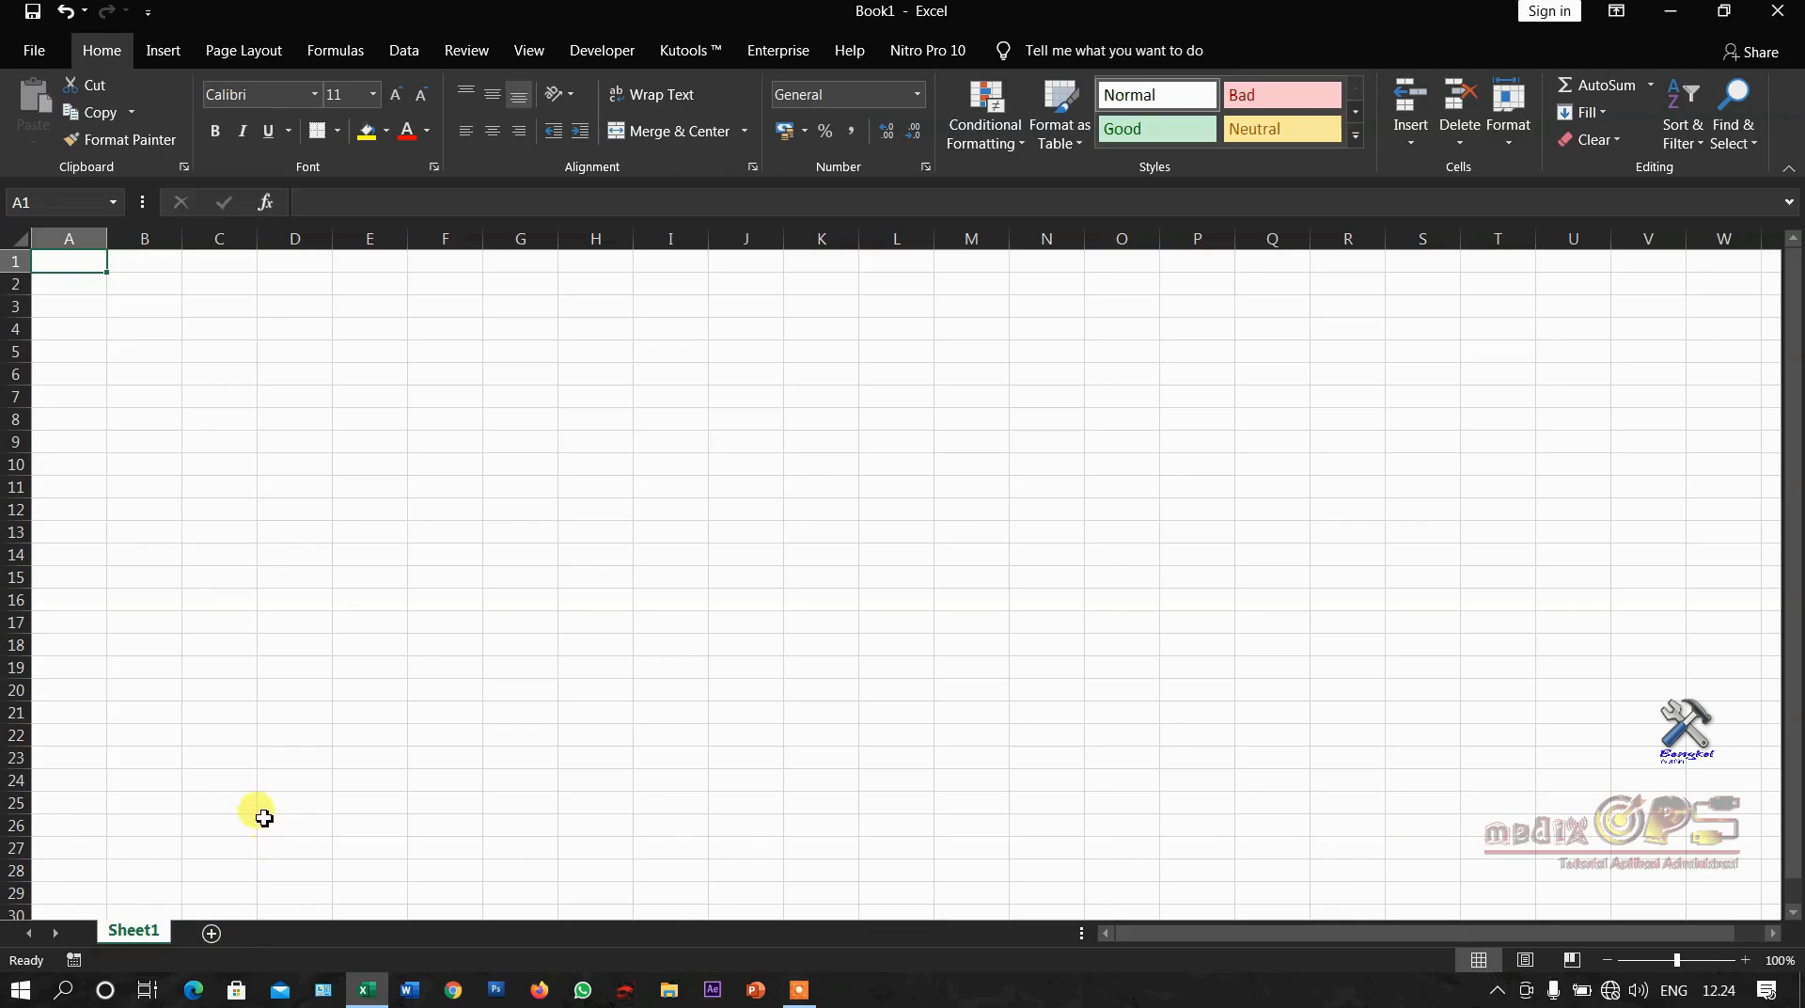
# Add four new worksheets after Sheet1, giving Sheet2 through Sheet5
pyautogui.click(213, 932)
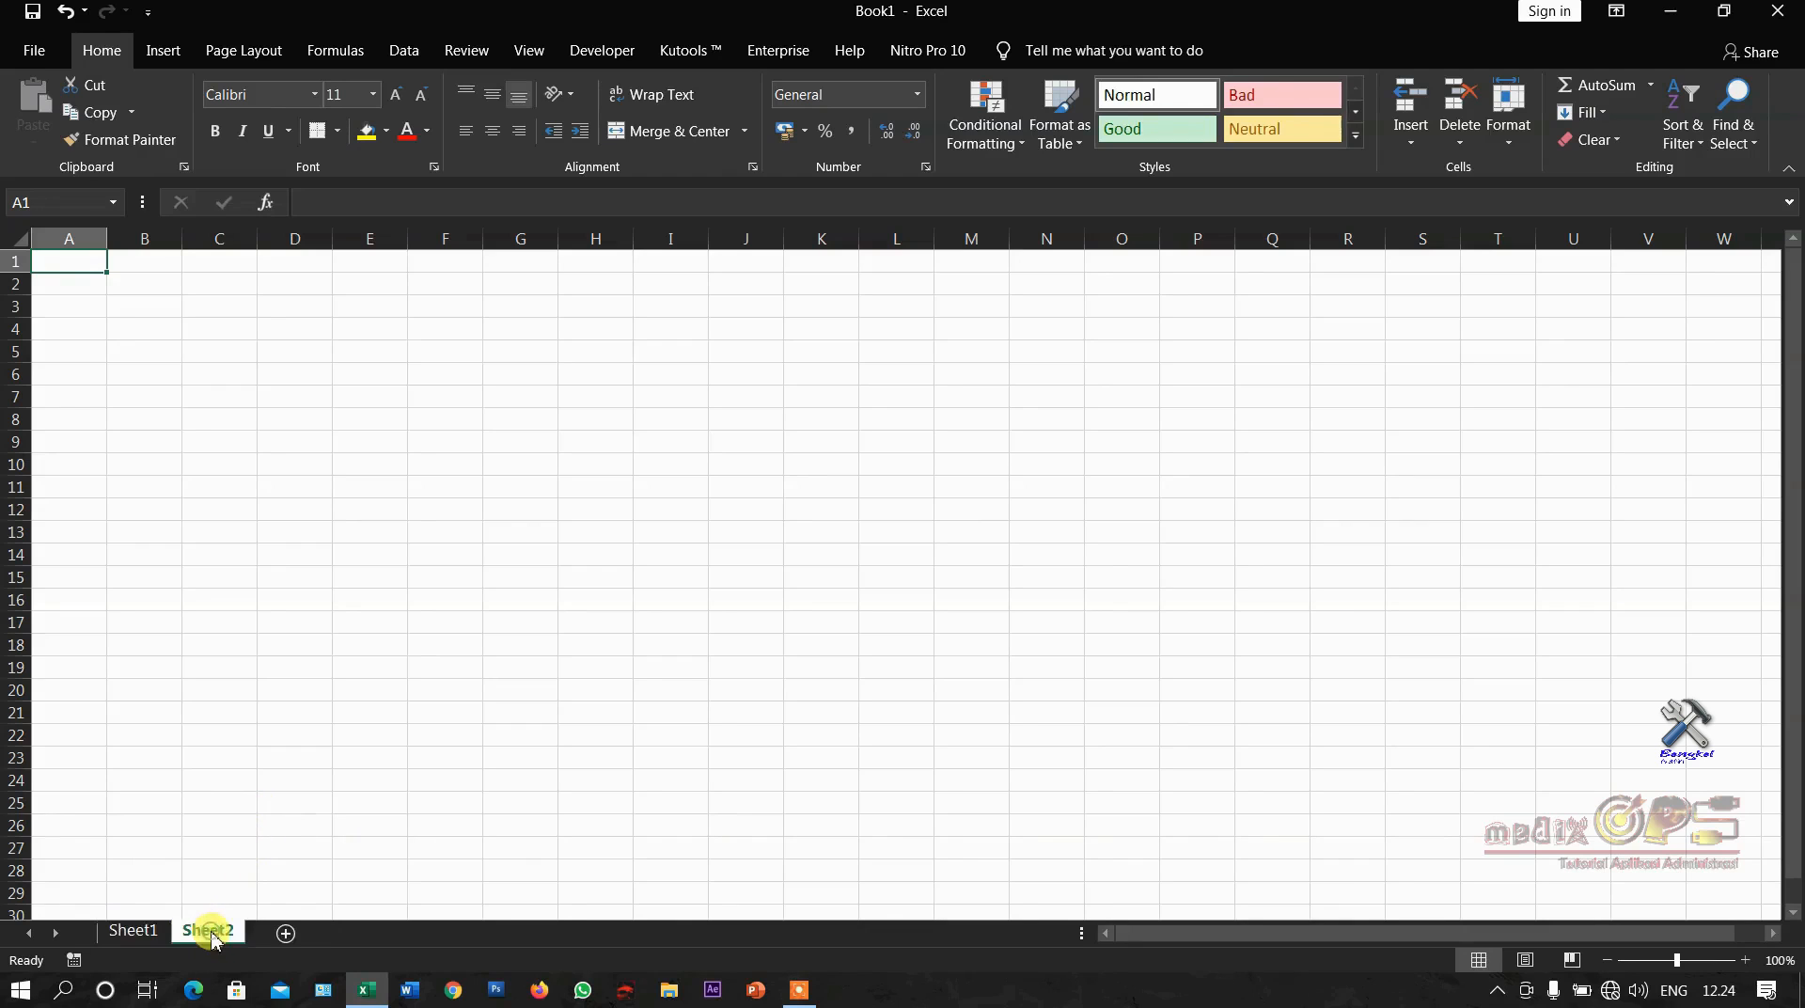
pyautogui.click(283, 932)
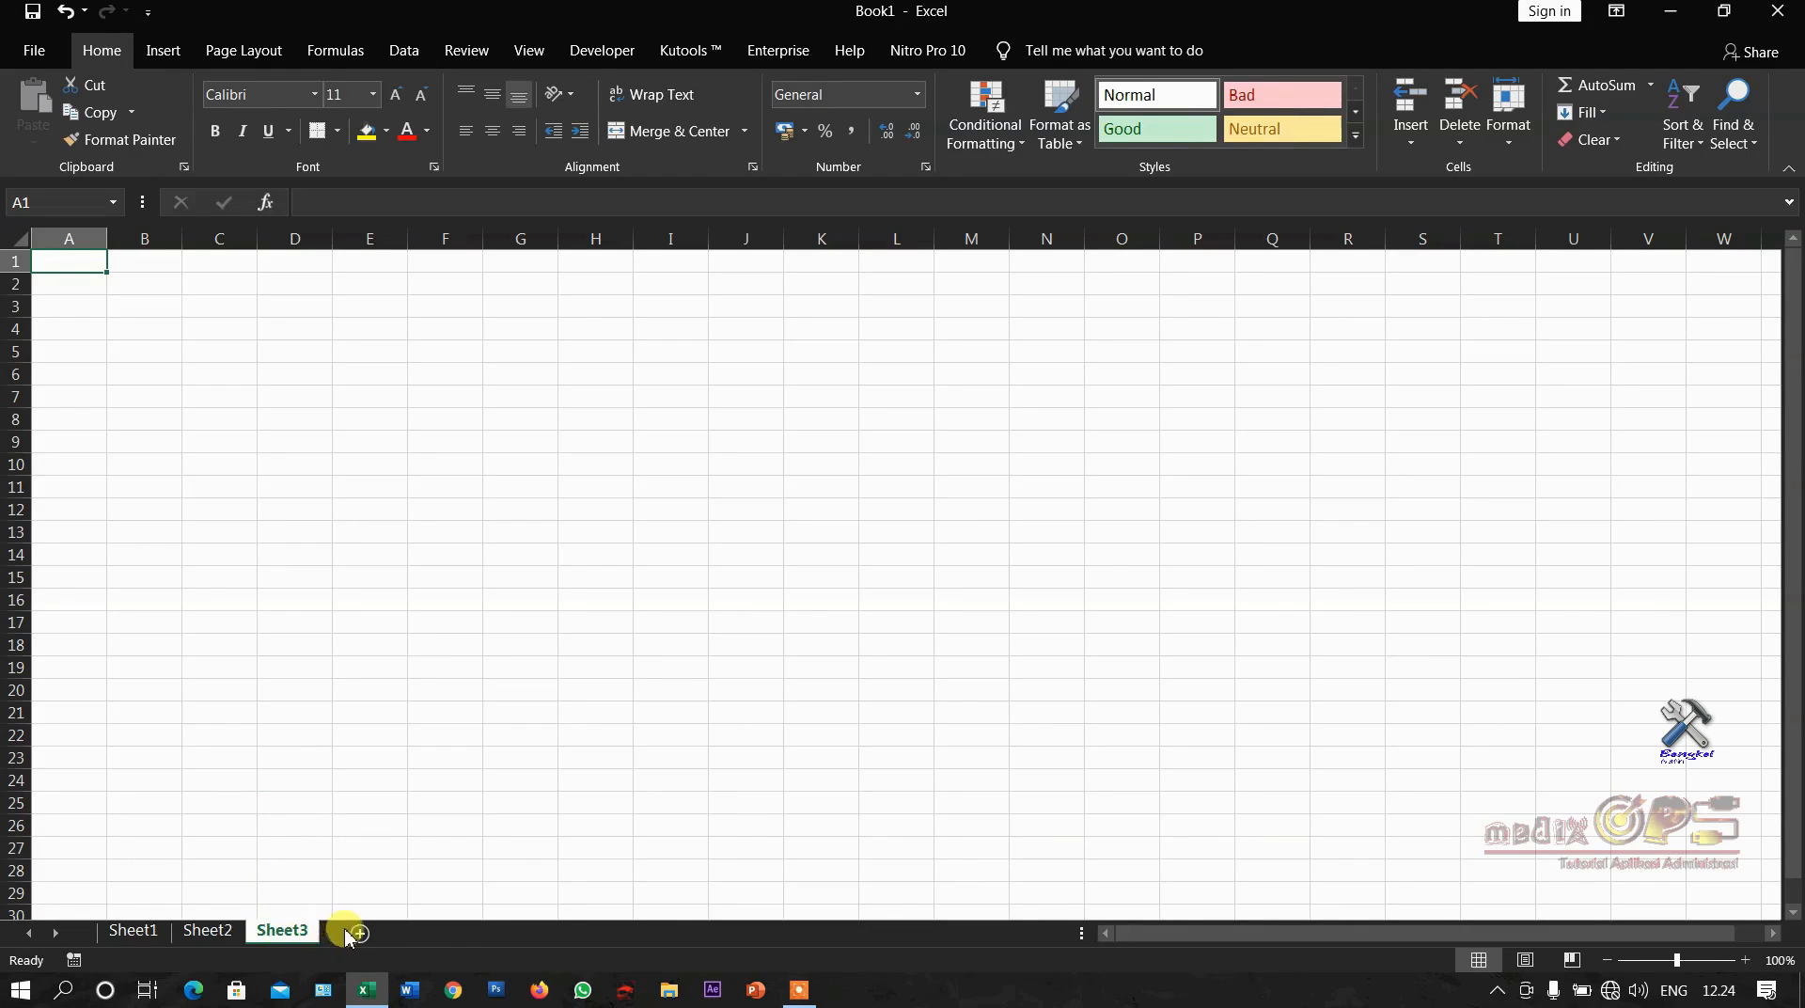
pyautogui.click(357, 932)
pyautogui.click(434, 932)
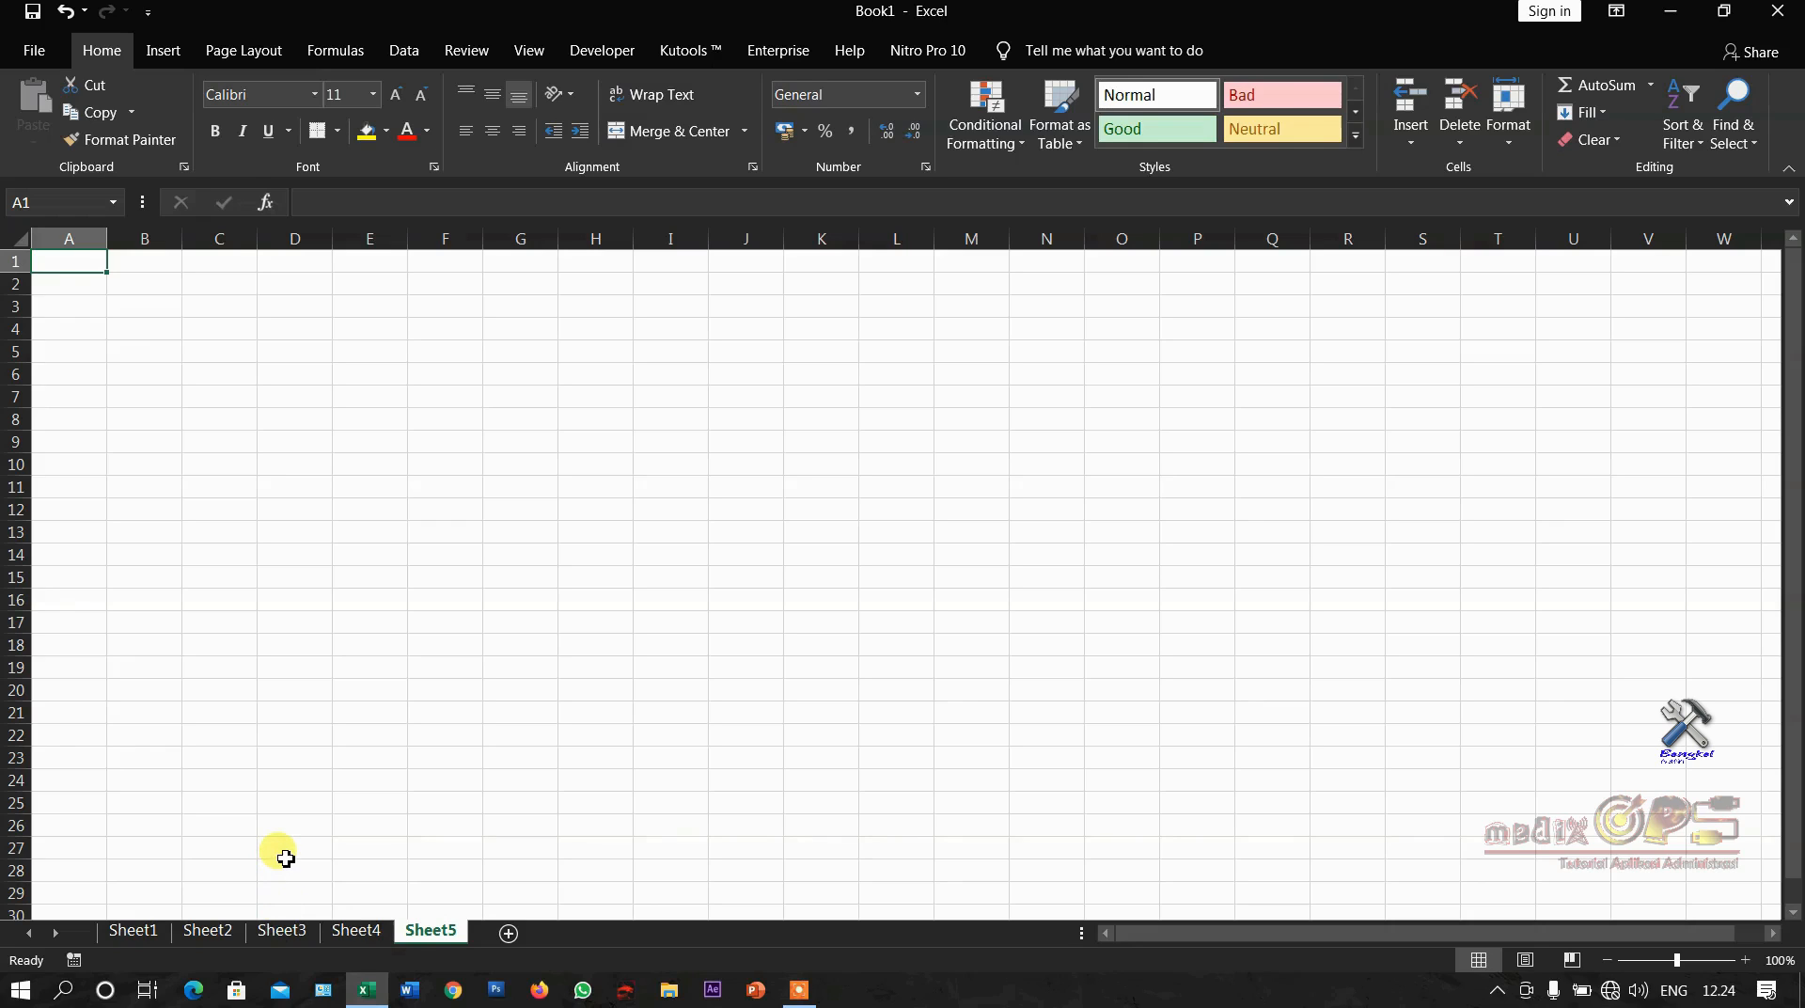
# Rename the Sheet1 worksheet as DATA
pyautogui.click(134, 931)
pyautogui.rightClick(133, 931)
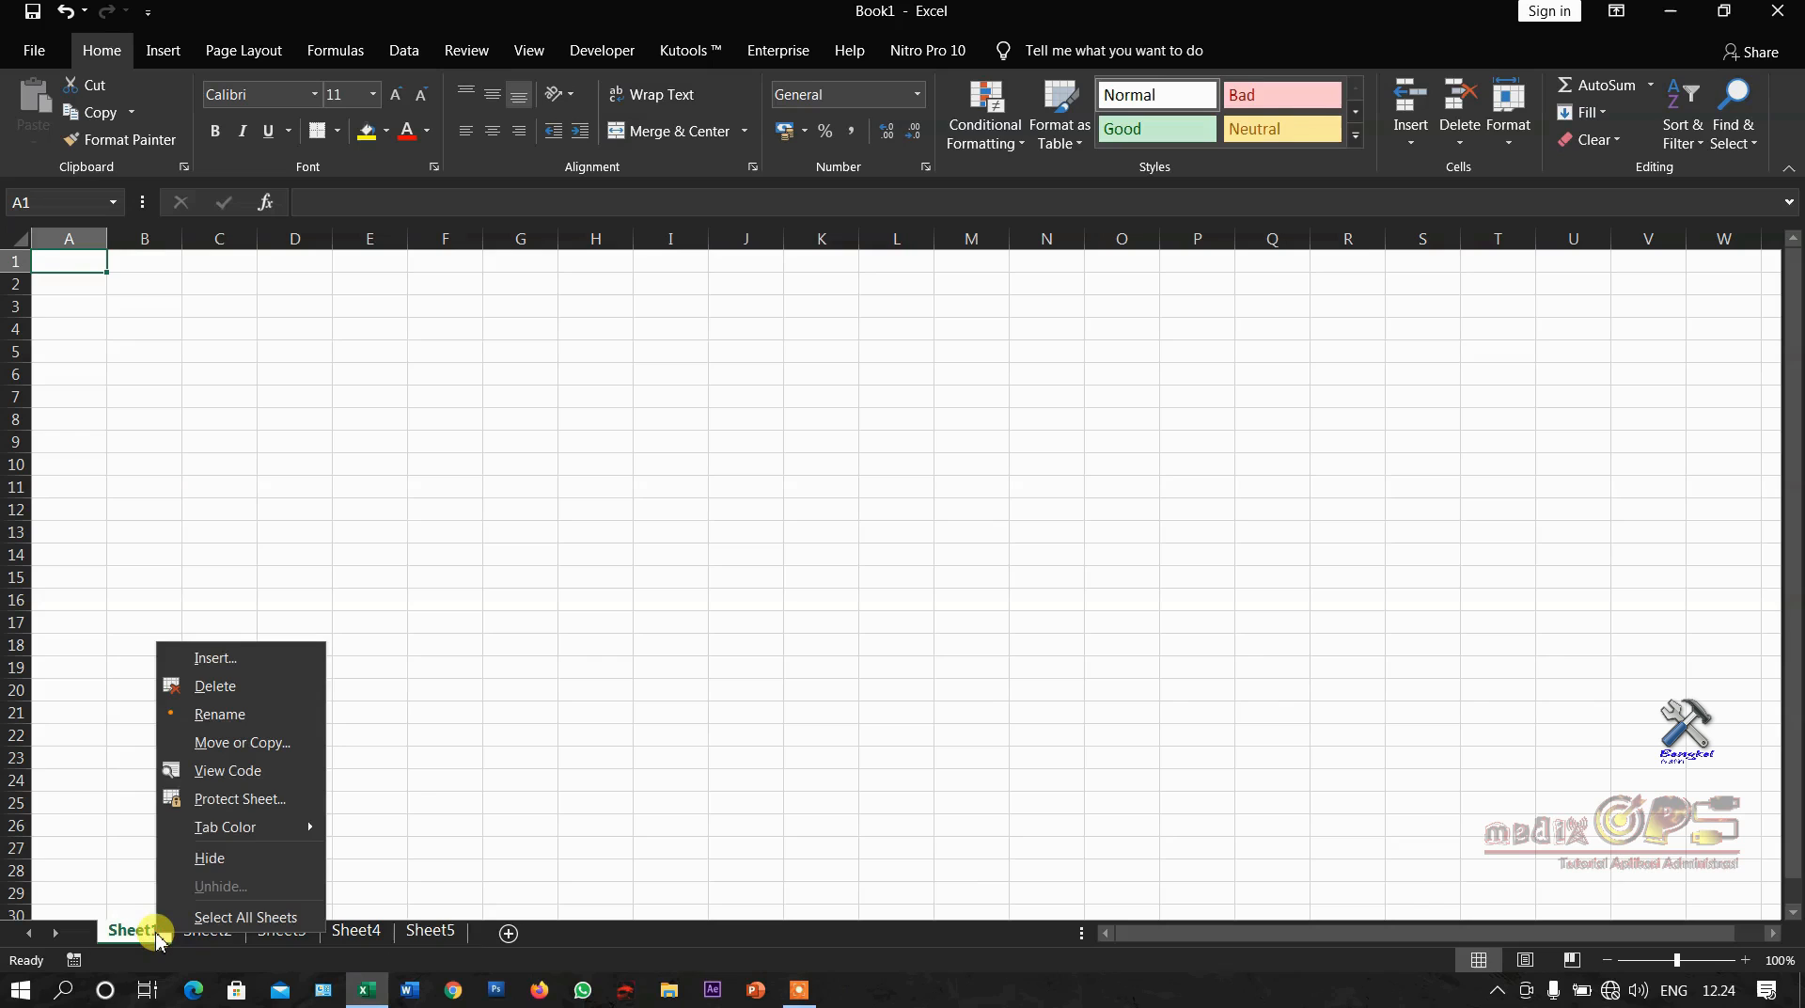
pyautogui.click(204, 714)
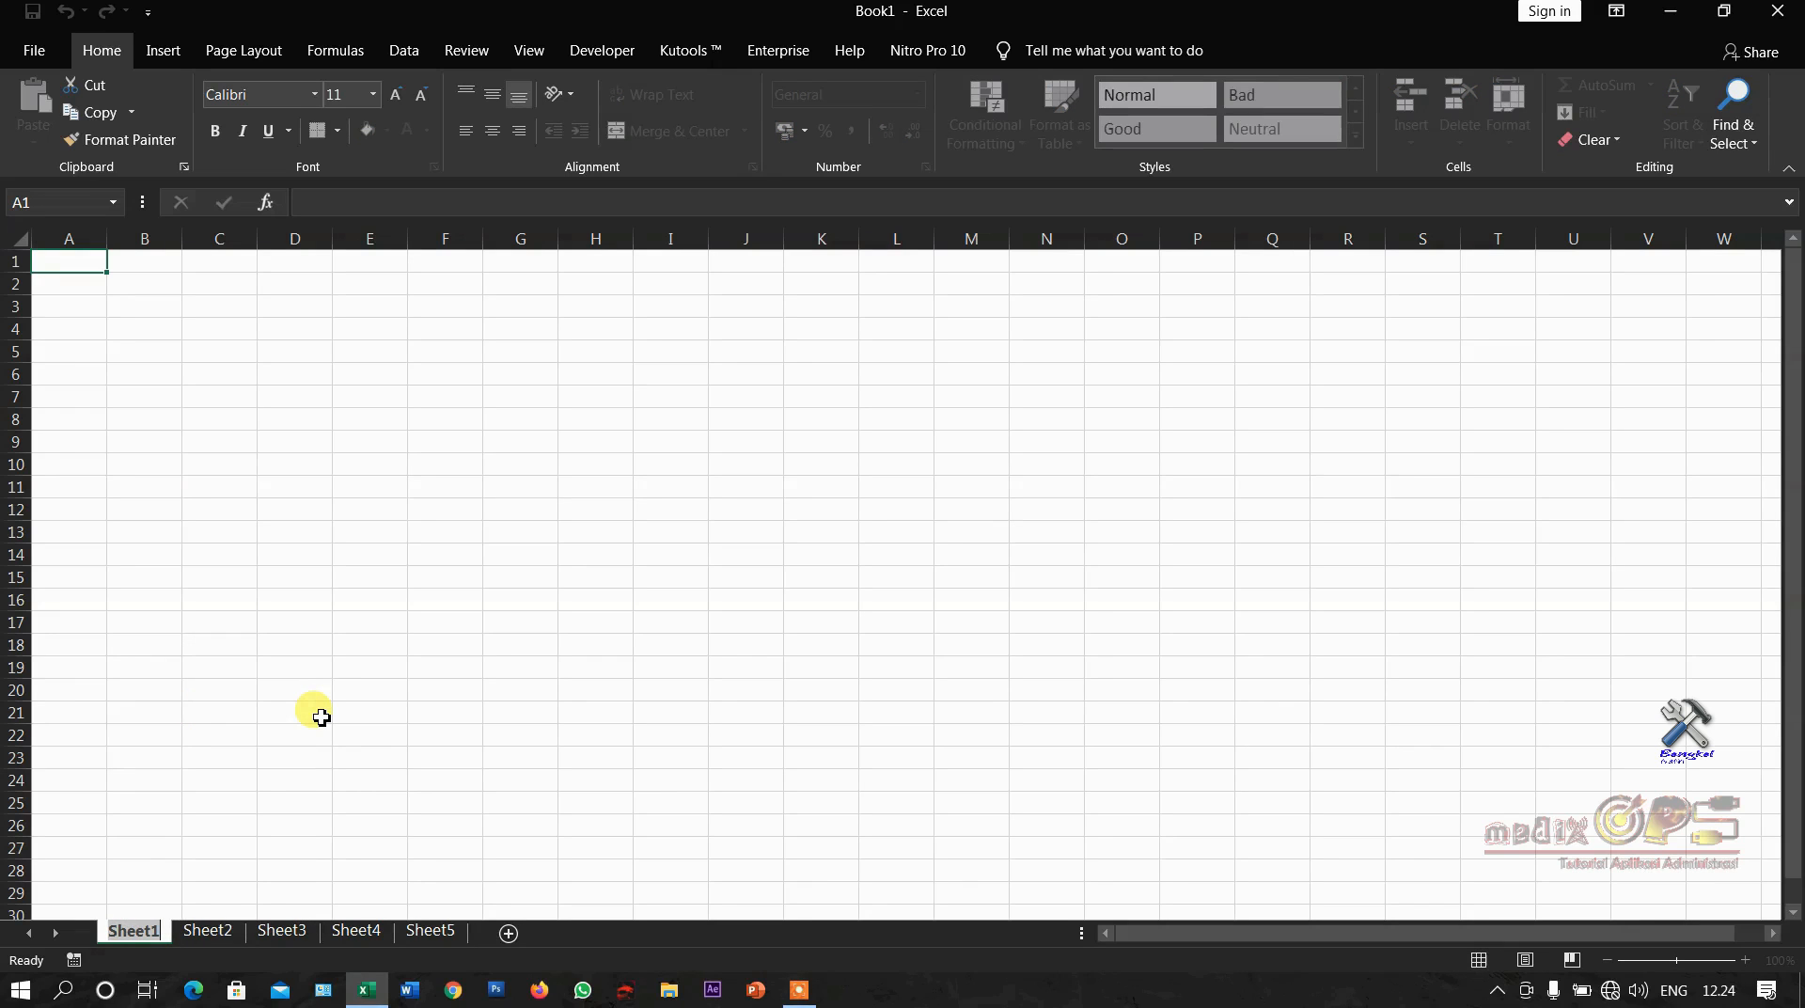
pyautogui.write('DATA')
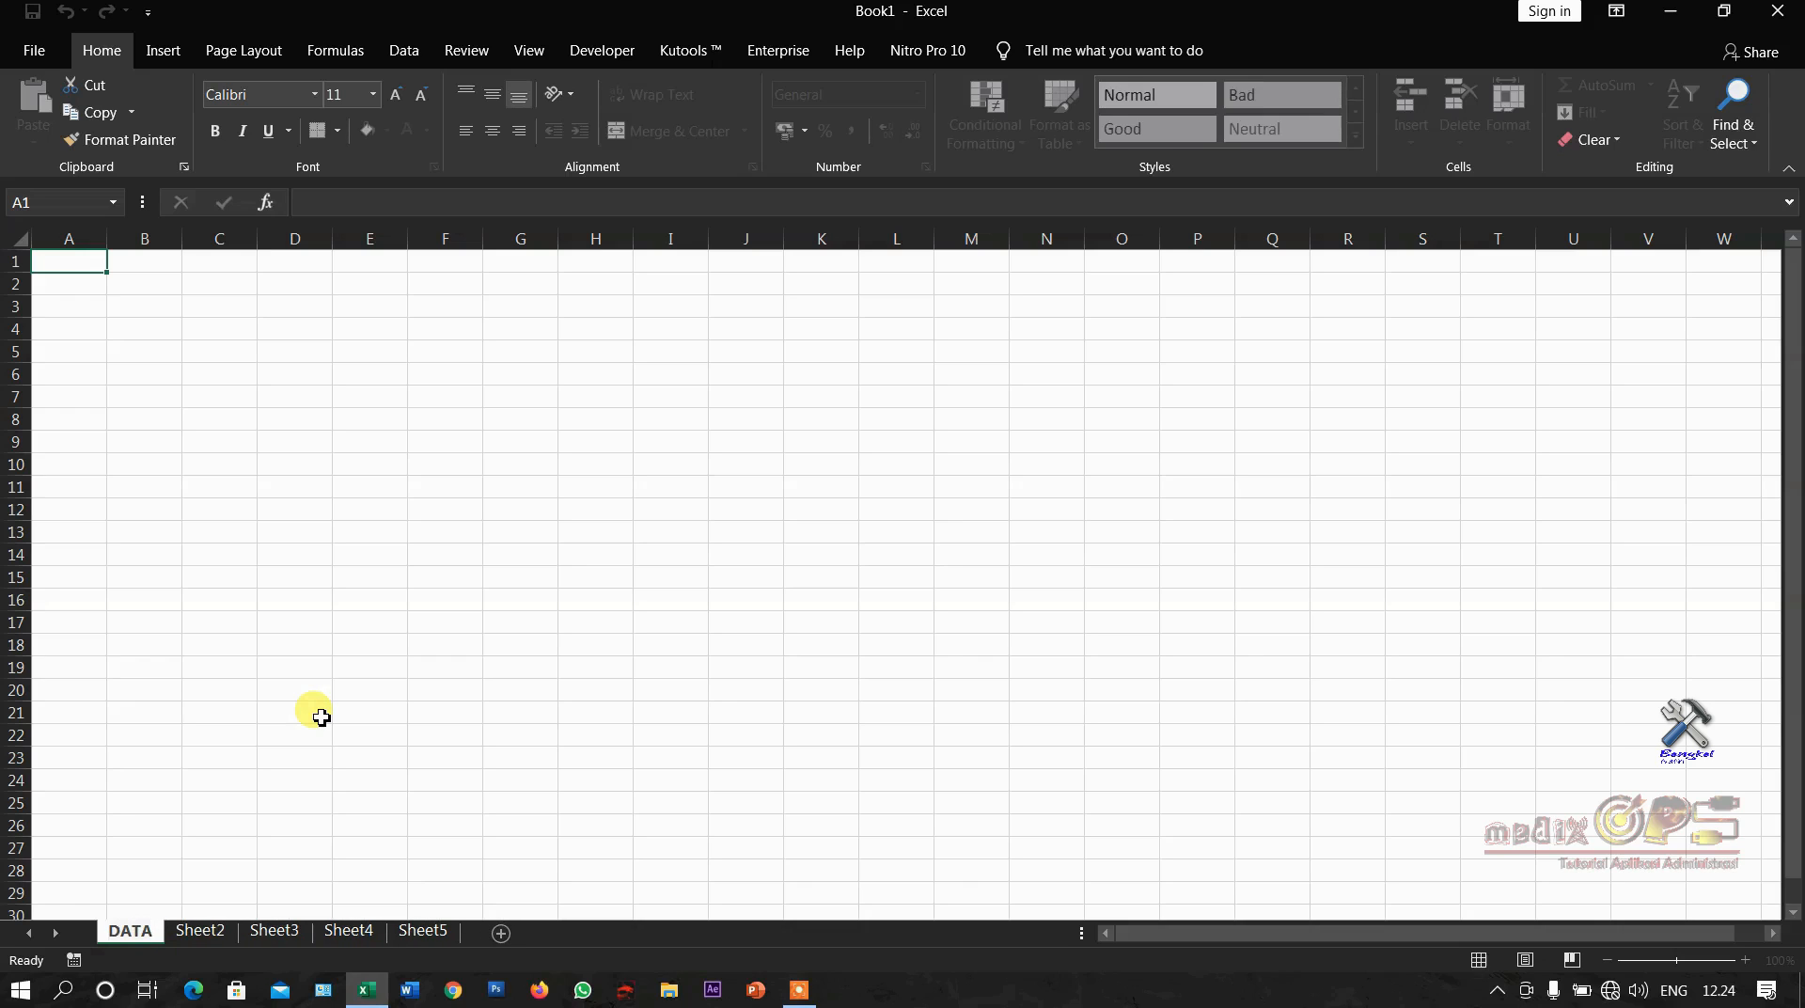
pyautogui.press('Return')
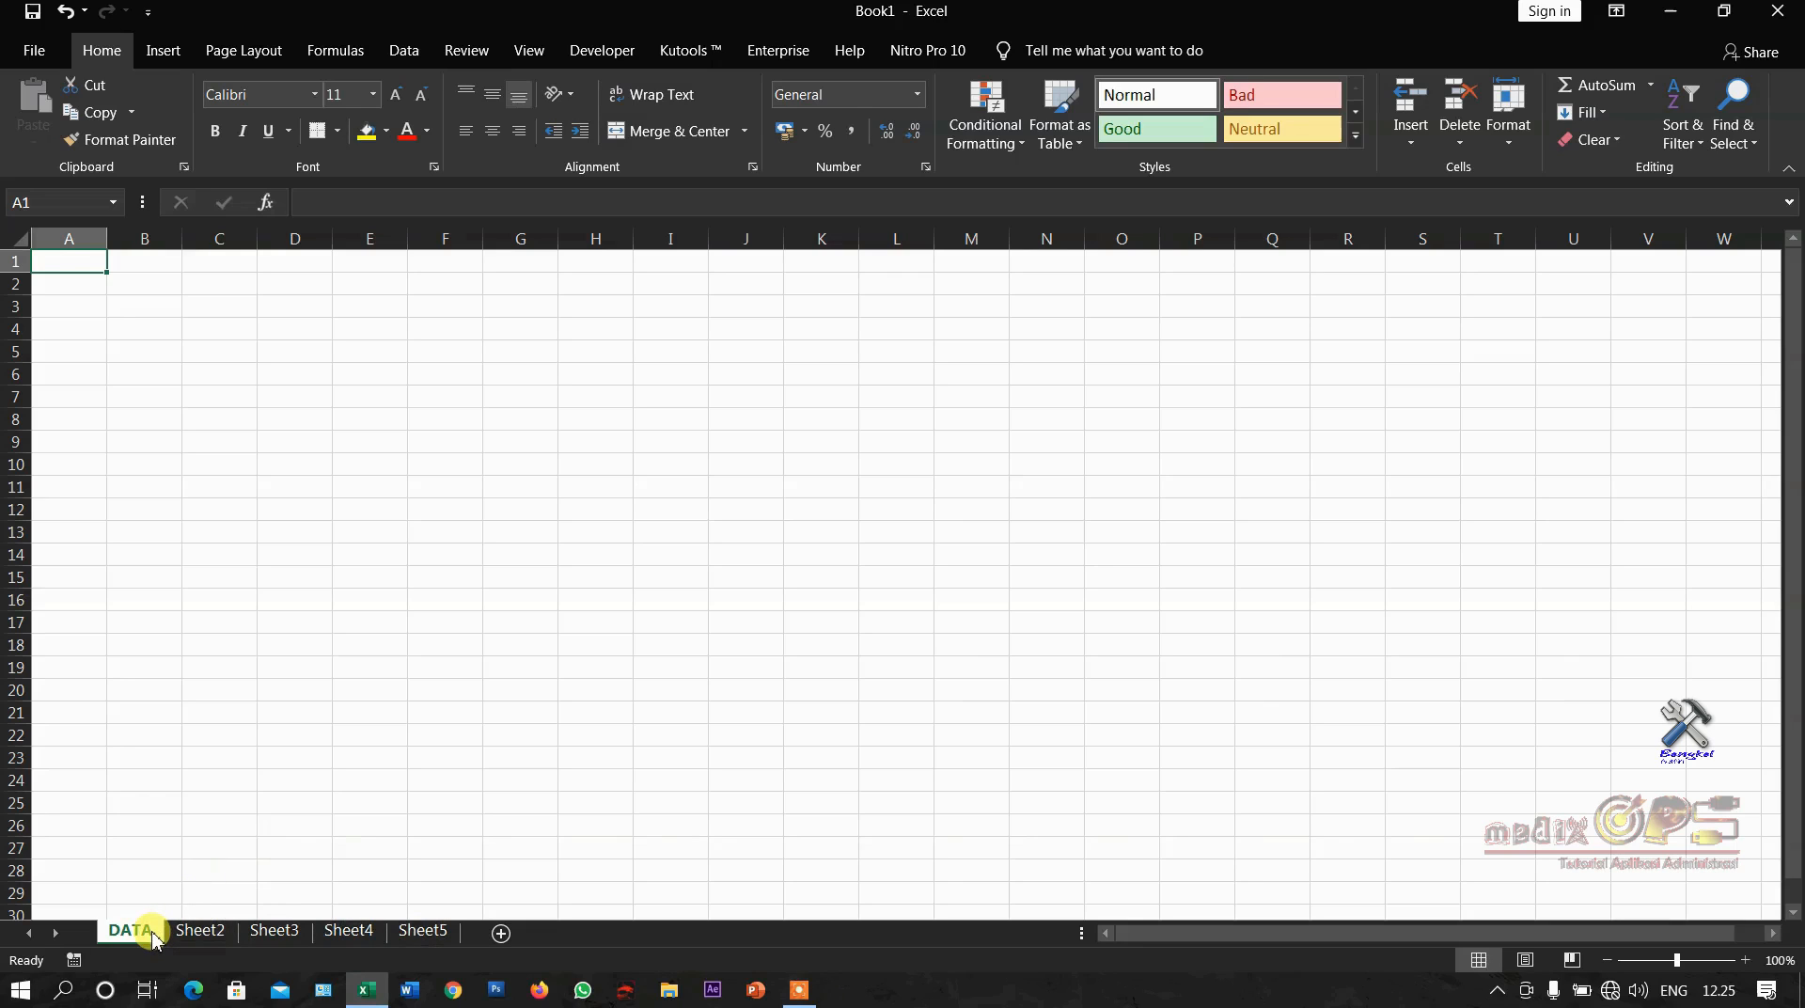
# Rename Sheet2, Sheet3, Sheet4 and Sheet5 as JANUARI, FEBRUARI, MARET and APRIL
pyautogui.click(213, 939)
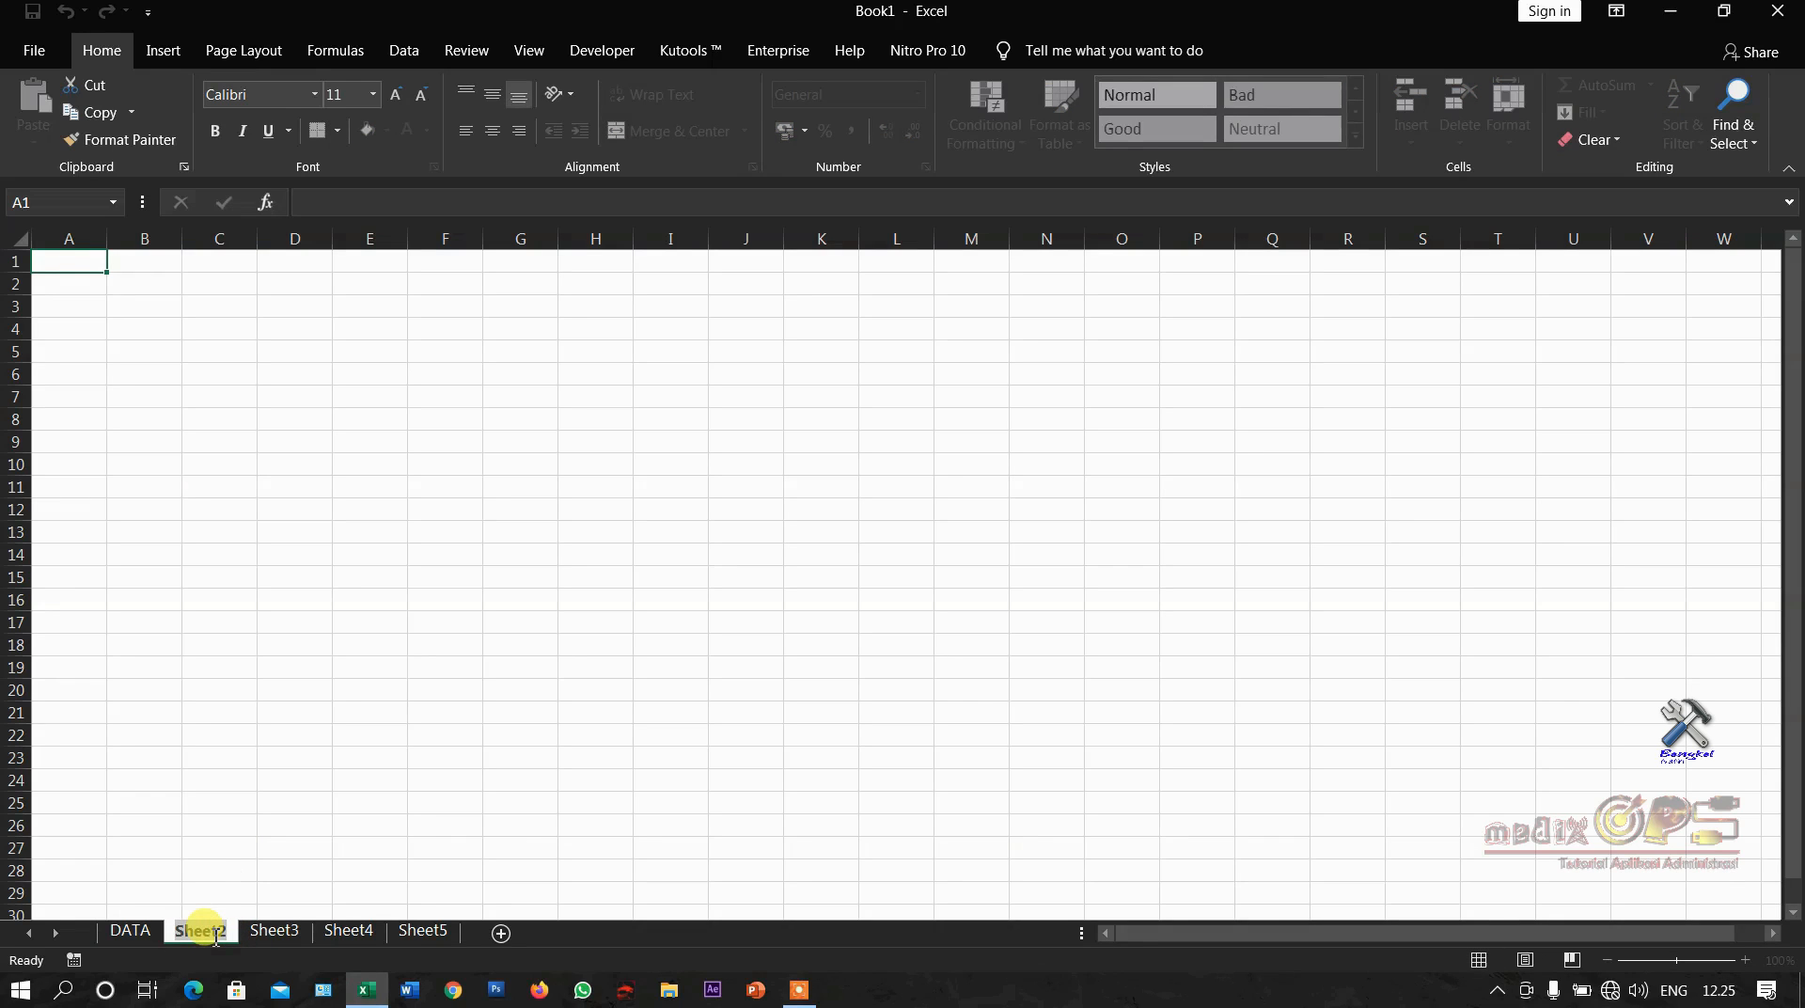
pyautogui.write('JANUARI')
pyautogui.click(299, 931)
pyautogui.doubleClick(314, 932)
pyautogui.write('FEBRUARI')
pyautogui.doubleClick(373, 935)
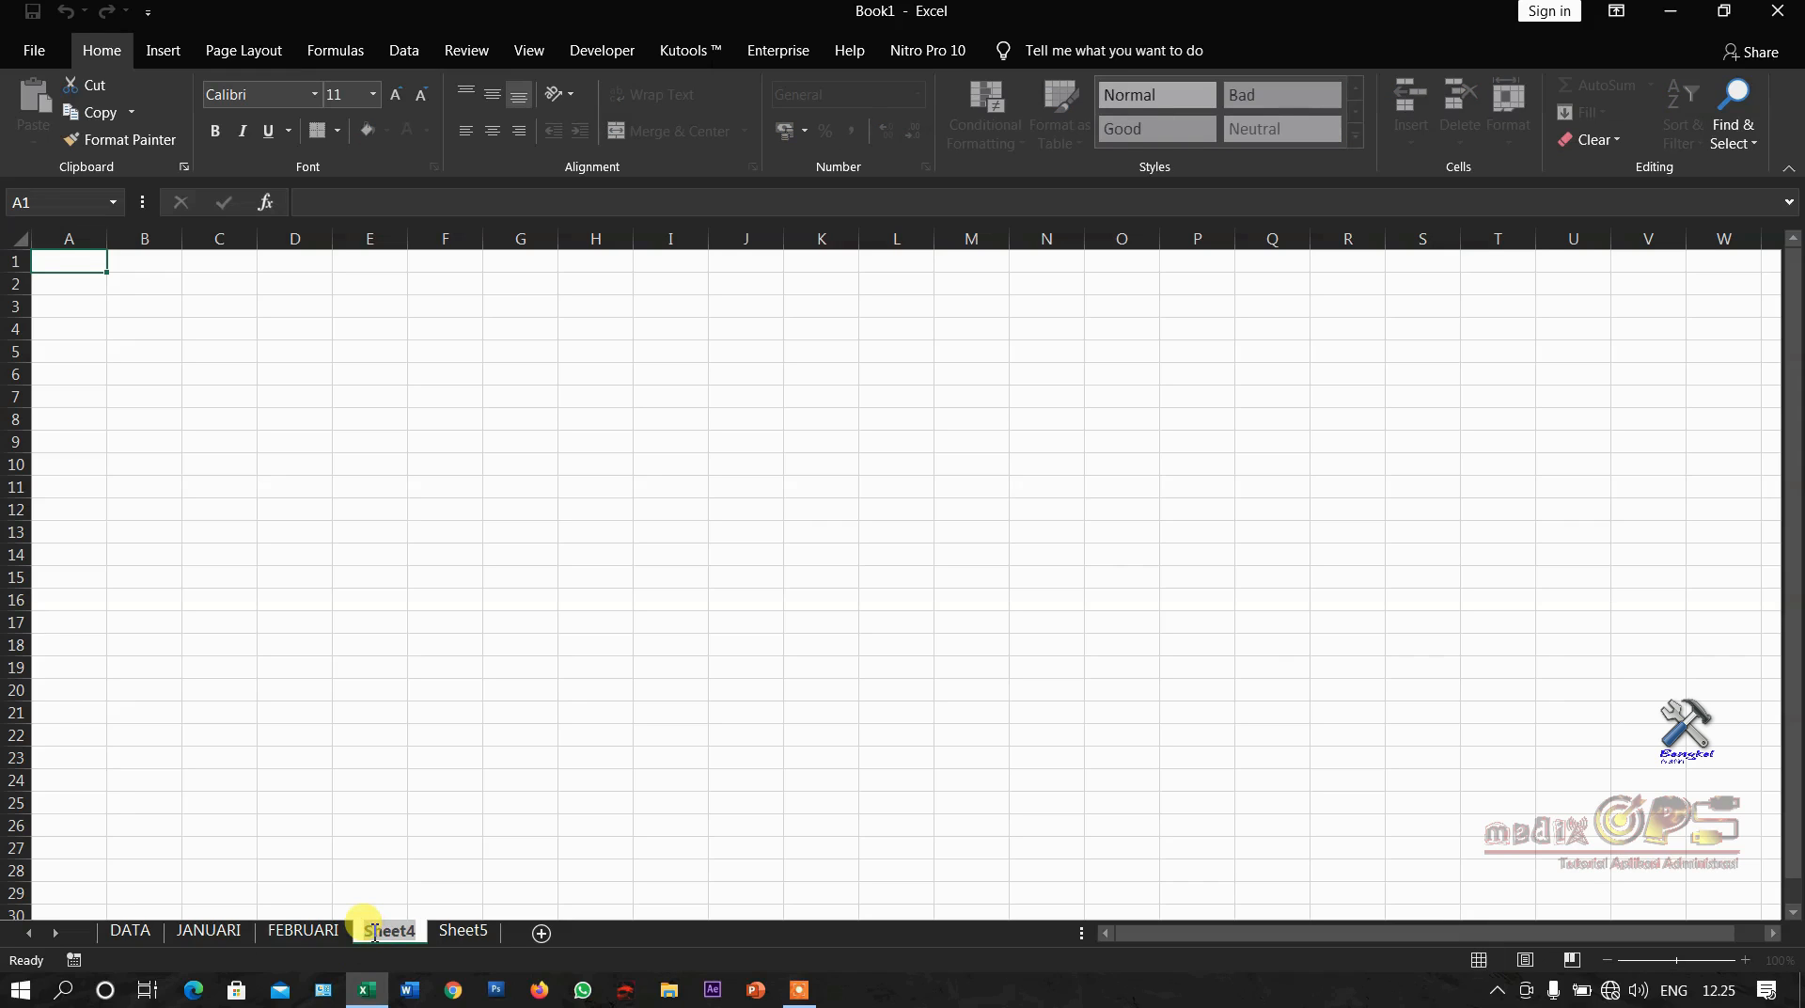
pyautogui.write('MARET')
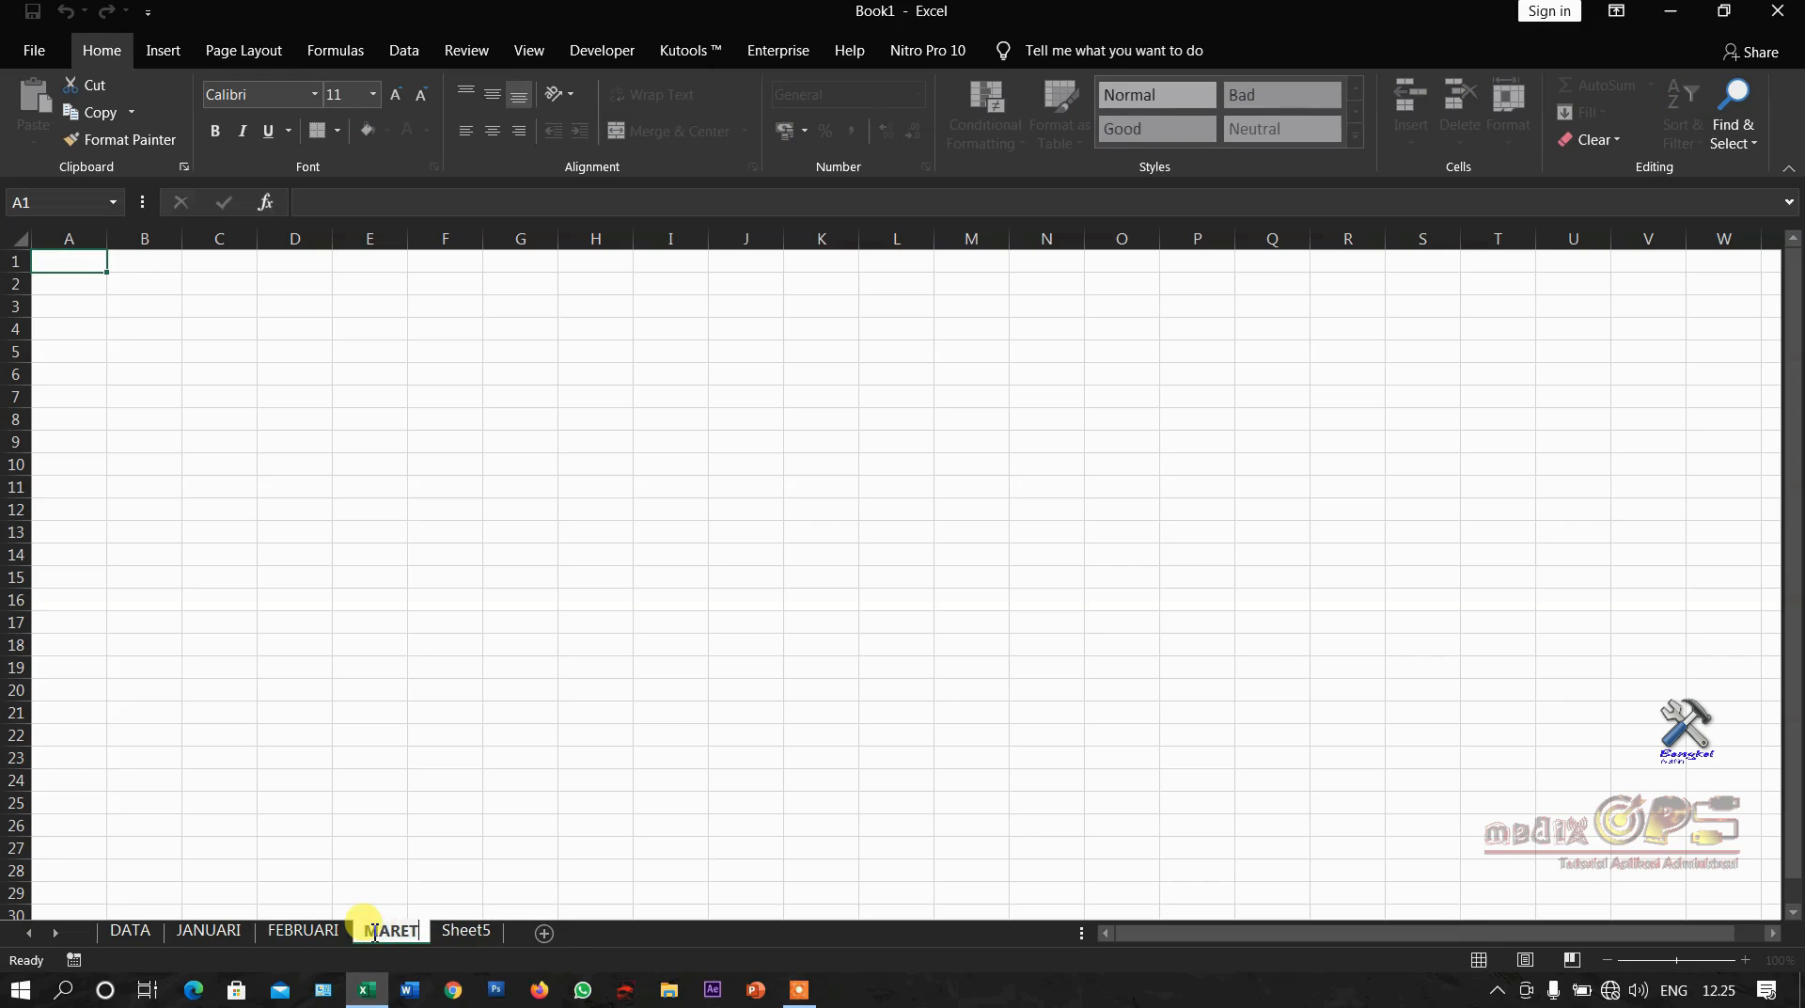
pyautogui.doubleClick(457, 931)
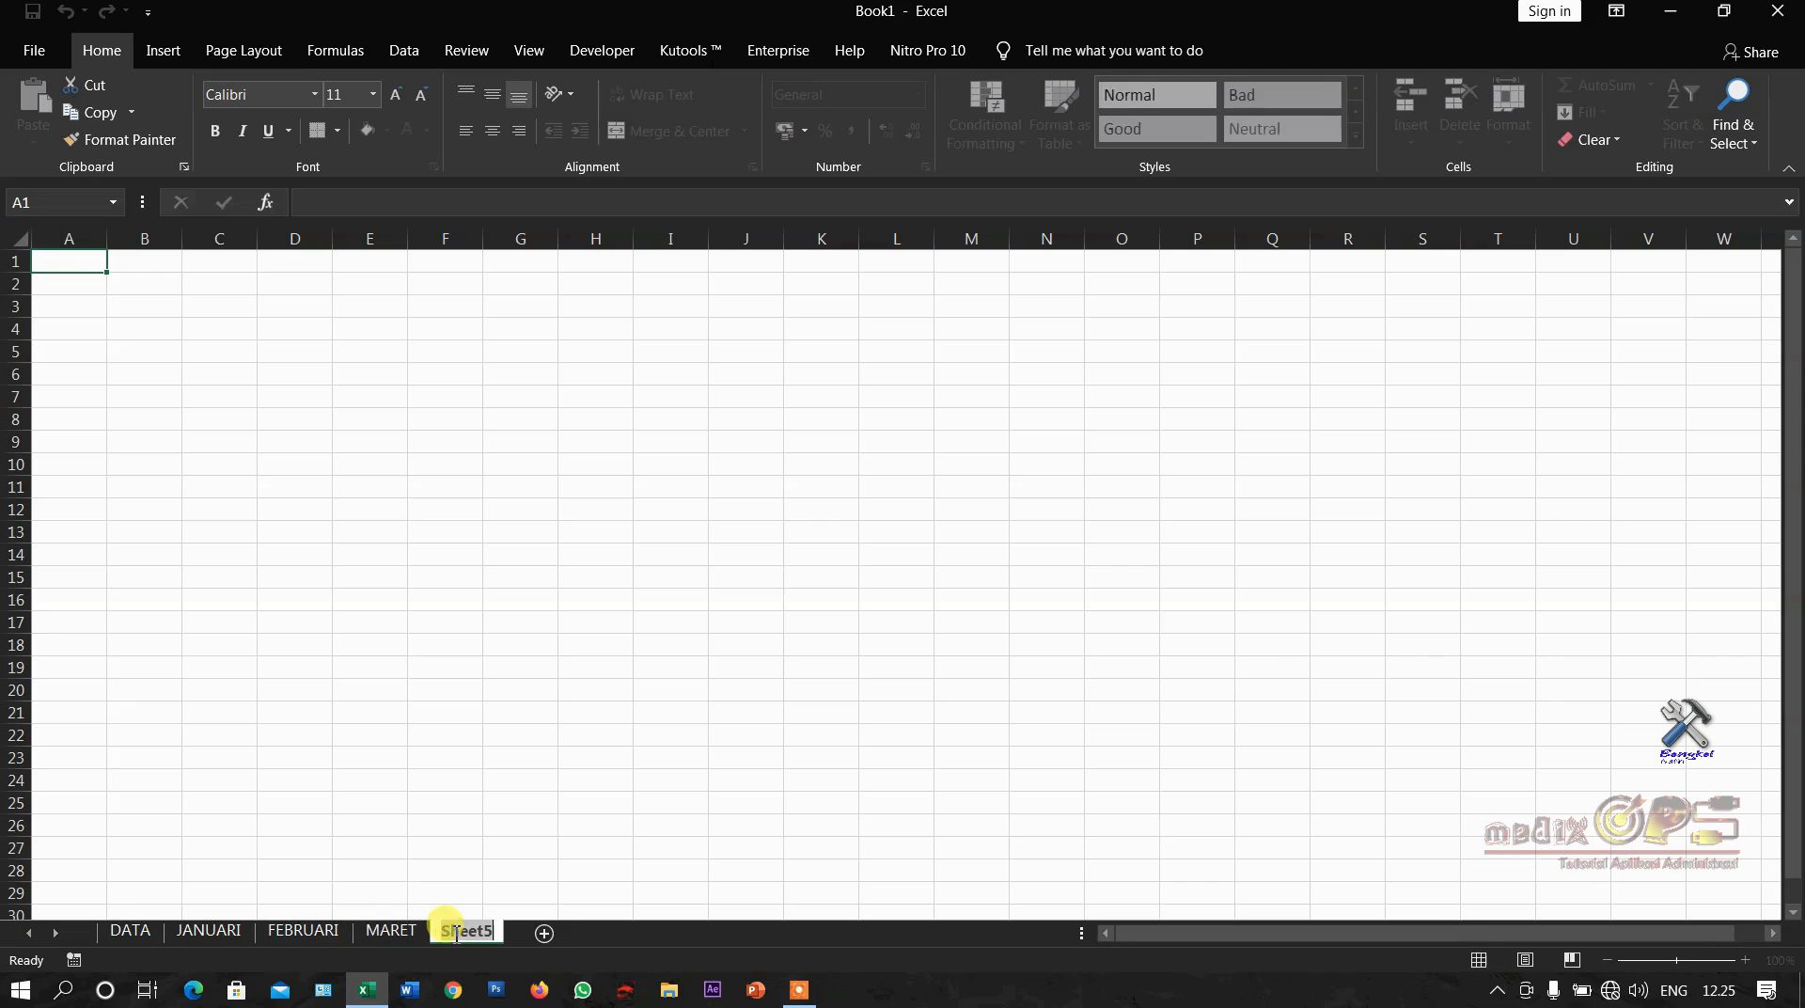
pyautogui.write('APRIL')
pyautogui.press('Return')
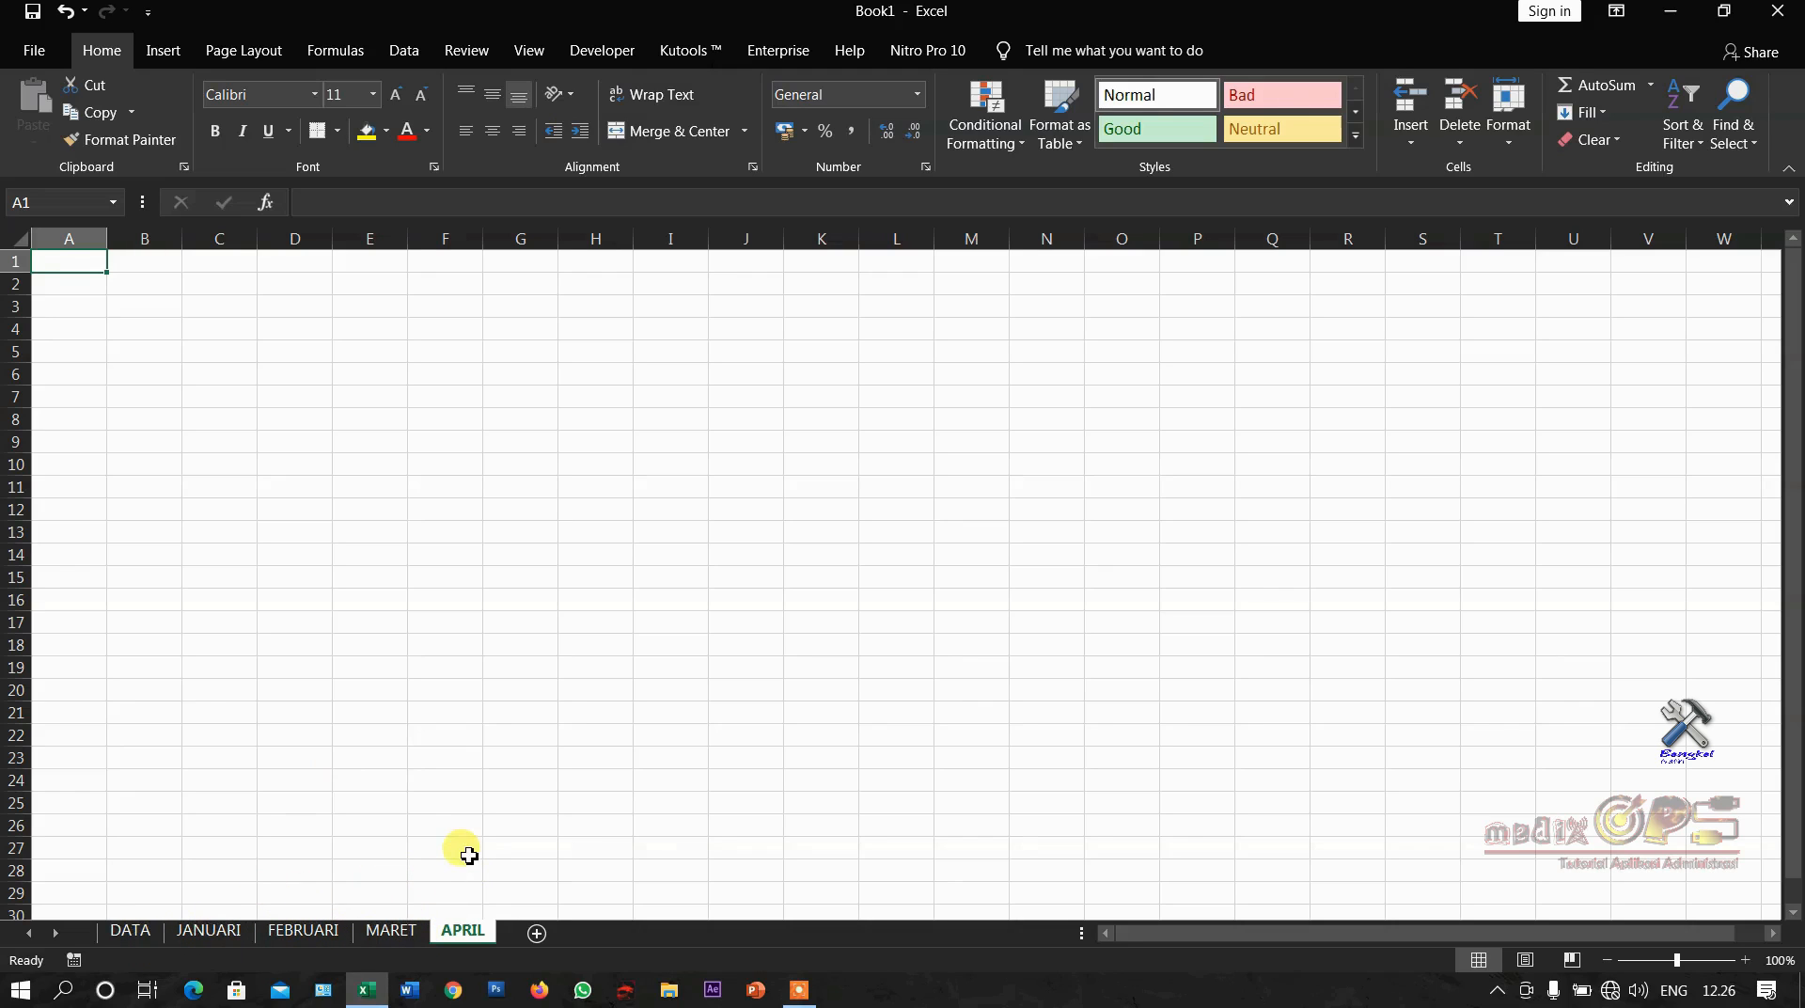
# Delete the APRIL worksheet from the workbook
pyautogui.rightClick(461, 940)
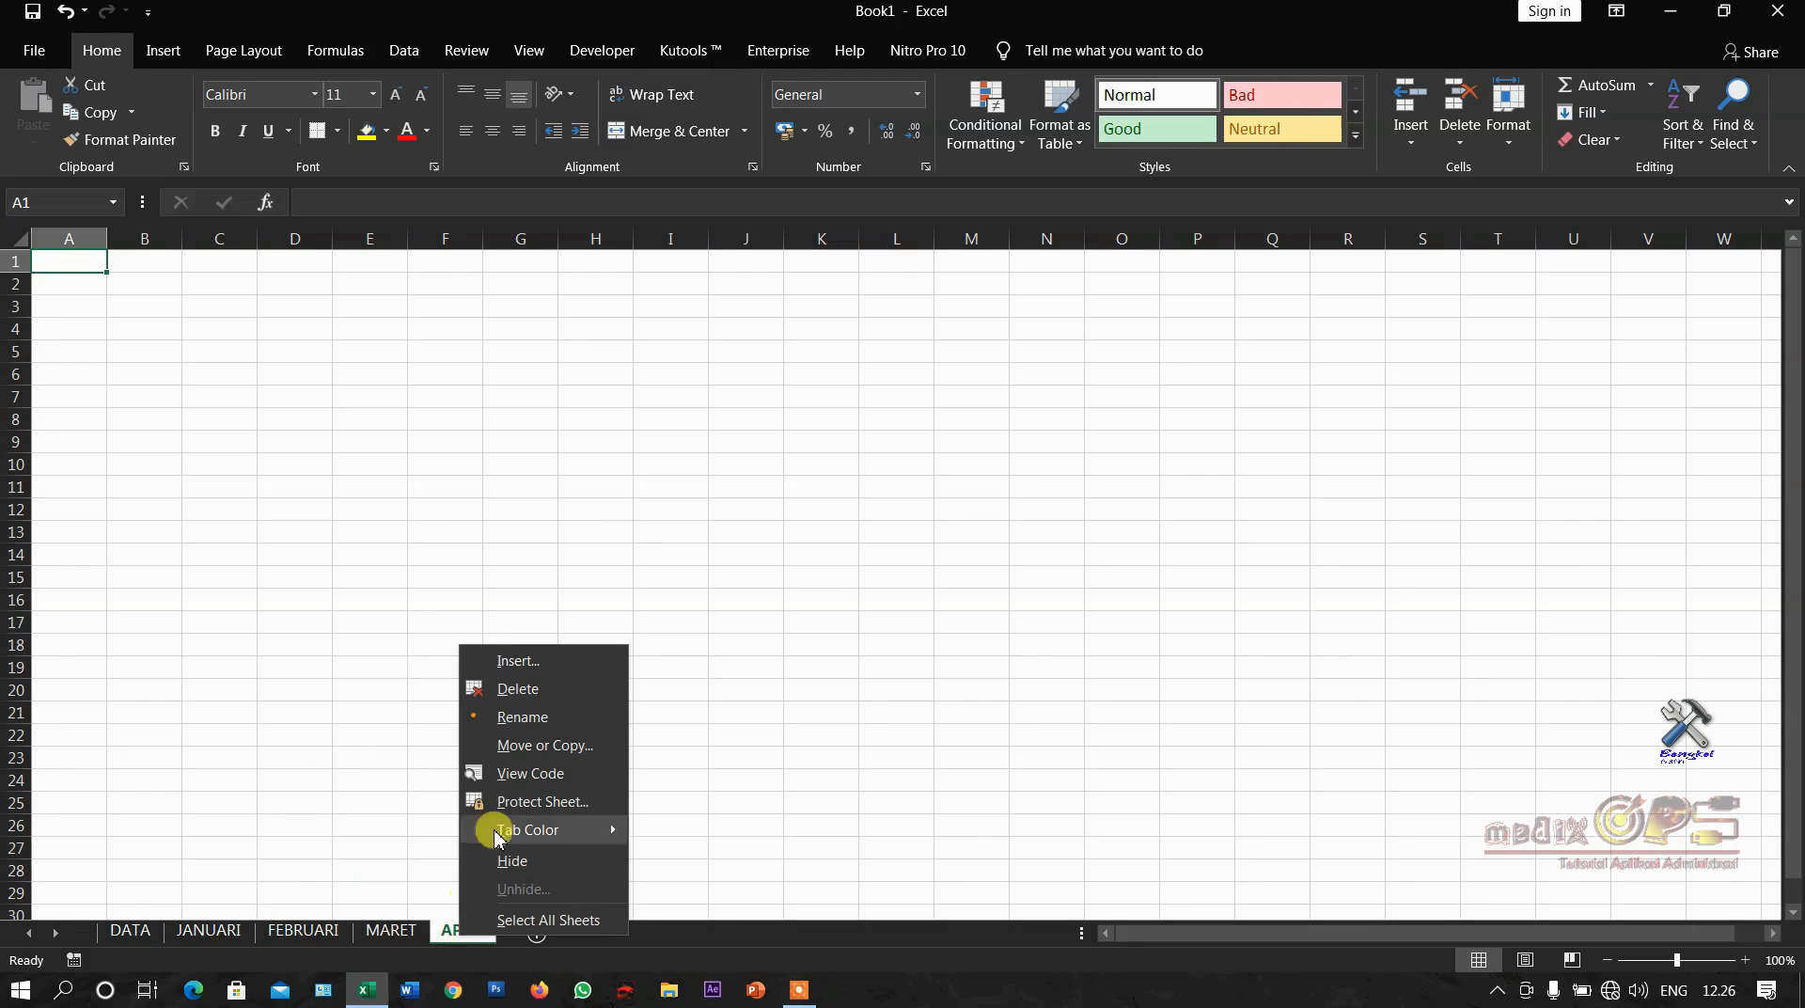
pyautogui.click(508, 692)
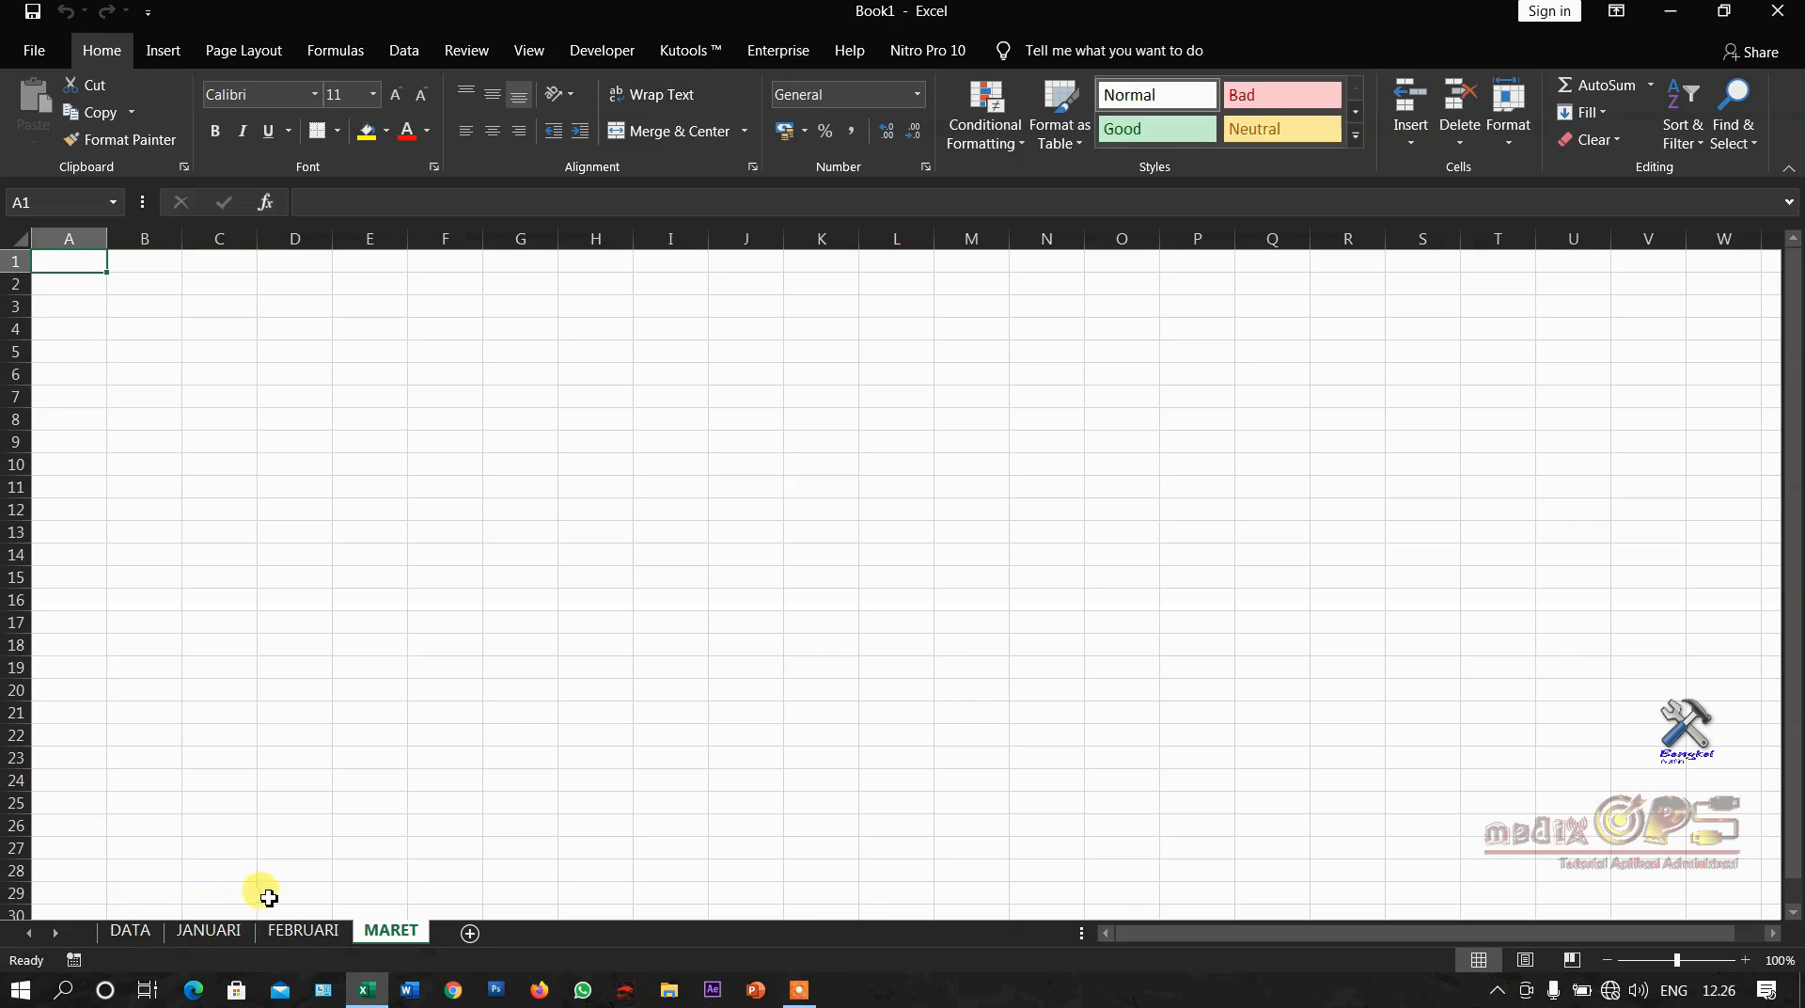
pyautogui.click(269, 867)
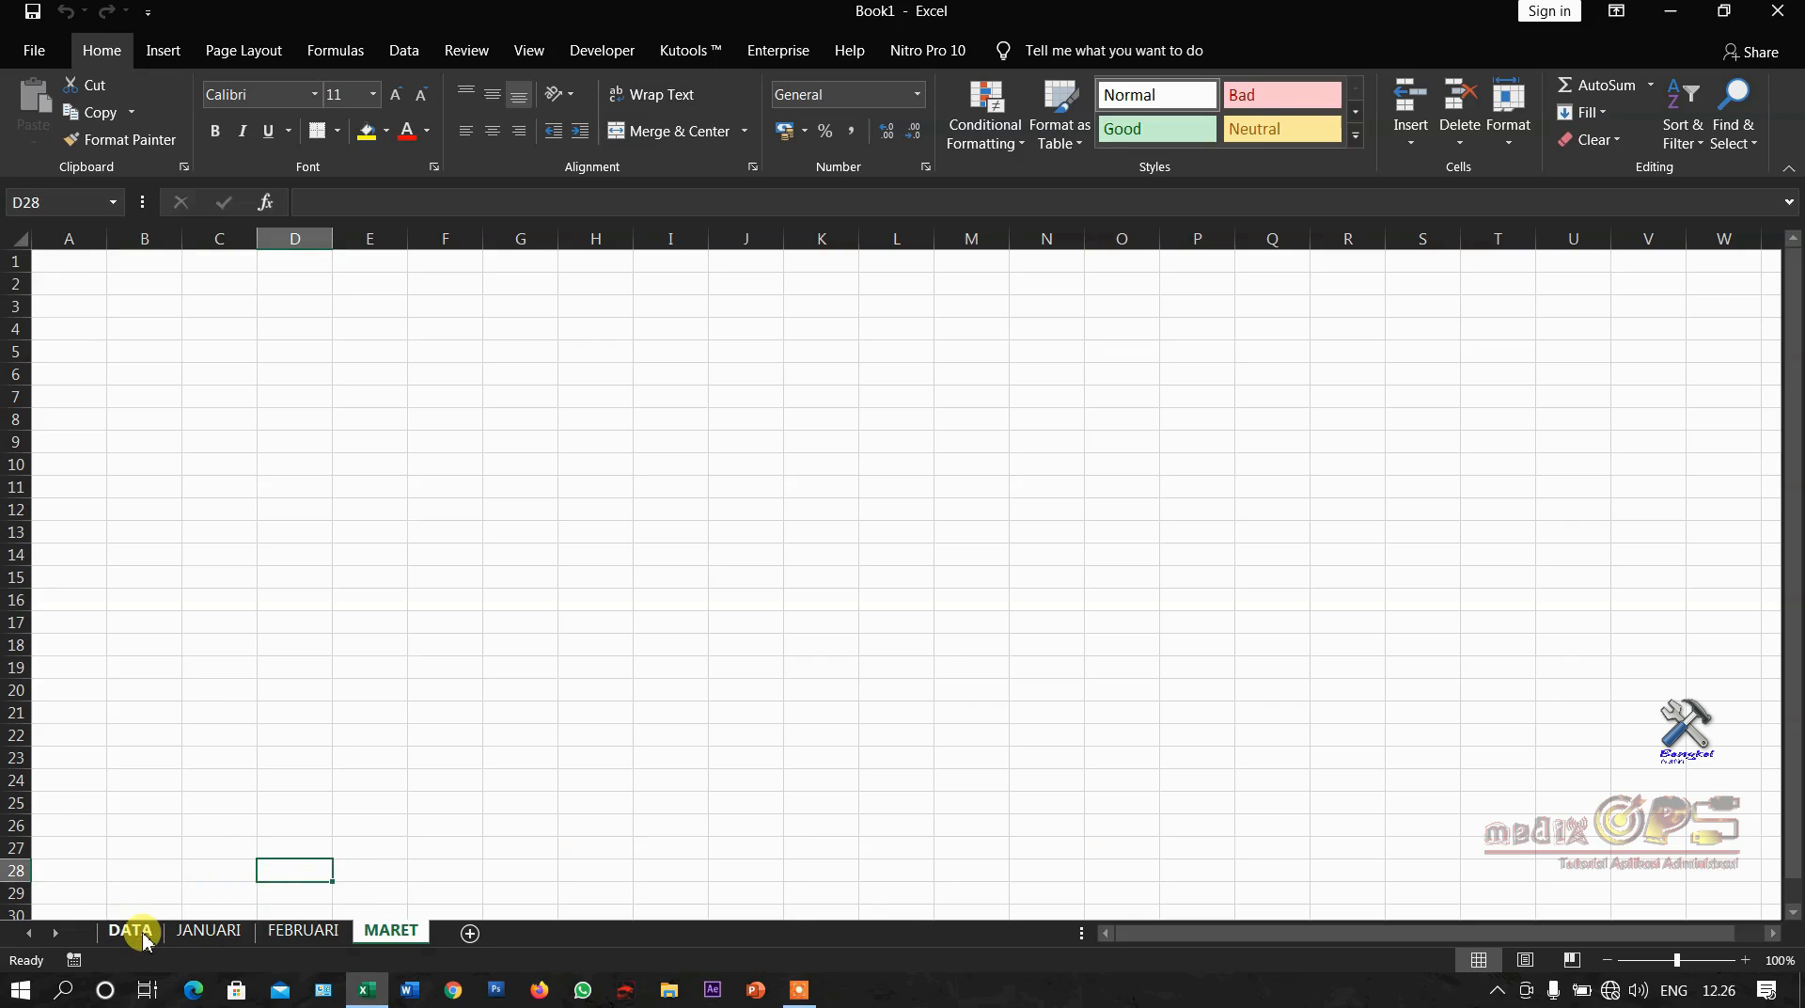
pyautogui.click(141, 871)
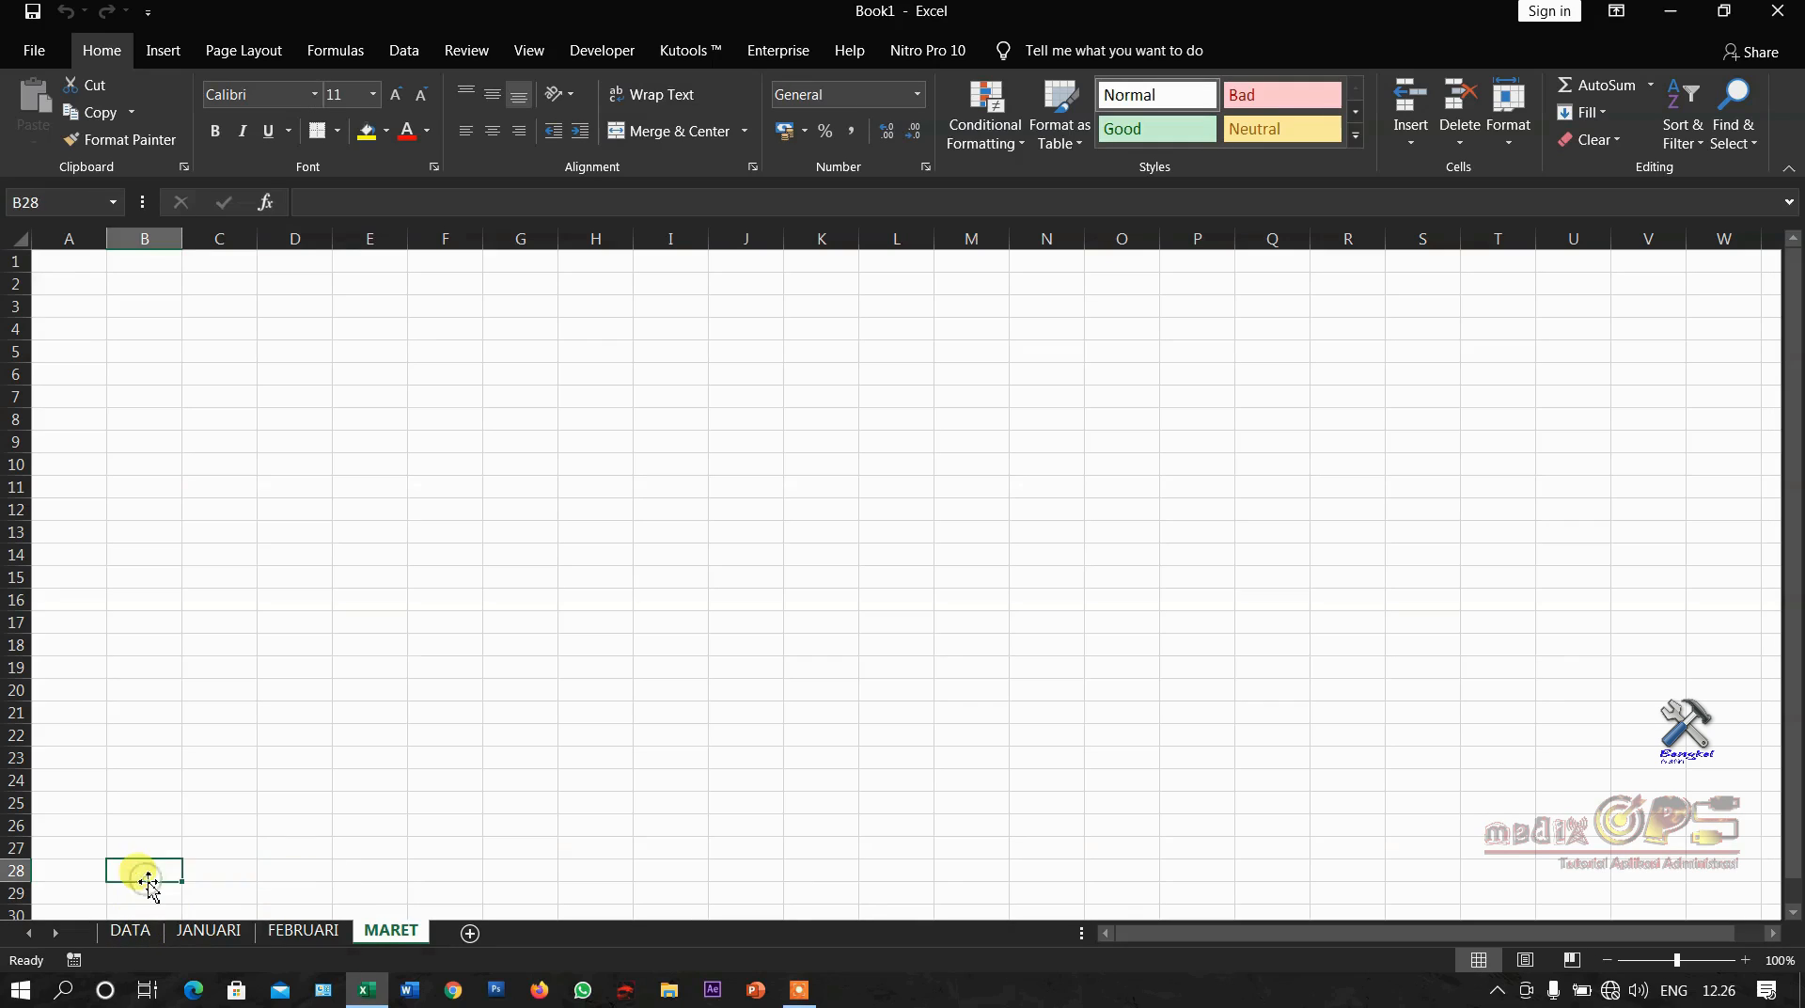
# Hide the DATA worksheet
pyautogui.click(132, 931)
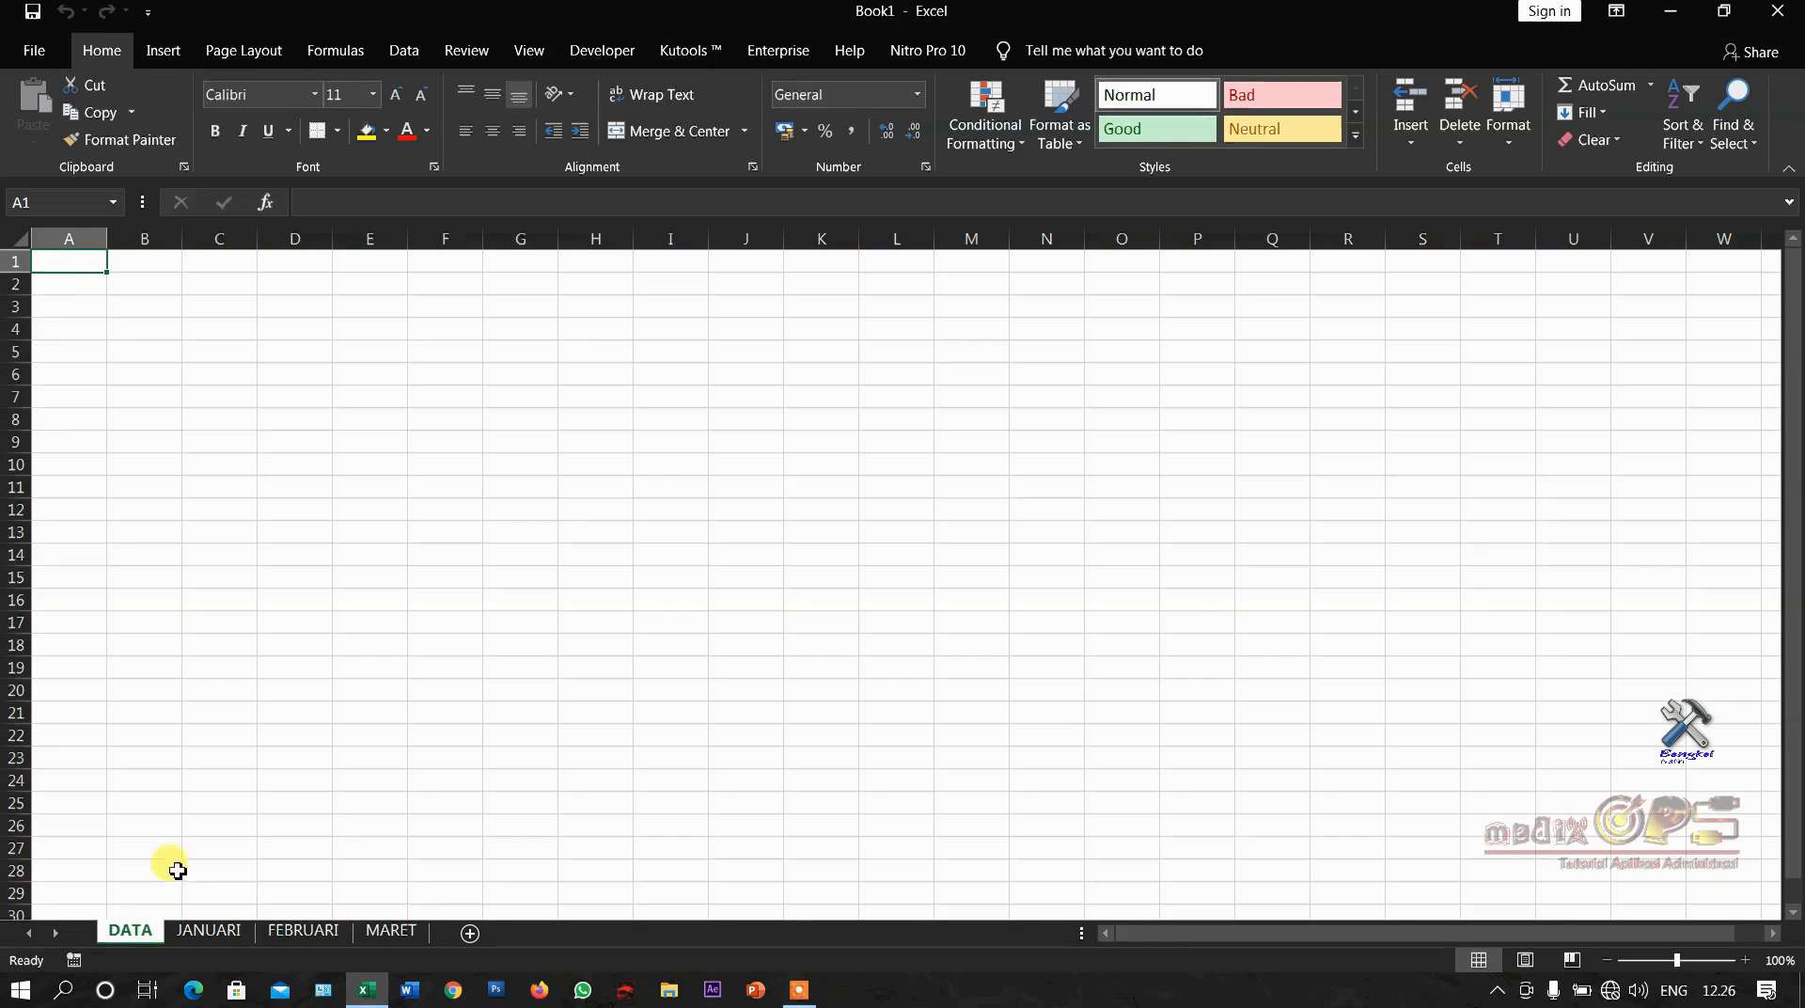
pyautogui.rightClick(154, 938)
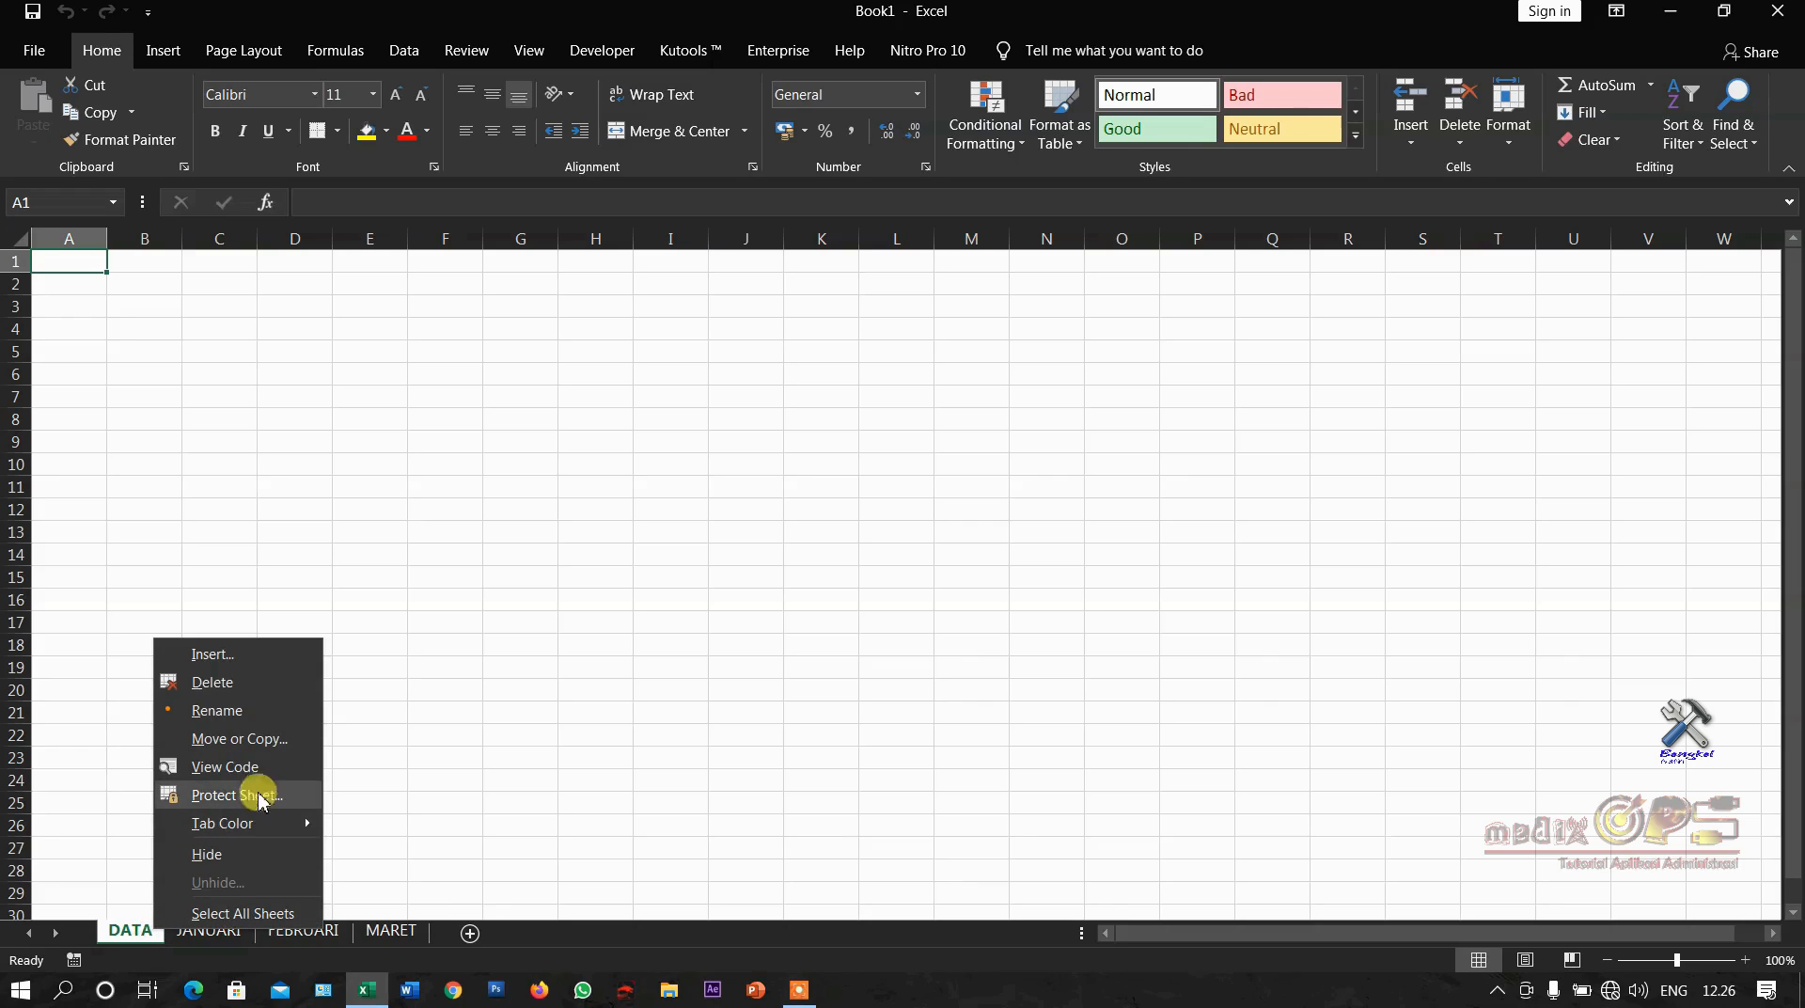
pyautogui.click(260, 858)
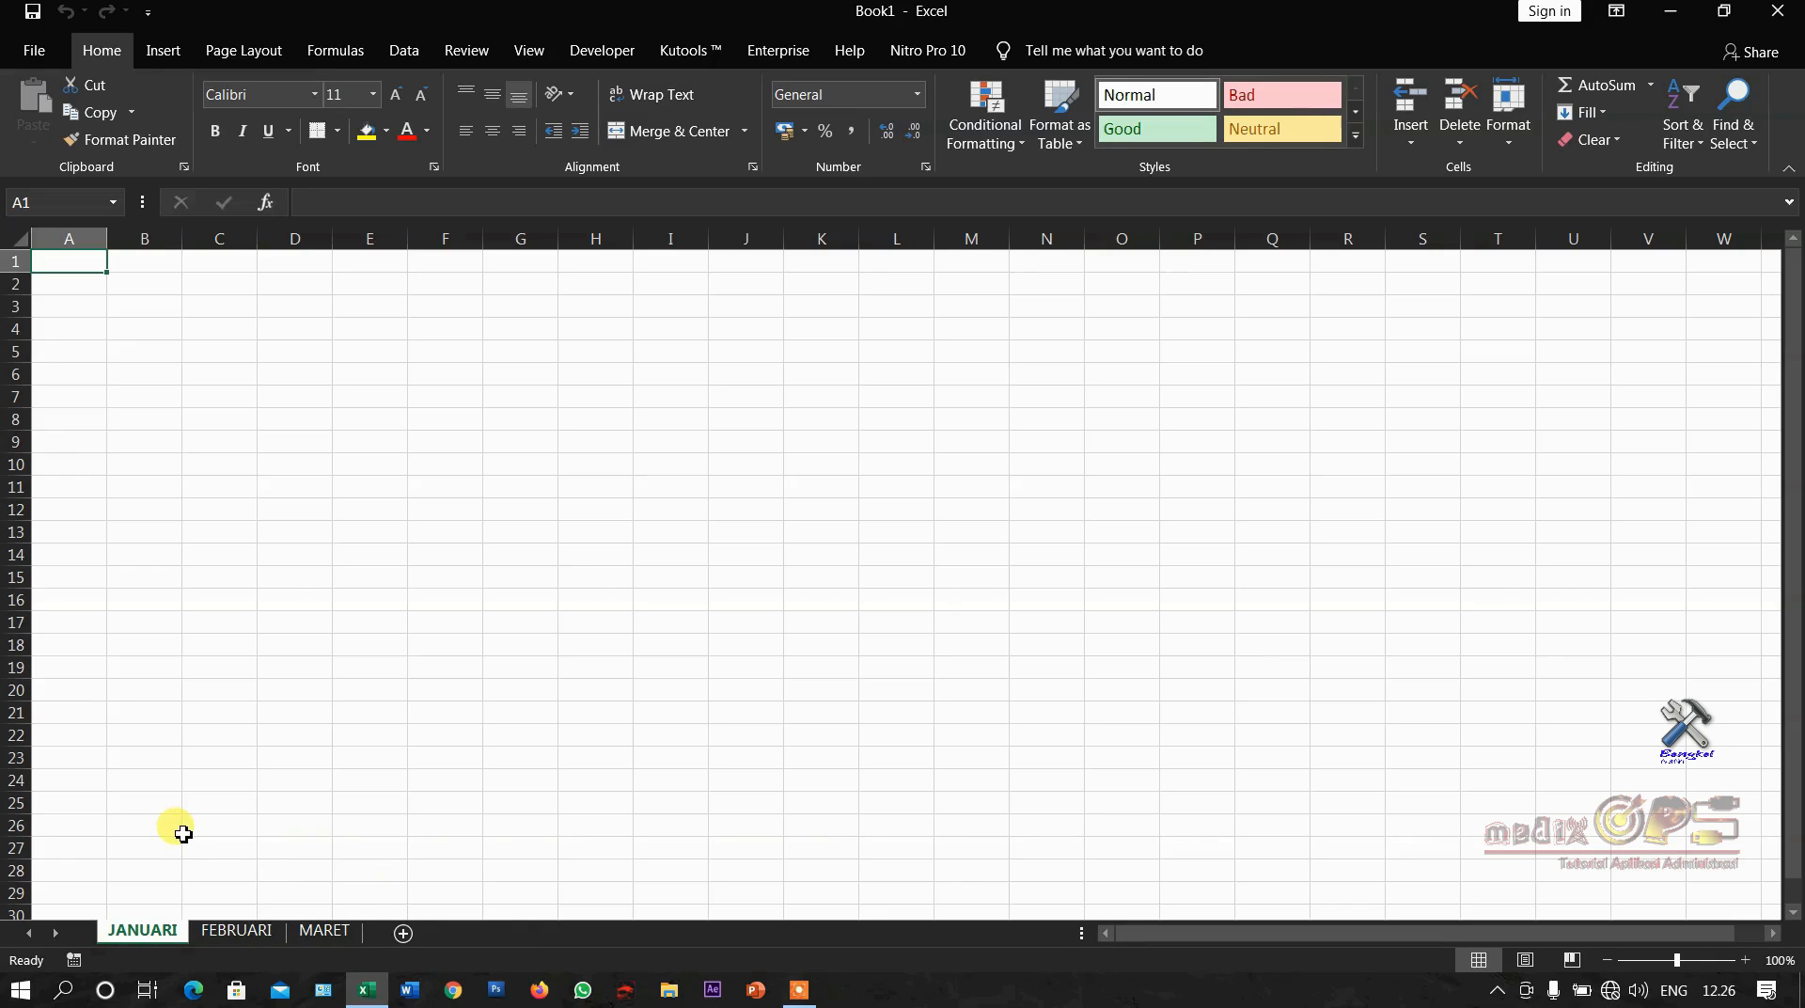
# Unhide the DATA worksheet so it returns in front of the JANUARI sheet
pyautogui.keyDown('ctrl'); pyautogui.click(233, 930); pyautogui.keyUp('ctrl')
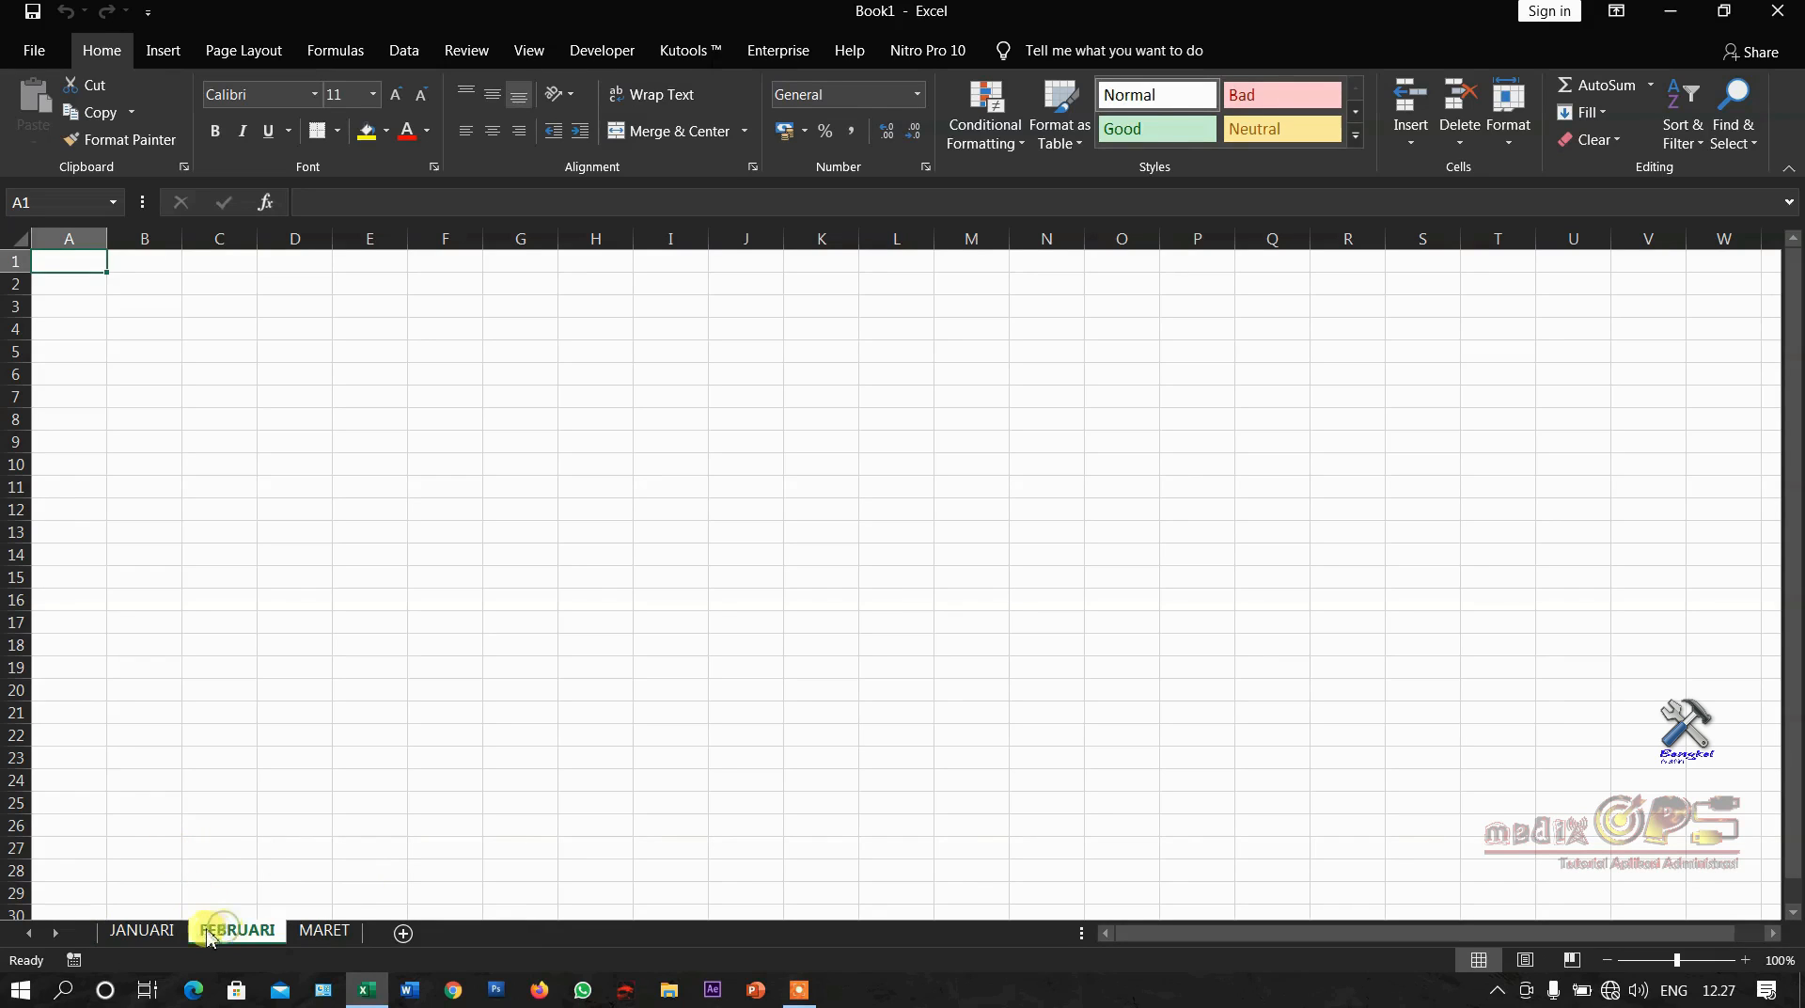
pyautogui.click(218, 933)
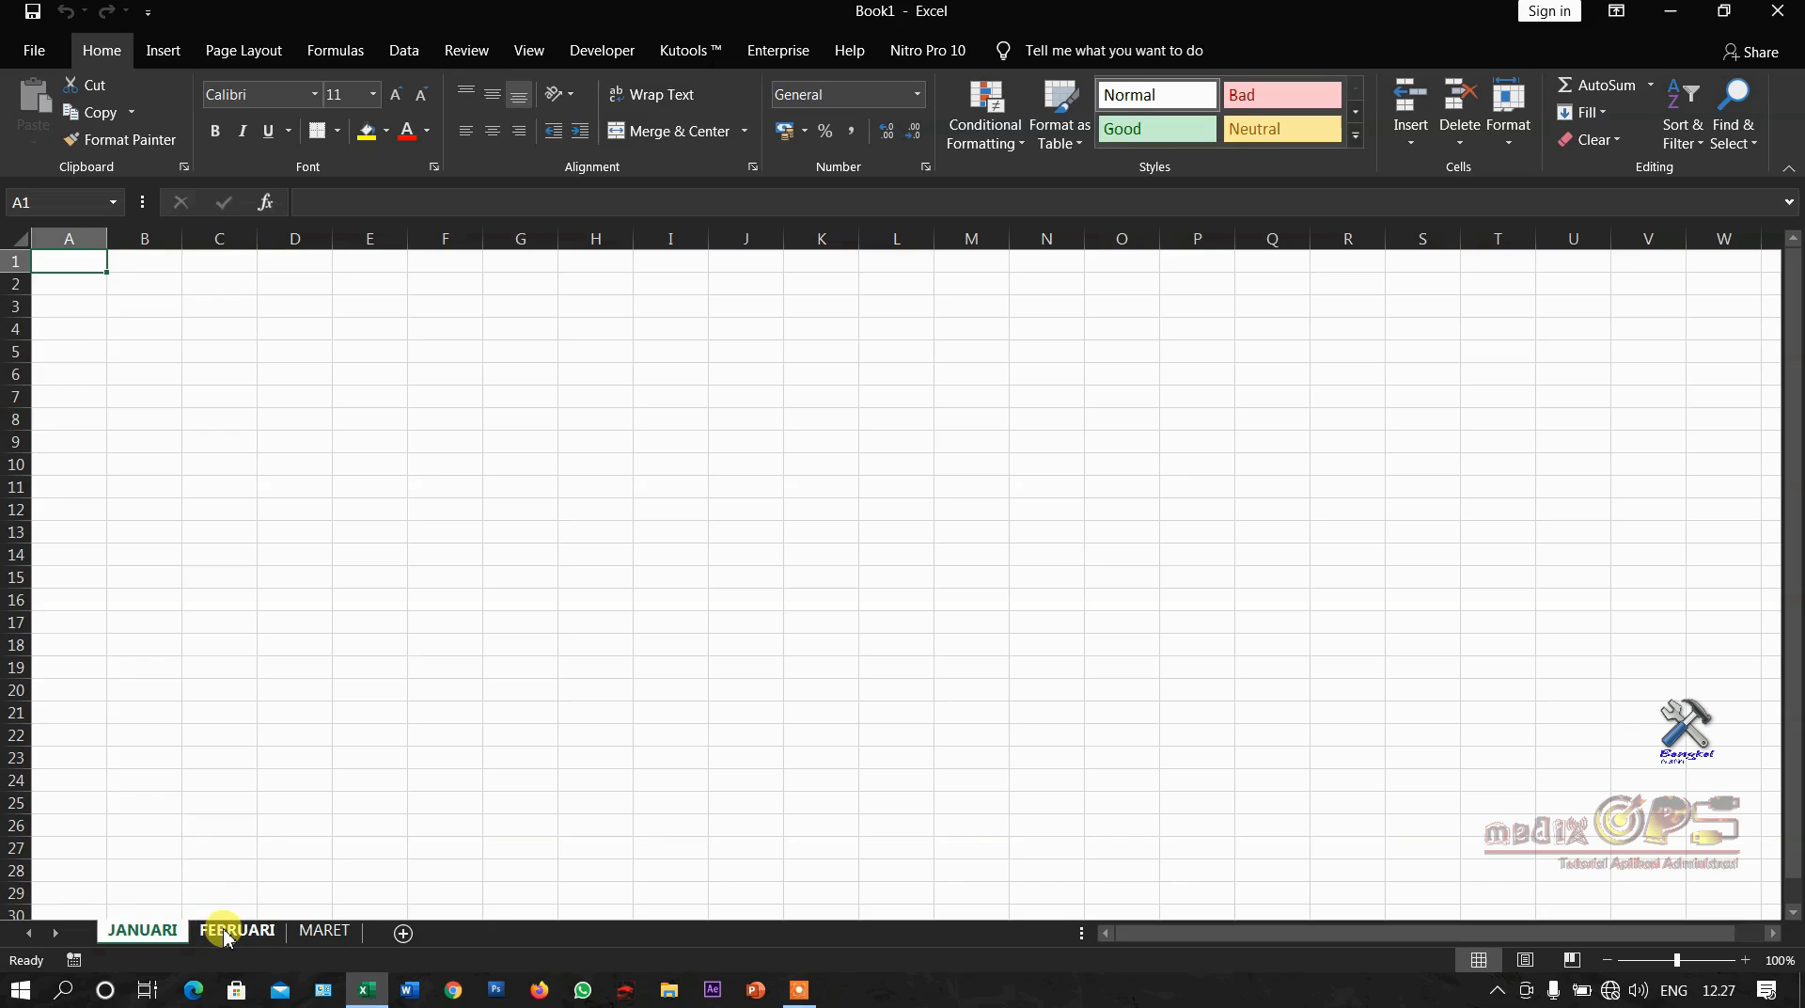
pyautogui.click(226, 935)
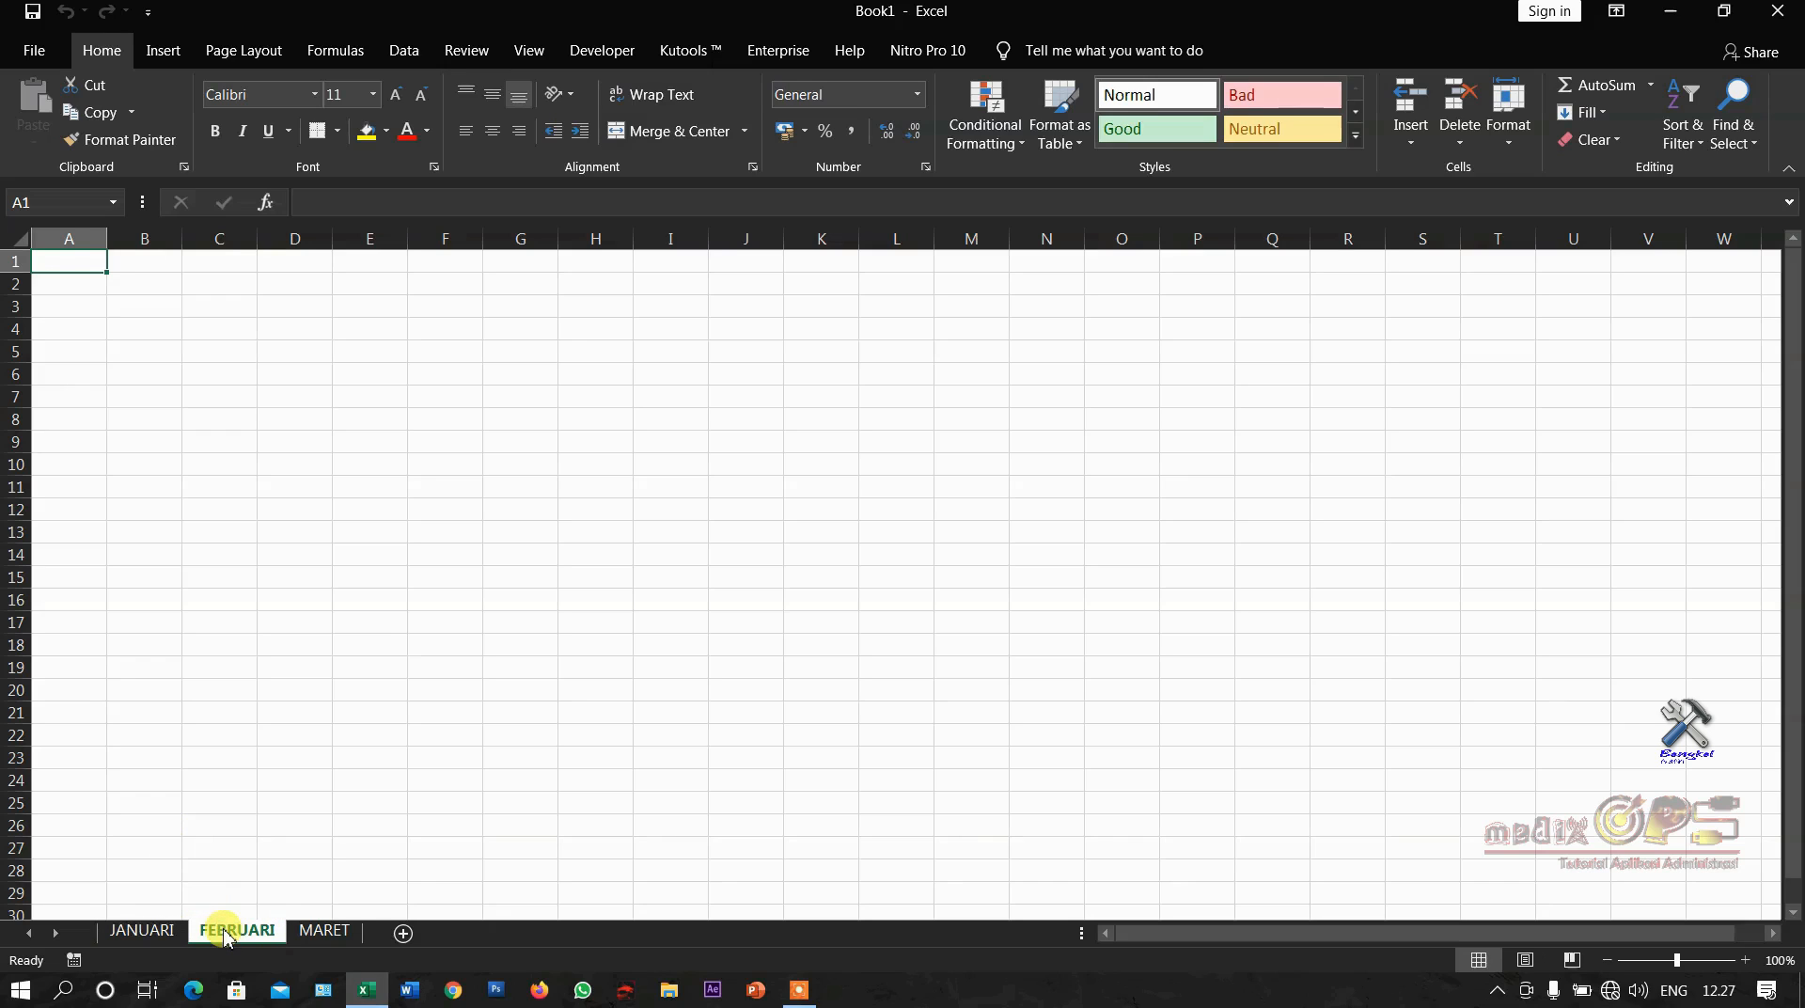
pyautogui.rightClick(224, 934)
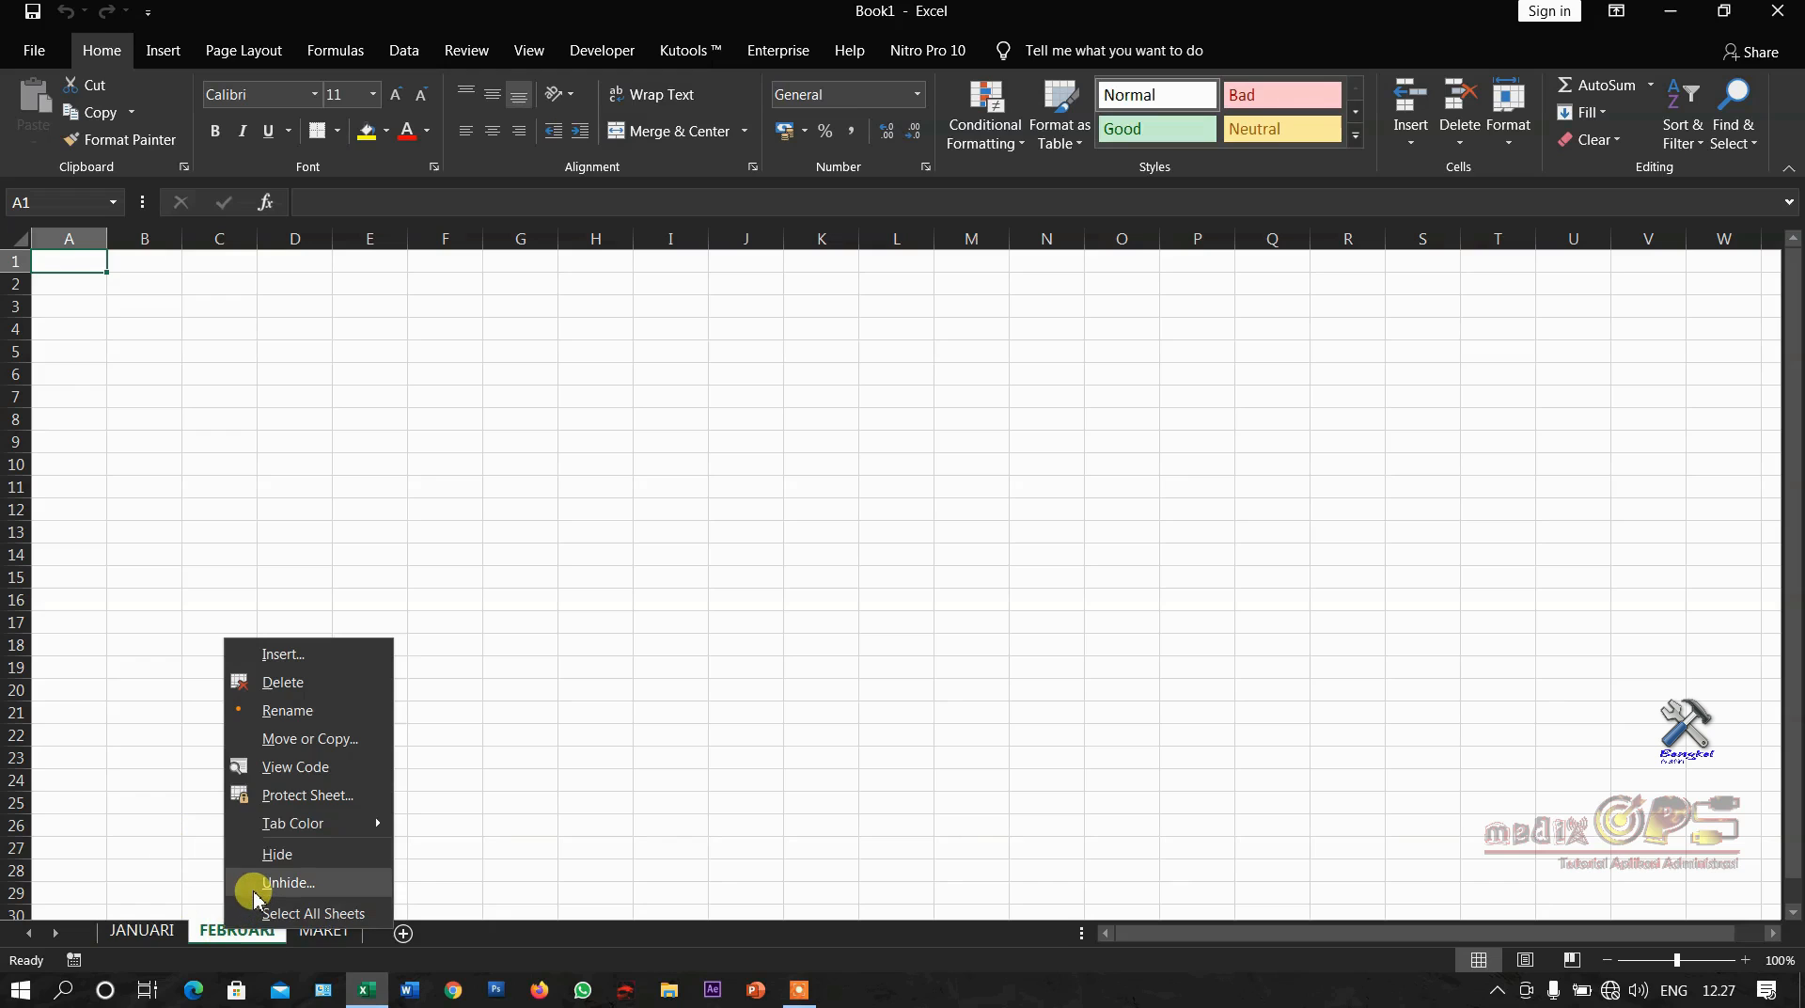
pyautogui.click(282, 883)
pyautogui.moveTo(210, 737); pyautogui.dragTo(609, 598)
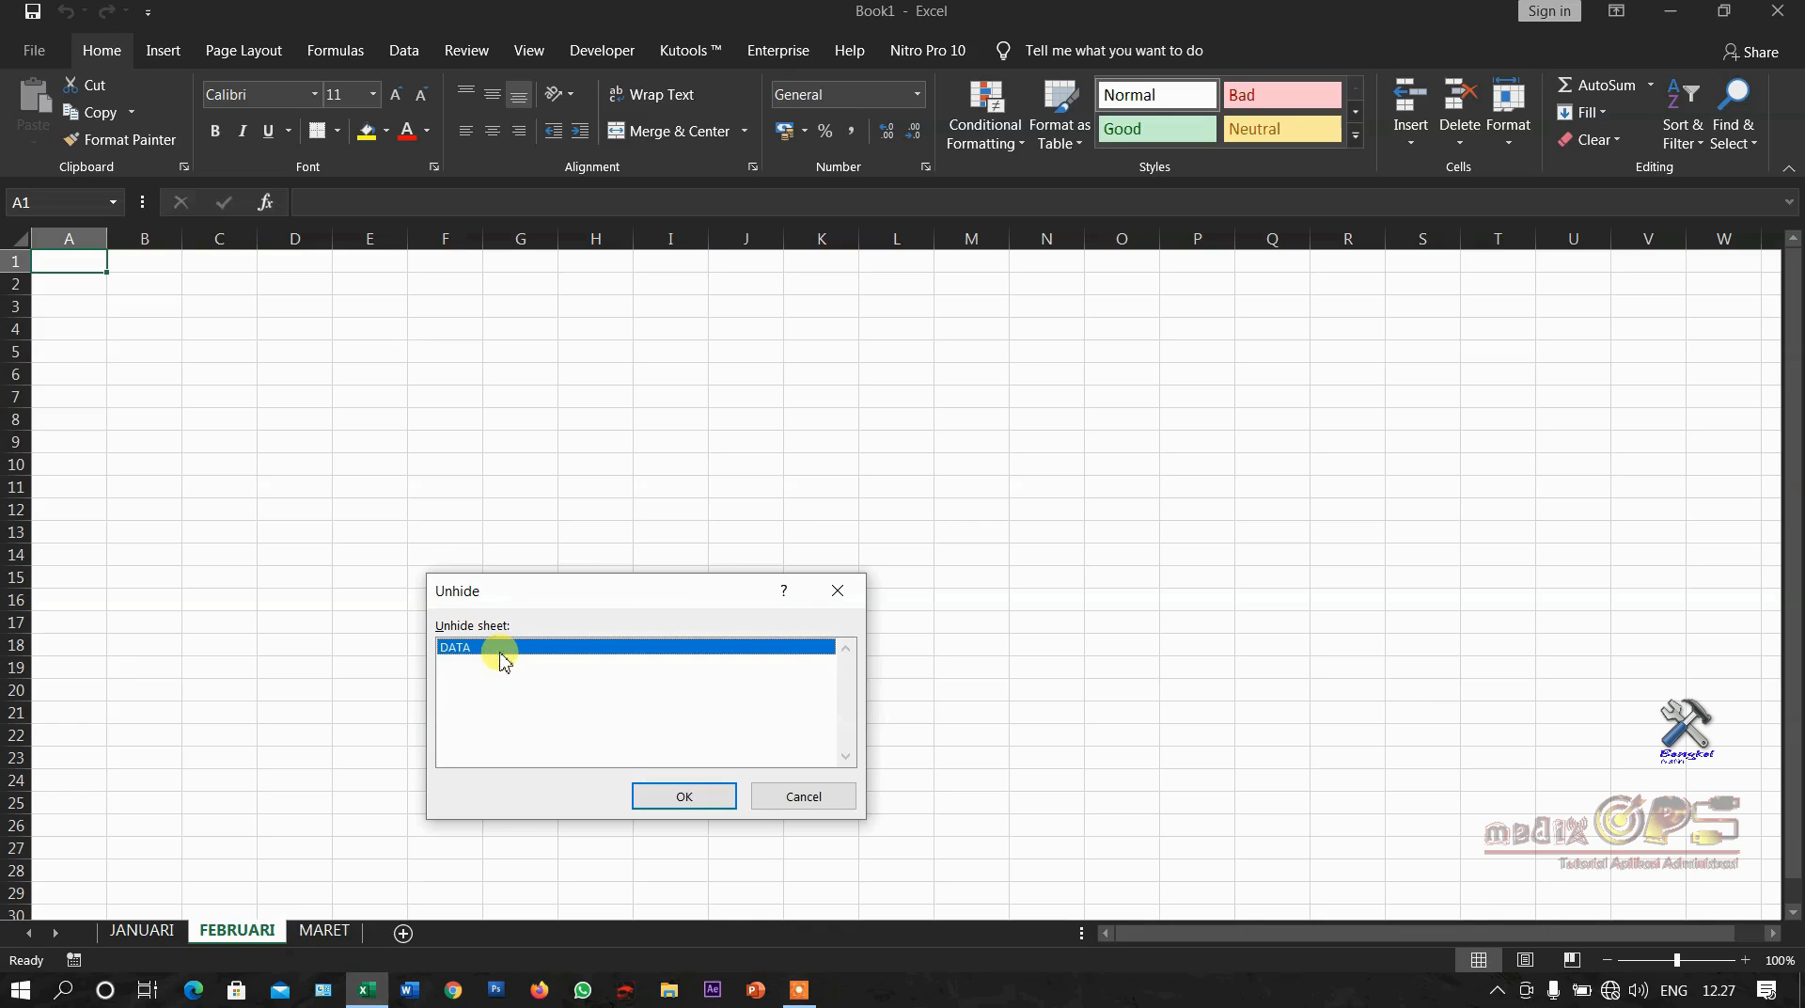
pyautogui.click(653, 799)
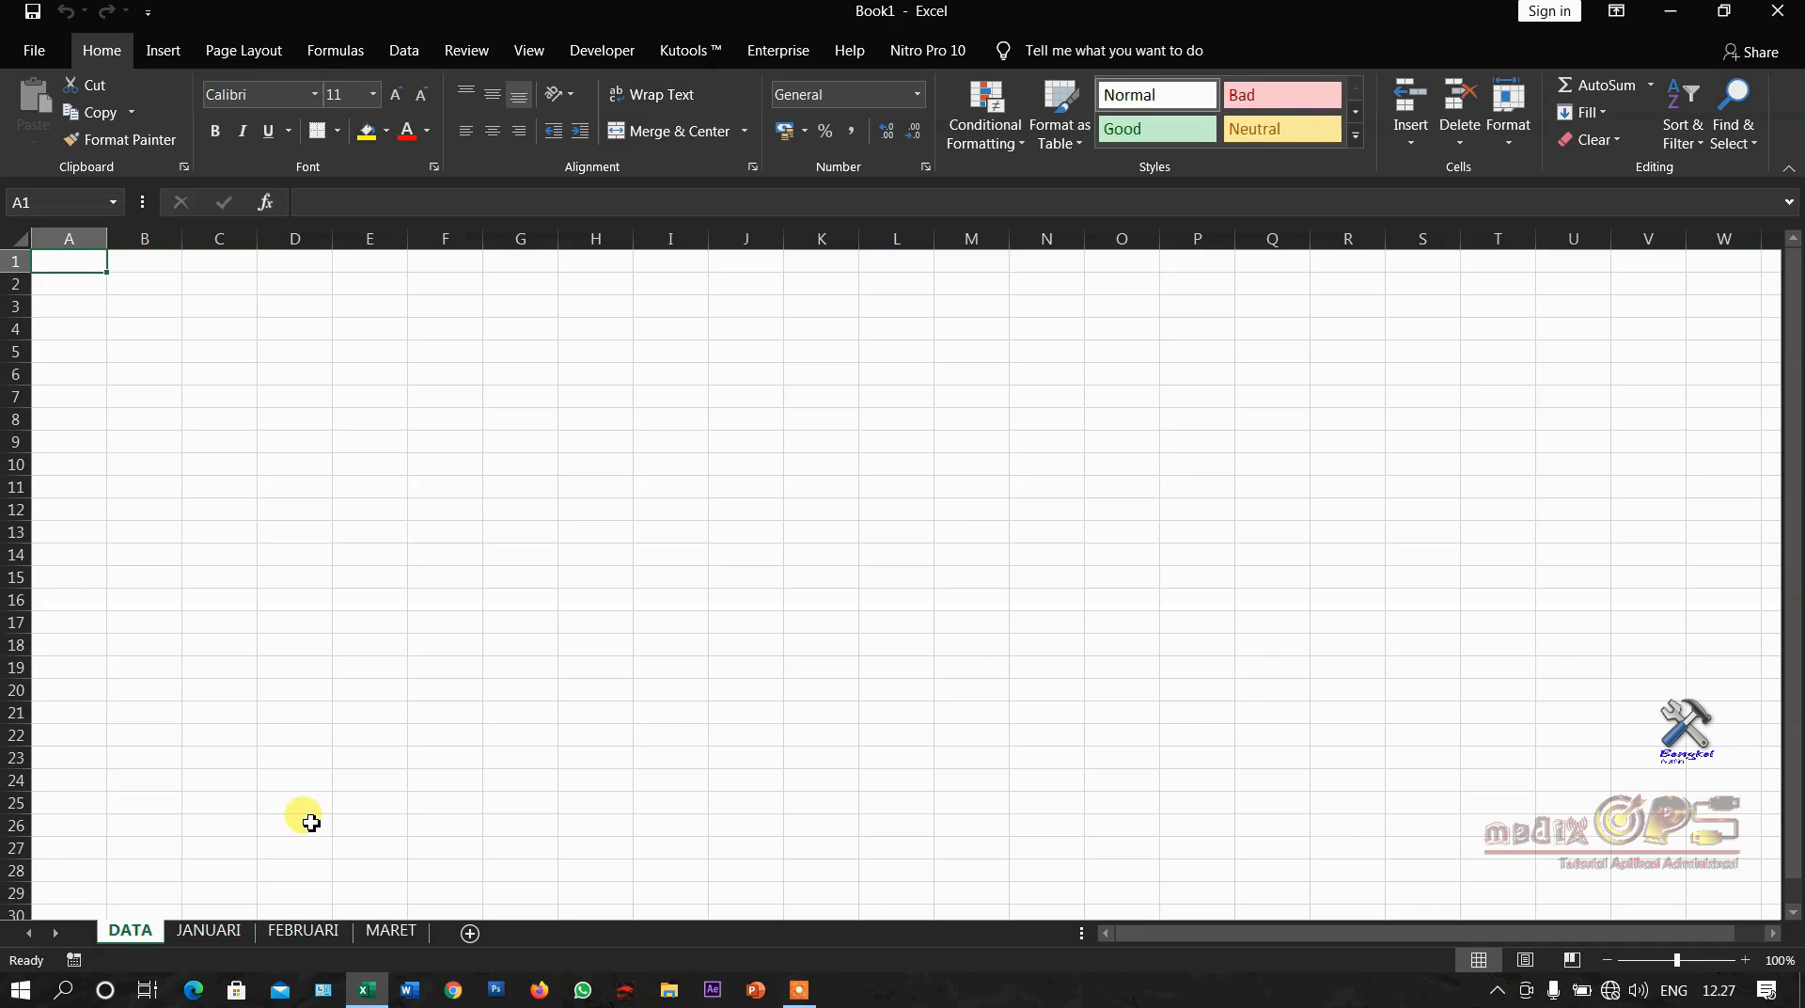
pyautogui.click(208, 931)
pyautogui.click(309, 933)
pyautogui.click(389, 931)
pyautogui.click(299, 931)
pyautogui.click(243, 932)
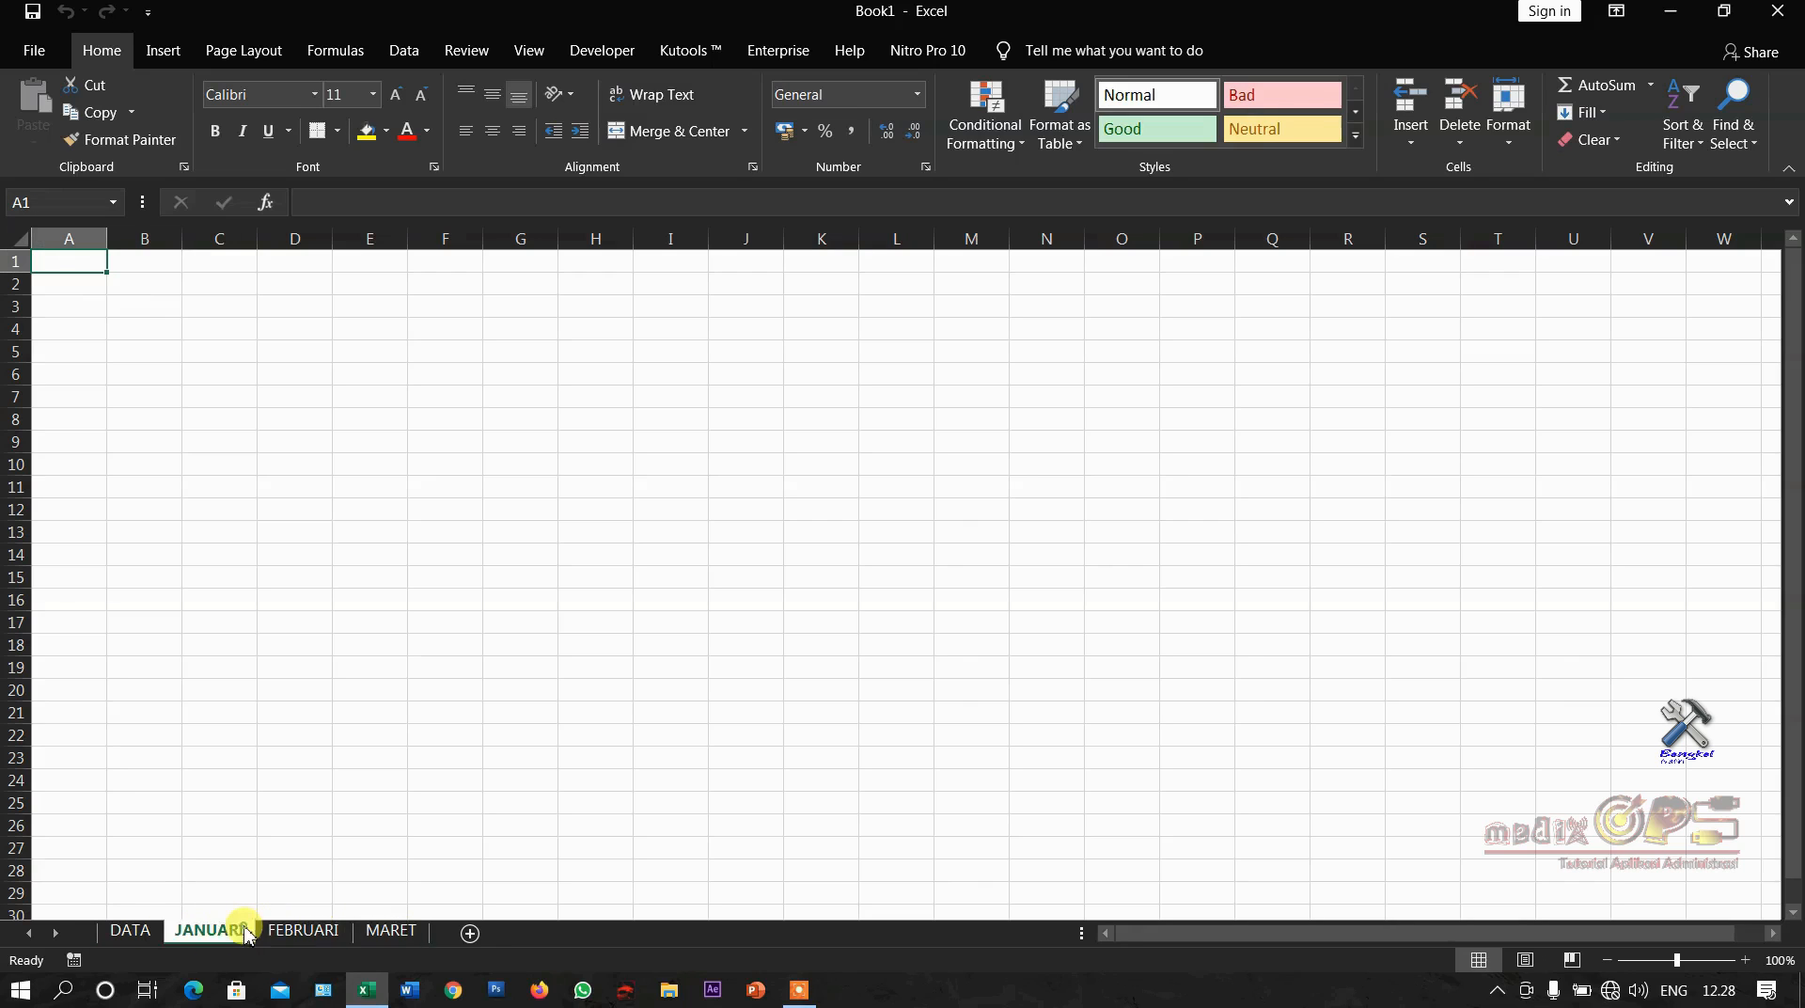
# Set the tab color of the DATA worksheet to the standard dark red
pyautogui.click(130, 936)
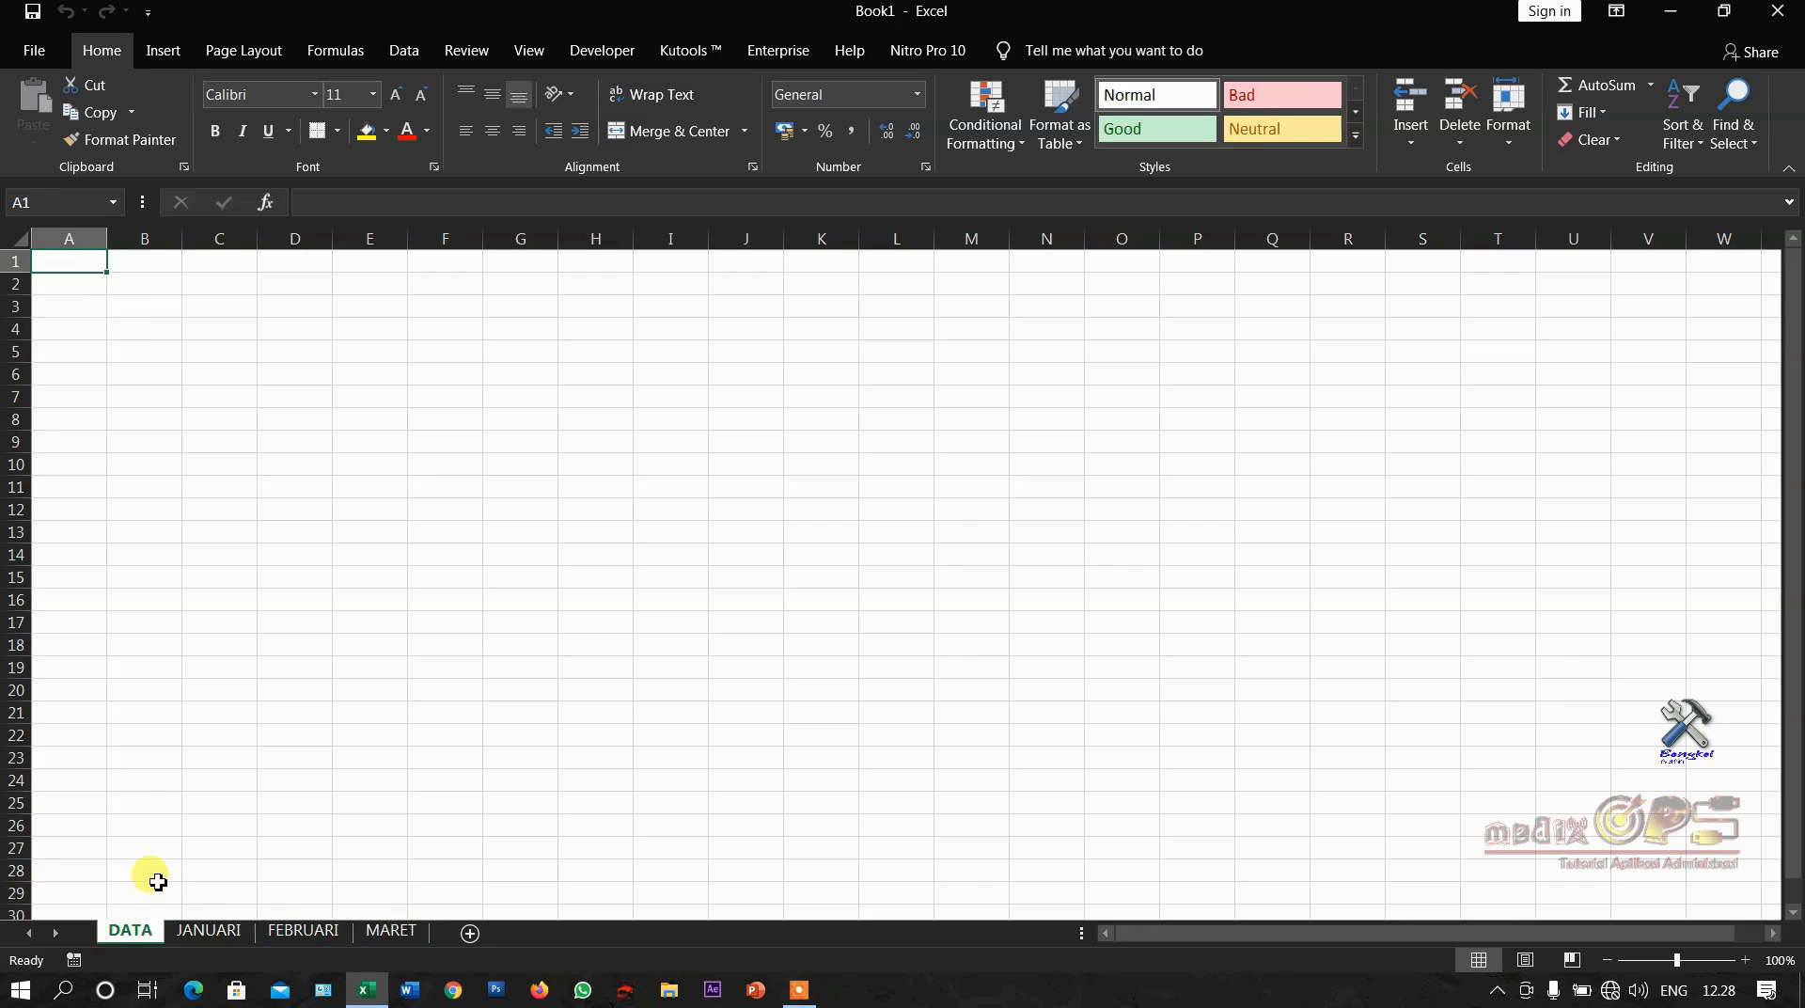
pyautogui.rightClick(146, 943)
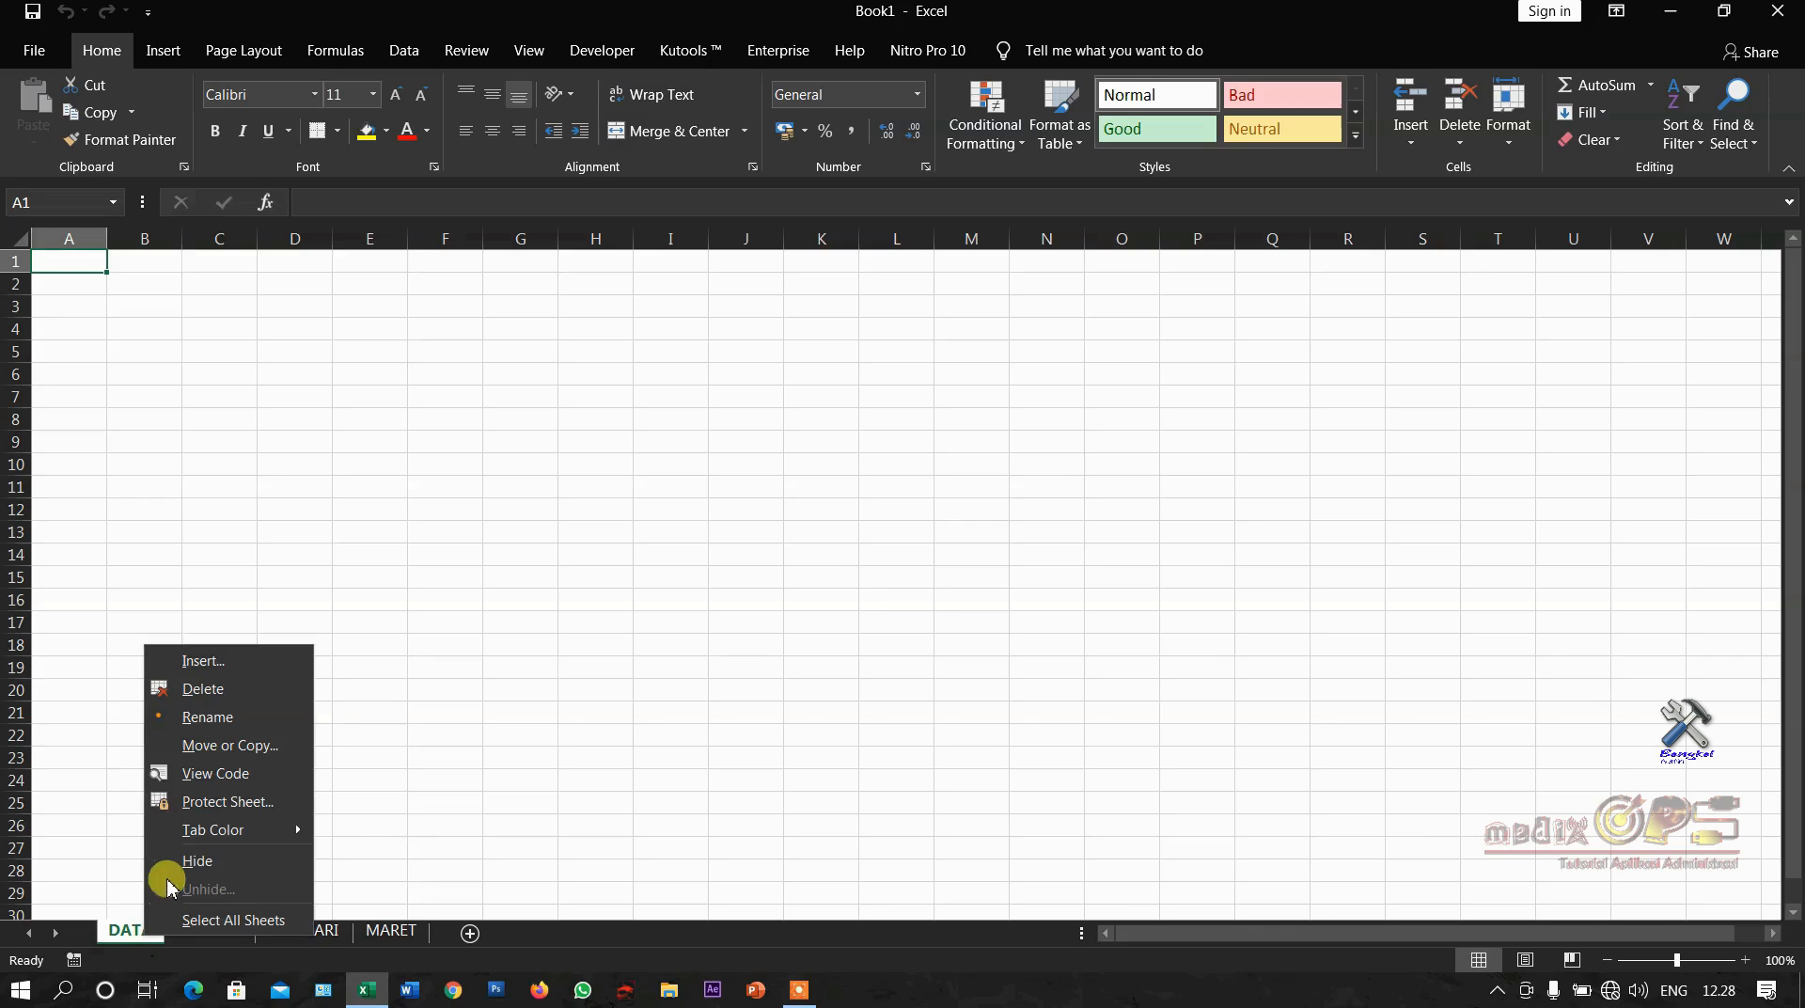
pyautogui.moveTo(185, 837)
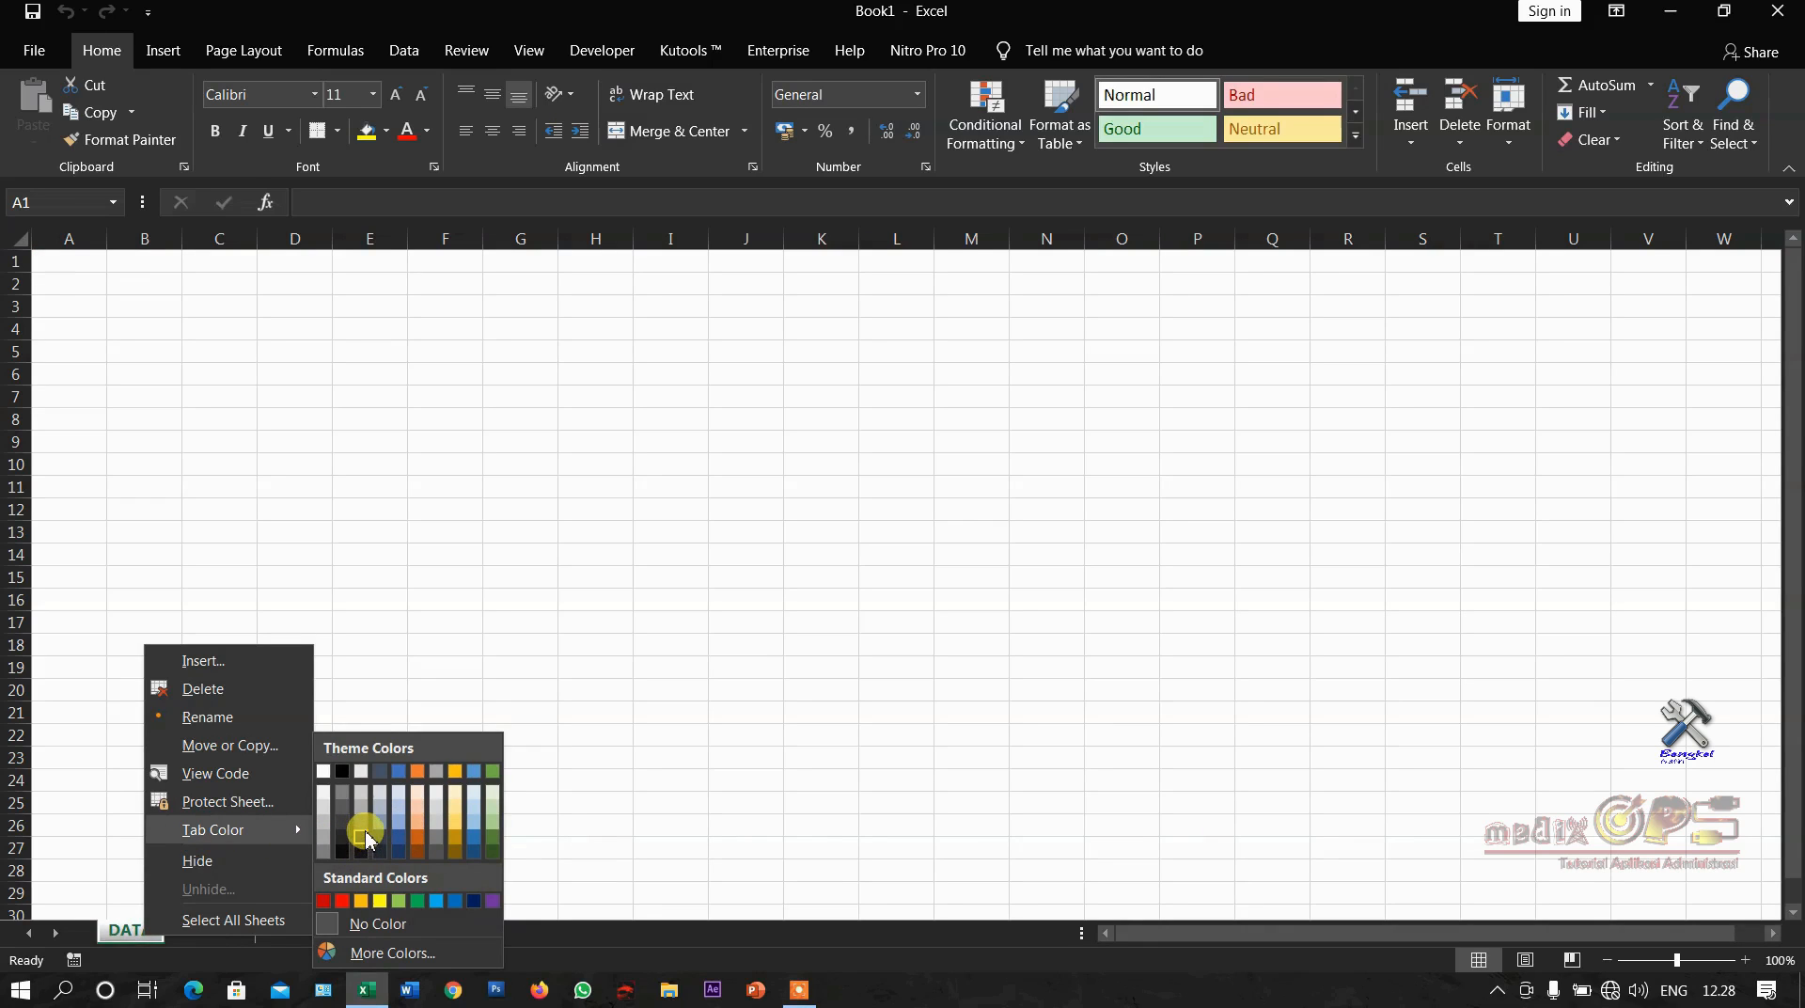
pyautogui.click(324, 902)
pyautogui.click(219, 892)
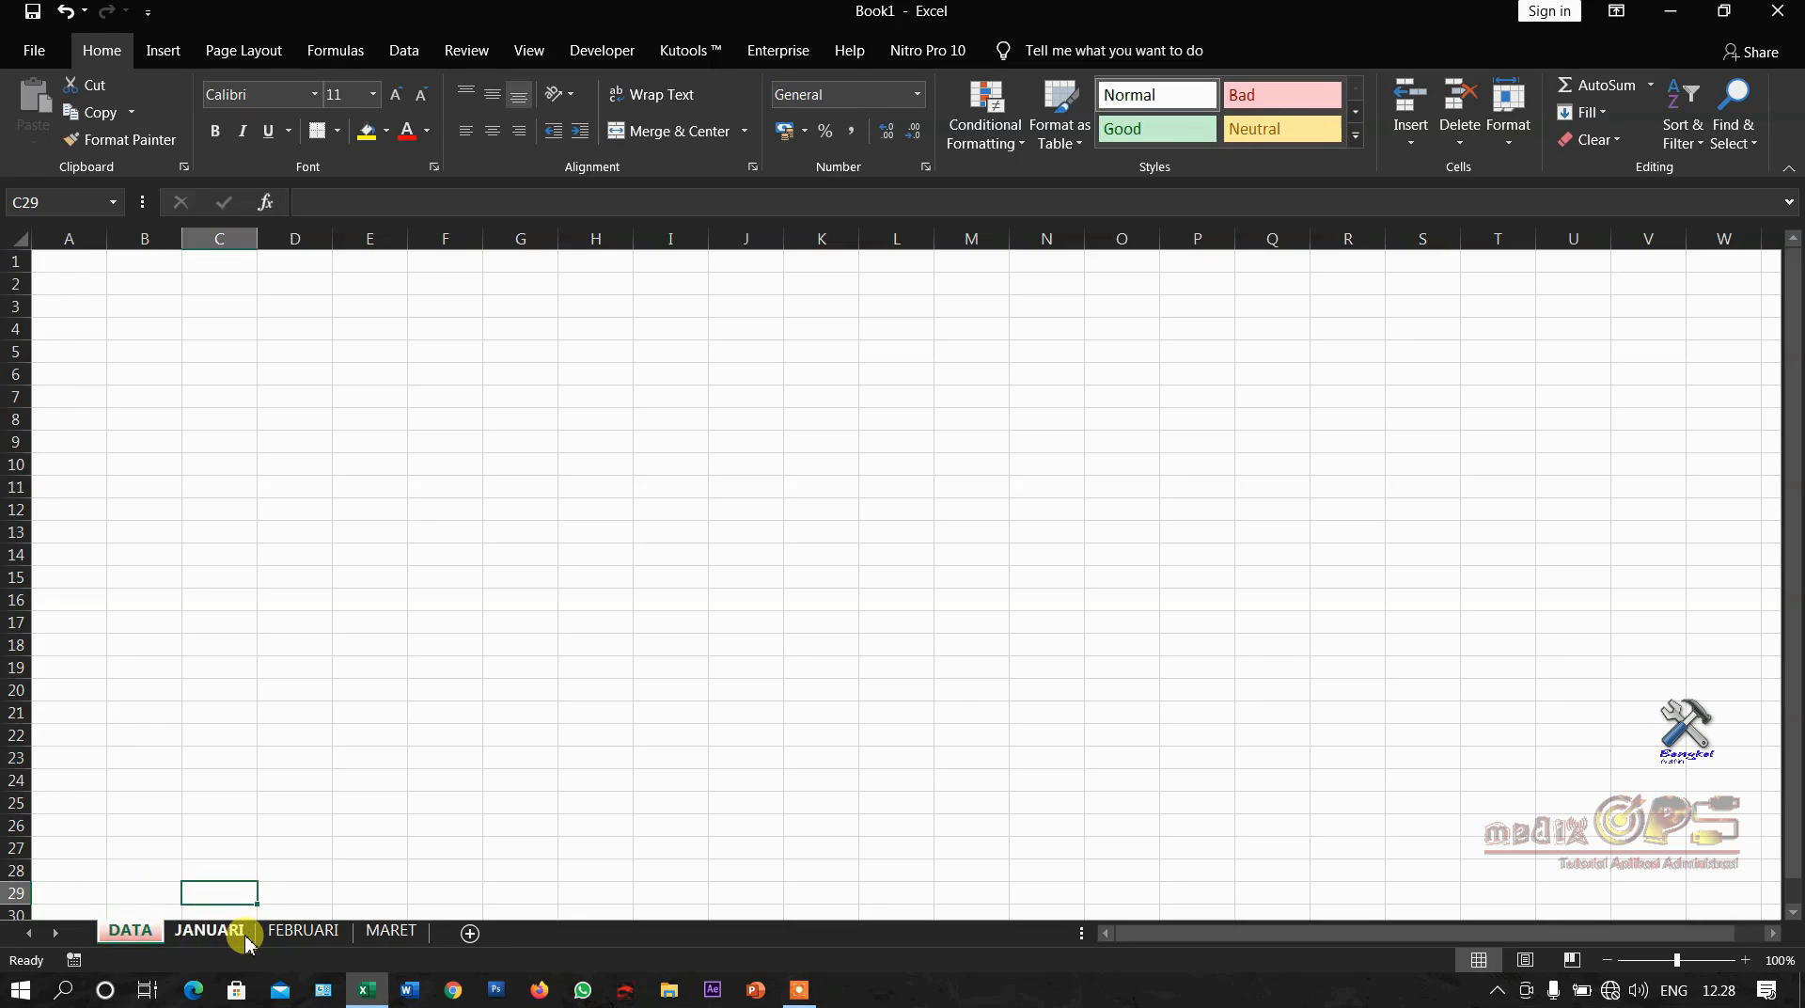
# Set the tab color of the JANUARI worksheet to the standard yellow and check it from the other sheets
pyautogui.click(243, 933)
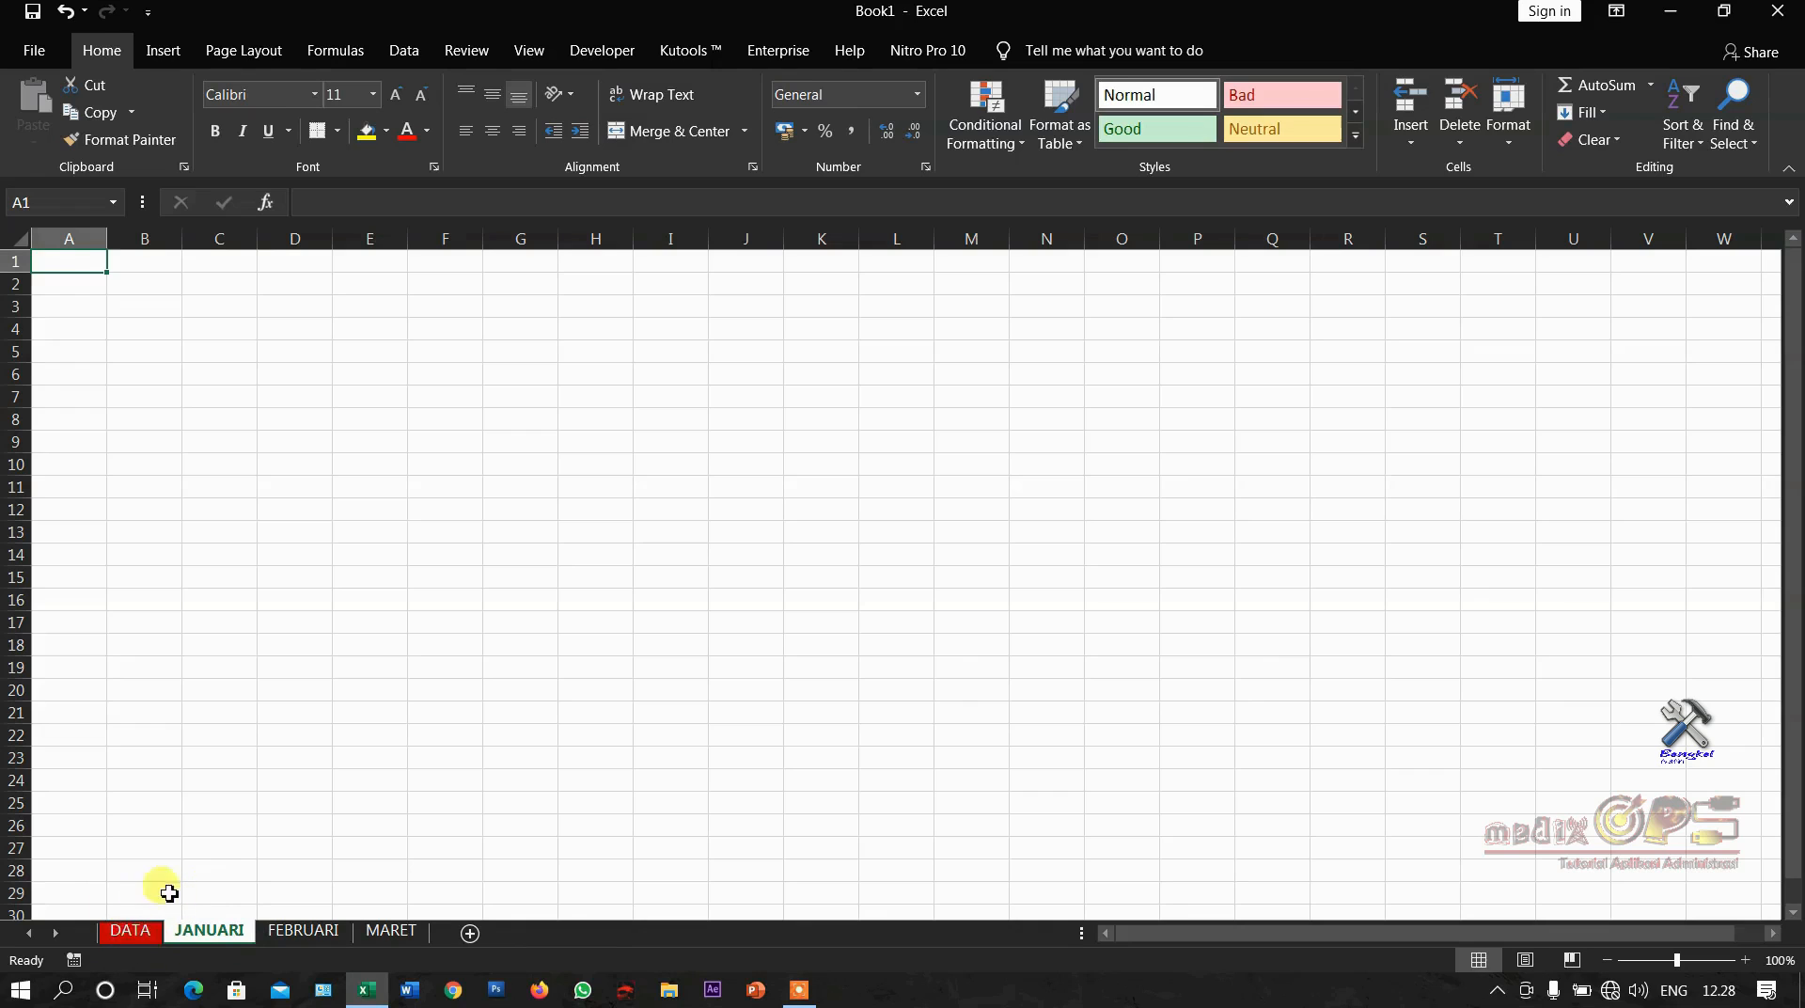
pyautogui.rightClick(212, 931)
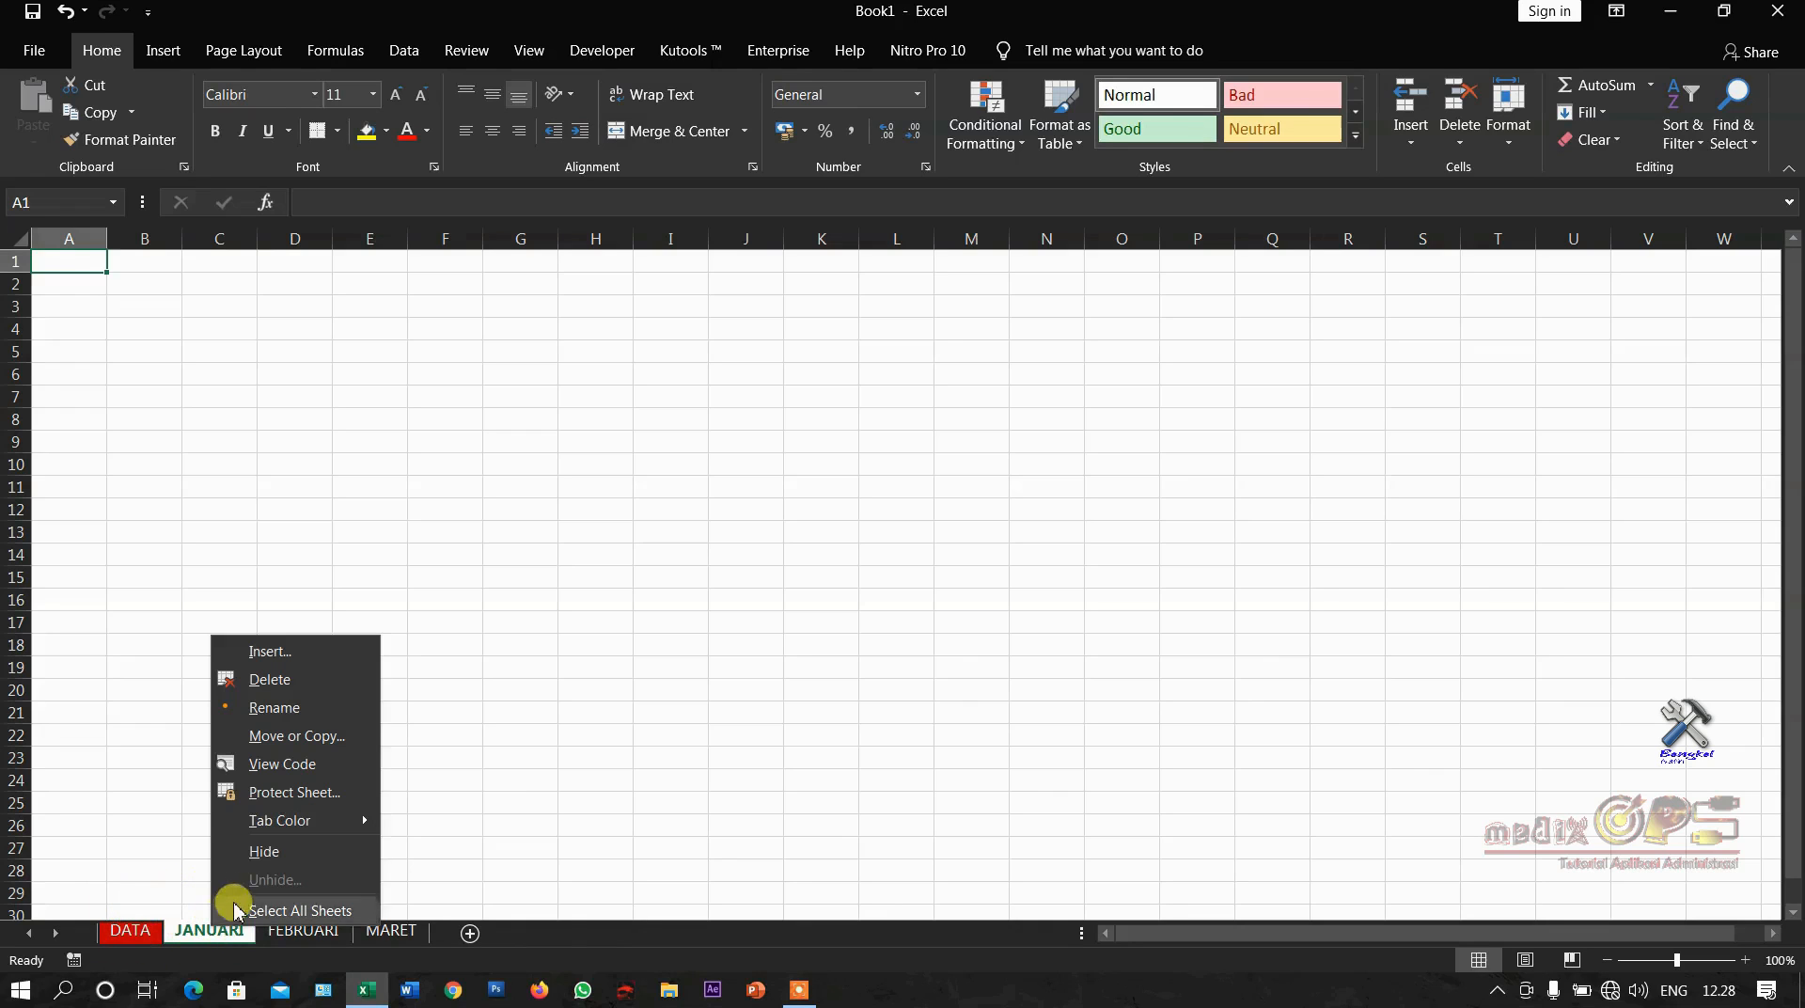
pyautogui.moveTo(270, 818)
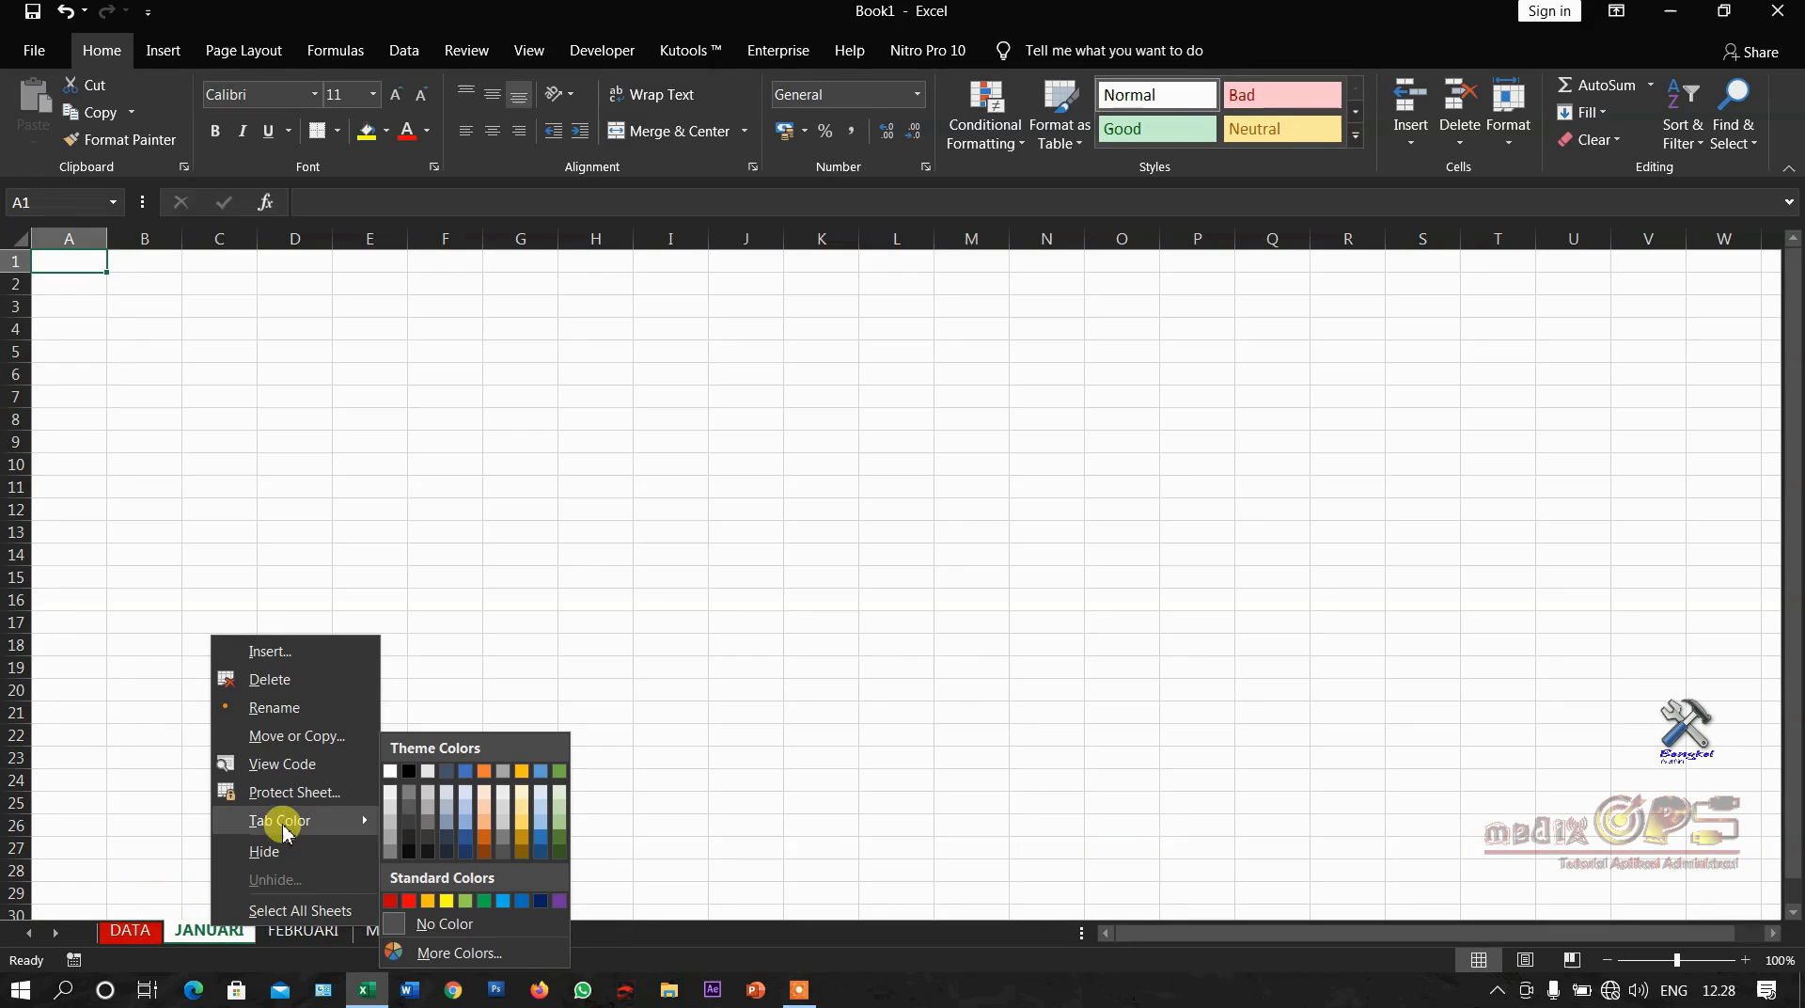
pyautogui.click(448, 904)
pyautogui.click(304, 931)
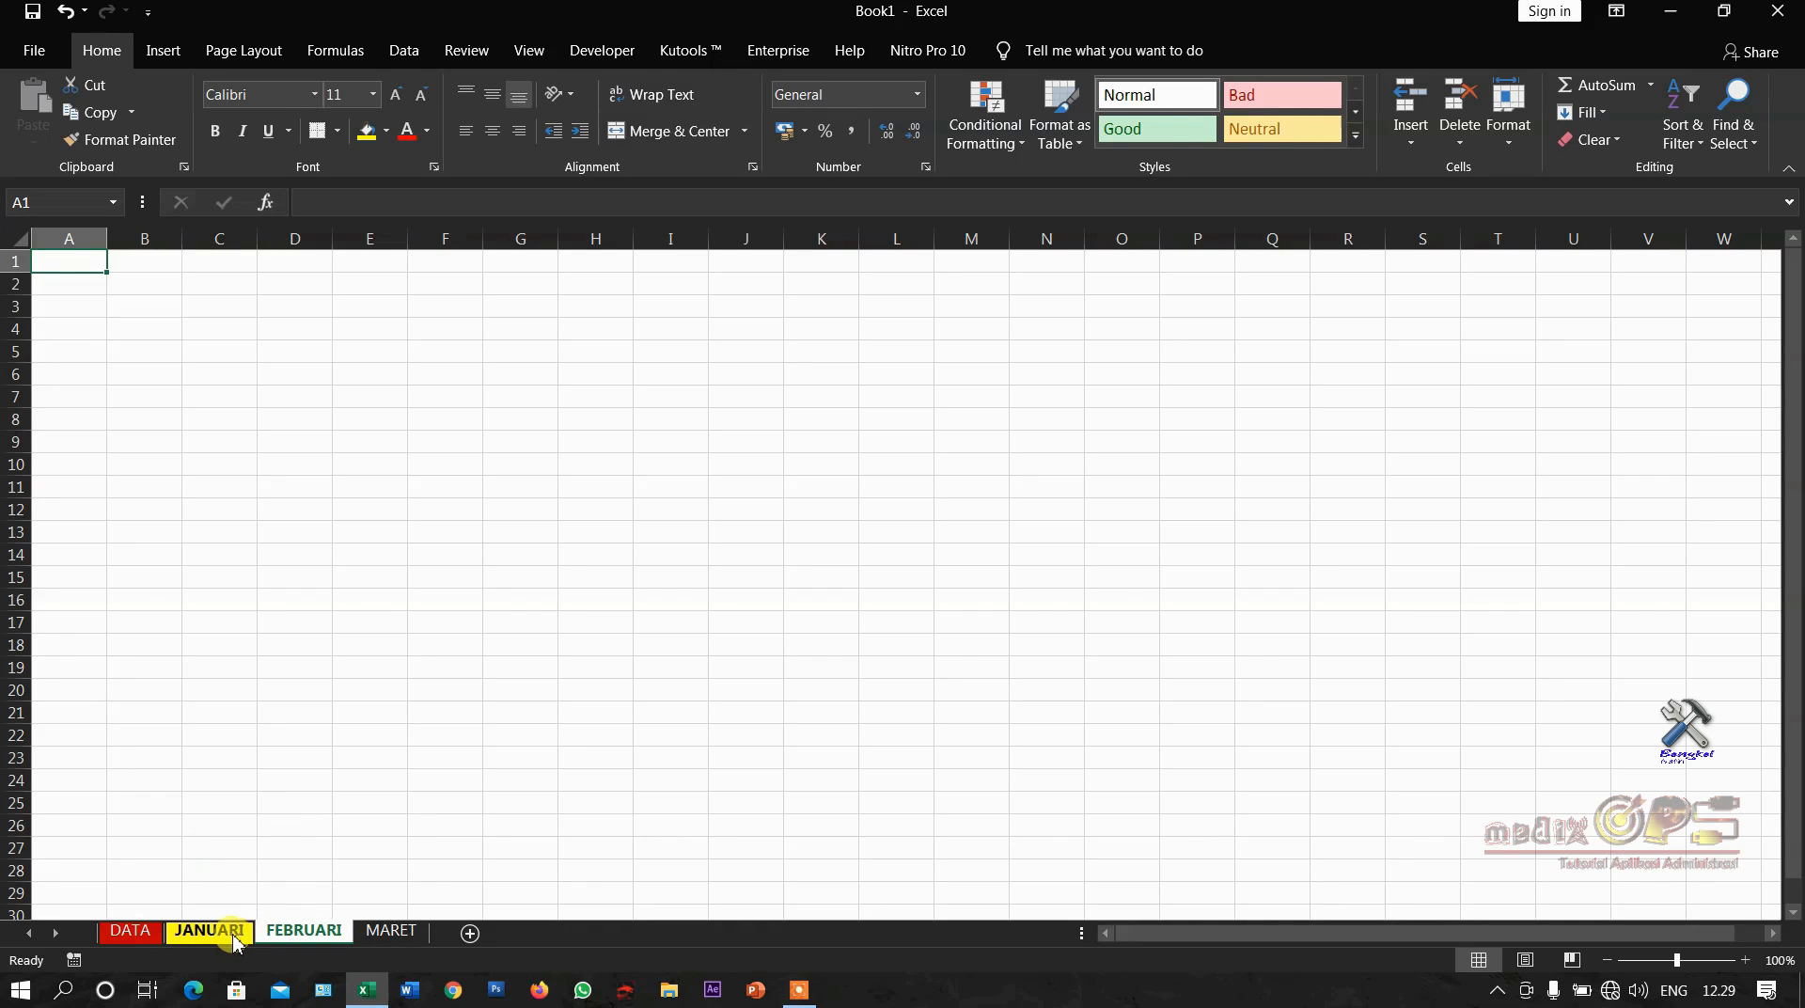
pyautogui.click(389, 930)
pyautogui.click(324, 933)
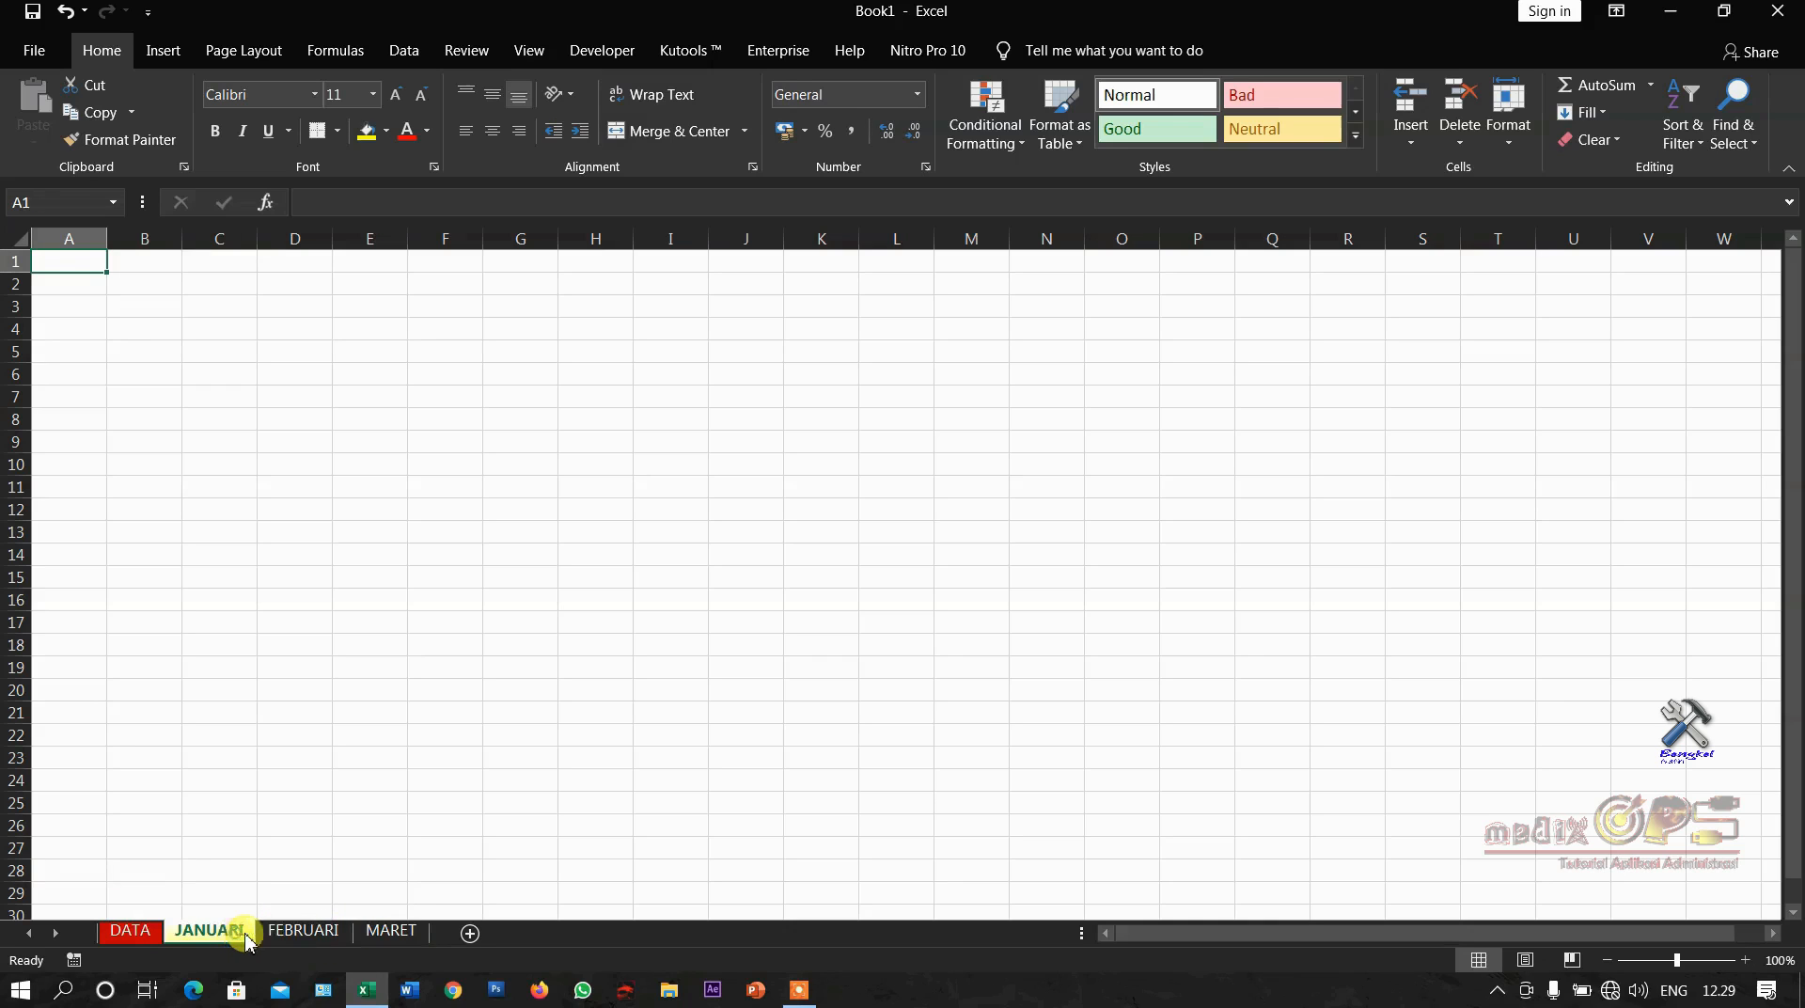
# Move the MARET sheet directly after DATA, and the FEBRUARI sheet in front of JANUARI
pyautogui.click(381, 933)
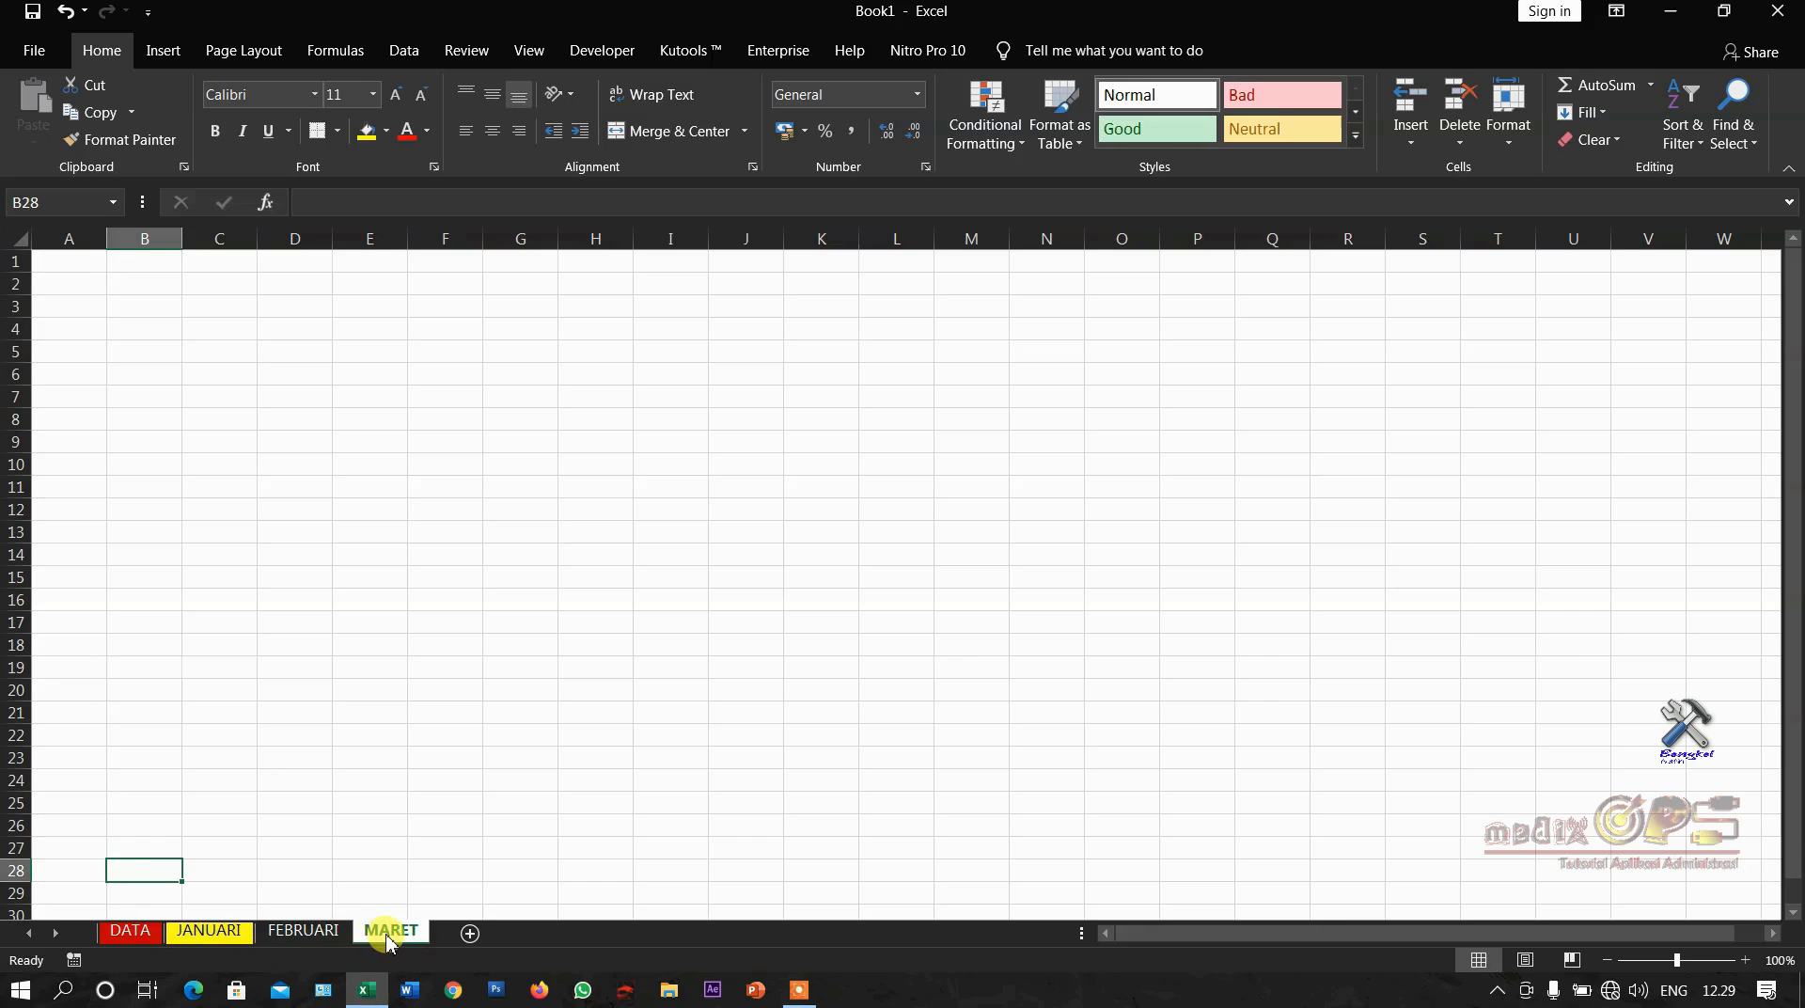
pyautogui.moveTo(388, 936); pyautogui.dragTo(233, 927)
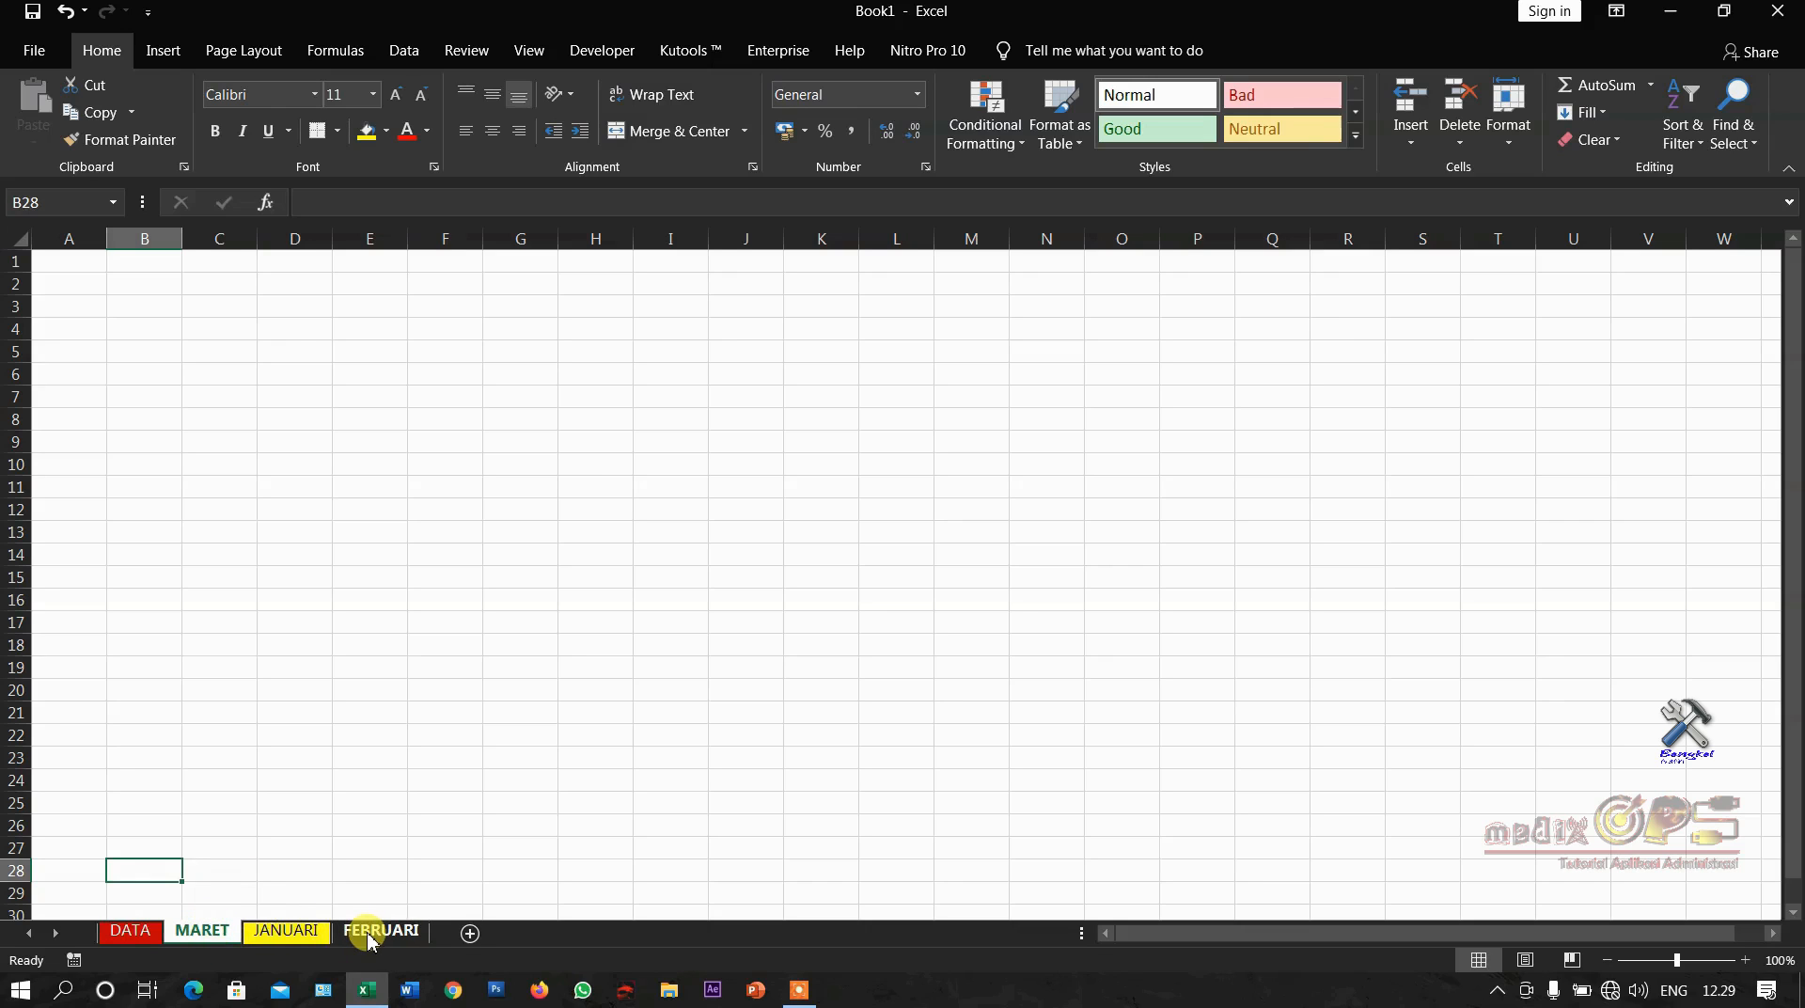
pyautogui.moveTo(367, 941); pyautogui.dragTo(312, 948)
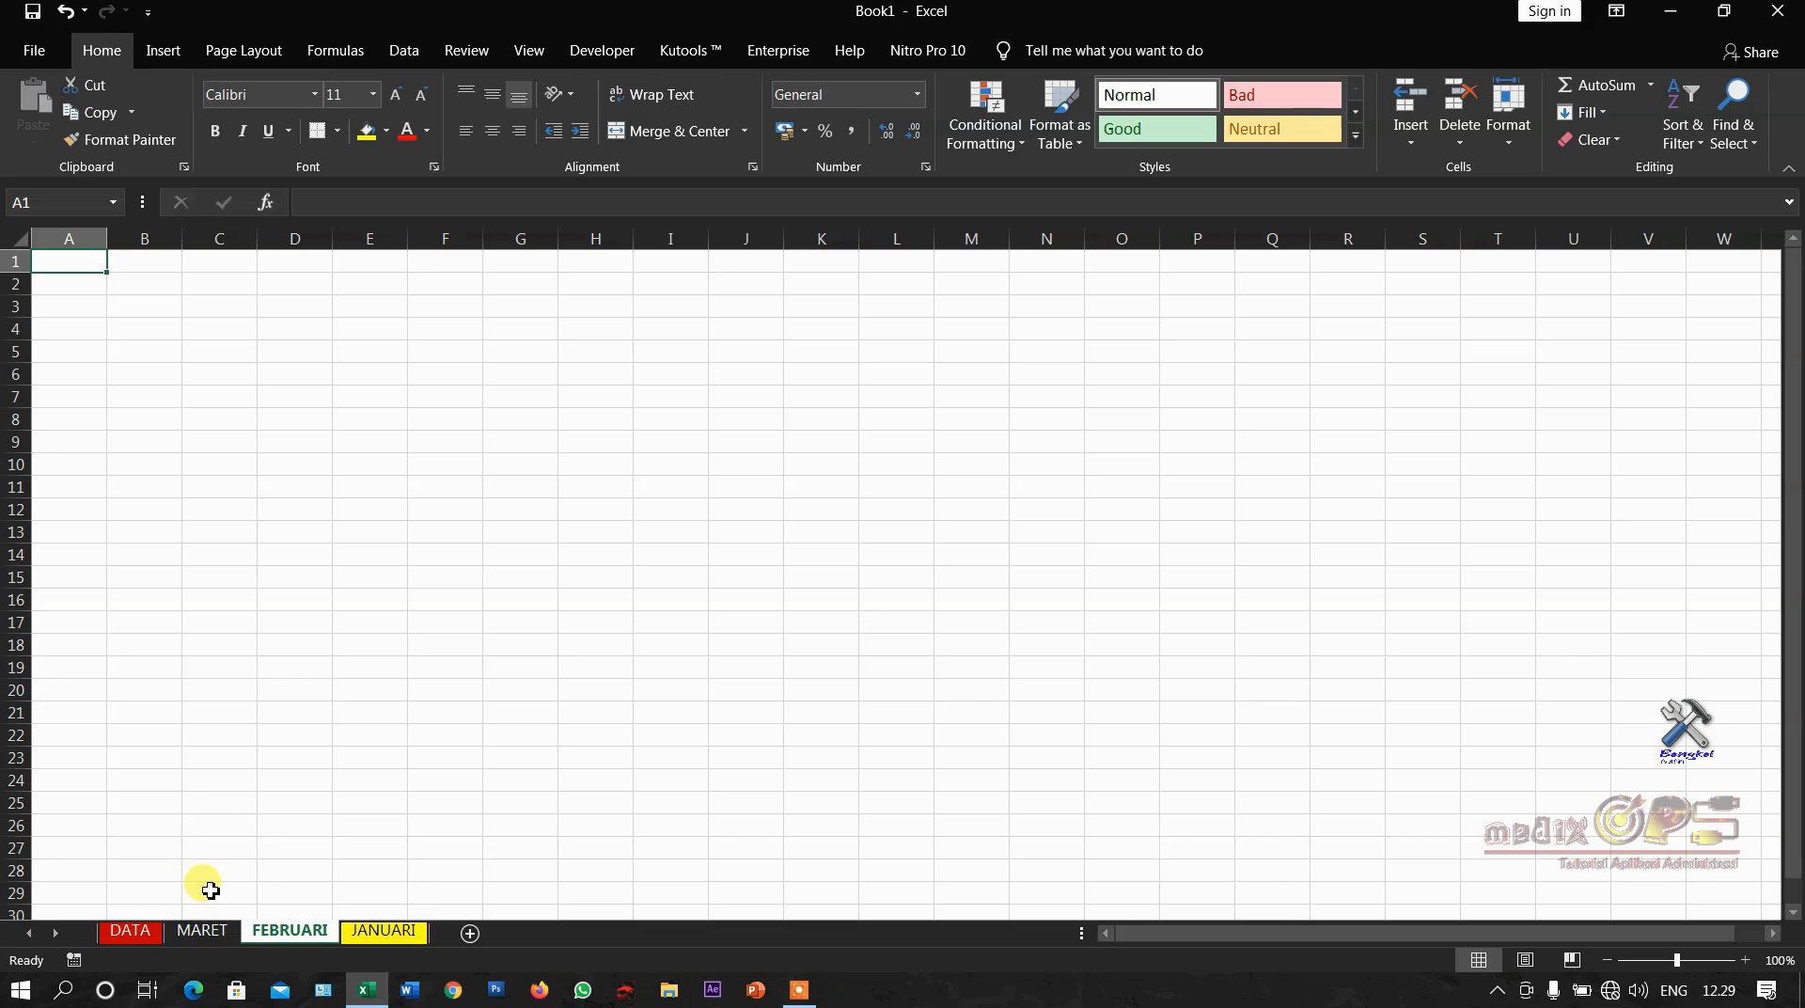
pyautogui.click(241, 755)
pyautogui.click(241, 848)
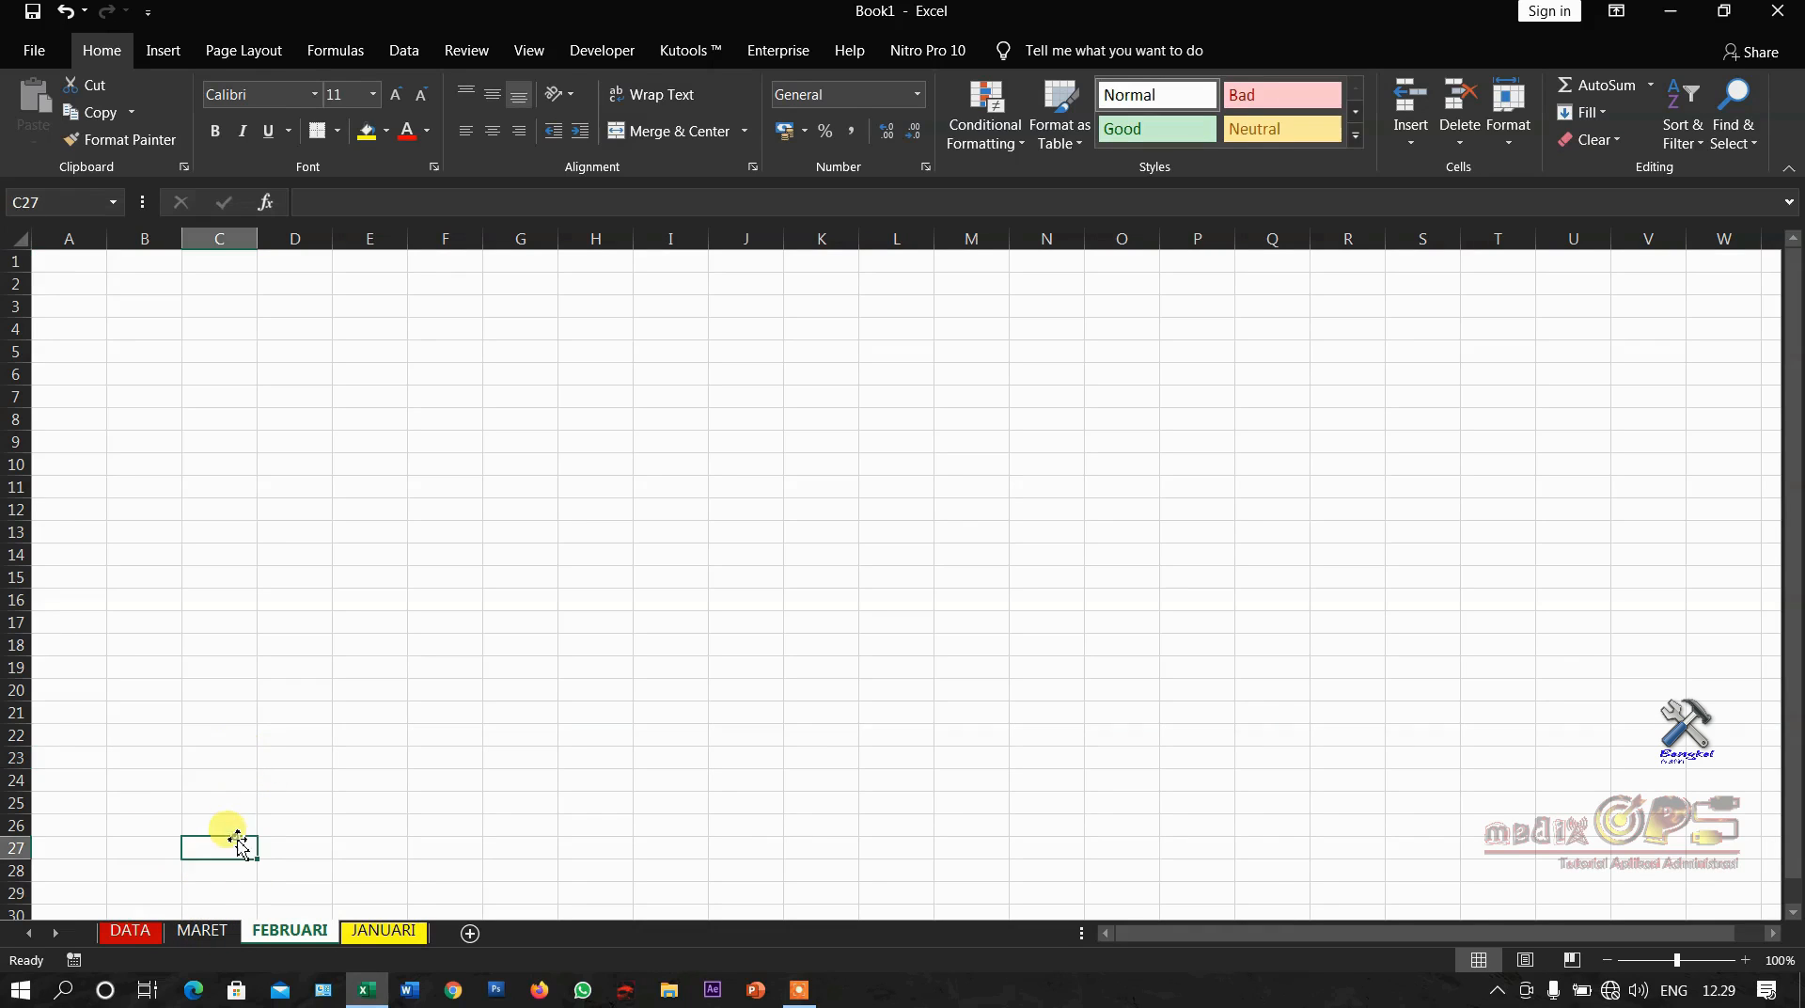
pyautogui.click(171, 757)
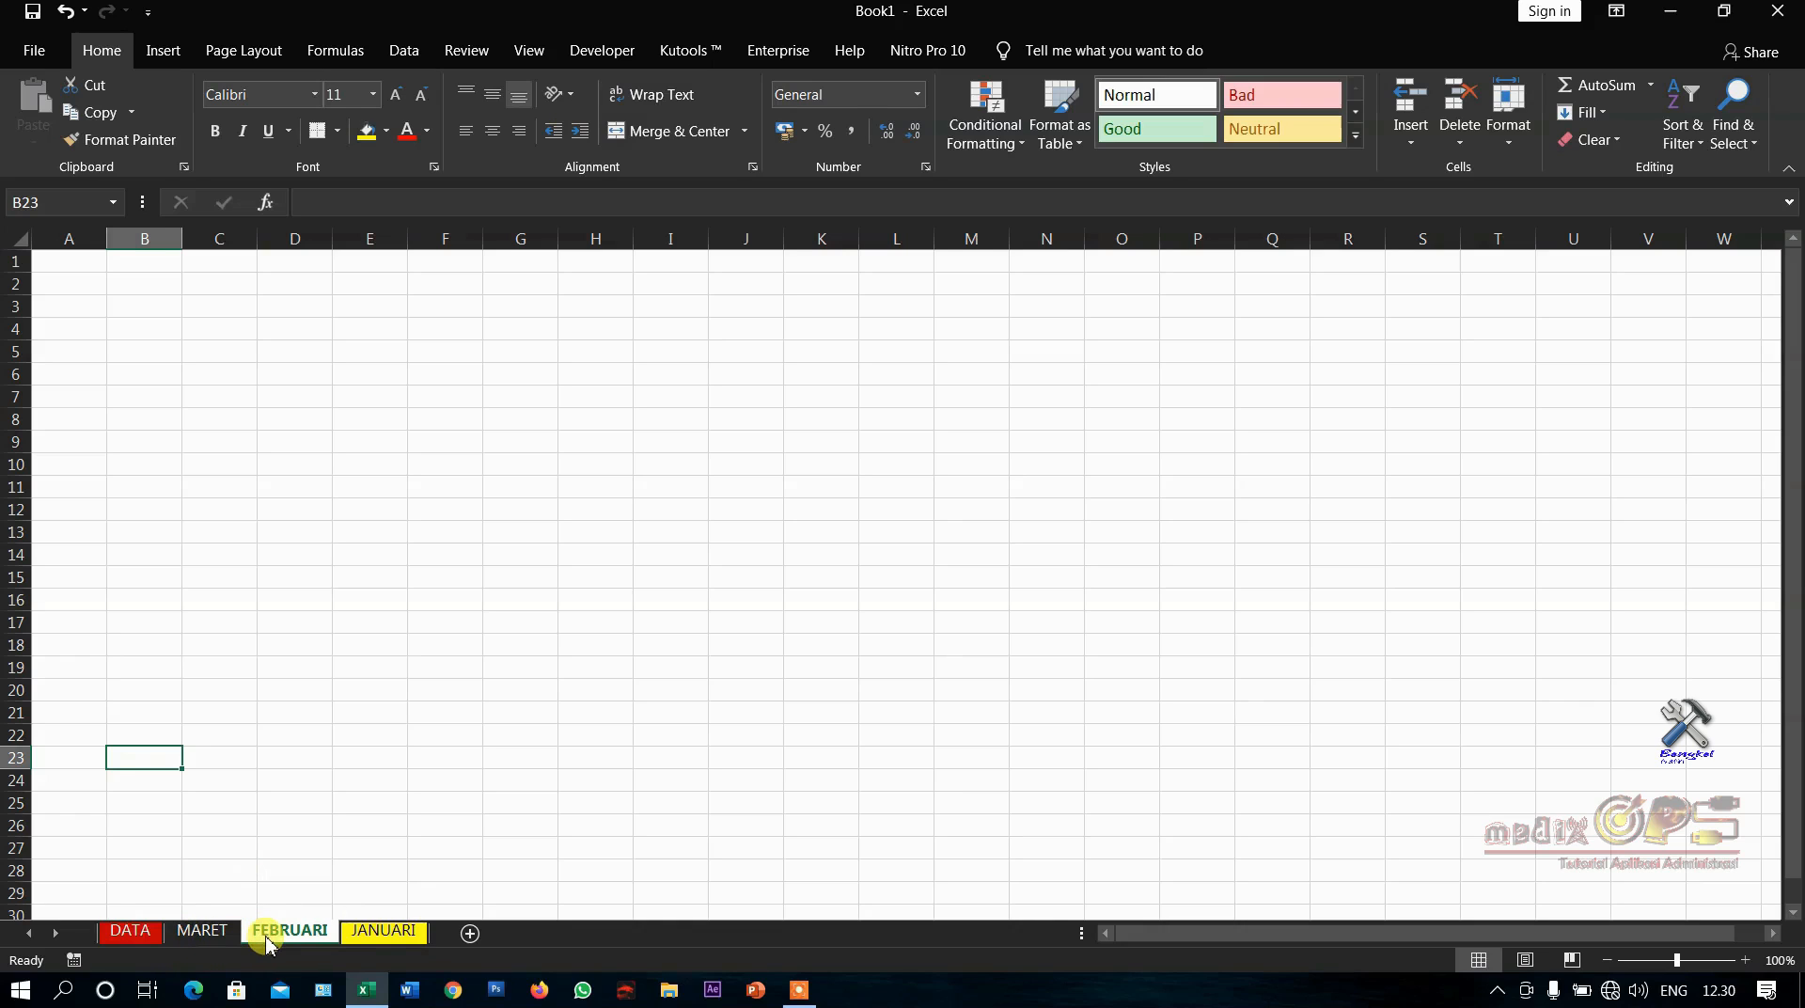
# Create a copy of the DATA worksheet at the end of Book1
pyautogui.click(132, 932)
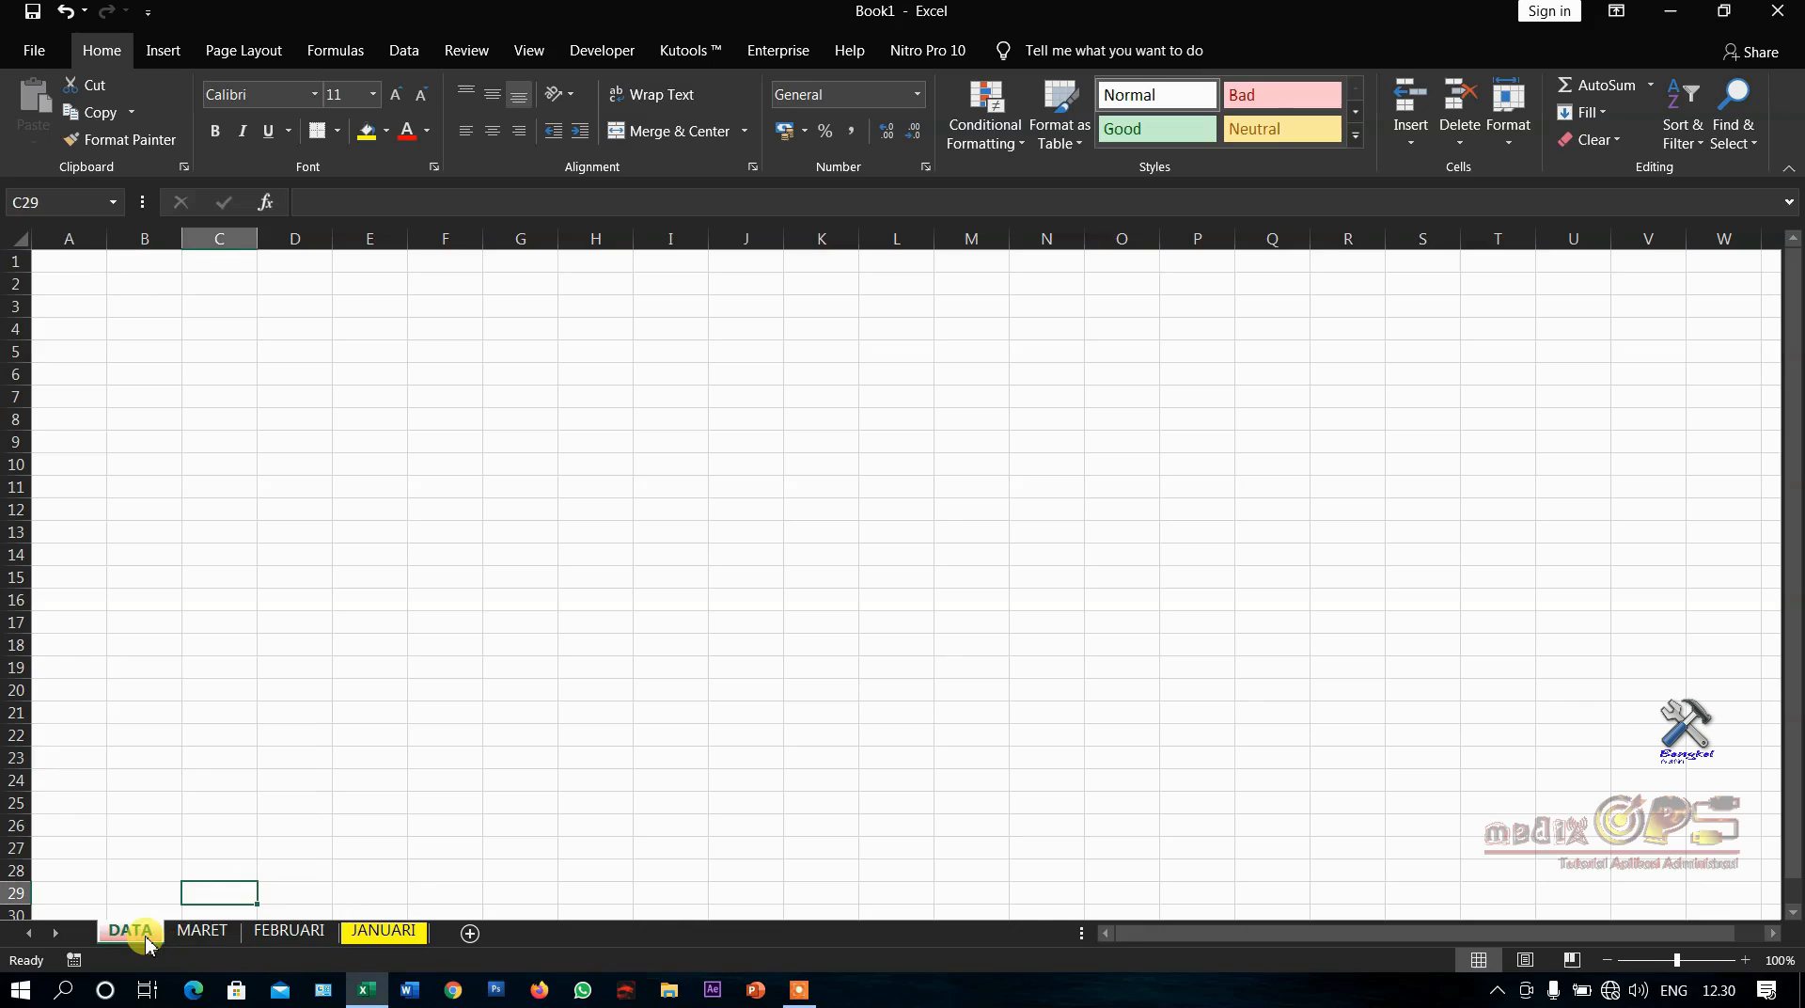
pyautogui.rightClick(146, 944)
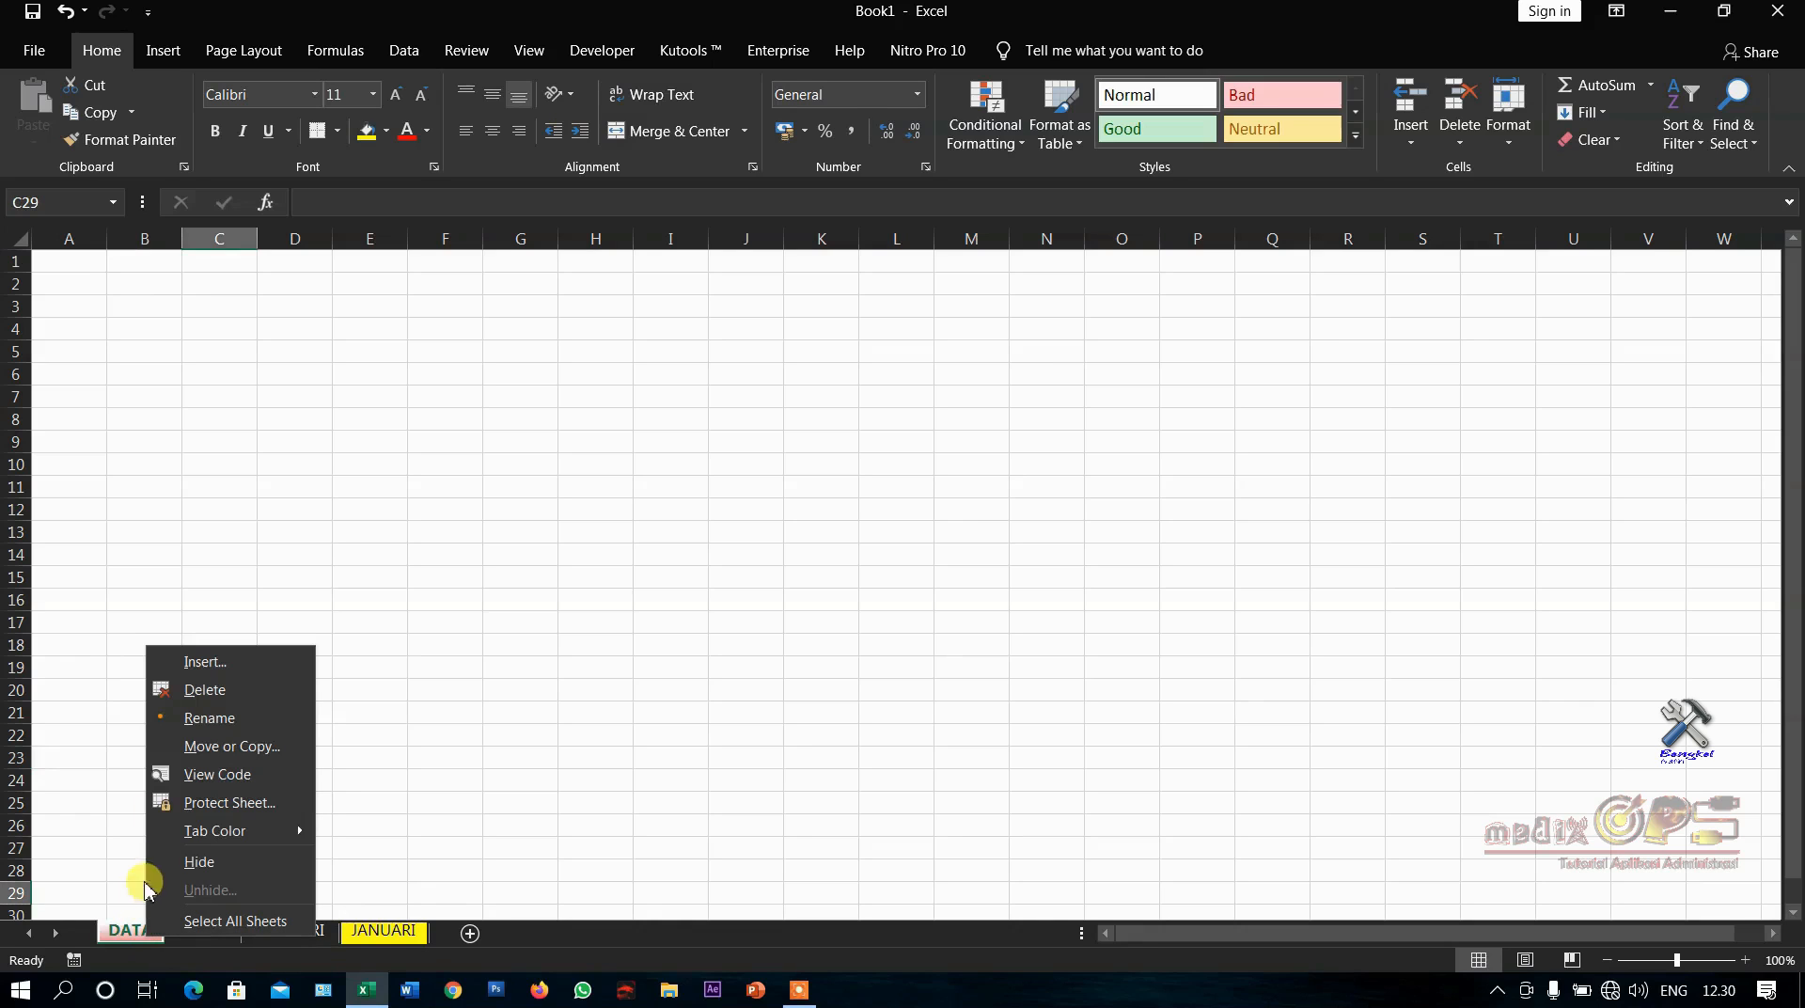
pyautogui.rightClick(136, 940)
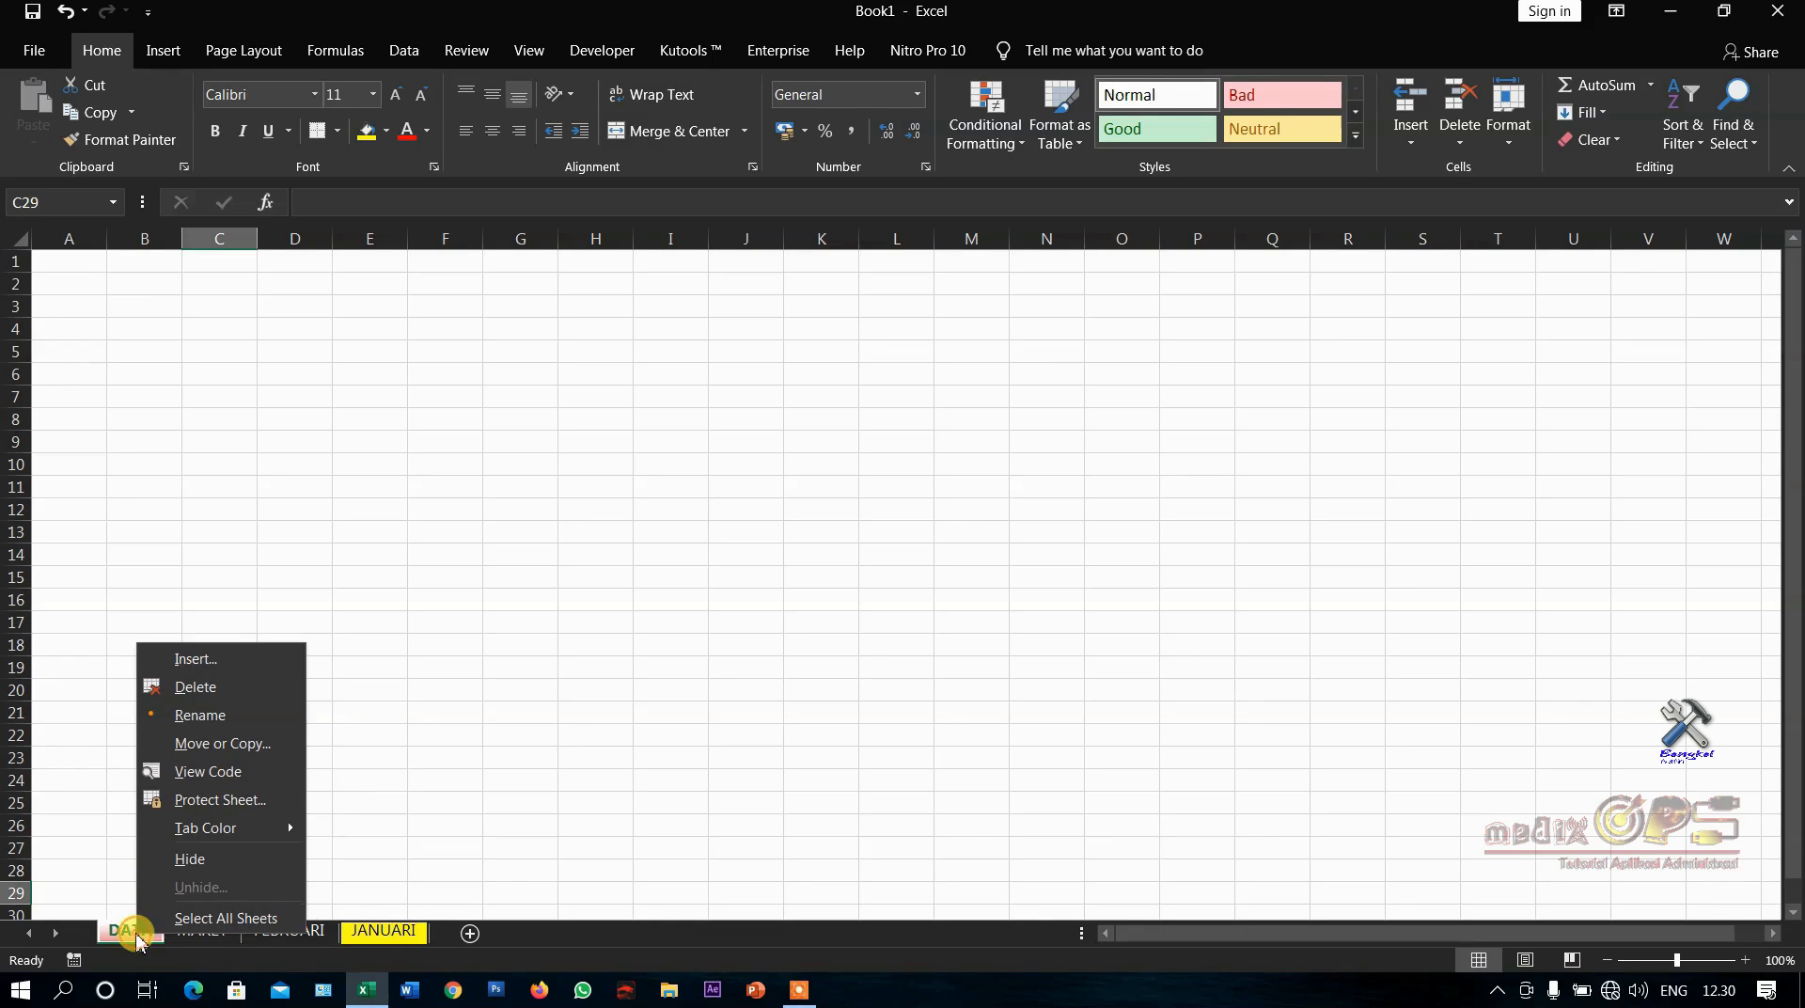
pyautogui.click(191, 742)
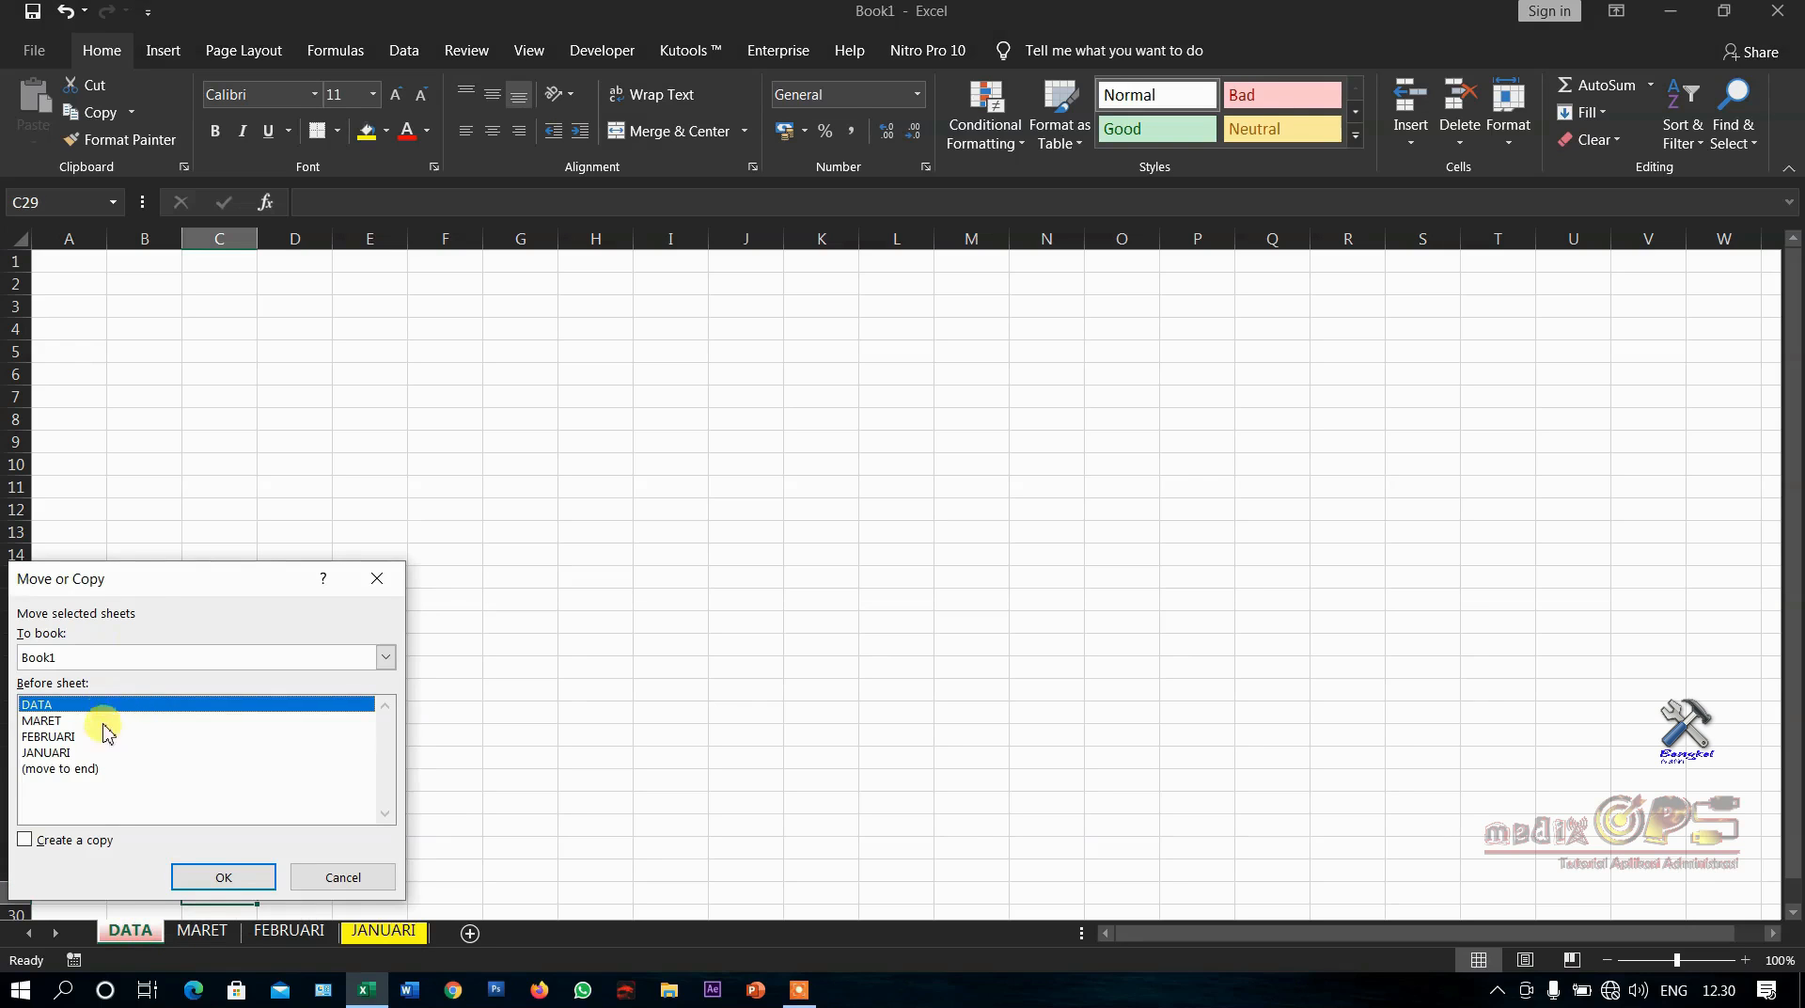
pyautogui.moveTo(130, 585); pyautogui.dragTo(210, 544)
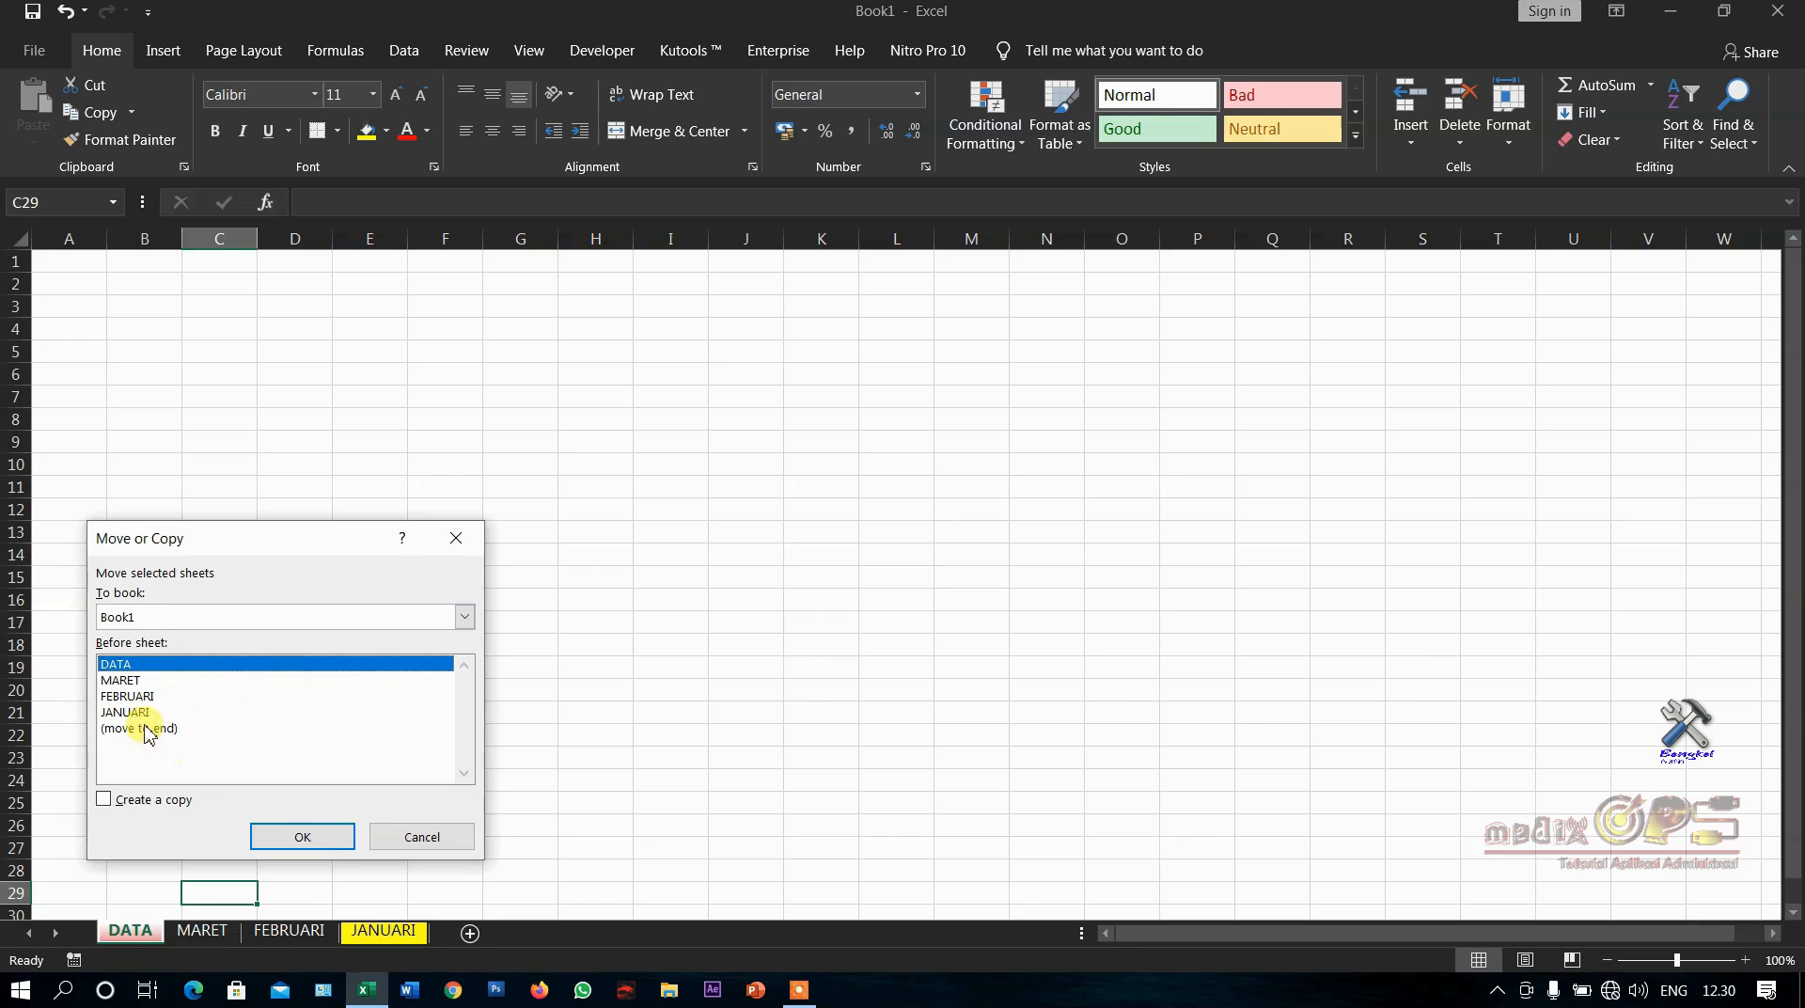
pyautogui.click(129, 810)
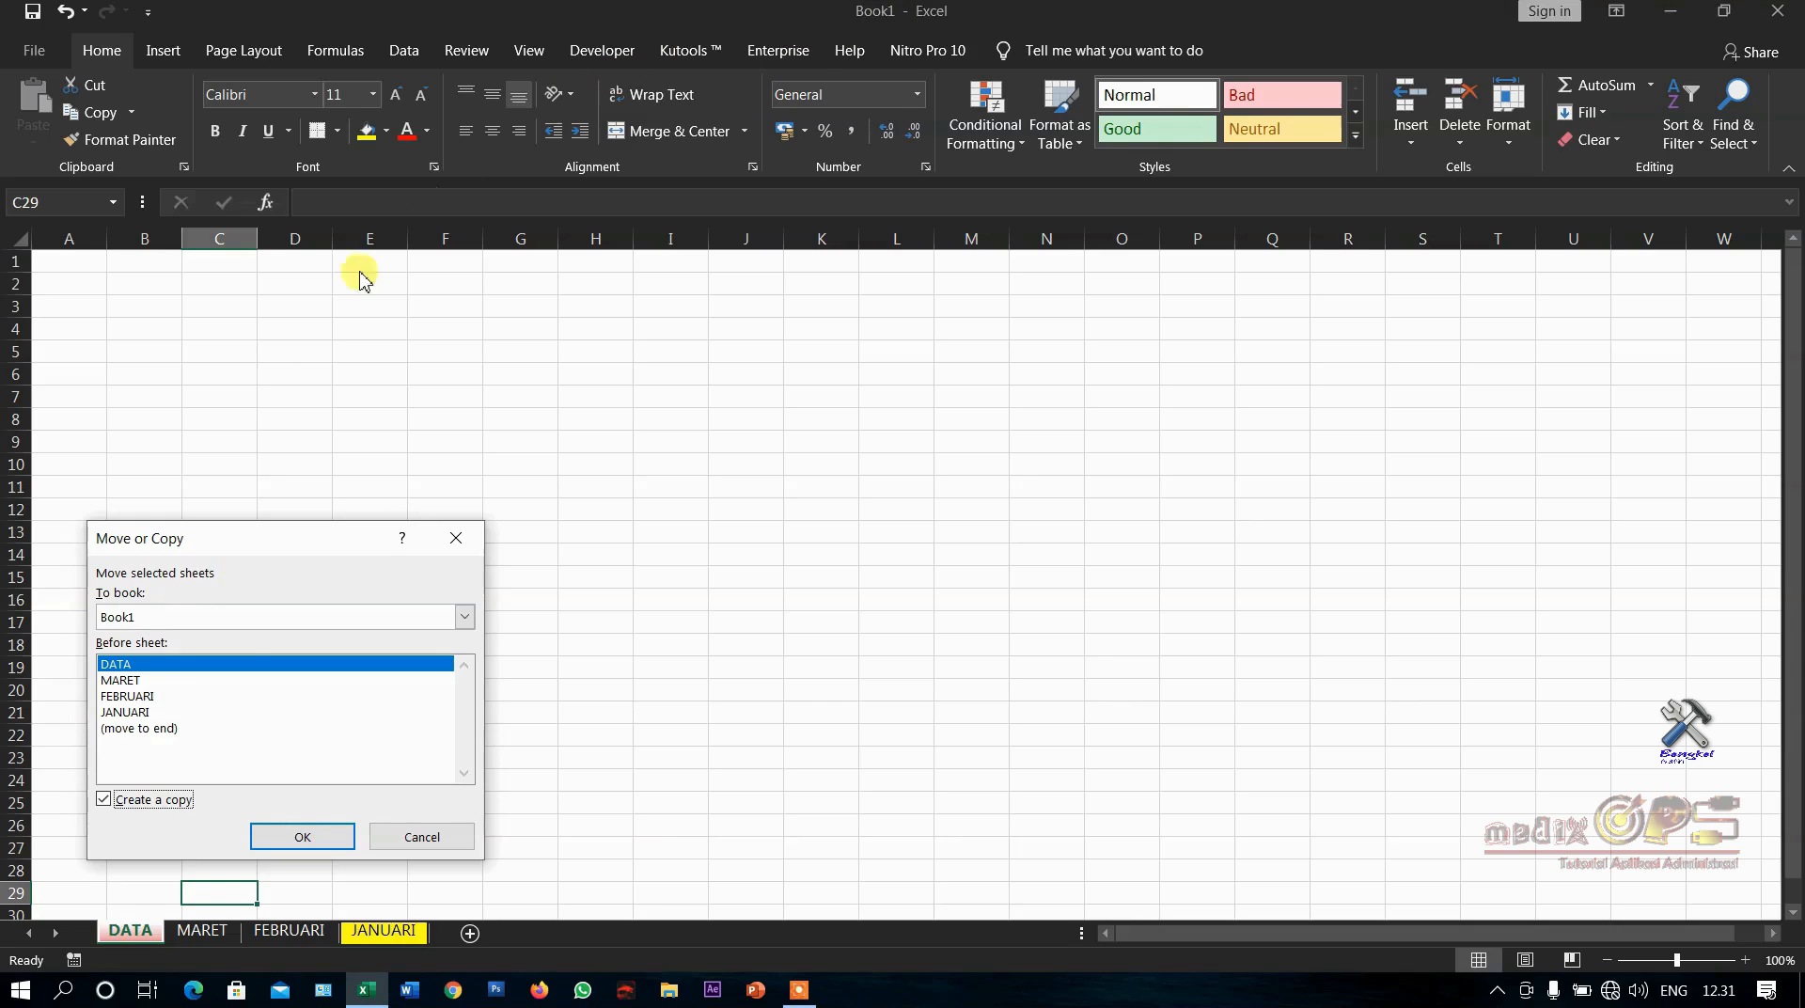
pyautogui.click(144, 728)
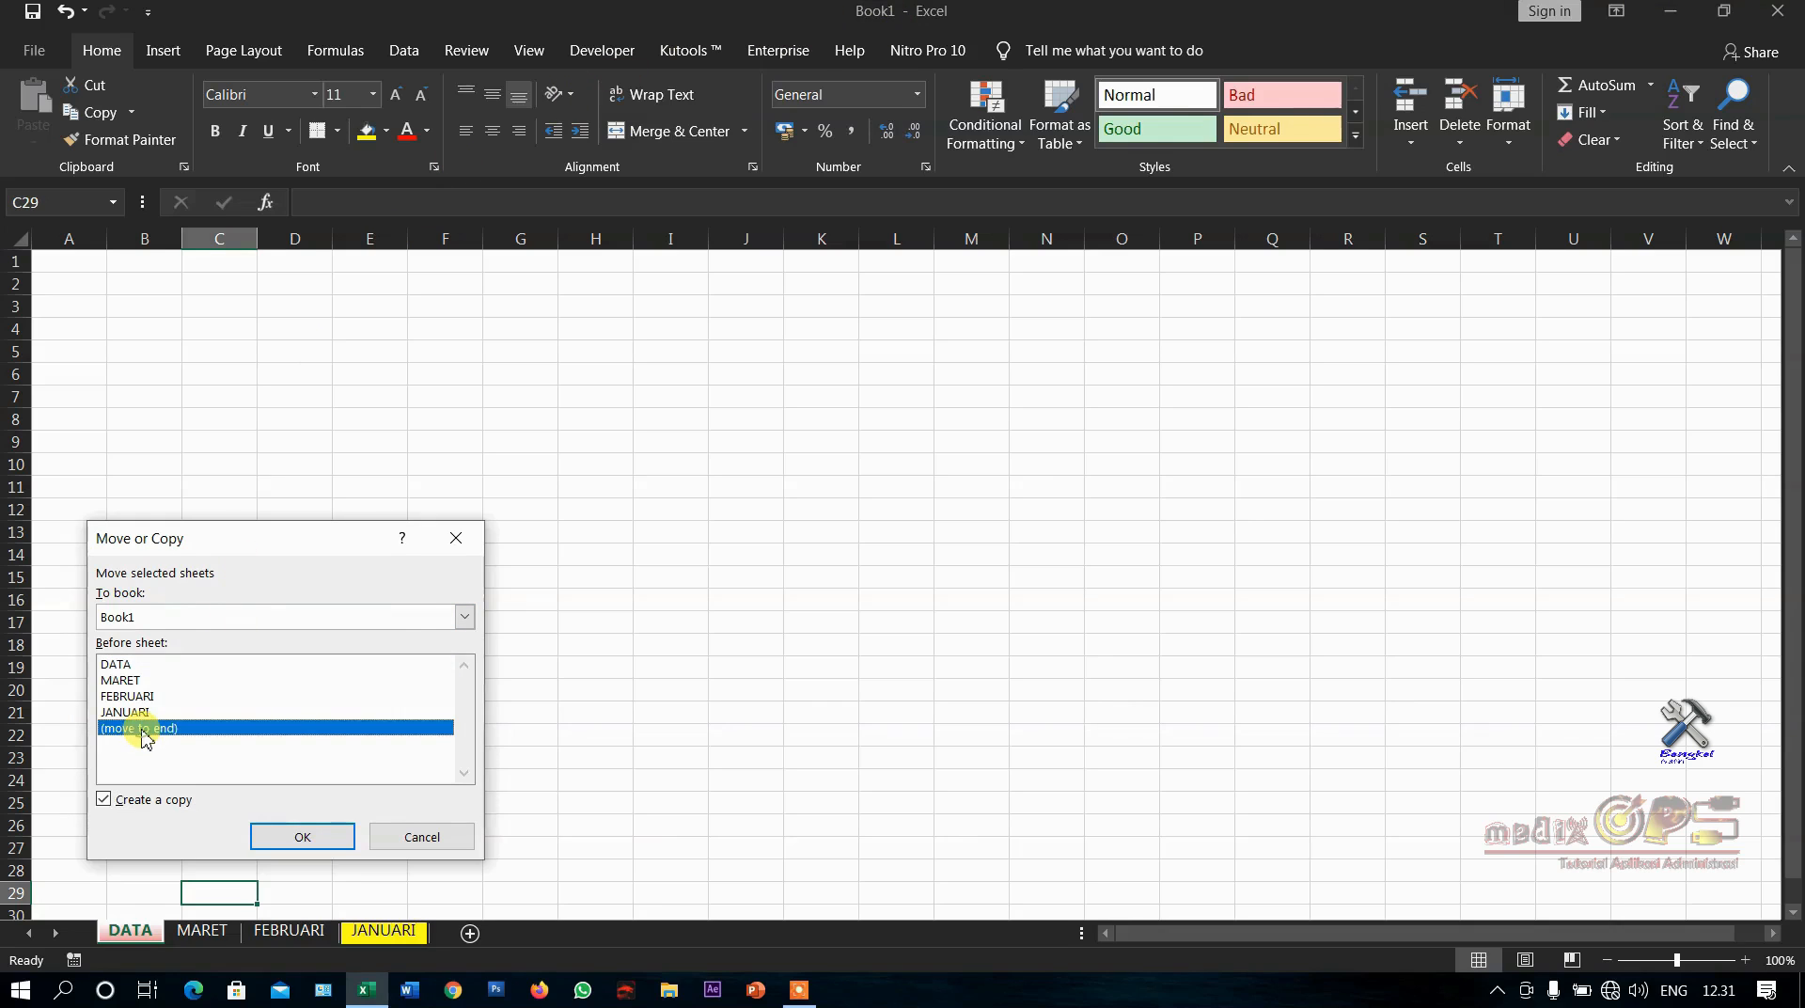
pyautogui.click(279, 837)
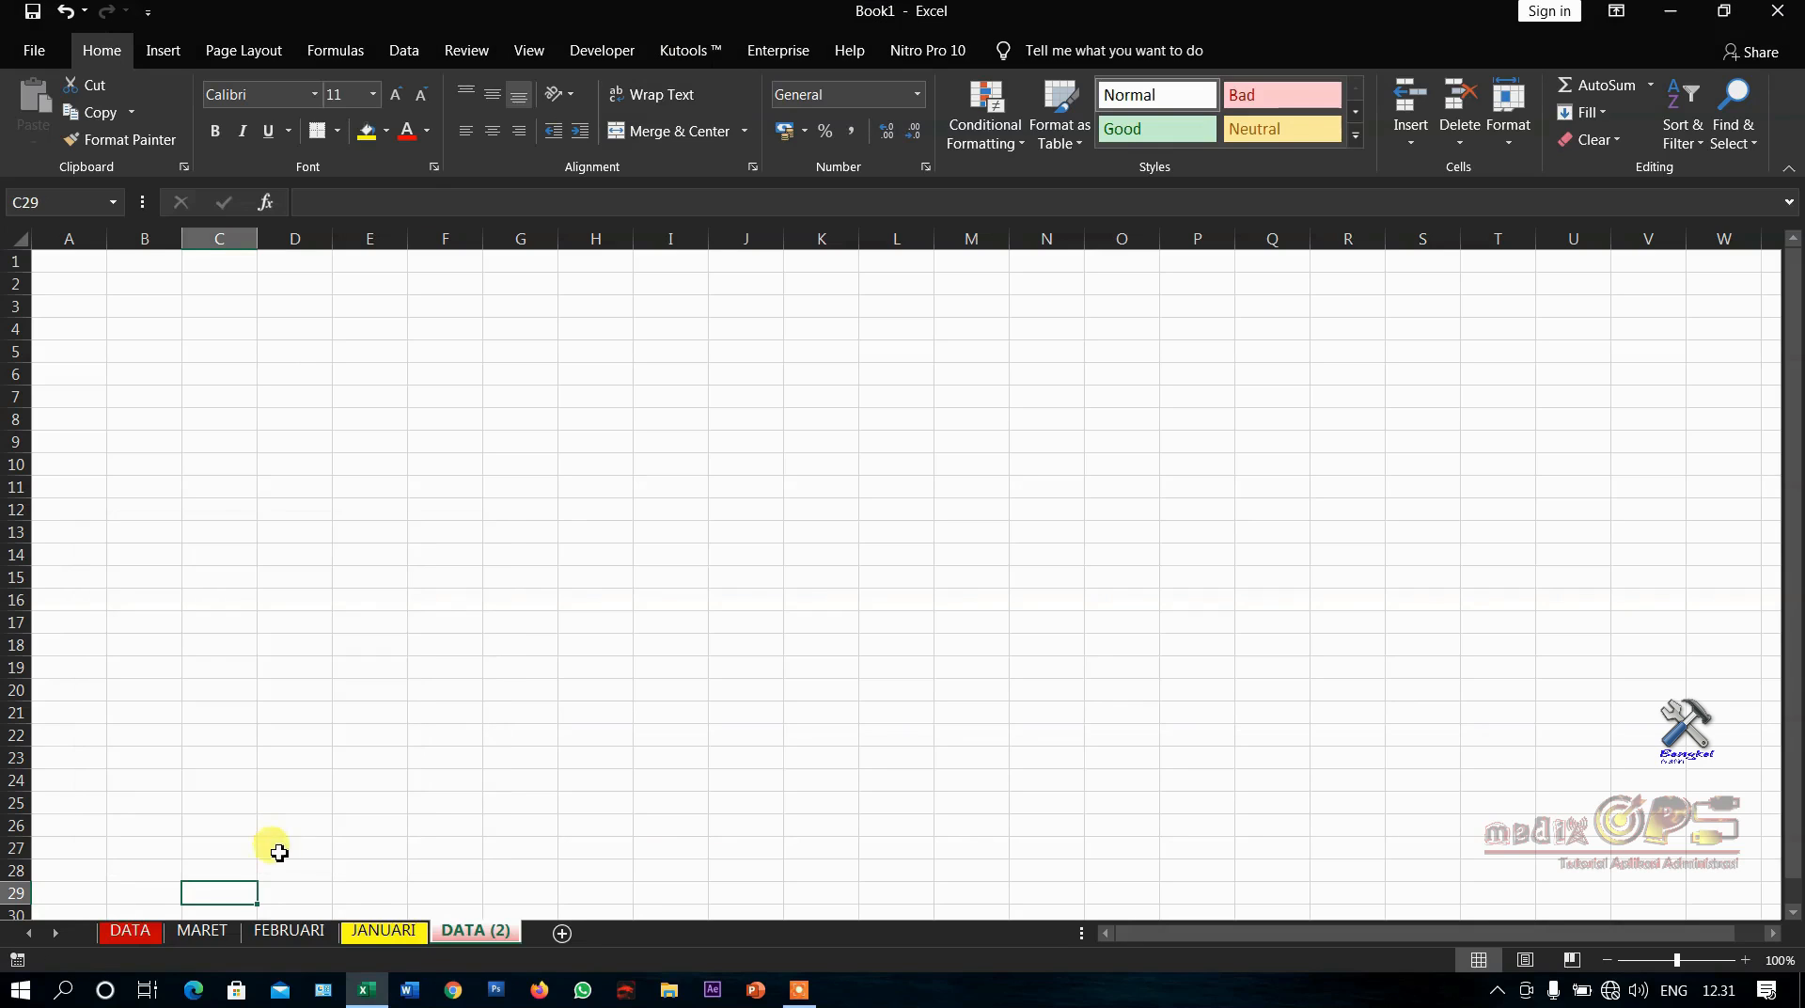
# Compare the original DATA worksheet with its copy by switching back and forth between the two sheets
pyautogui.click(128, 931)
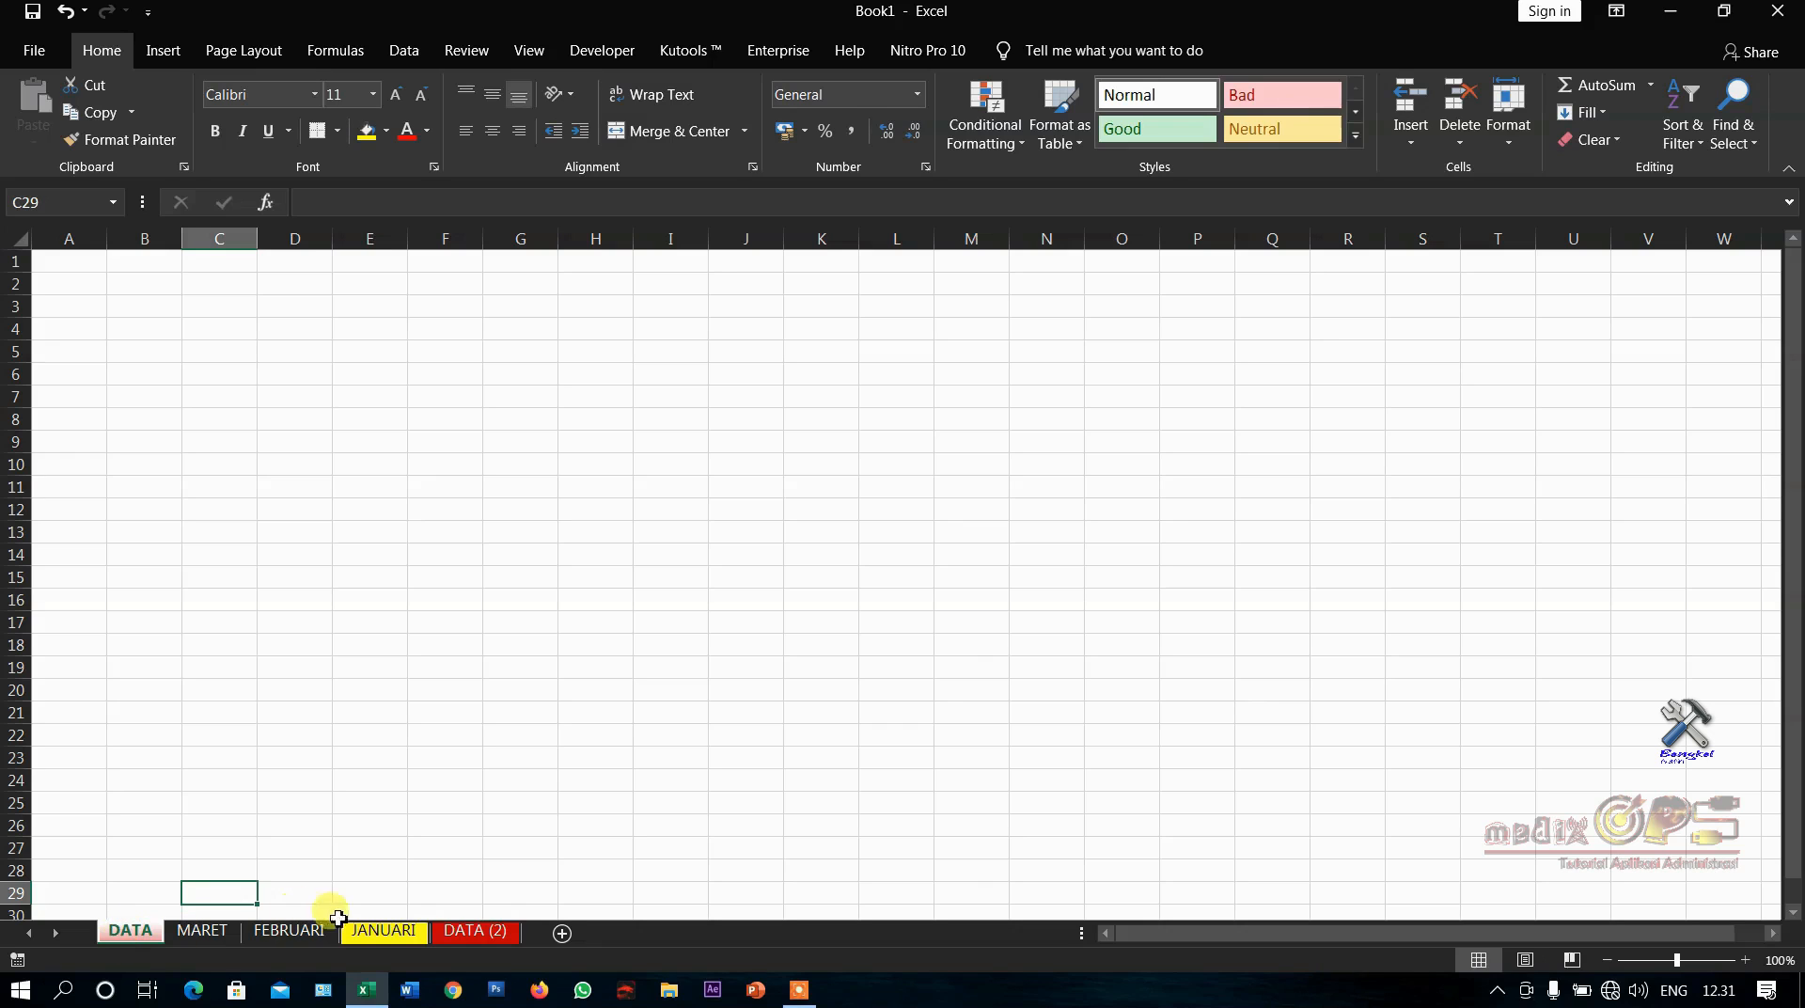
pyautogui.click(457, 932)
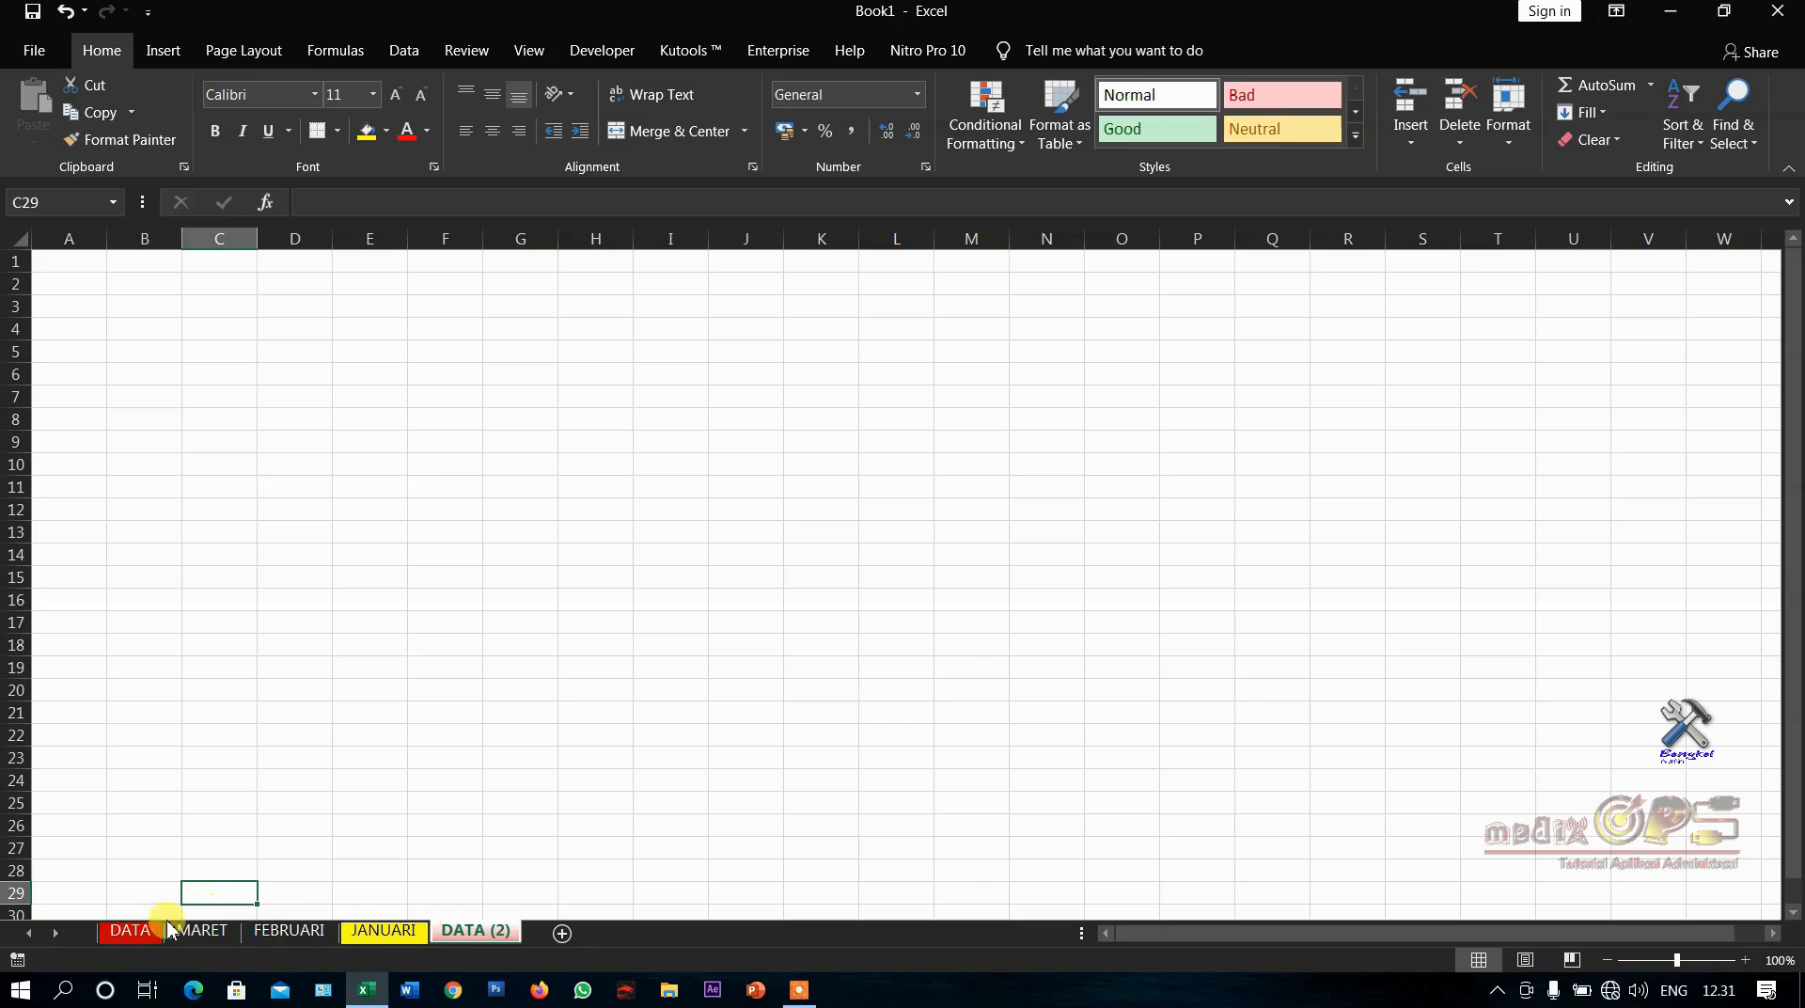
pyautogui.click(132, 931)
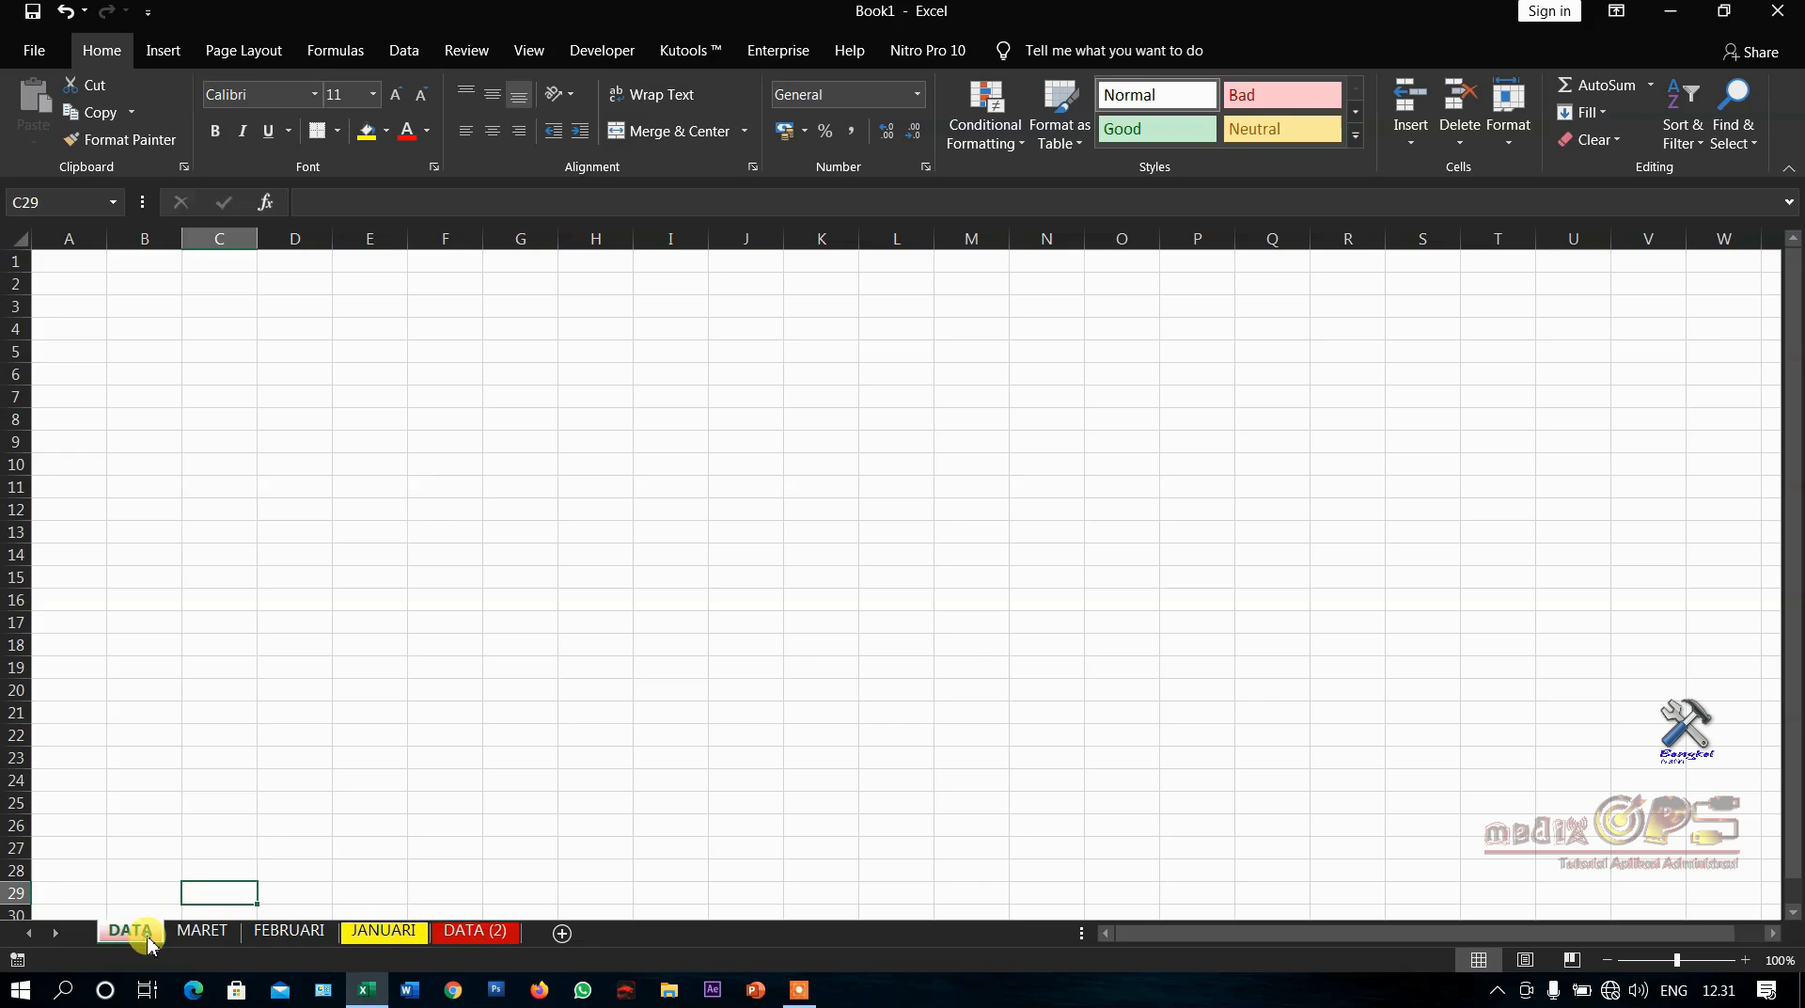
pyautogui.click(462, 932)
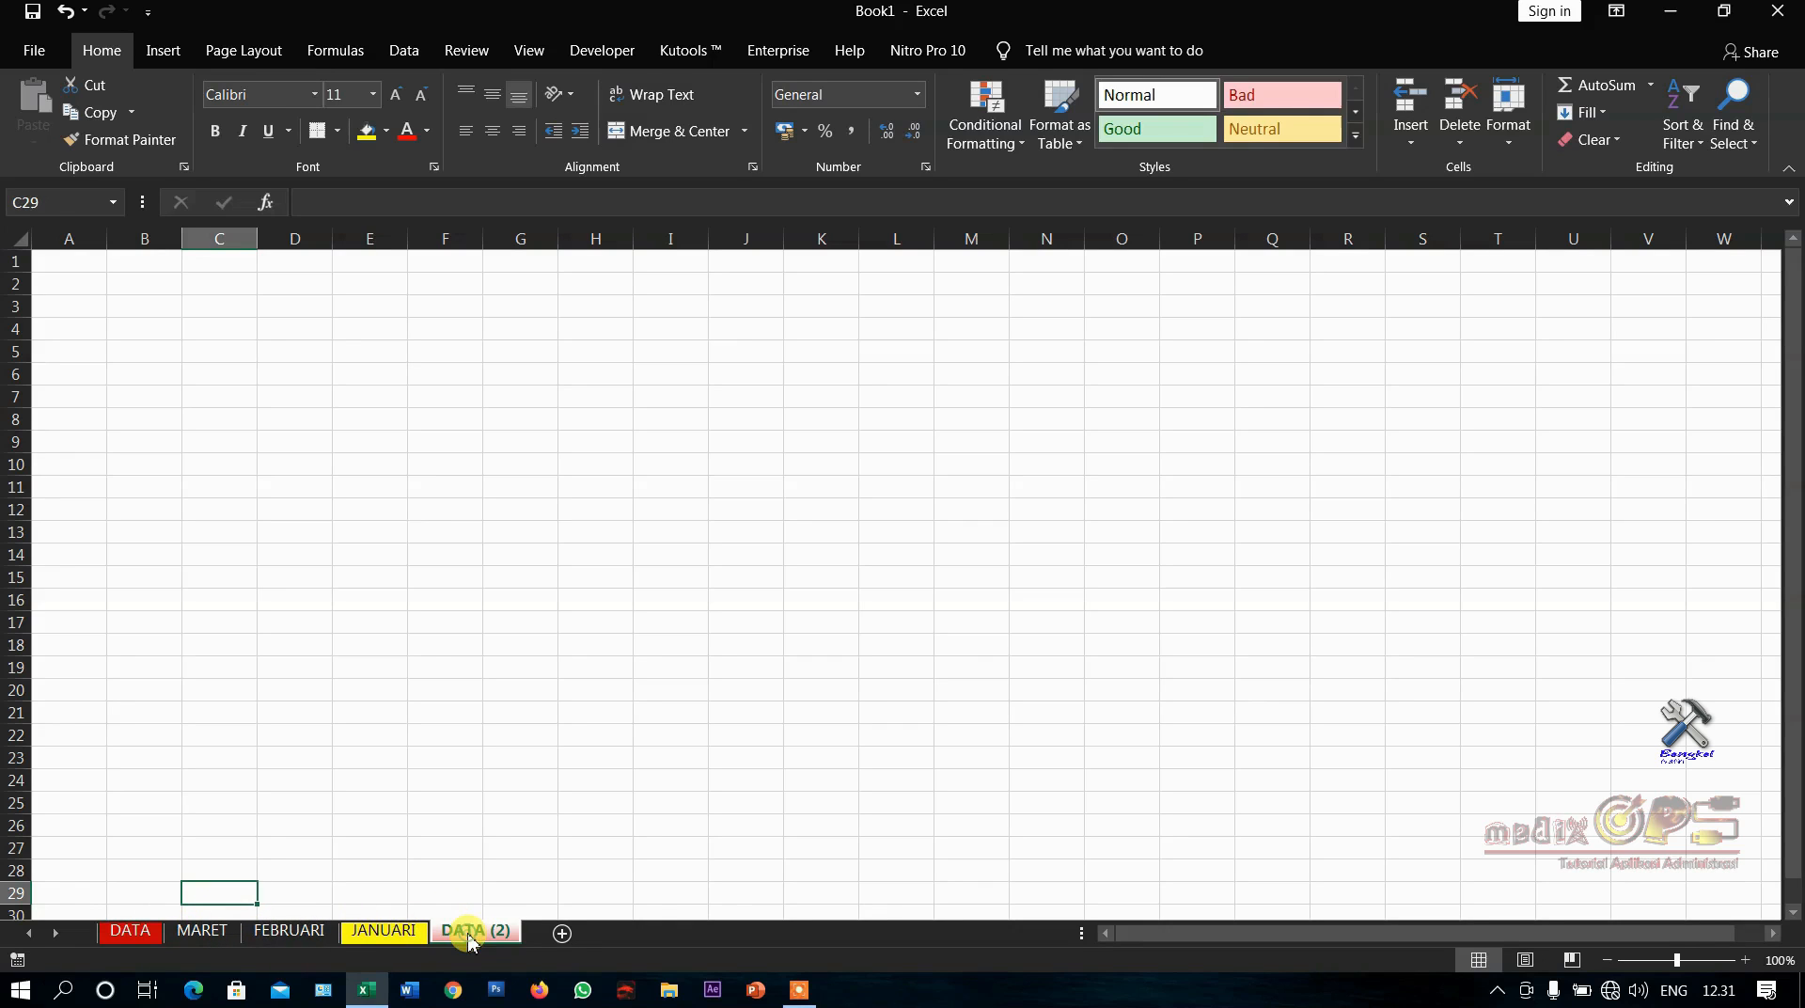
pyautogui.click(132, 931)
pyautogui.click(460, 931)
pyautogui.click(143, 933)
pyautogui.click(456, 933)
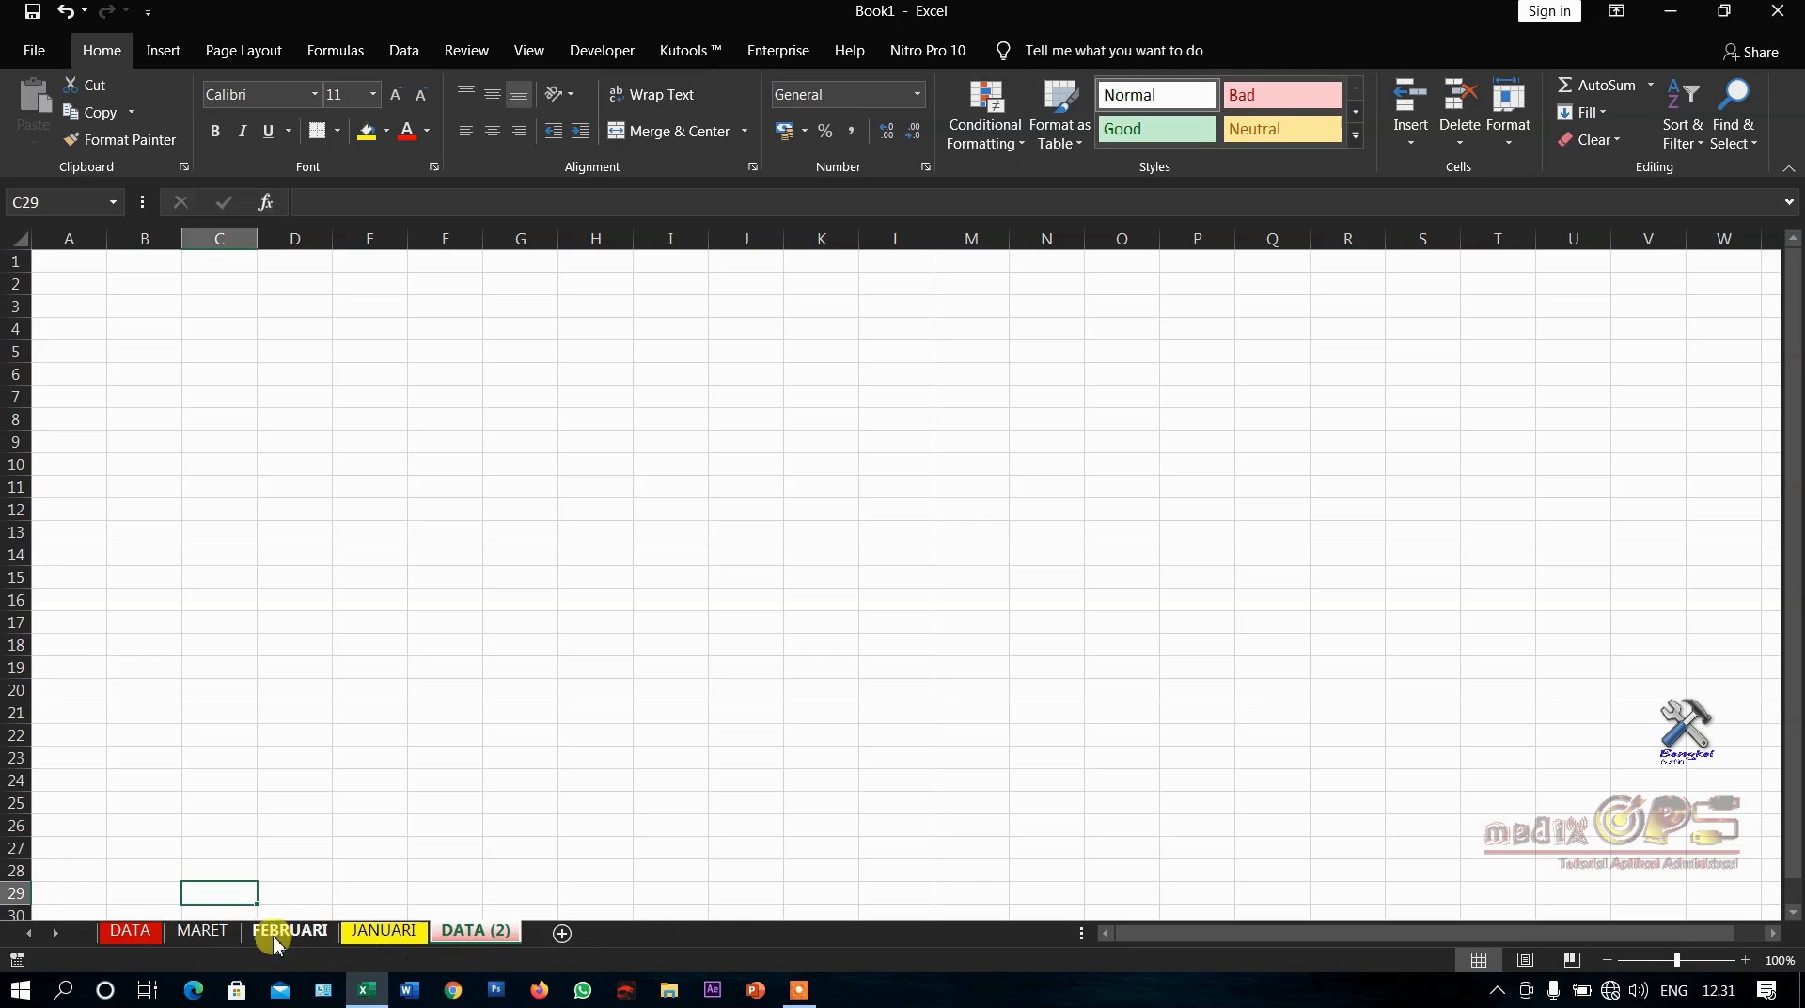
pyautogui.click(150, 933)
pyautogui.click(478, 931)
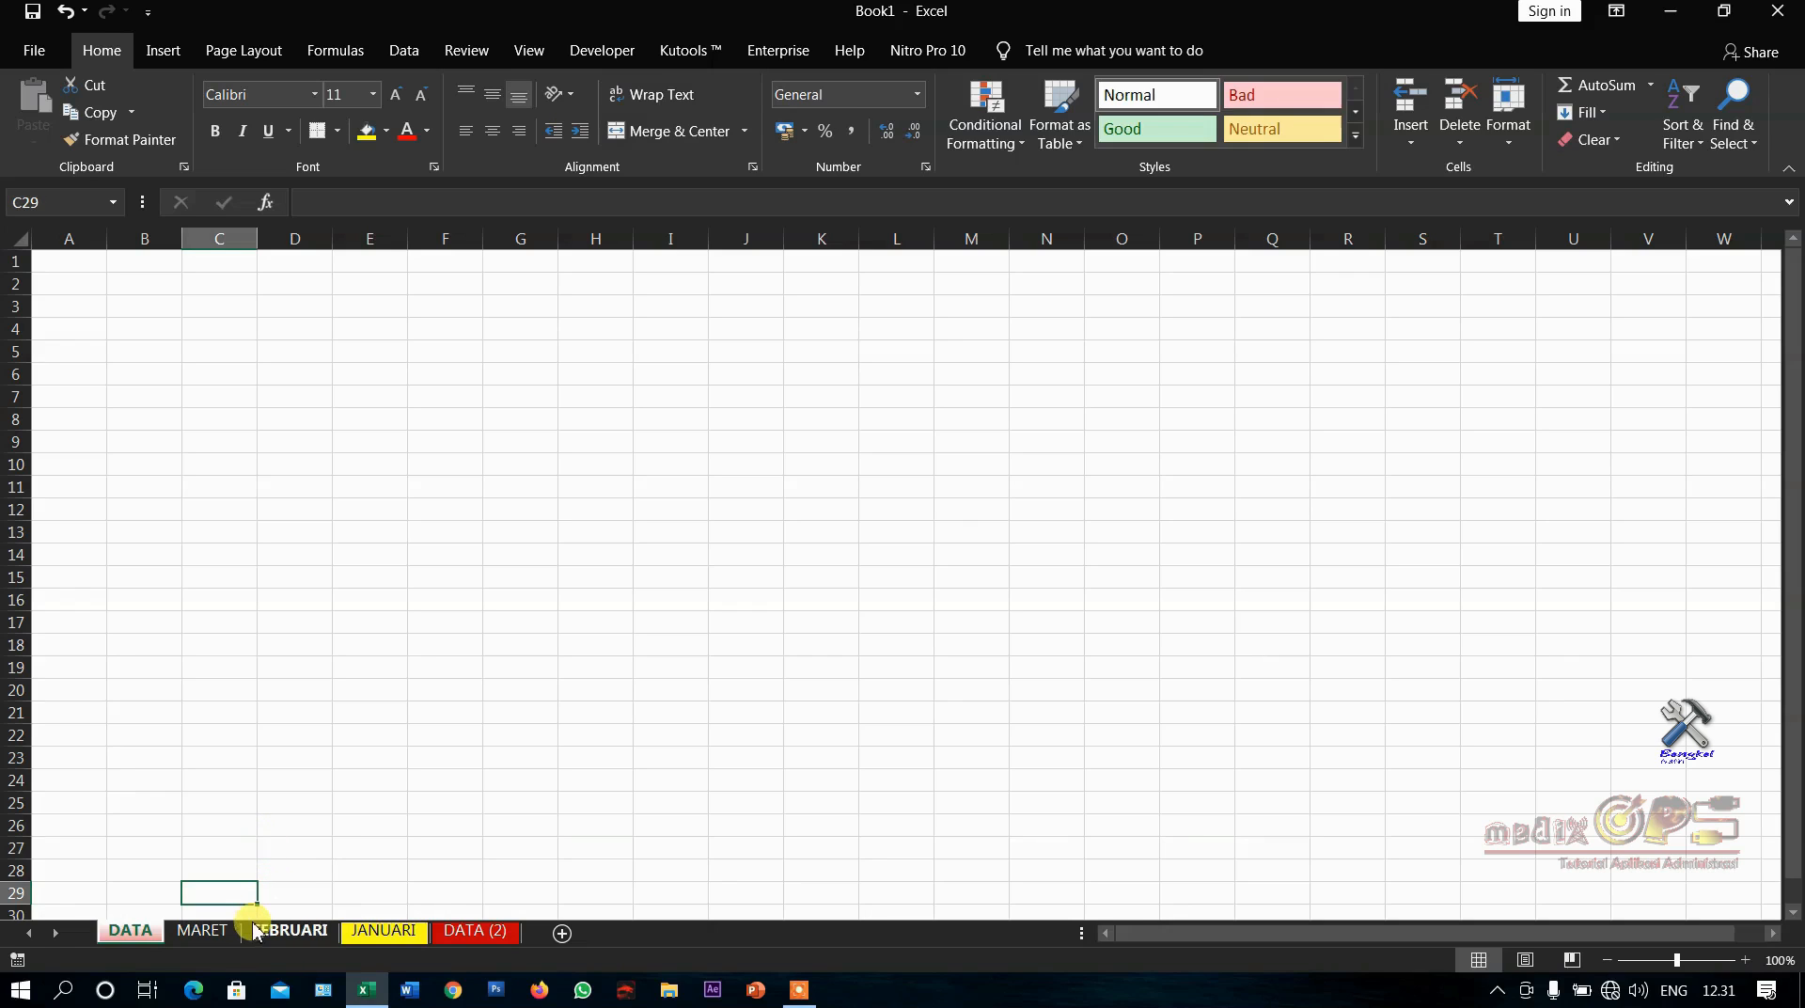
# Rearrange the month sheets between DATA and DATA (2) into the order JANUARI, FEBRUARI, MARET, and activate JANUARI
pyautogui.click(231, 931)
pyautogui.moveTo(366, 931)
pyautogui.mouseDown()
pyautogui.moveTo(193, 936)
pyautogui.moveTo(376, 938)
pyautogui.moveTo(312, 945)
pyautogui.mouseUp()
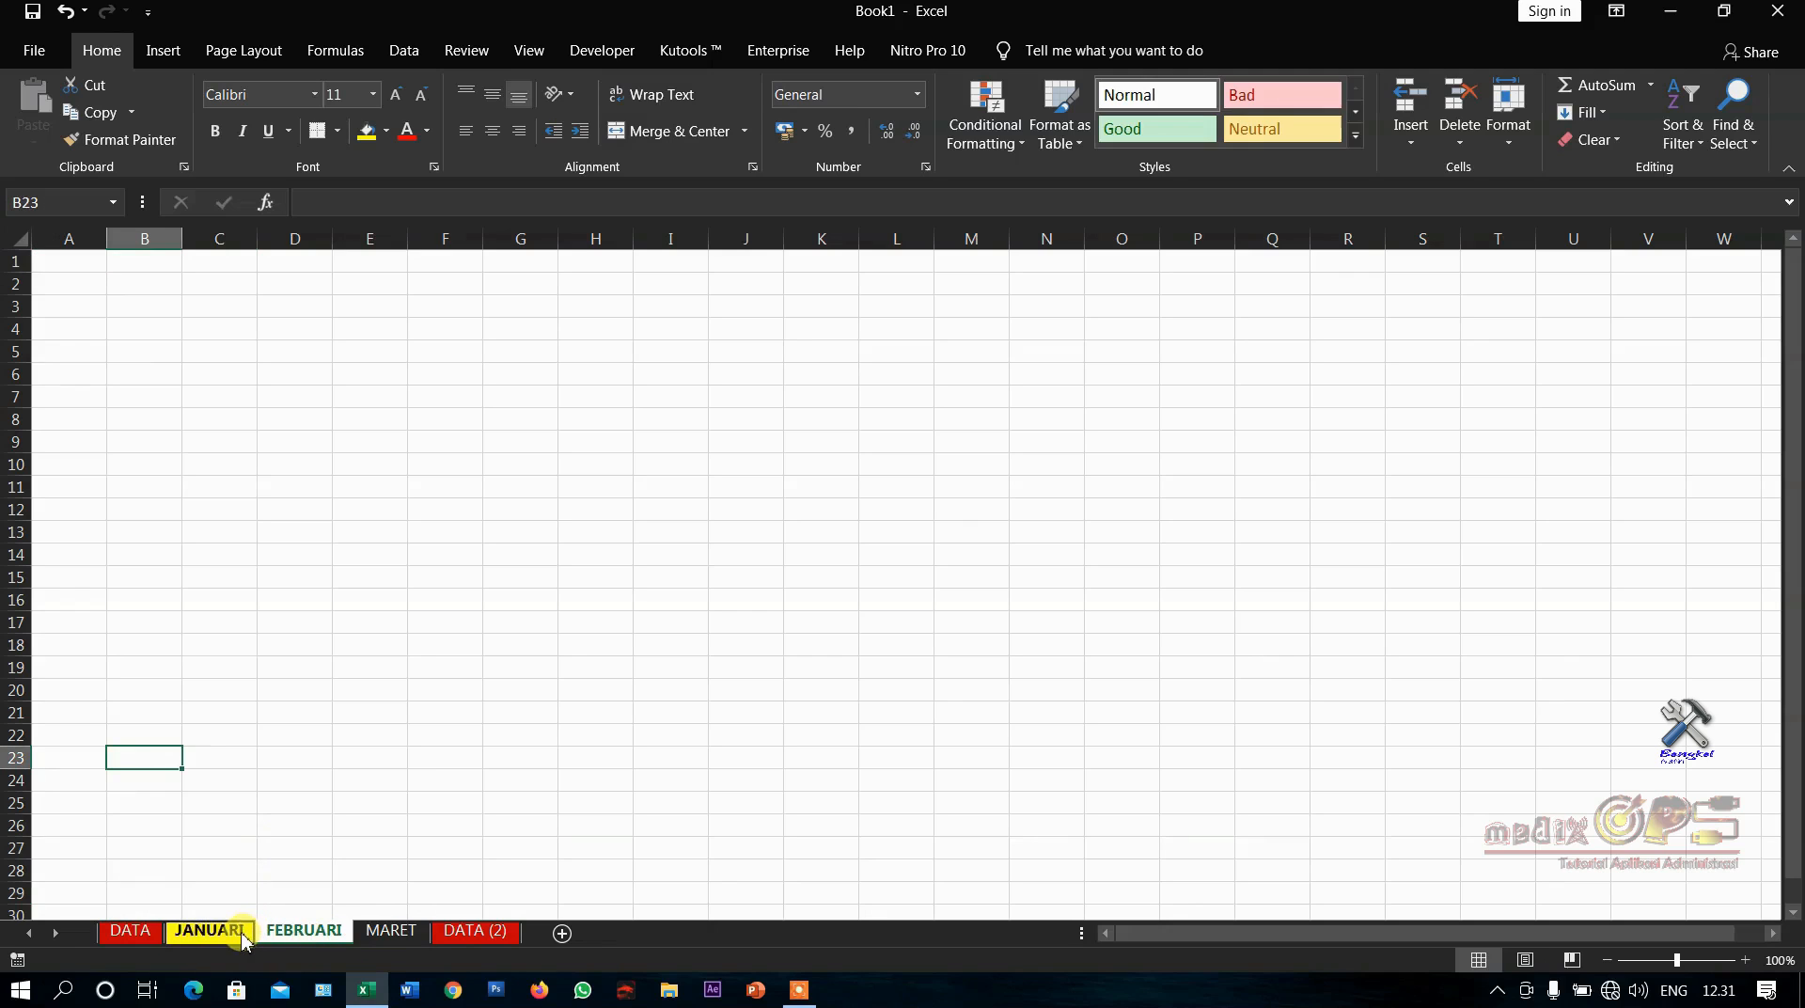
pyautogui.click(241, 937)
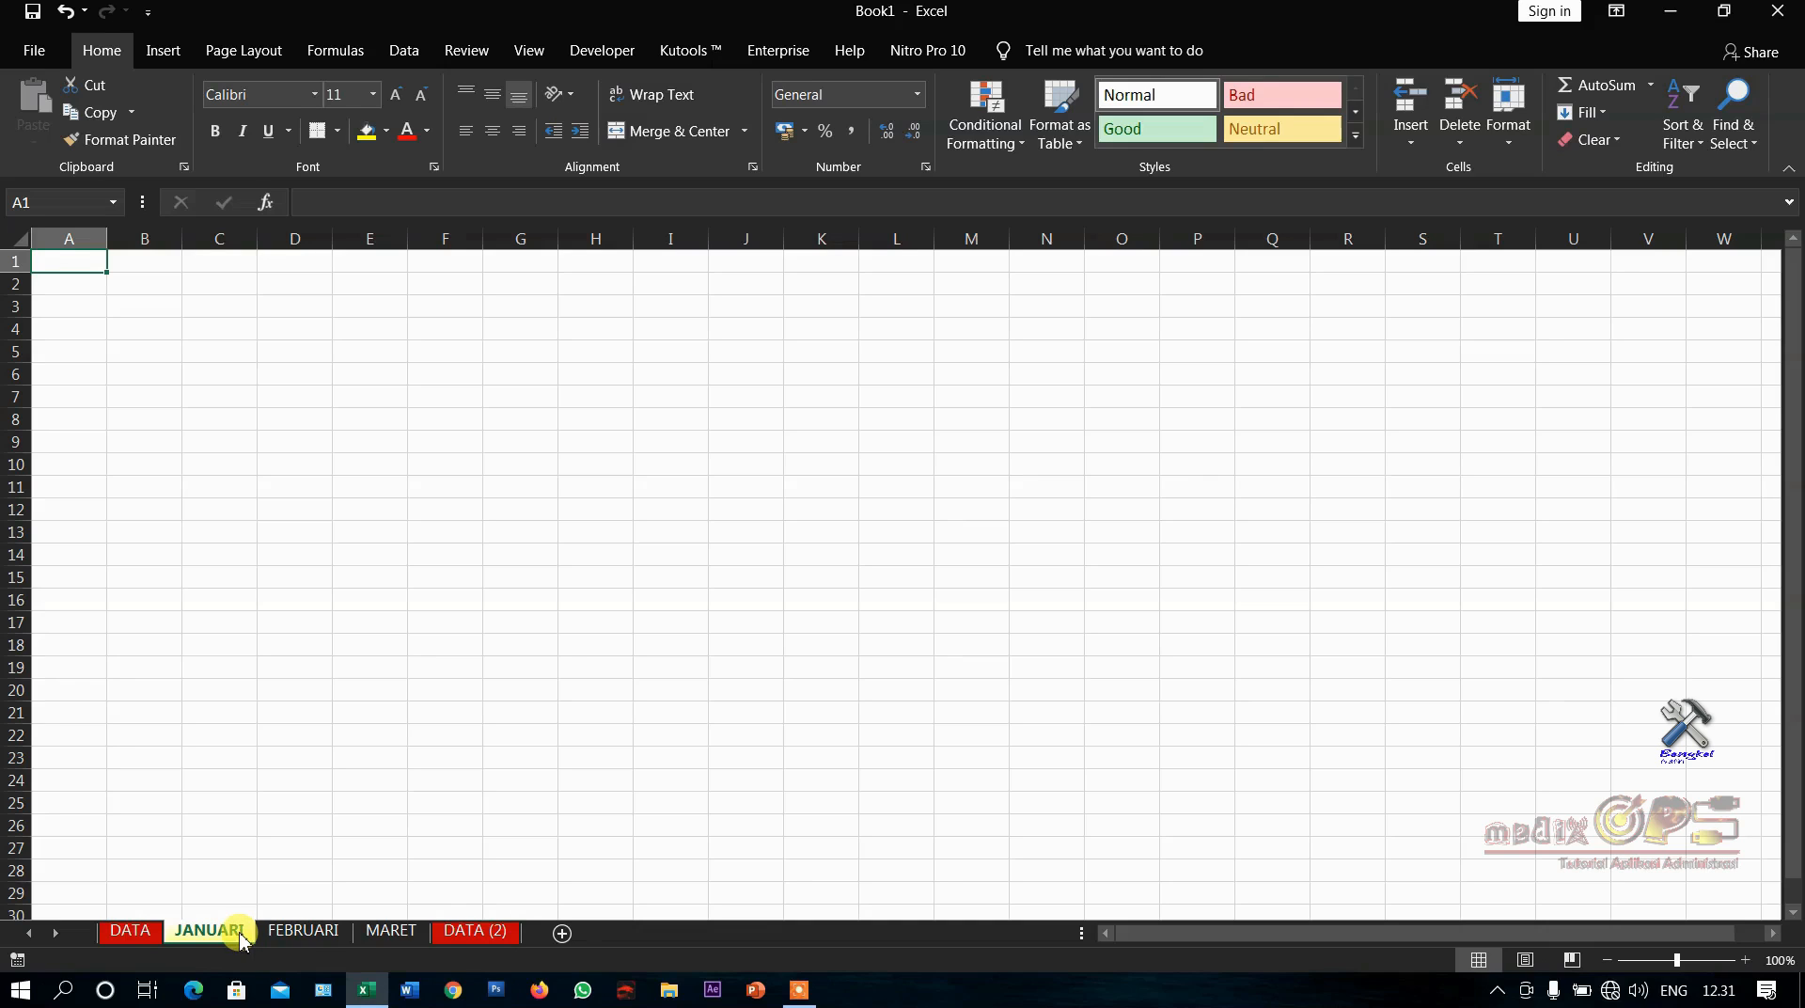
# Create a copy of the JANUARI worksheet in a new workbook
pyautogui.click(218, 489)
pyautogui.click(248, 556)
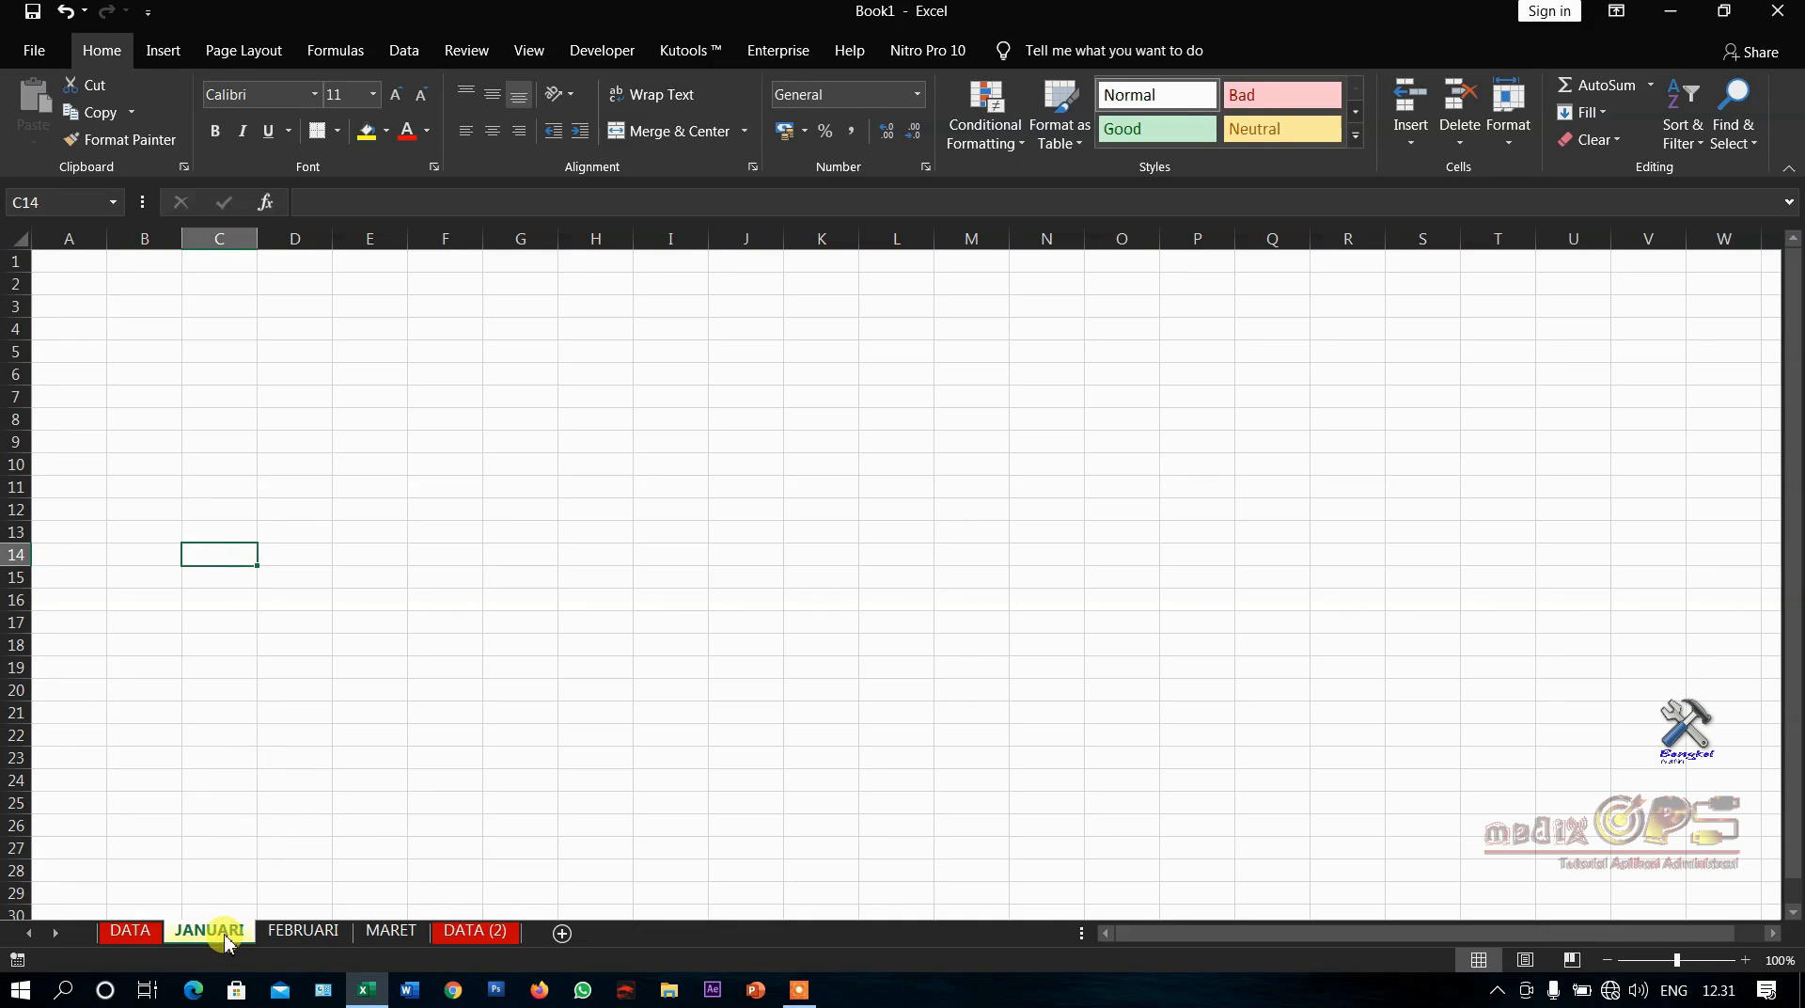
pyautogui.rightClick(226, 941)
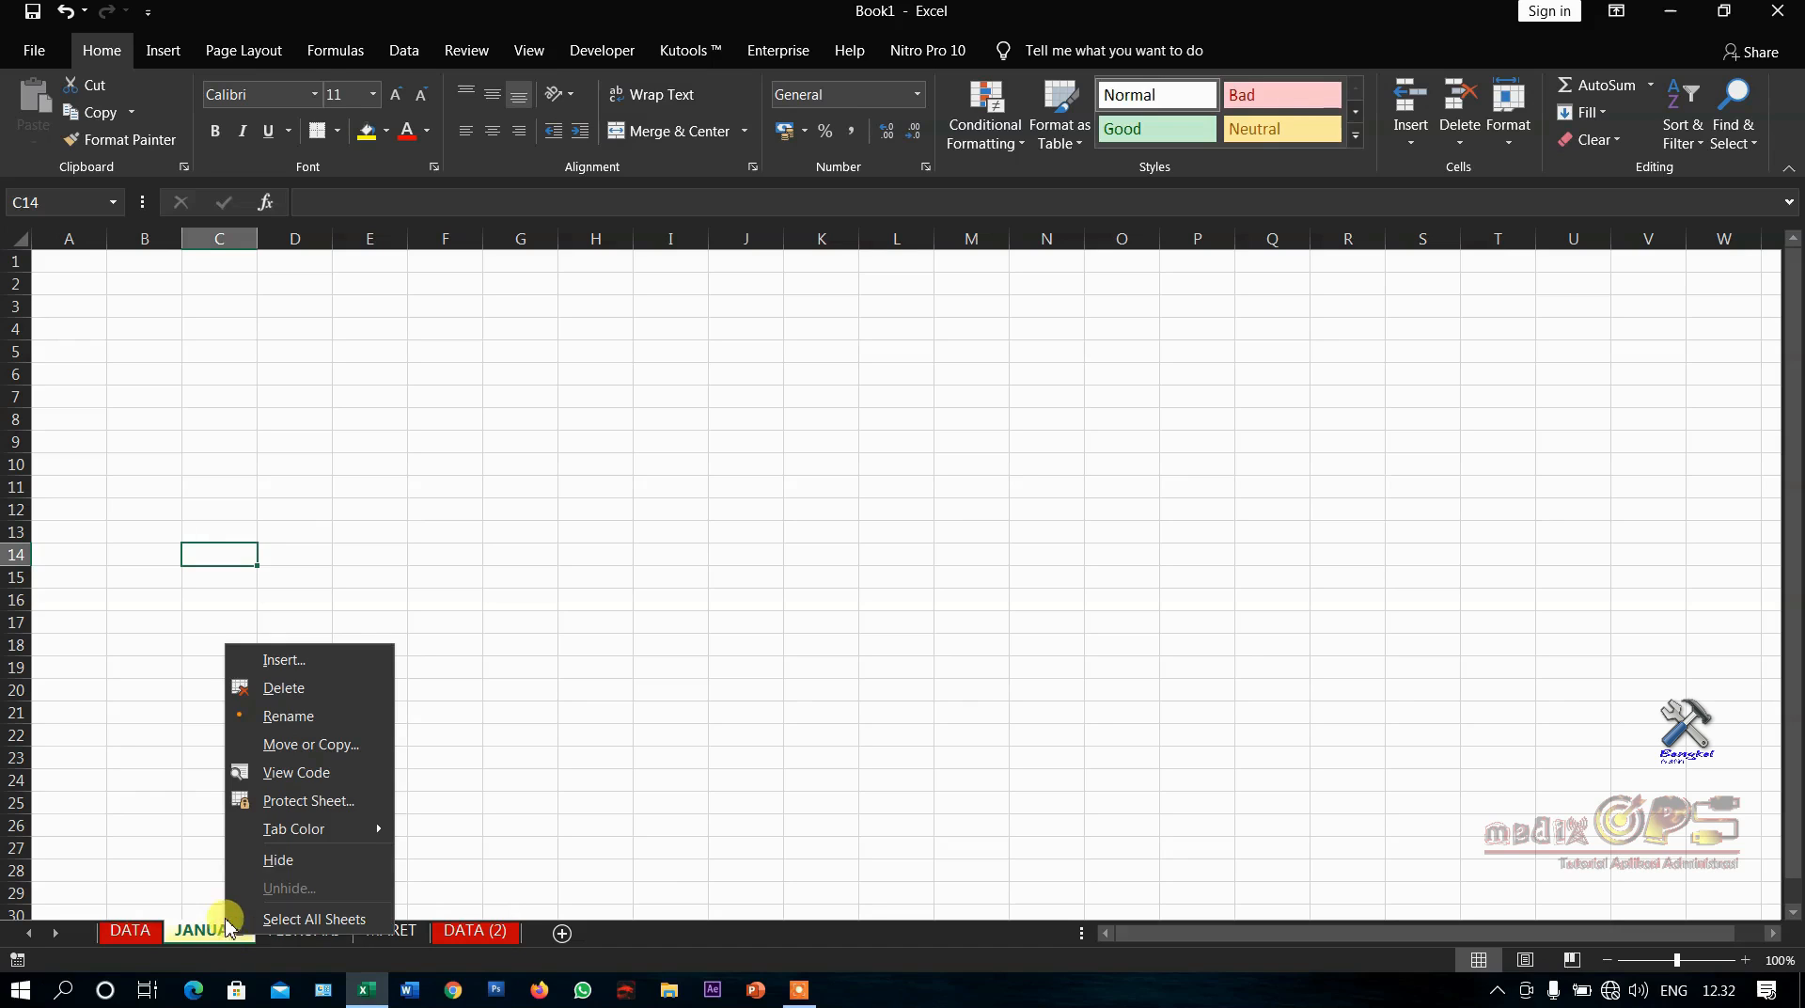
pyautogui.click(296, 743)
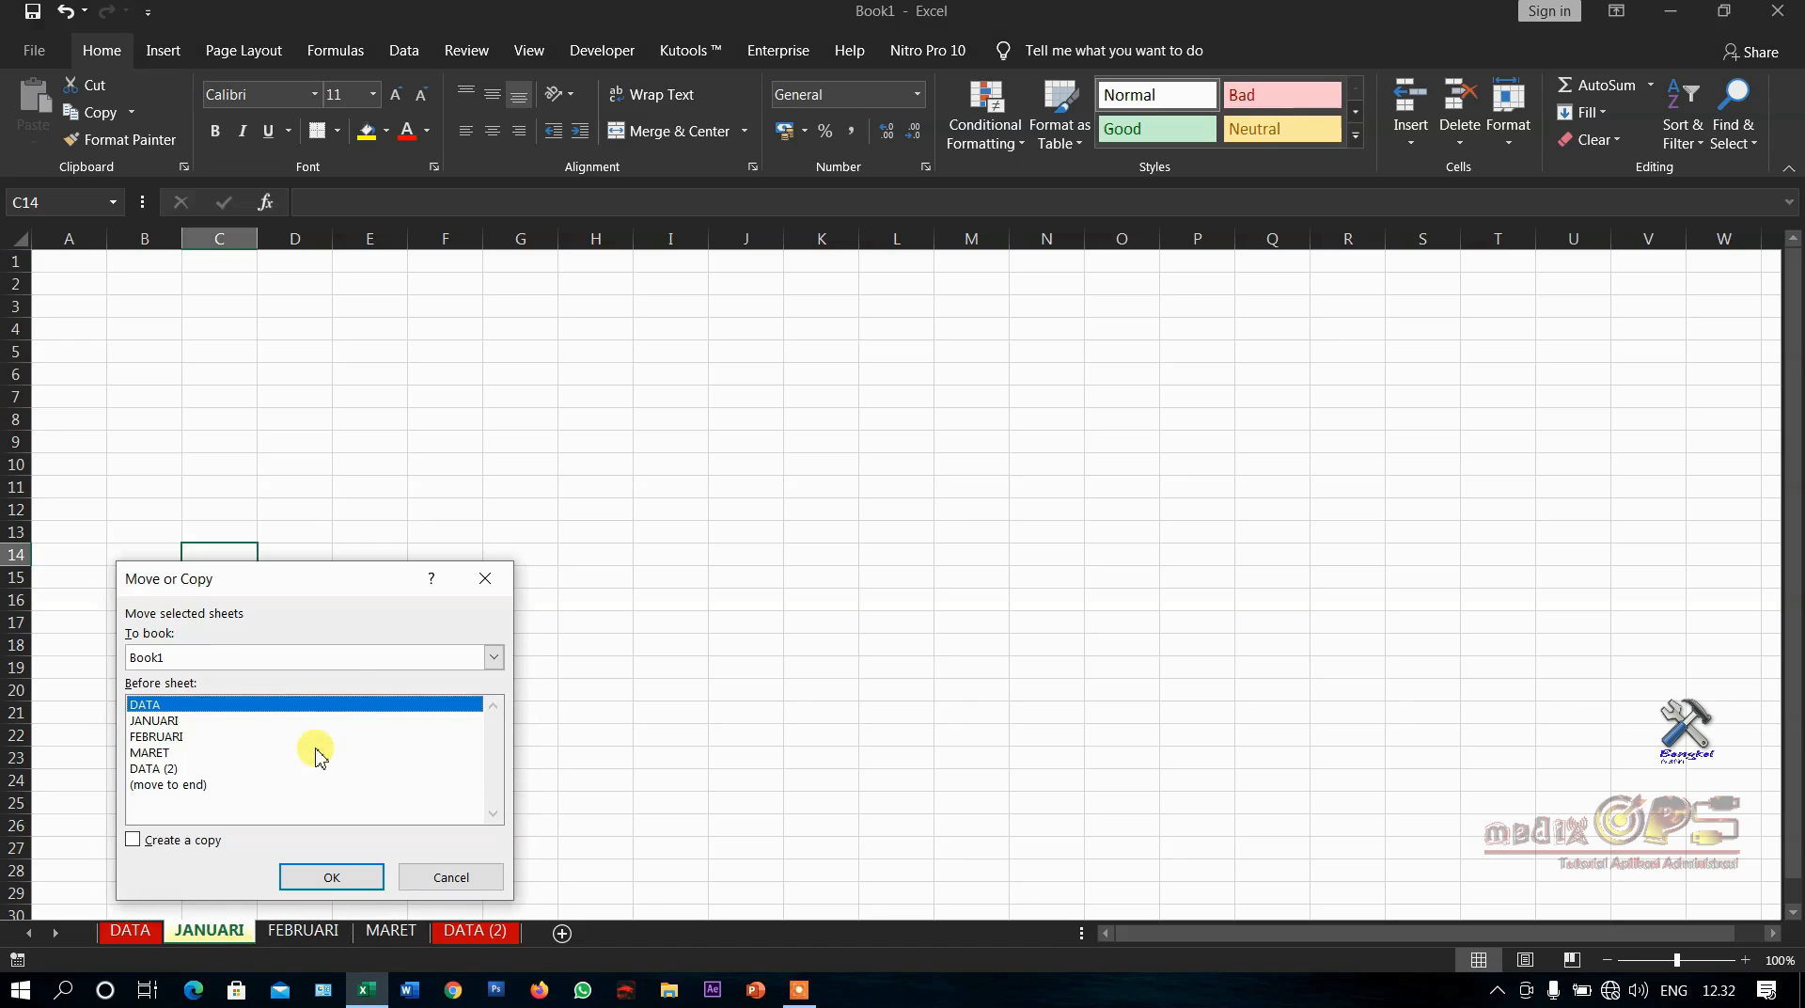
pyautogui.click(185, 665)
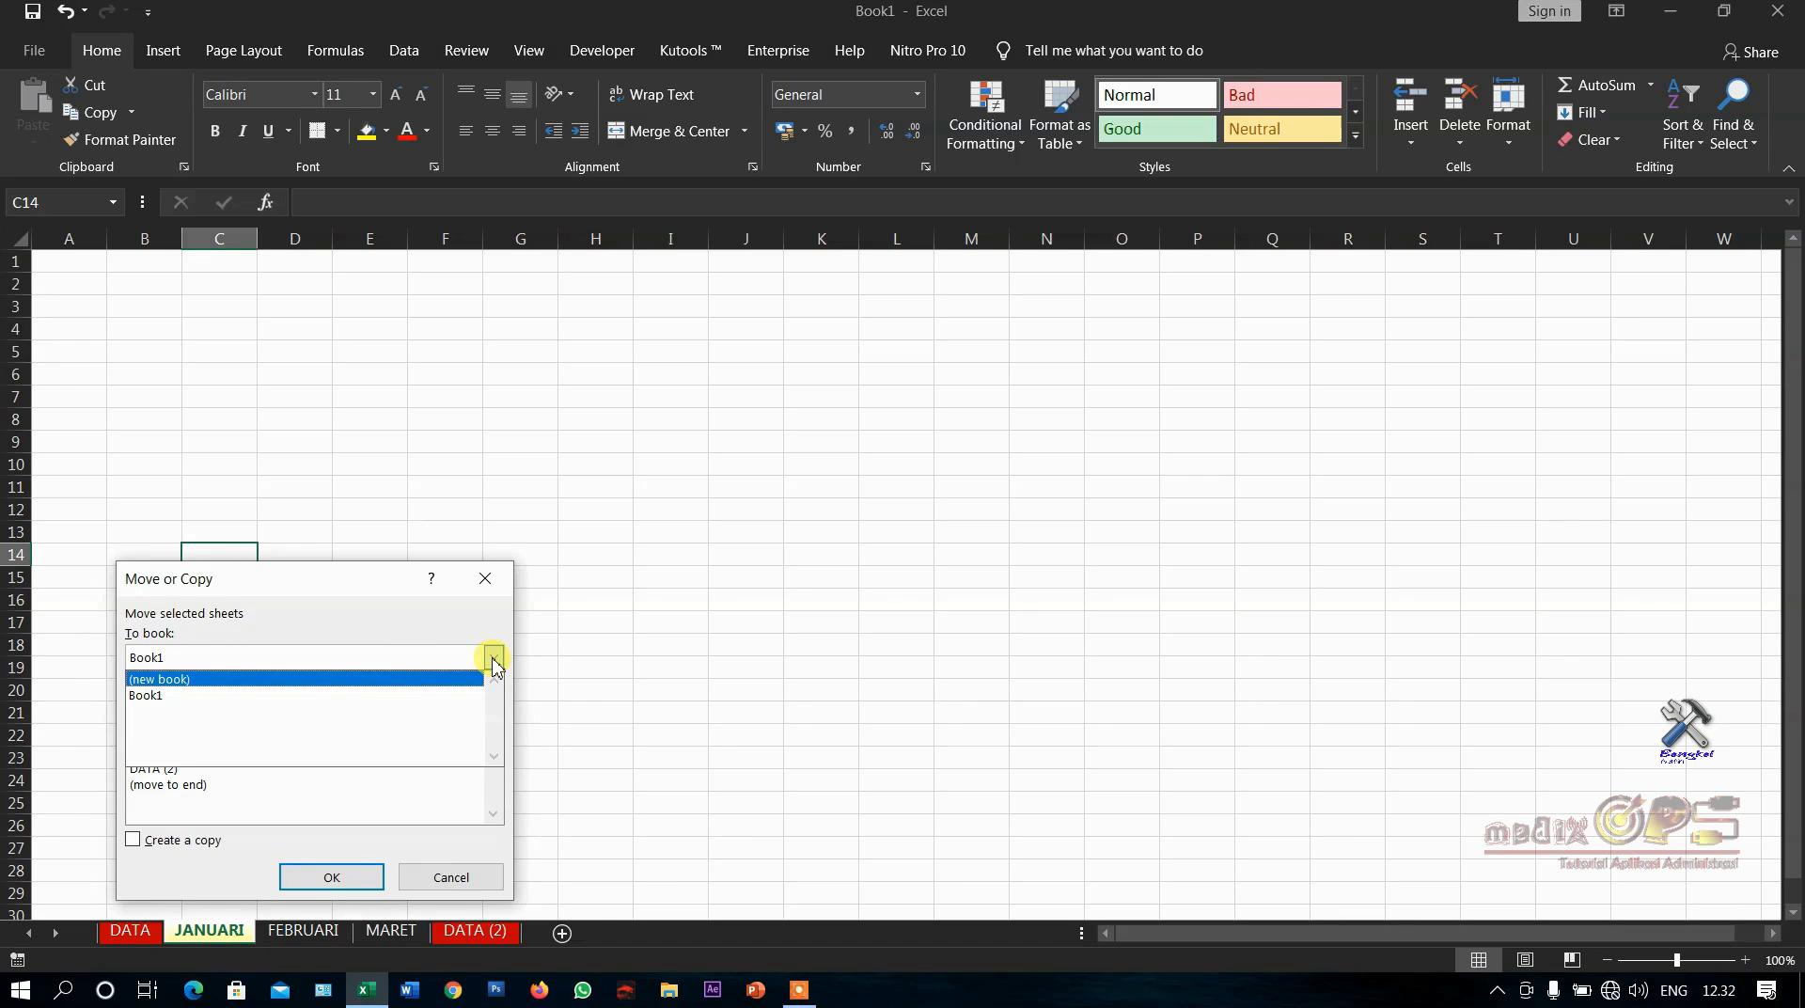
pyautogui.click(374, 679)
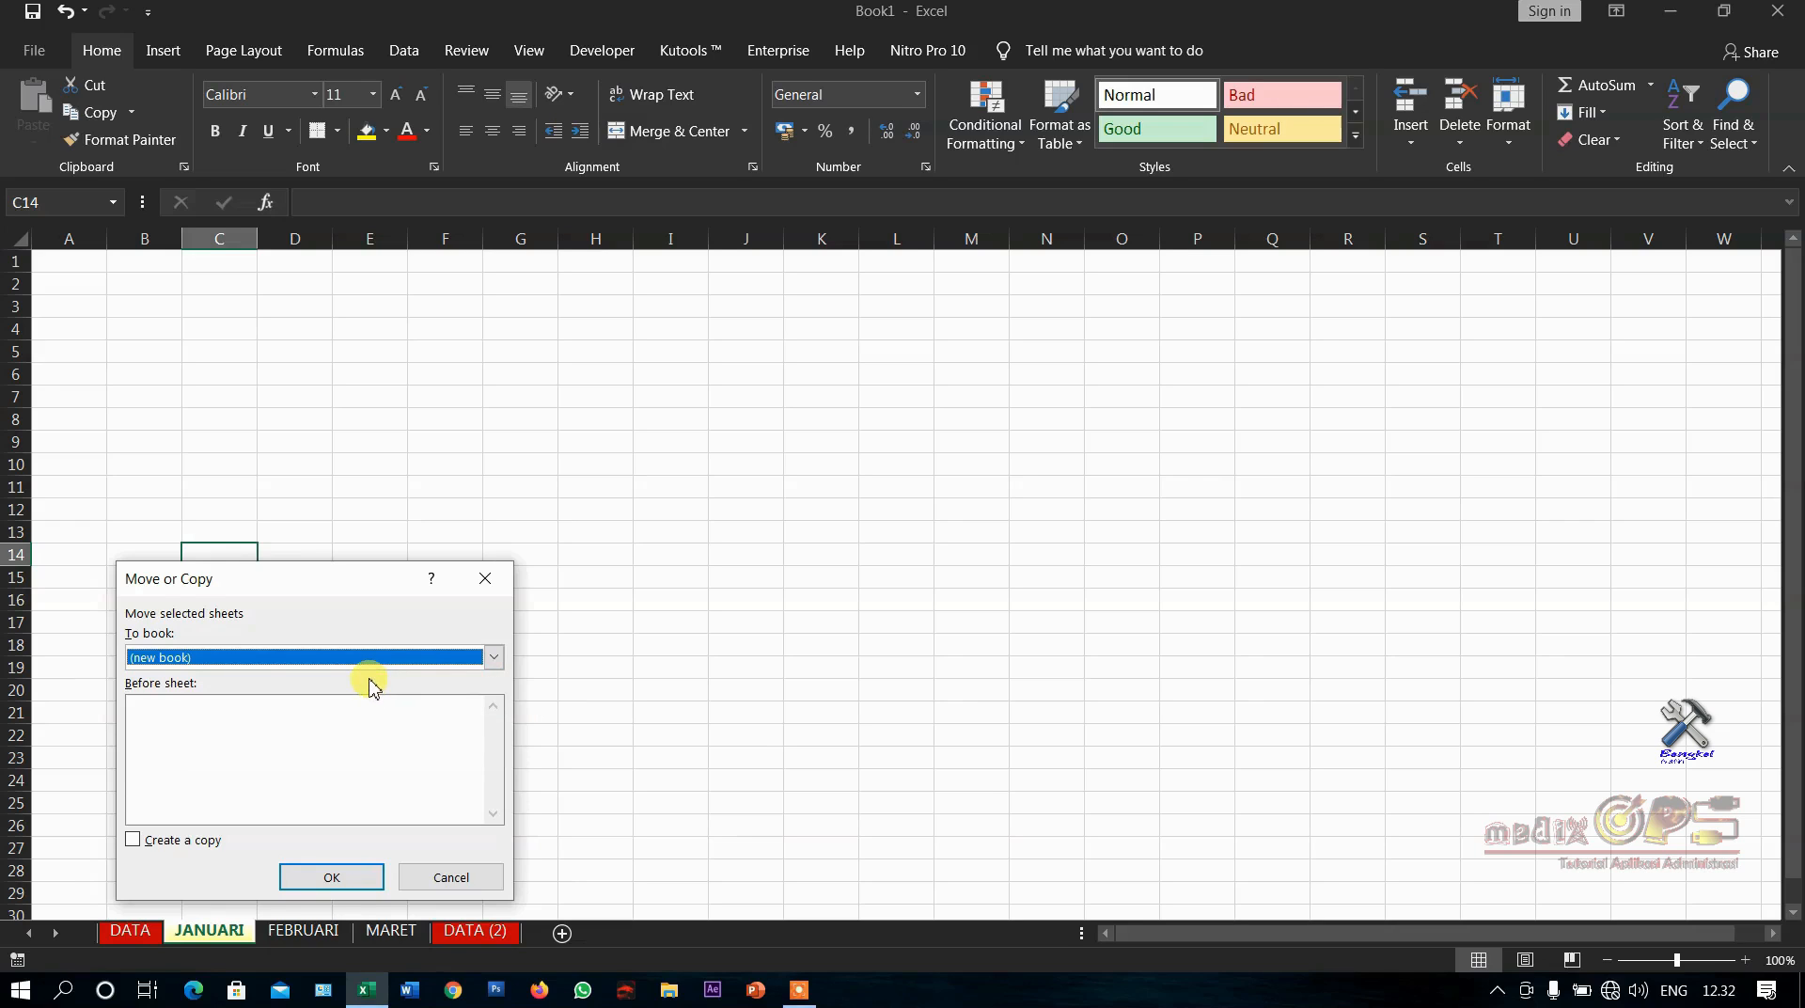
pyautogui.click(190, 852)
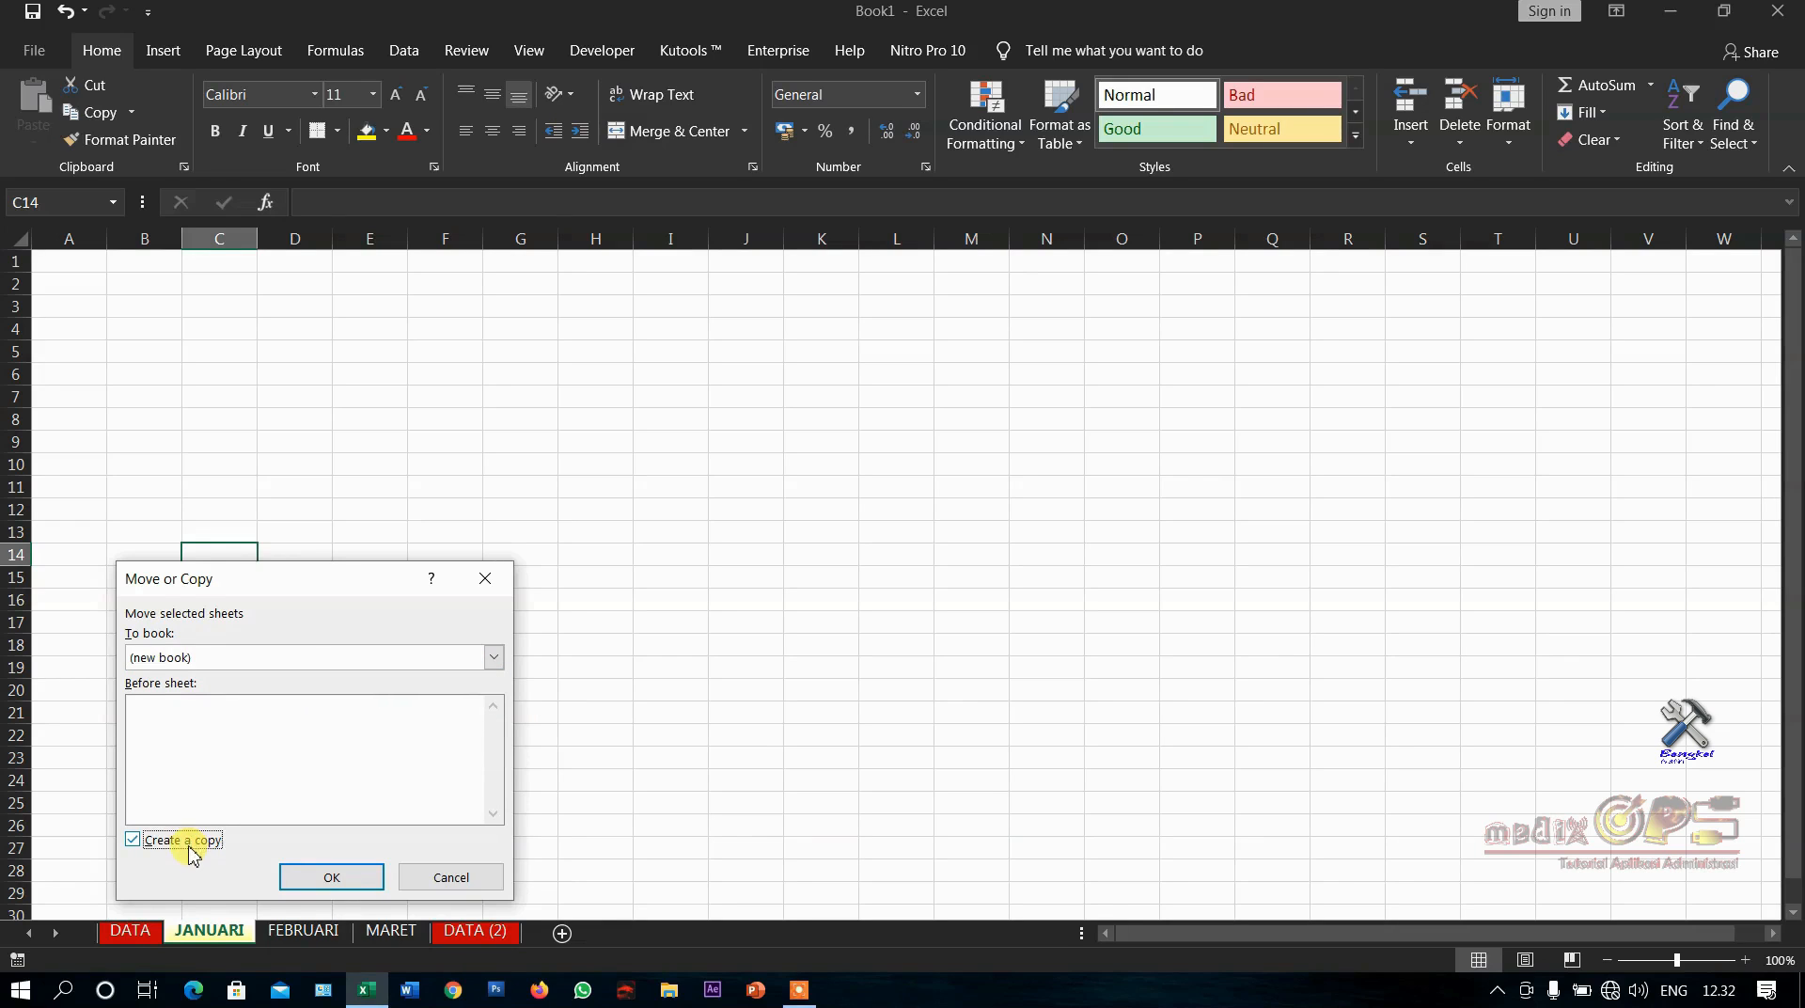
pyautogui.click(322, 878)
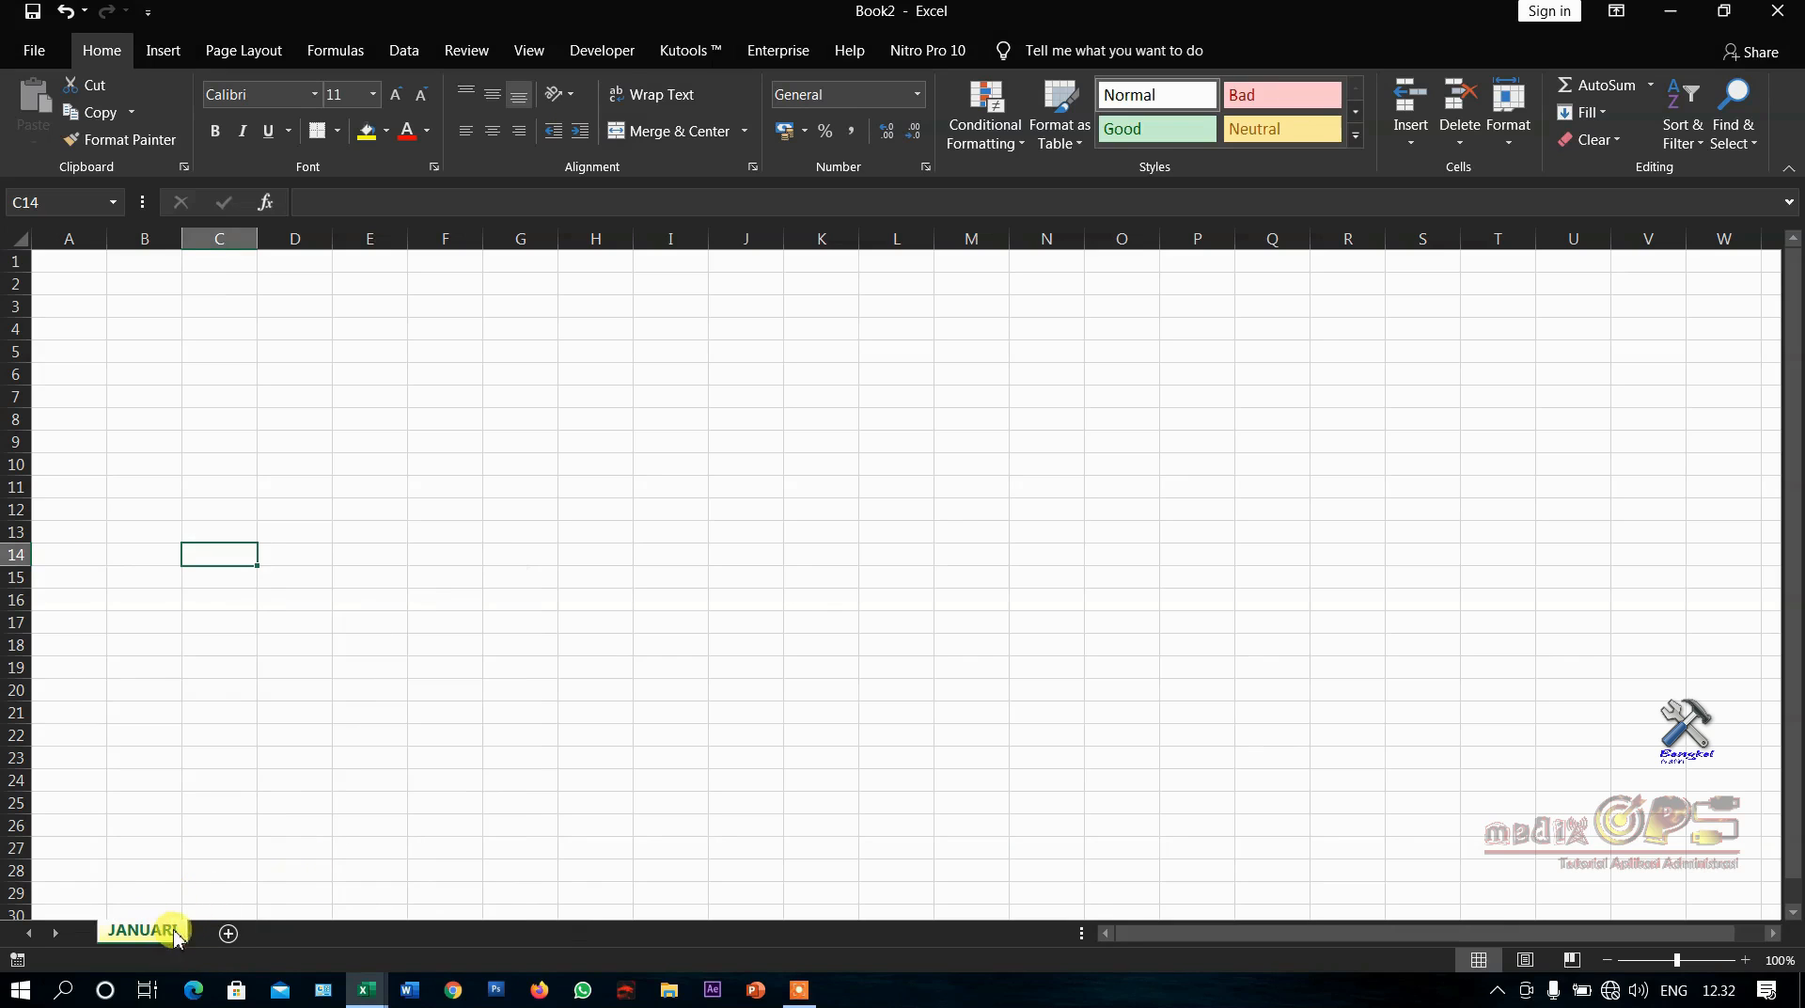
# Check the copied JANUARI sheet in the new workbook and return to the Book1 workbook
pyautogui.click(677, 333)
pyautogui.click(326, 330)
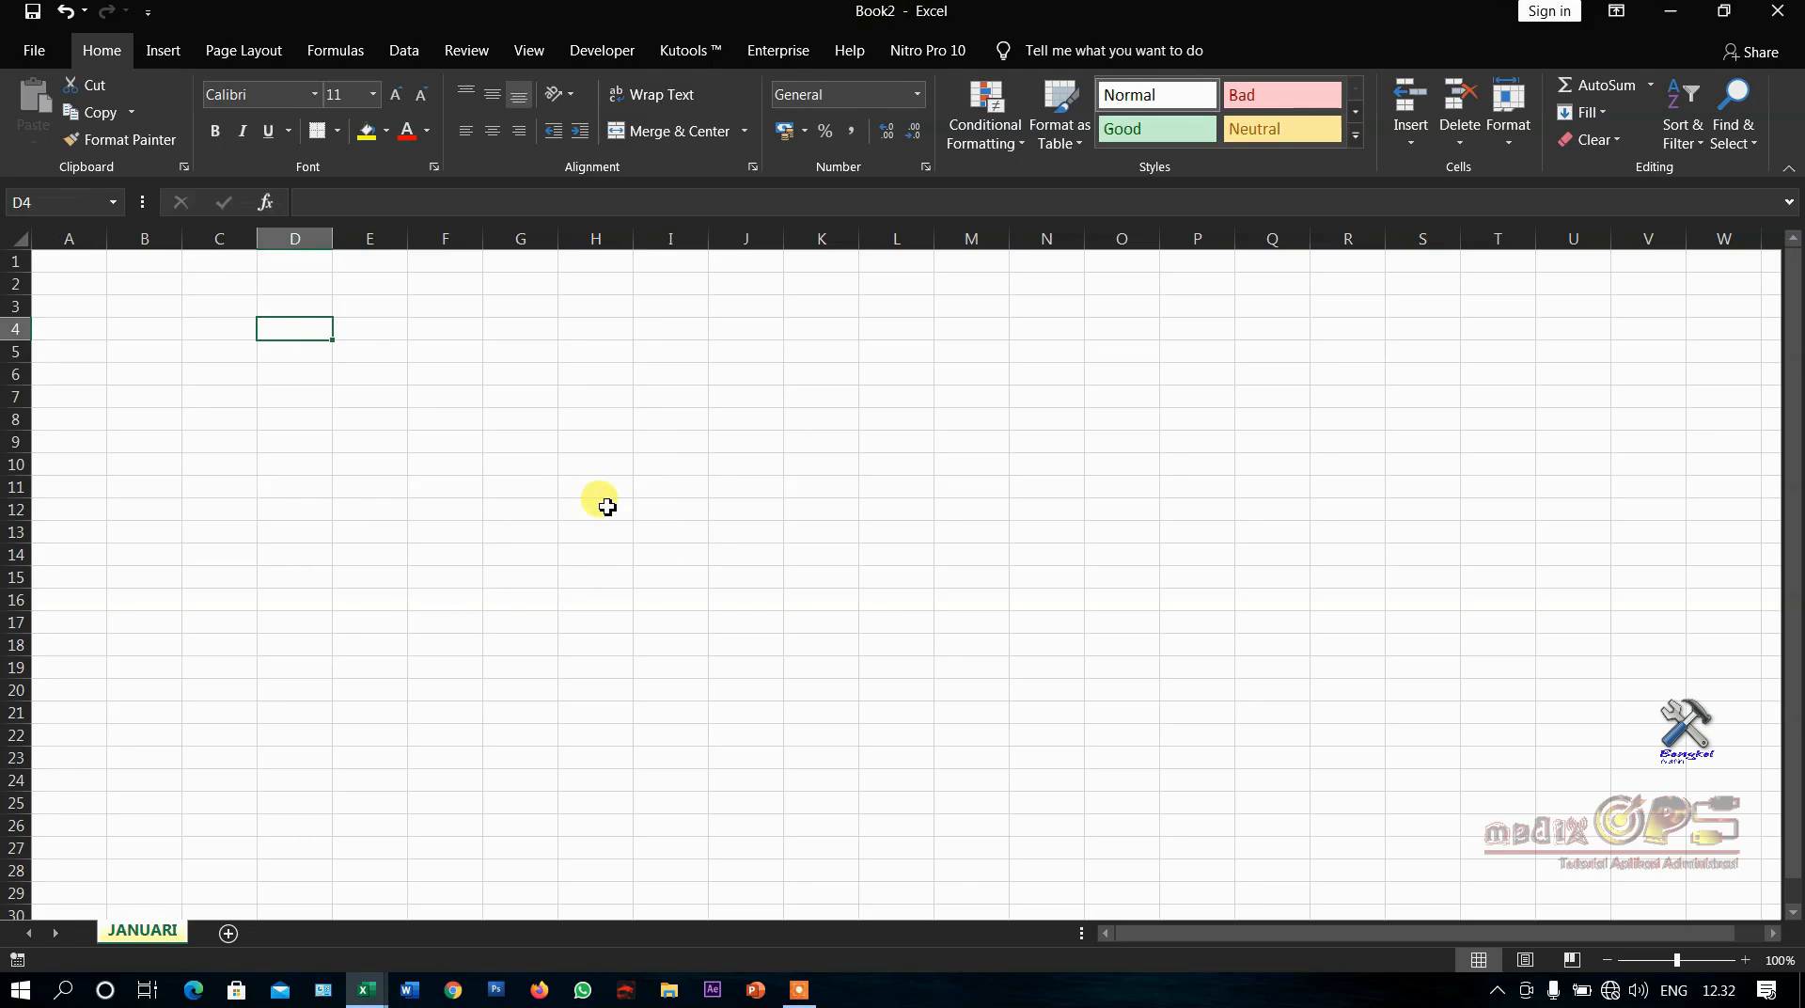
pyautogui.click(372, 995)
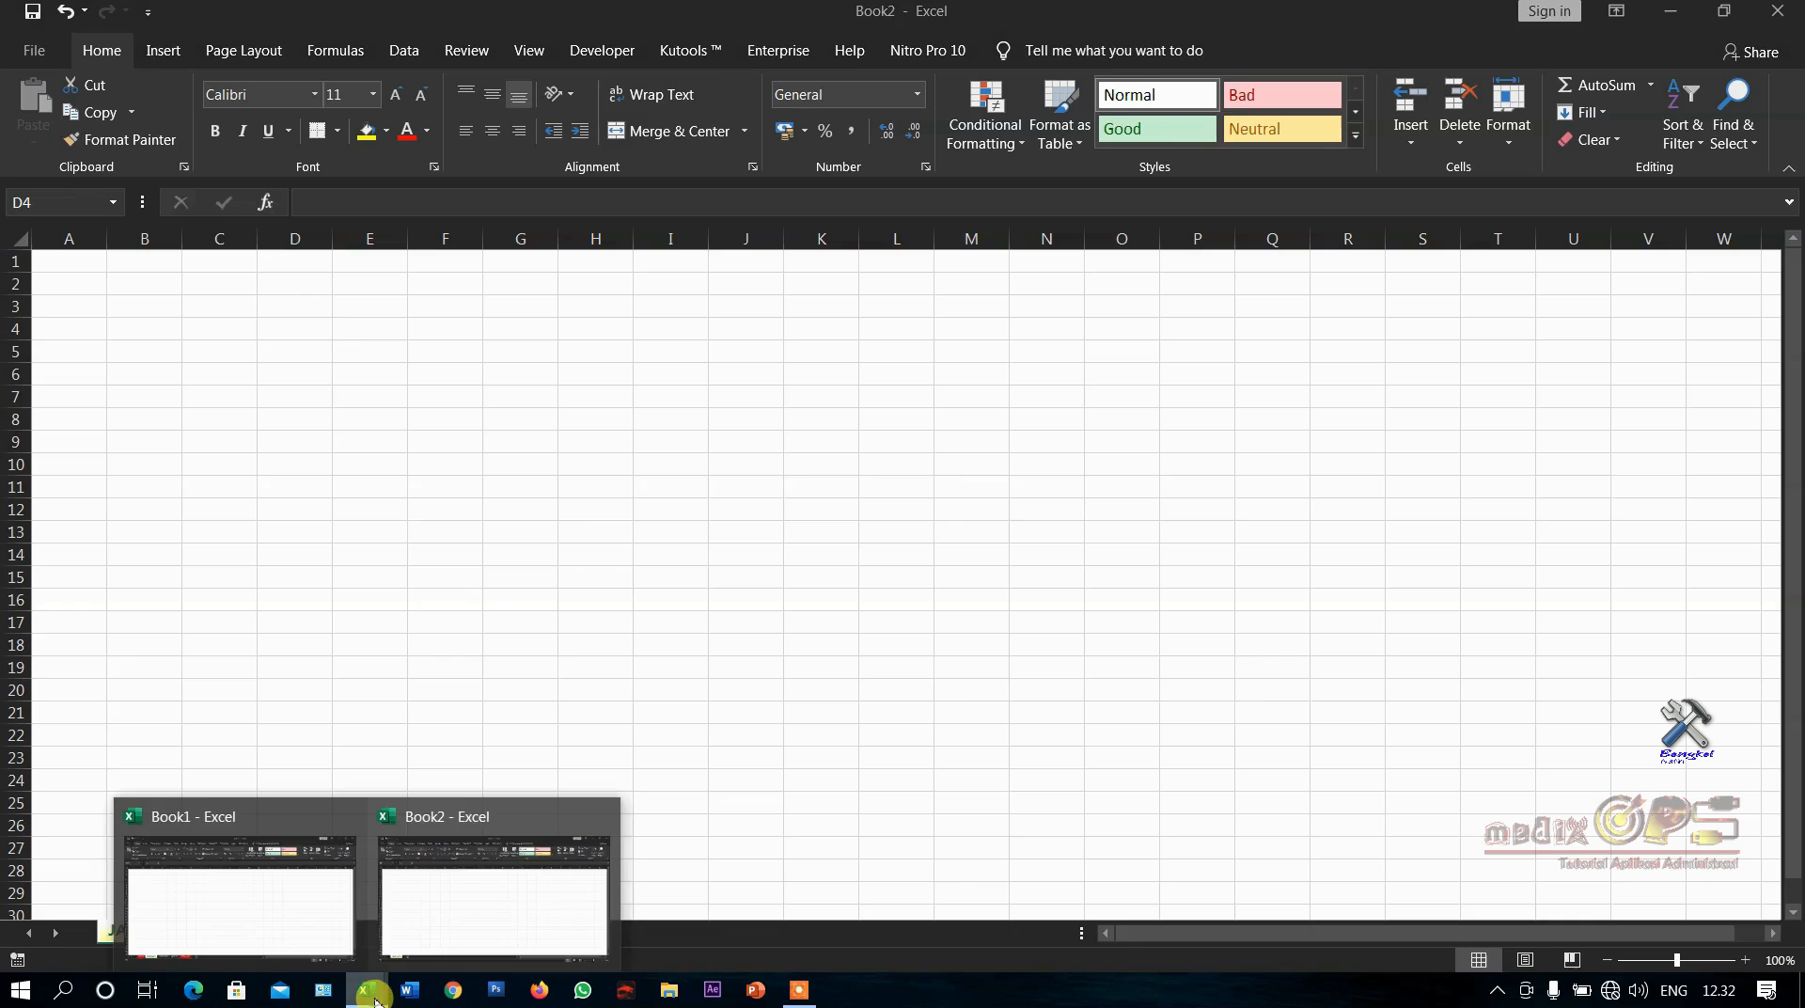
pyautogui.click(284, 898)
pyautogui.click(58, 265)
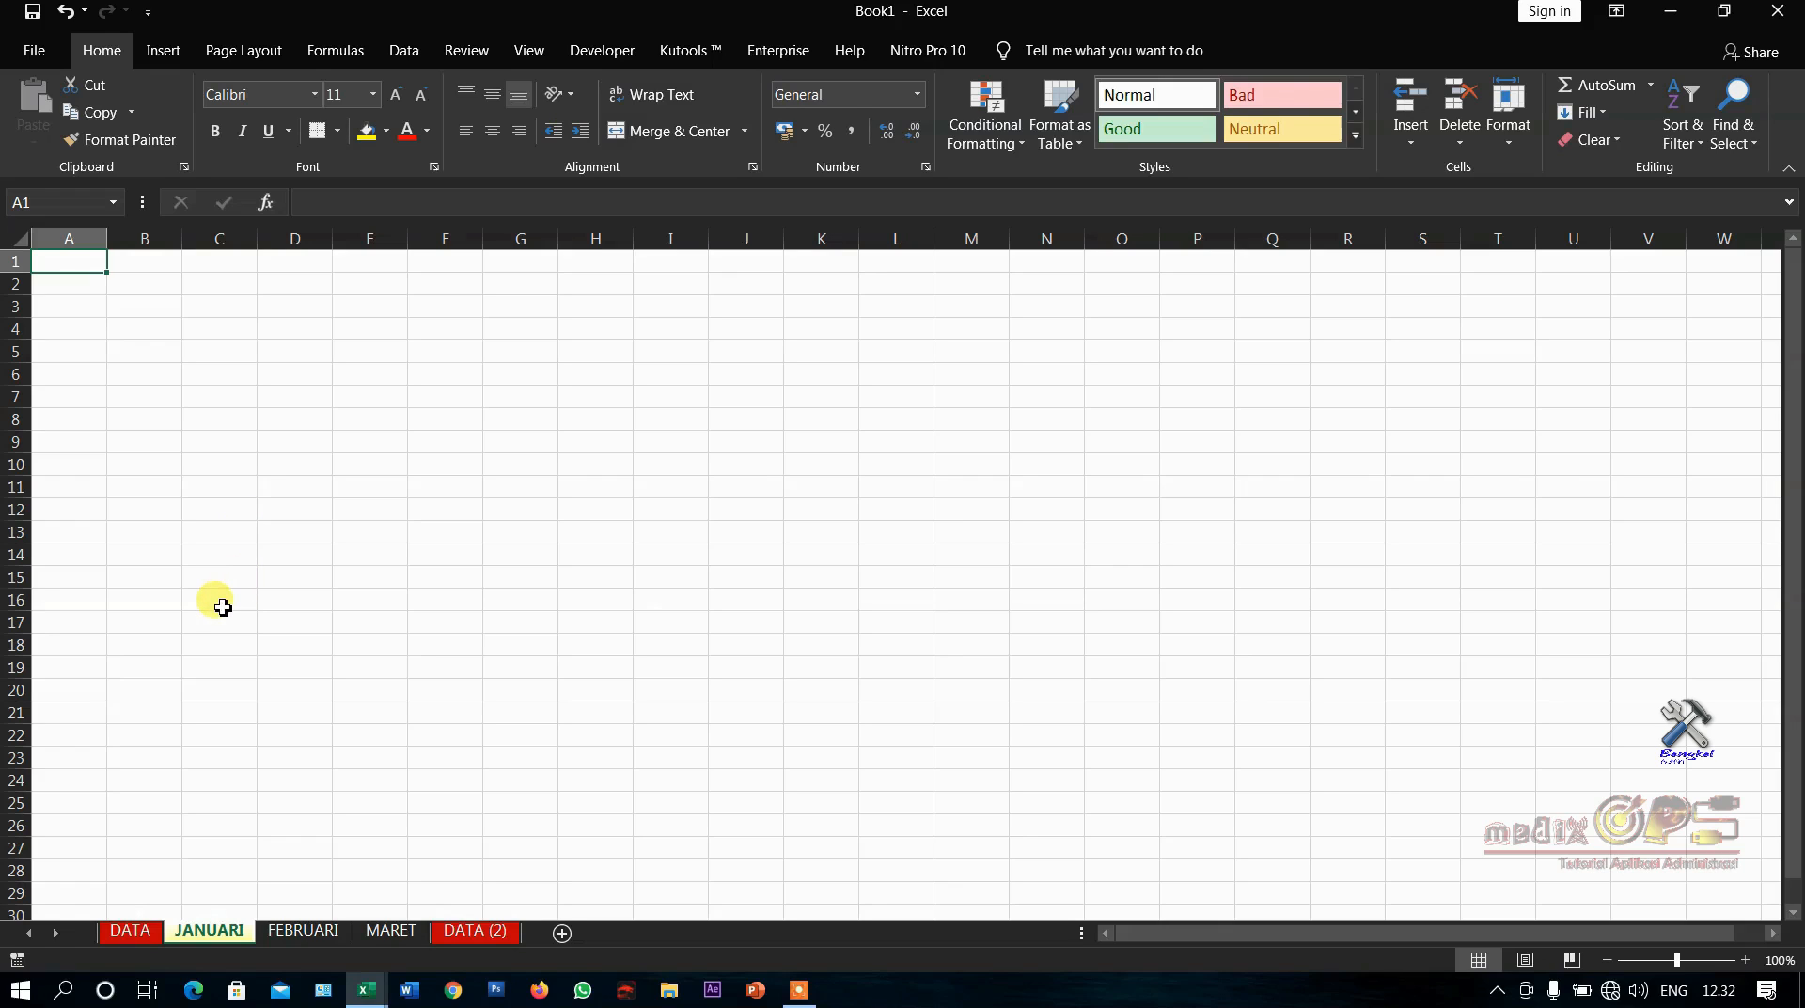
pyautogui.click(220, 670)
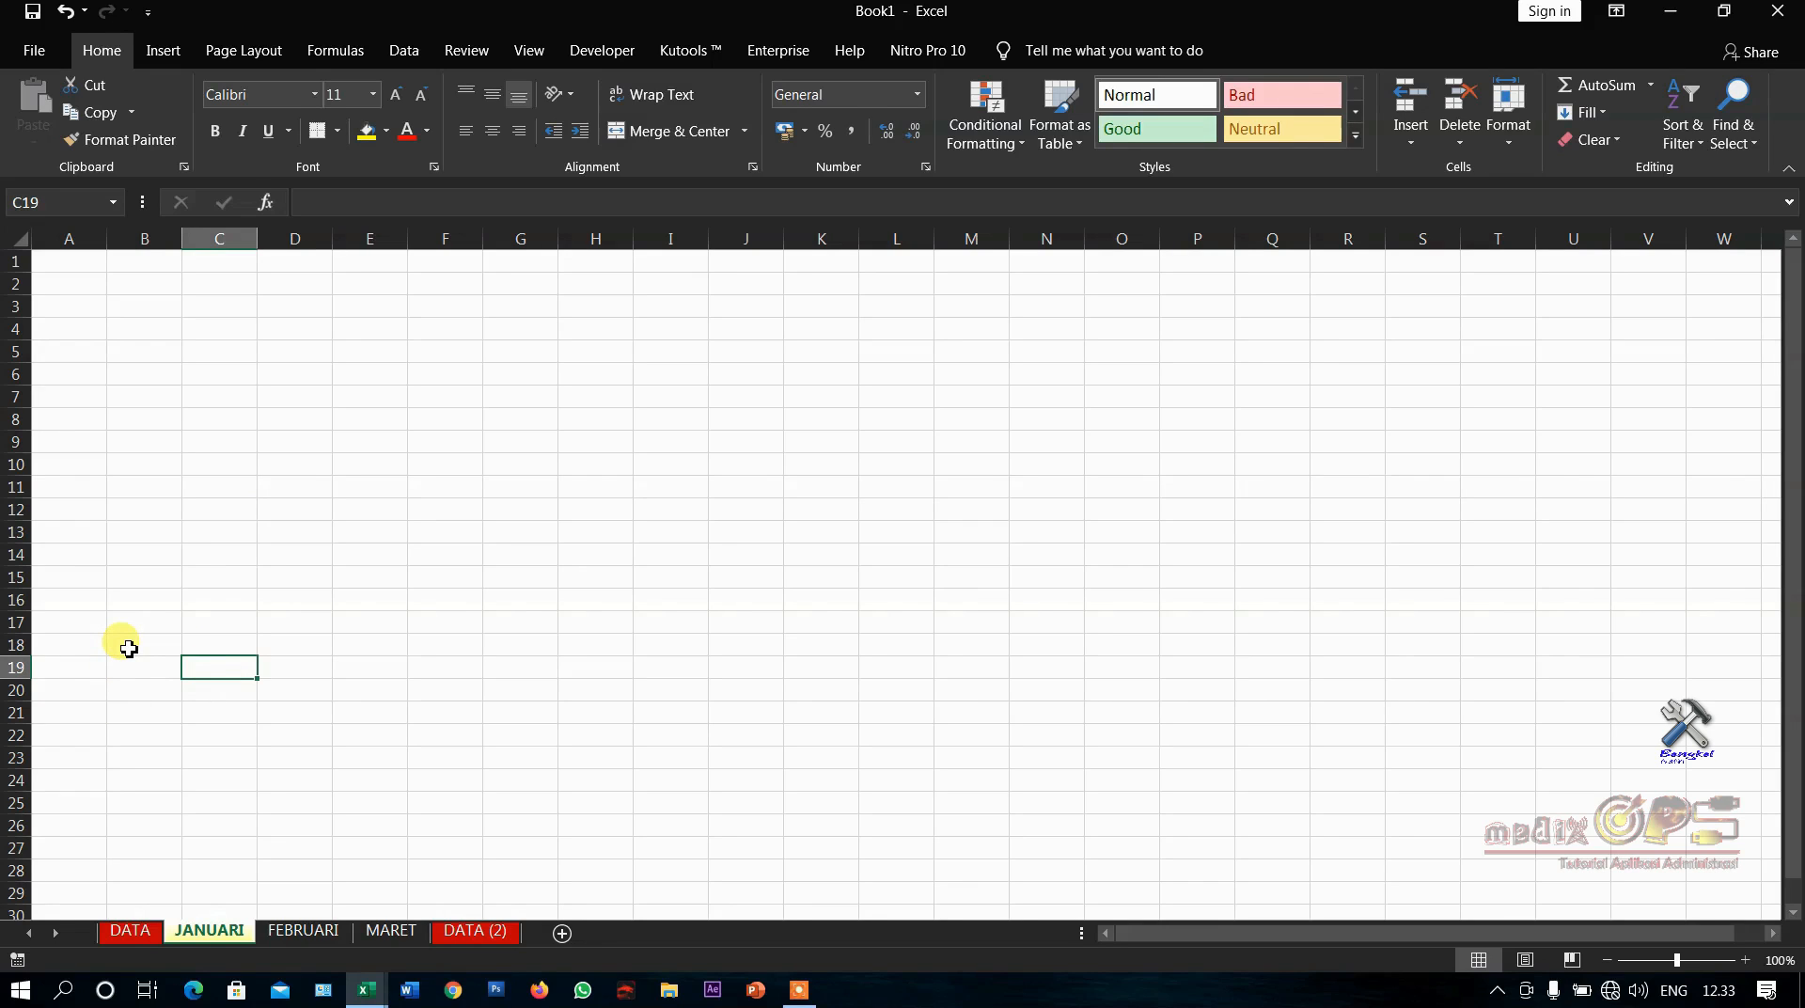
pyautogui.click(141, 402)
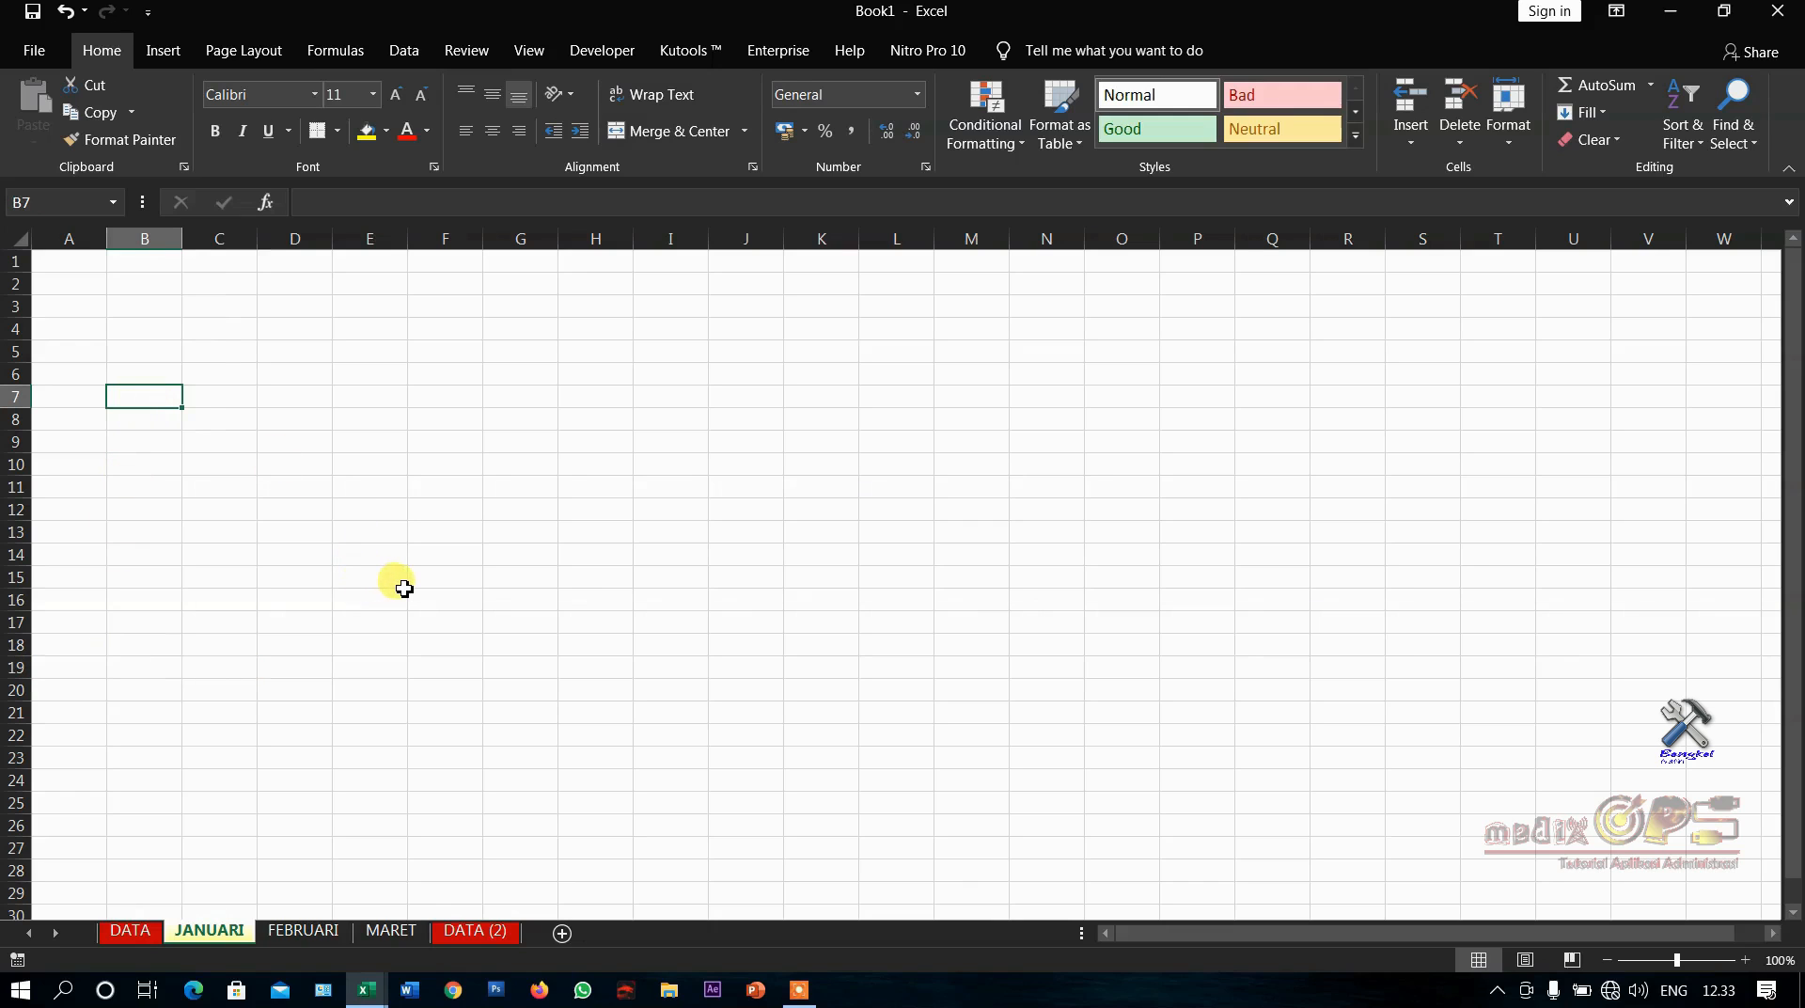
pyautogui.keyDown('ctrl'); pyautogui.scroll(2, 404, 589); pyautogui.keyUp('ctrl')
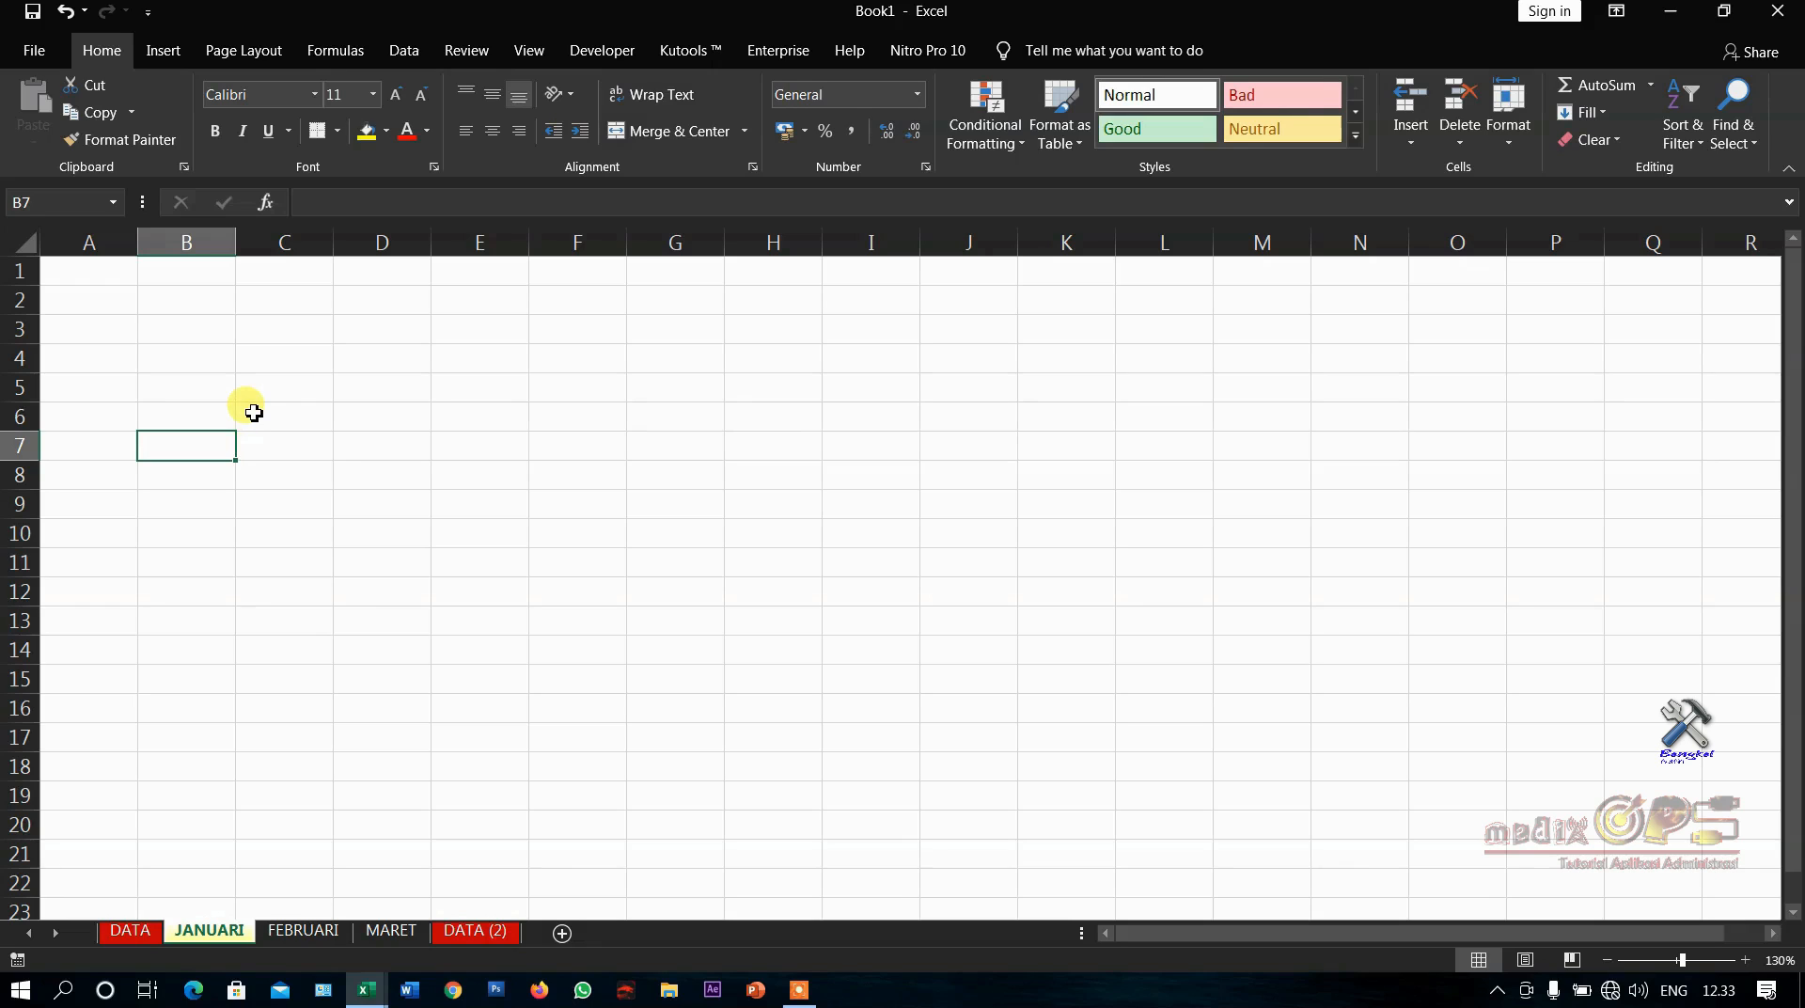
pyautogui.click(283, 368)
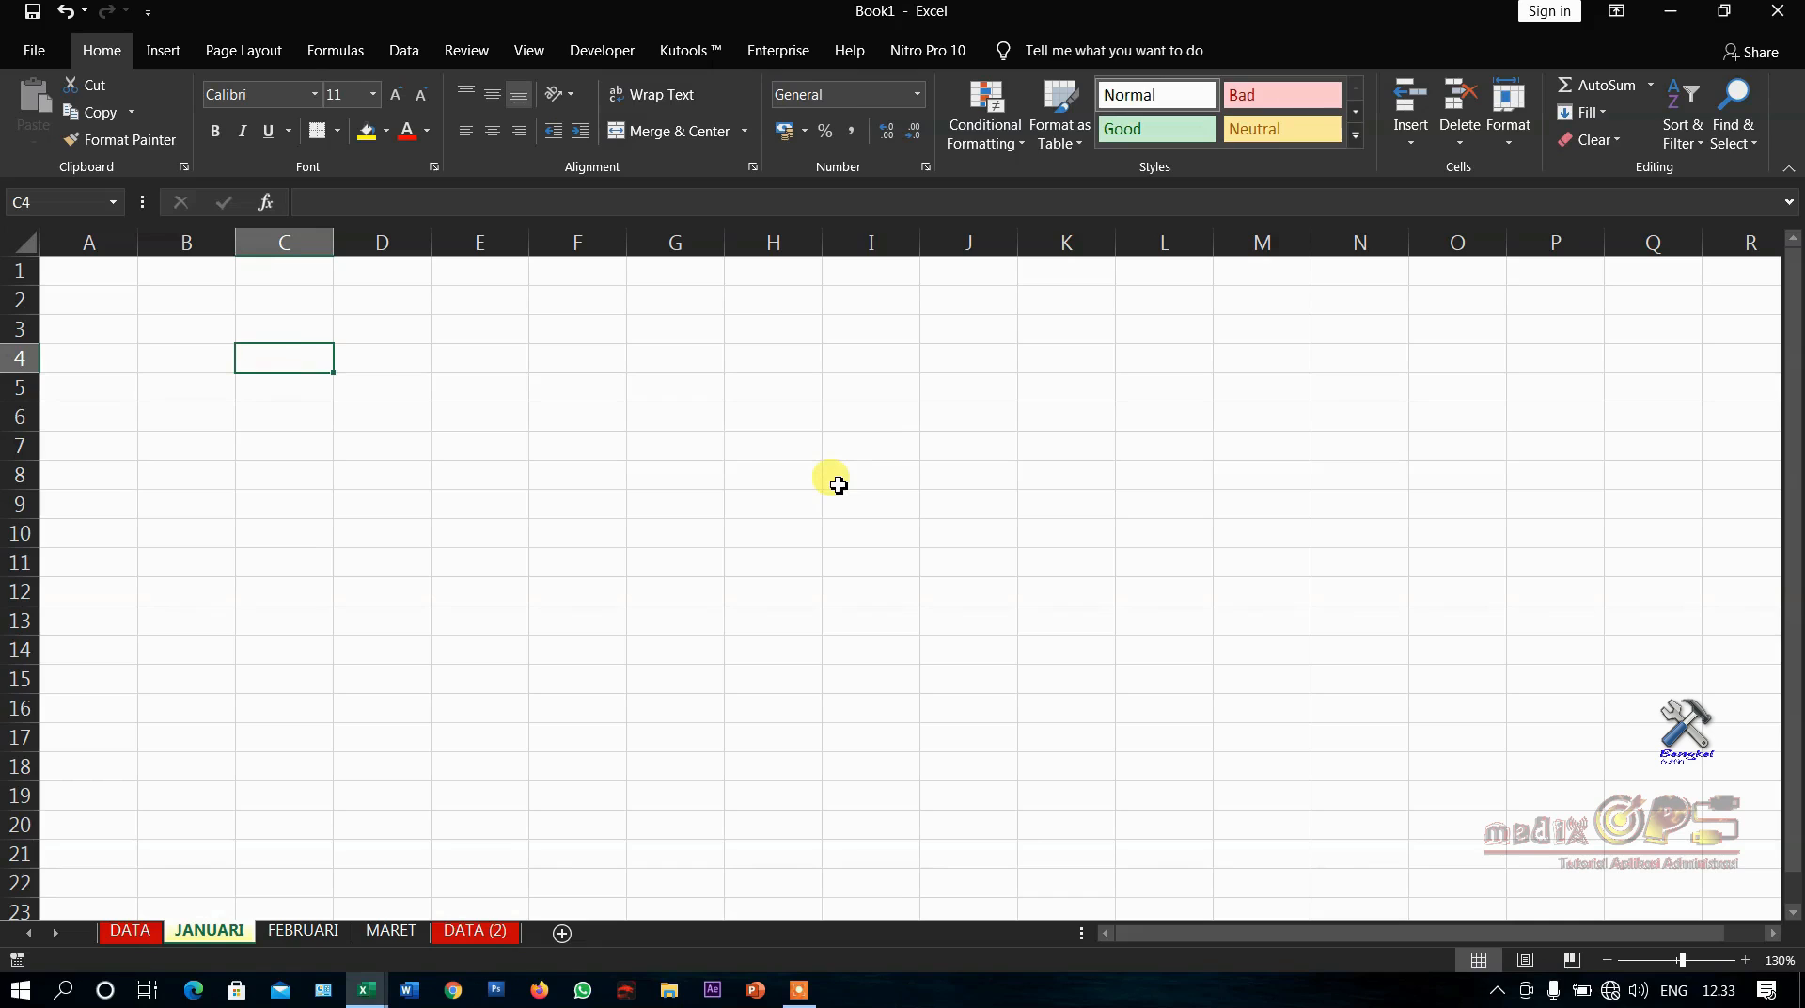
# Enter the text "LATIHAN MICROSOF EXCEL" in cell C4 of the JANUARI sheet
pyautogui.write('LATIHAN ')
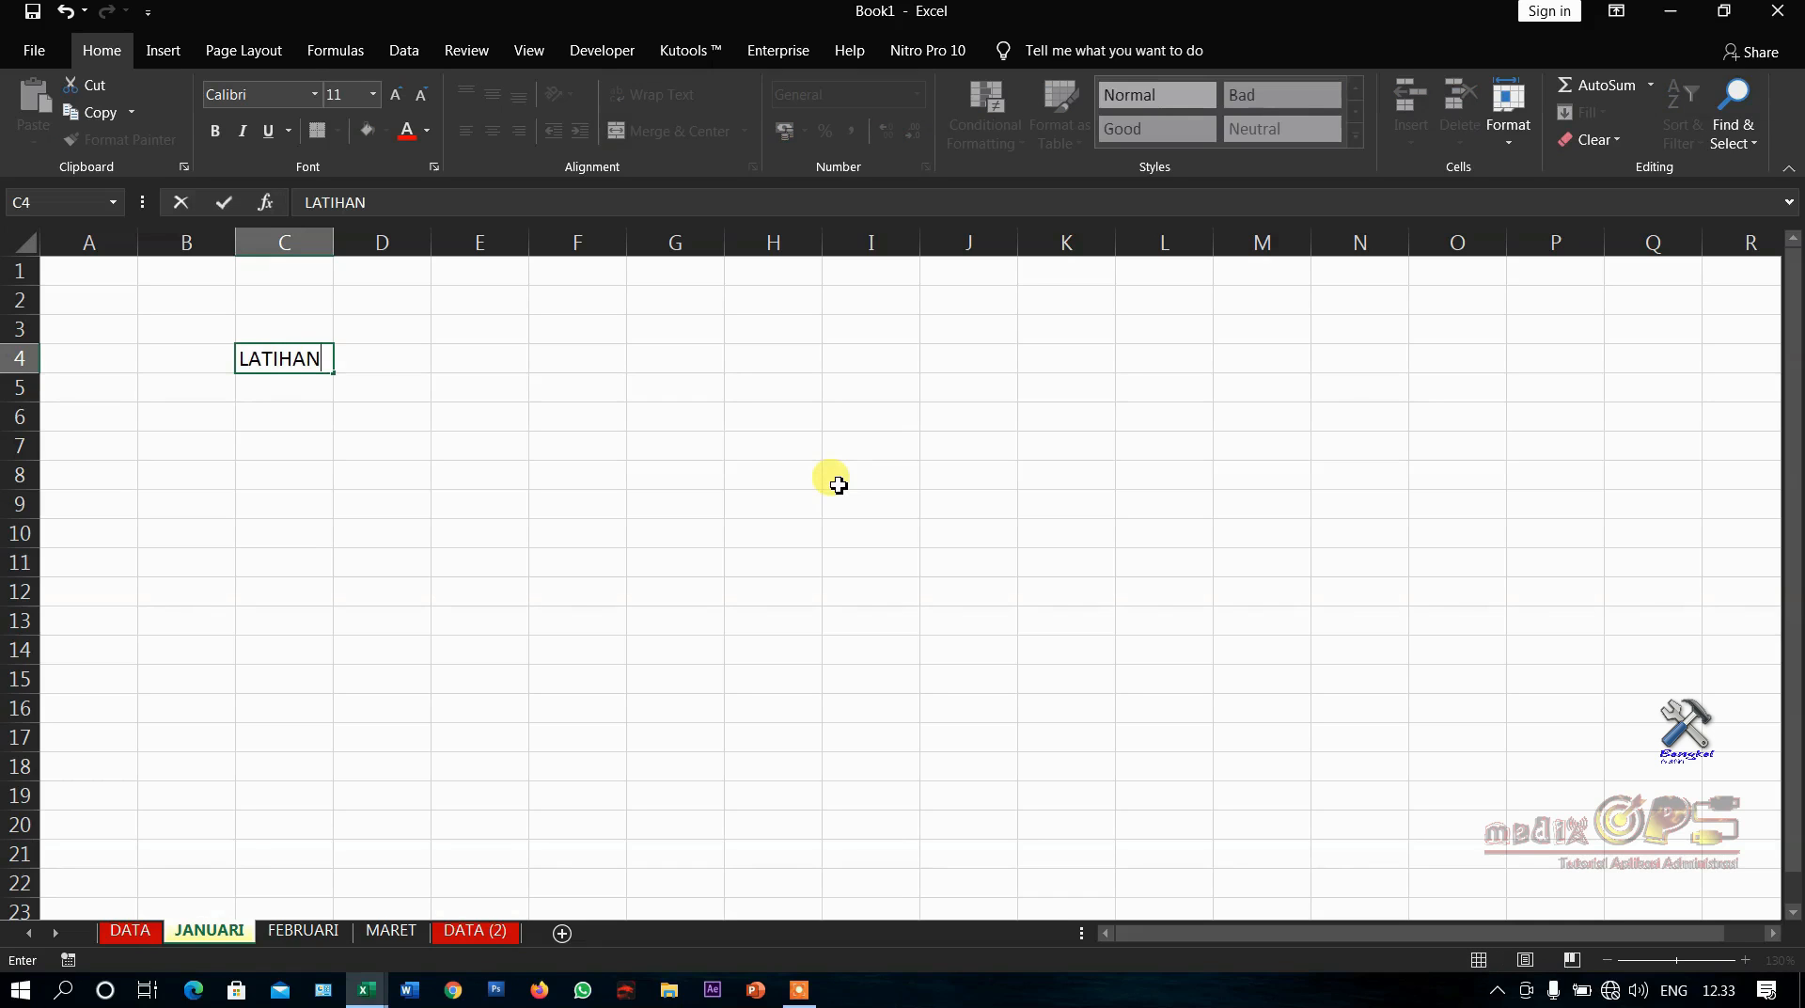
pyautogui.write('MICROSOF EXCEL')
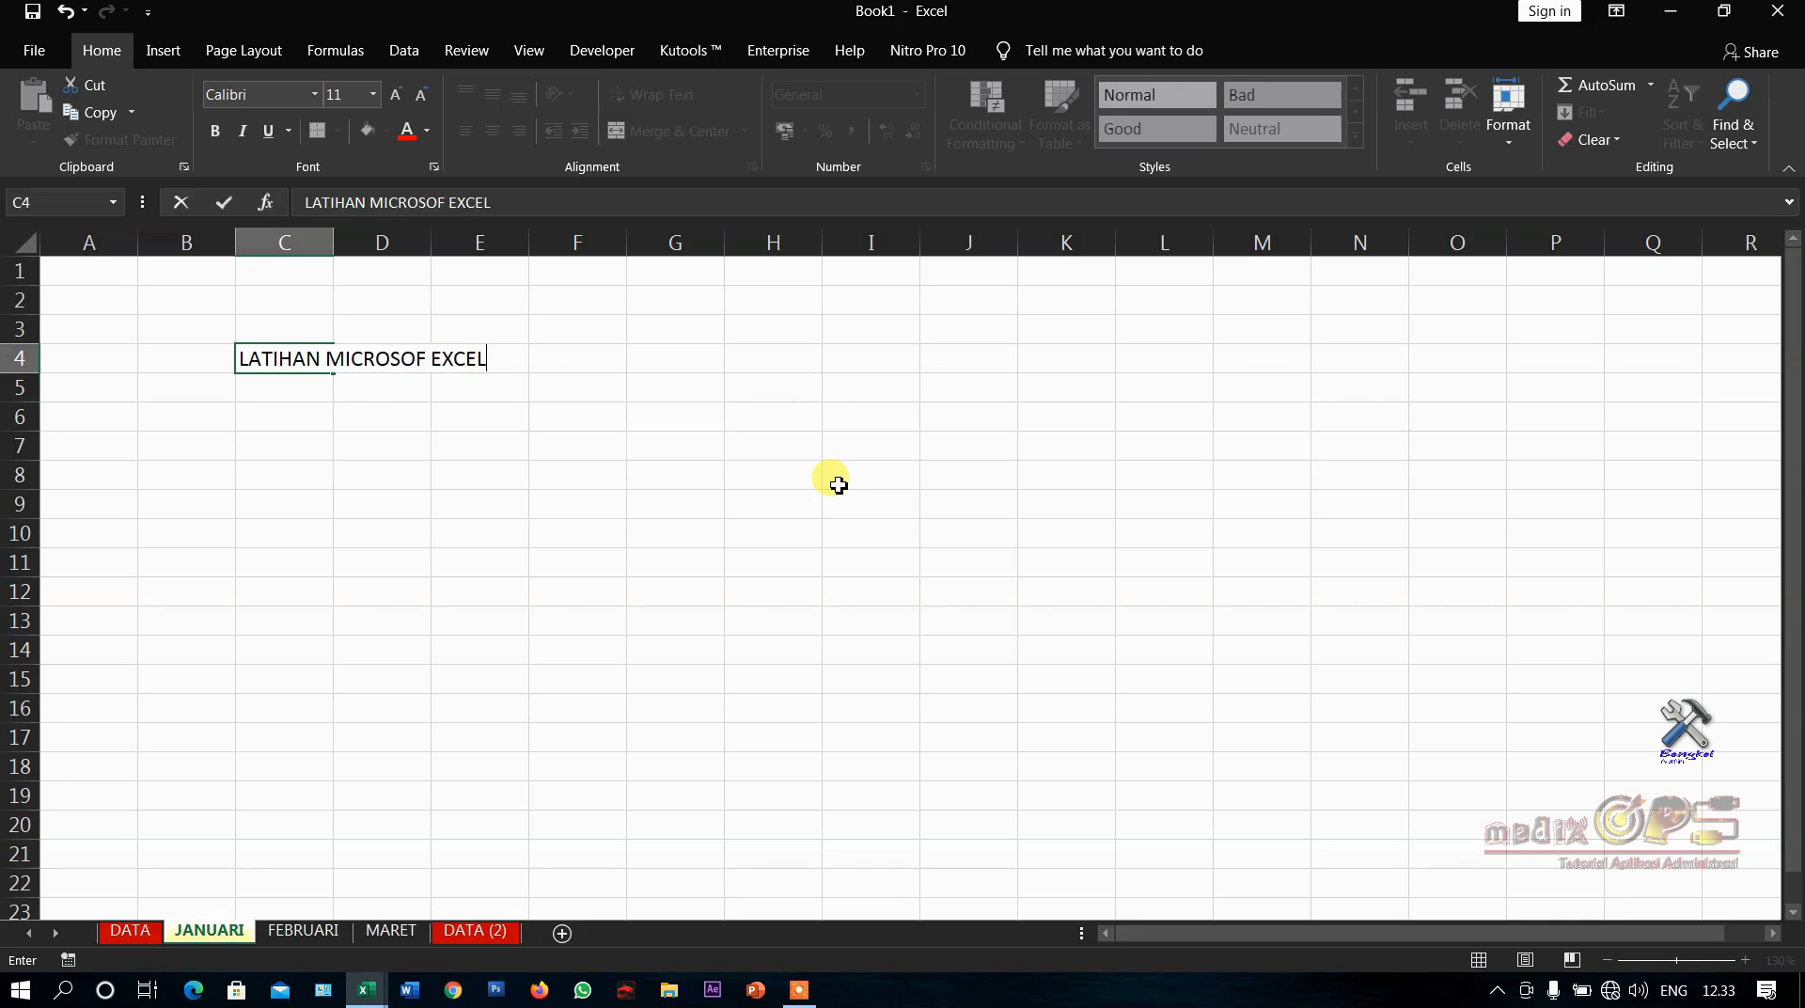
pyautogui.press('Return')
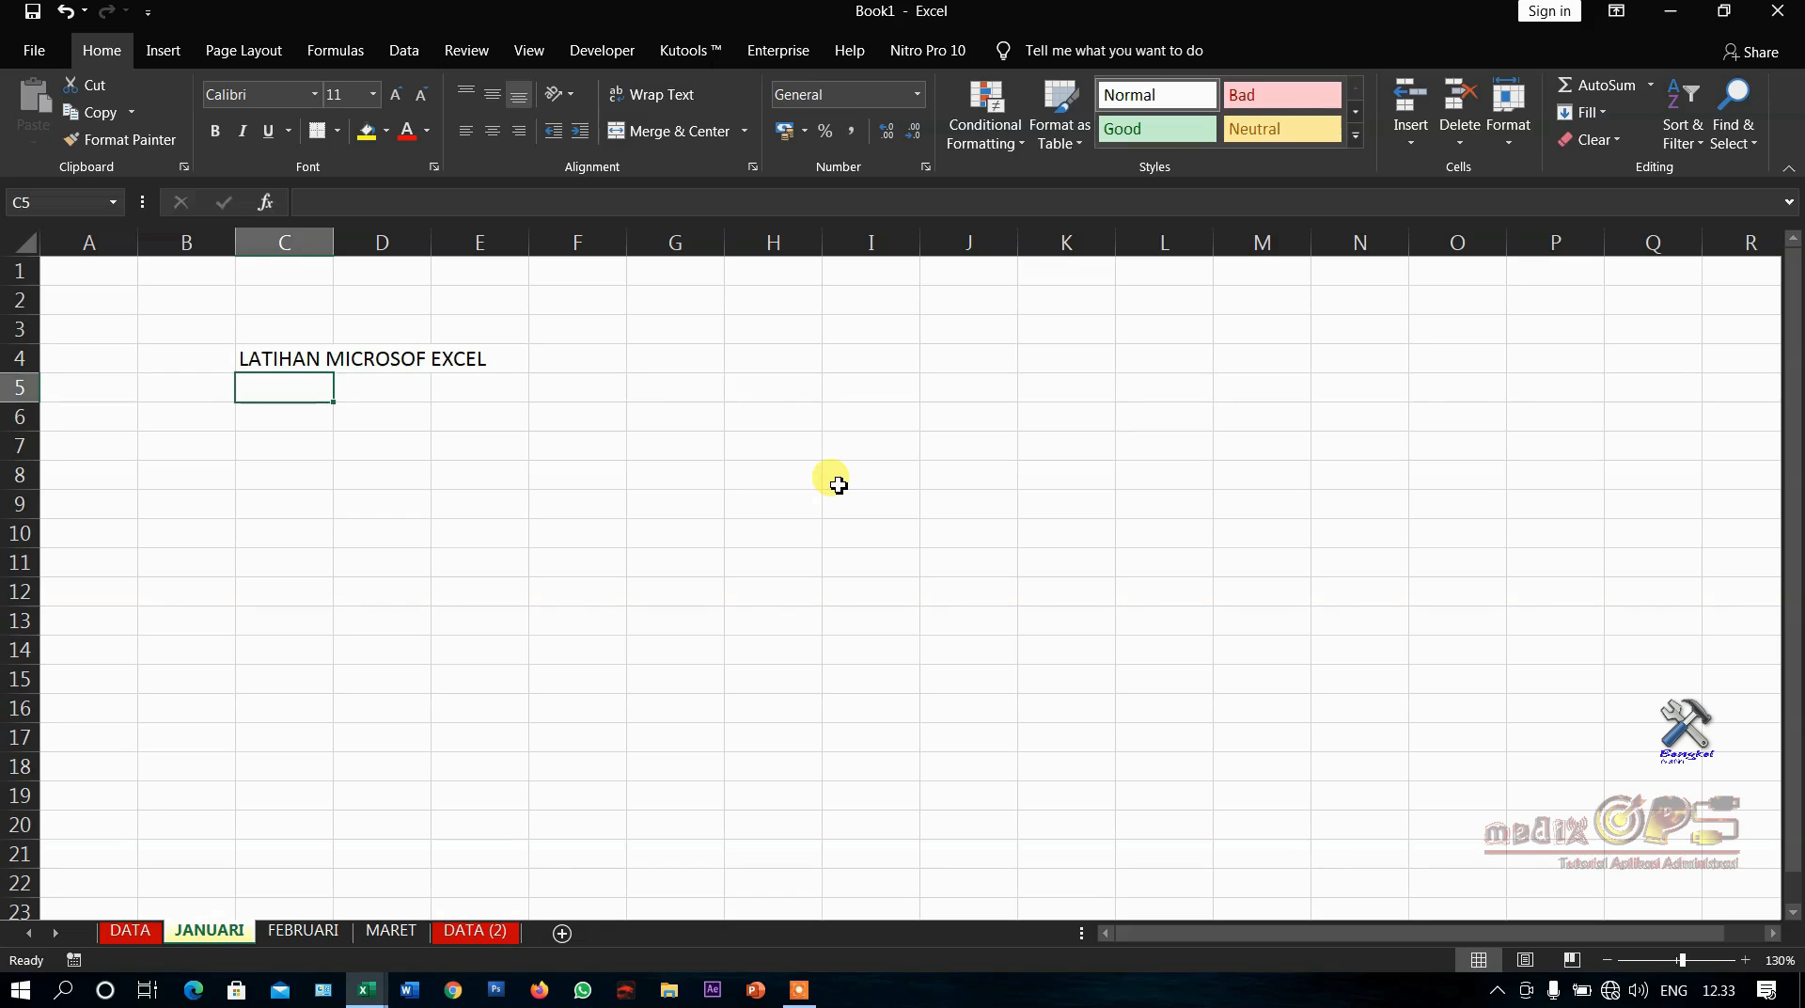
pyautogui.click(295, 422)
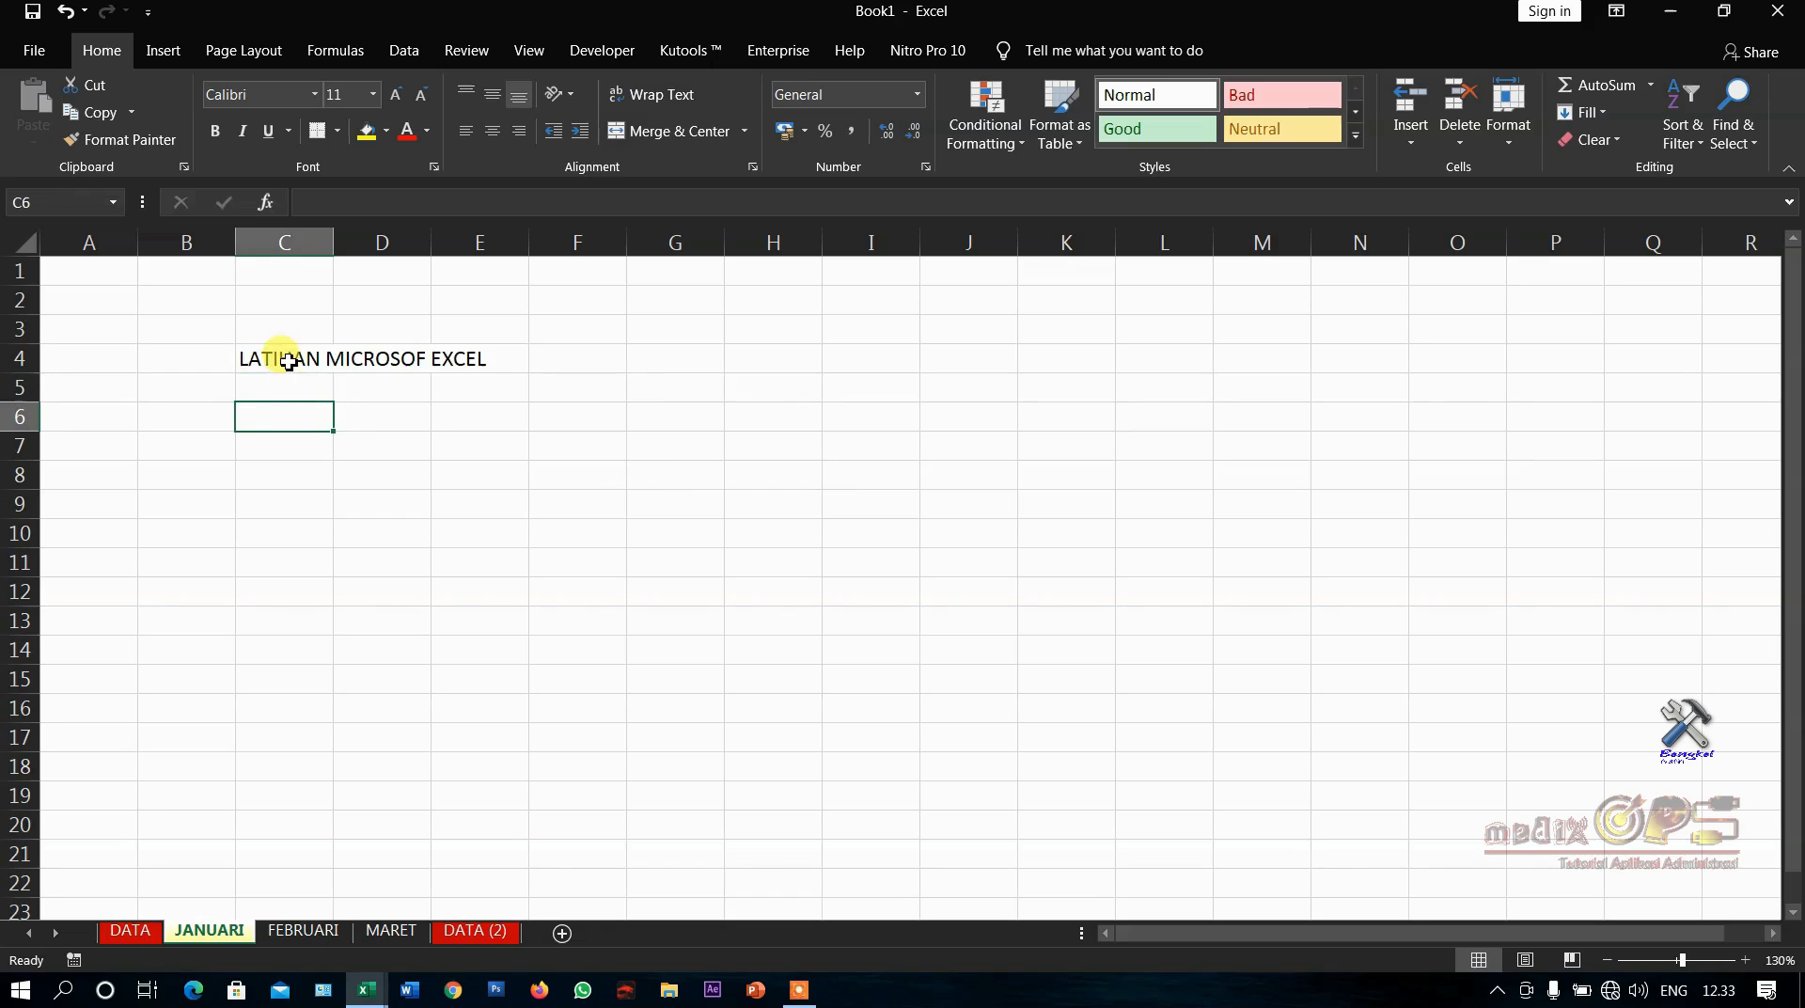
pyautogui.click(287, 362)
pyautogui.click(279, 392)
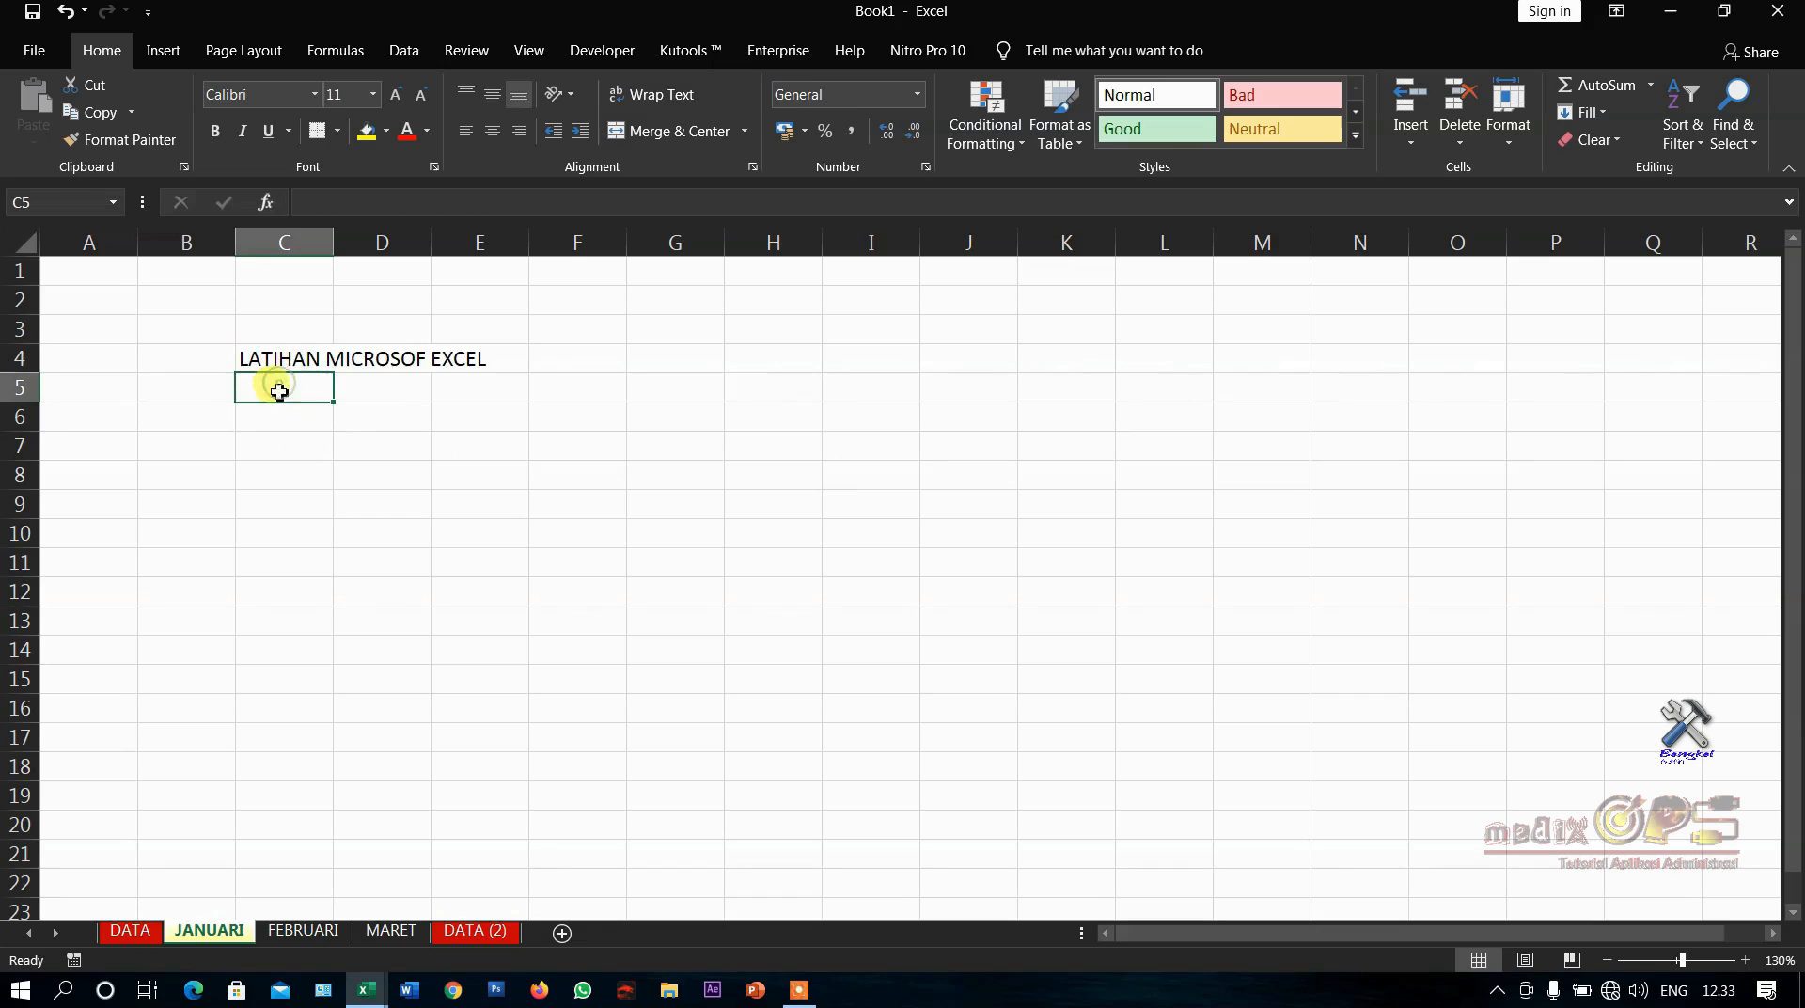
# Correct the spelling in cell C4 so the text reads "LATIHAN MICROSOFT EXCEL"
pyautogui.click(268, 357)
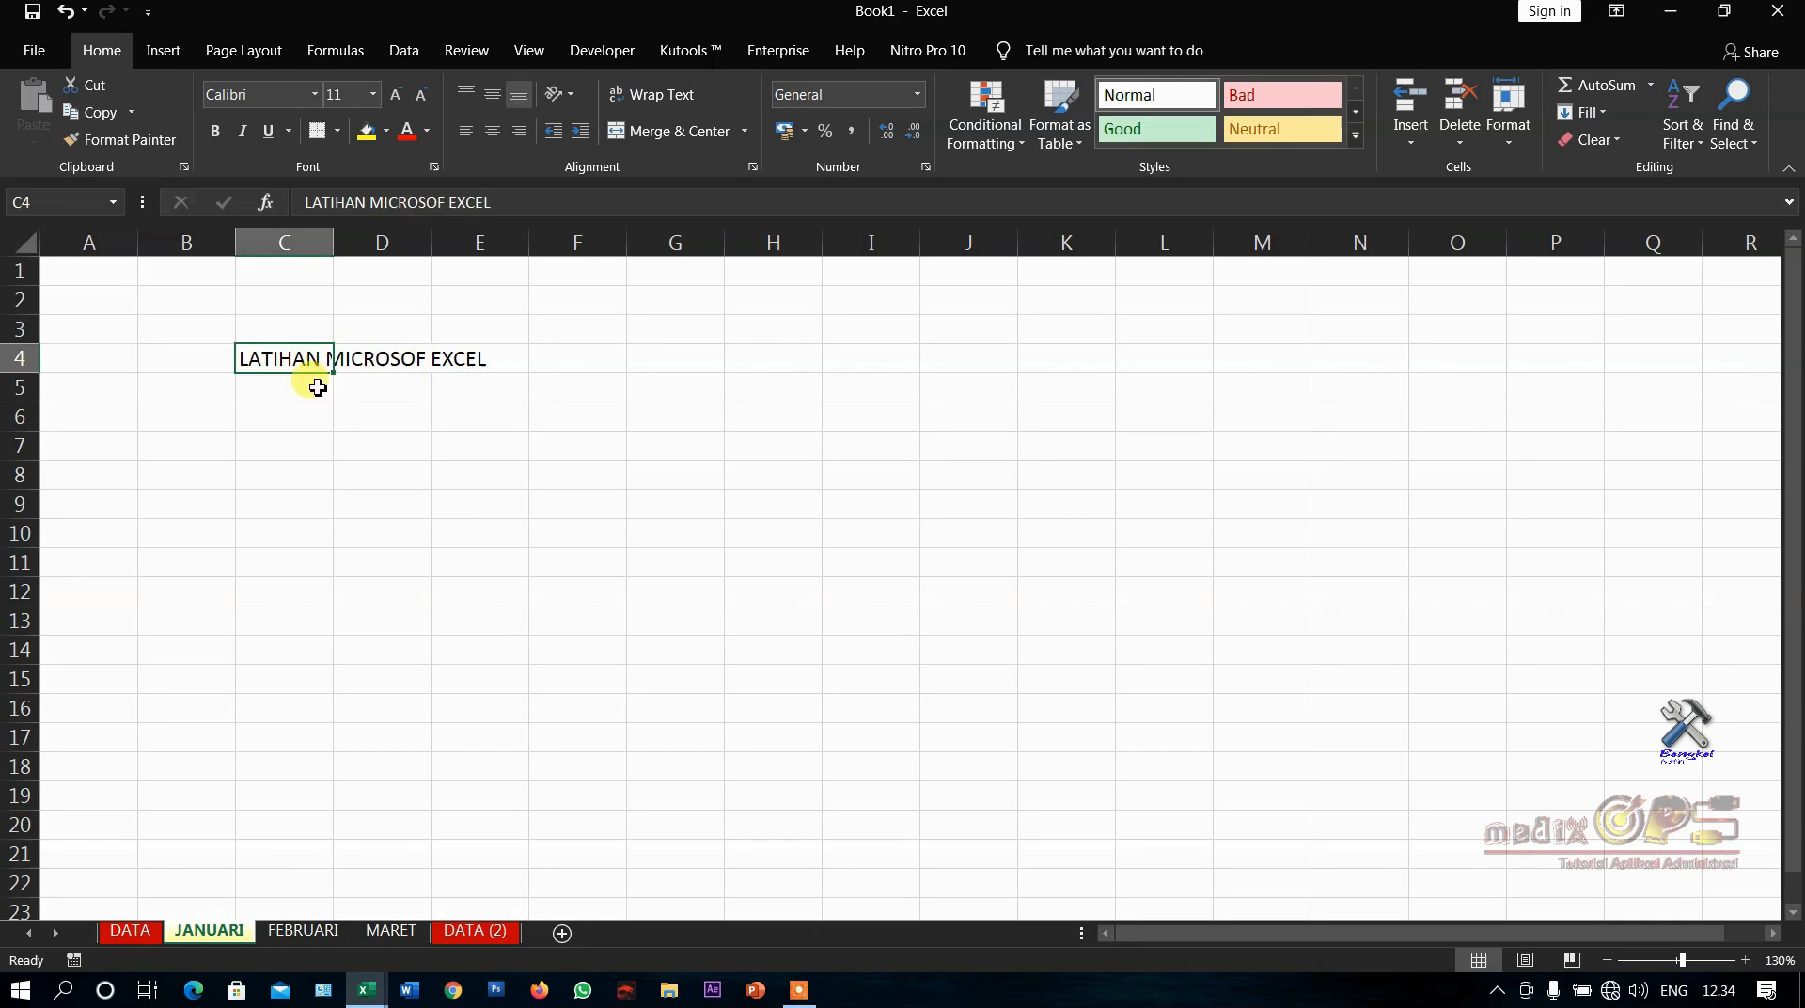
pyautogui.click(312, 386)
pyautogui.click(299, 357)
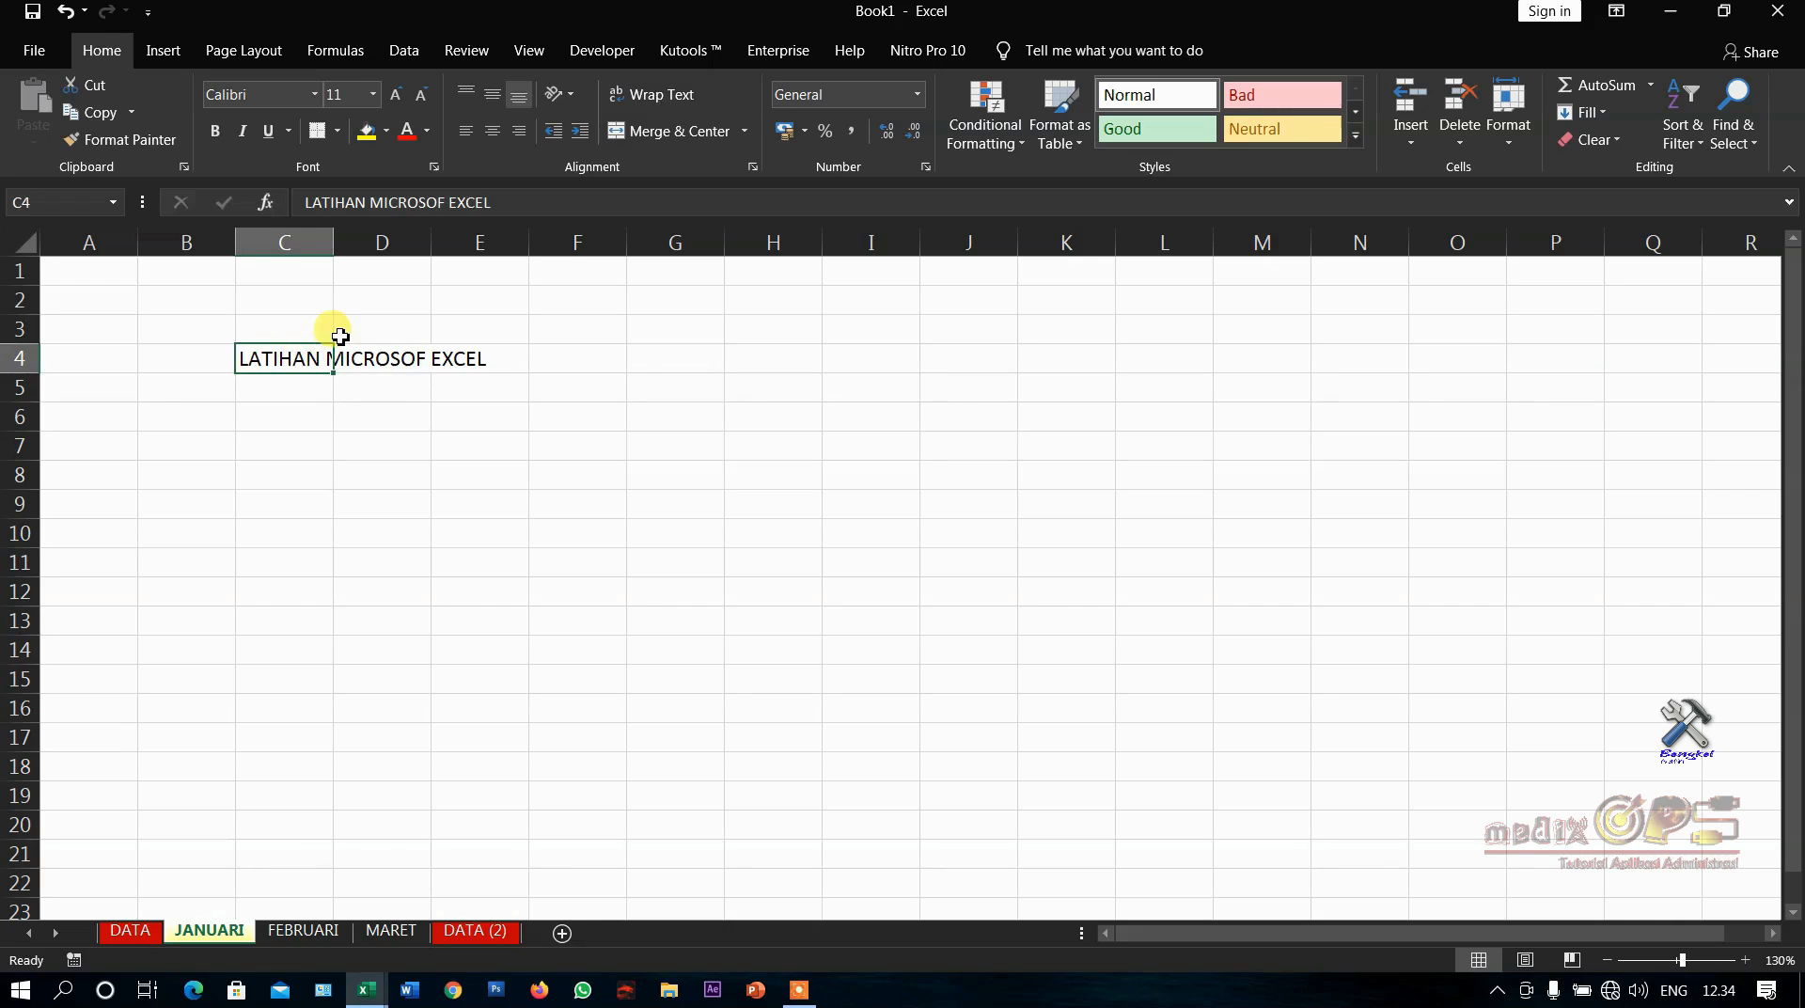
pyautogui.click(446, 205)
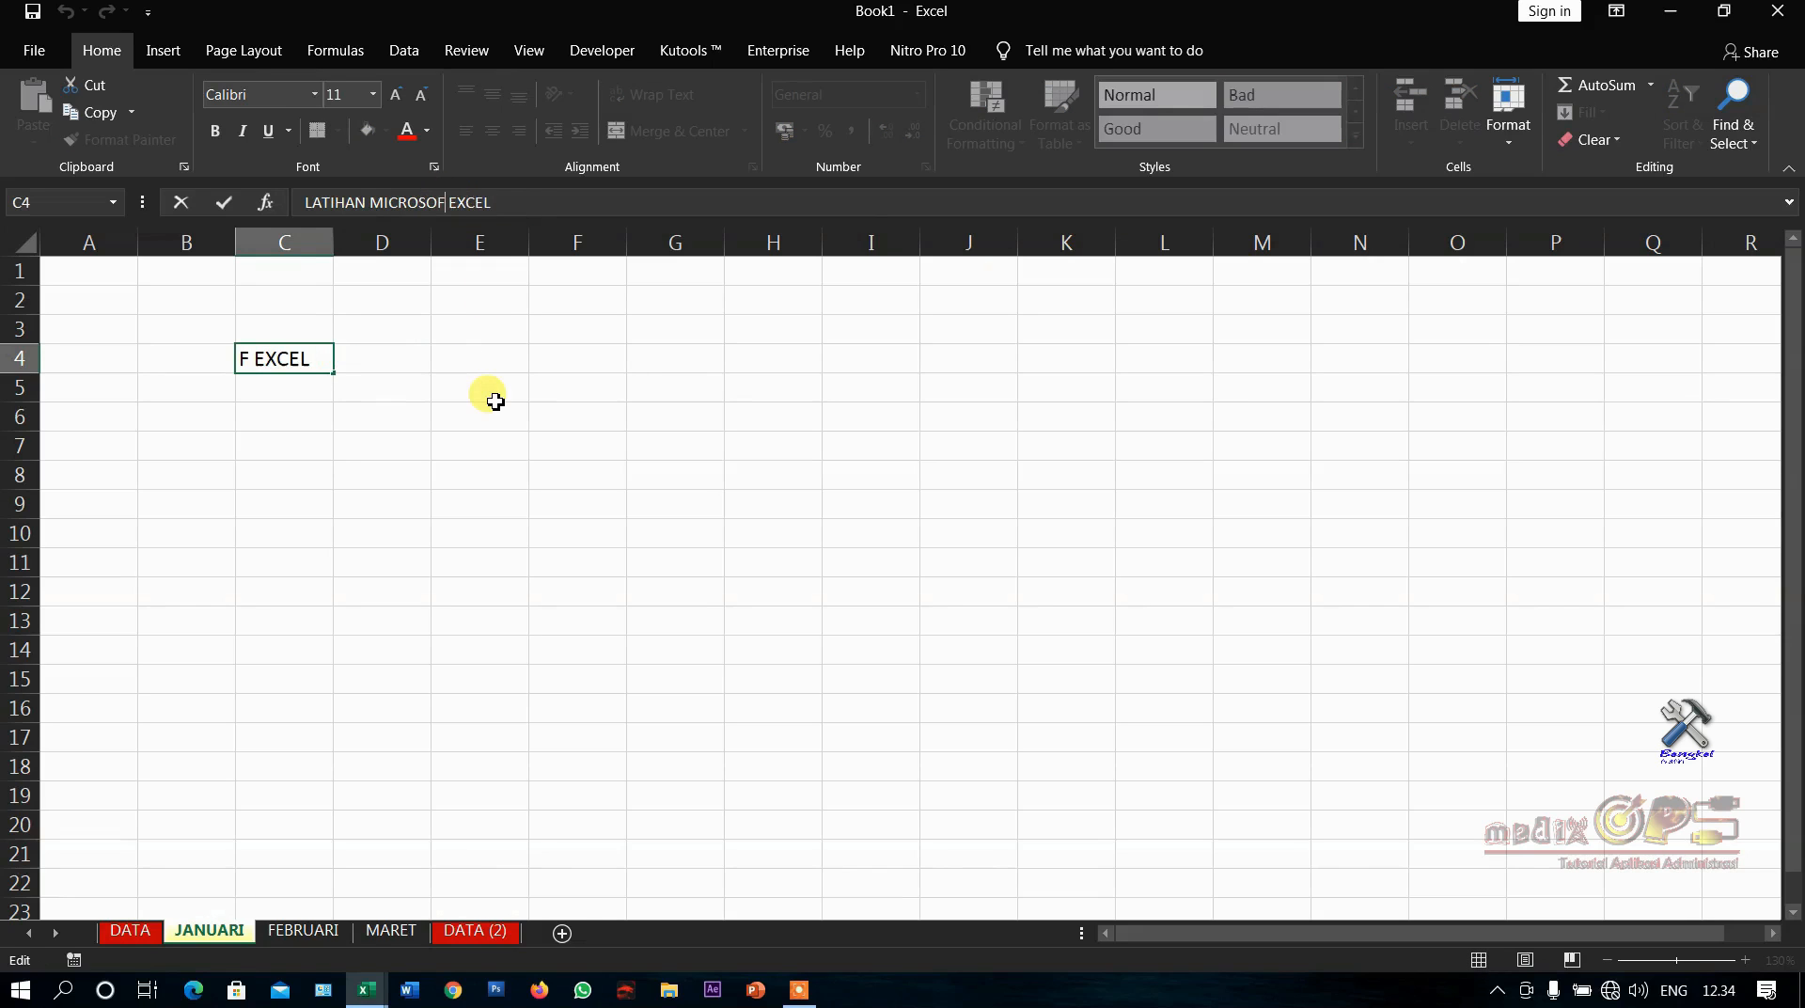
pyautogui.write('T')
pyautogui.press('Return')
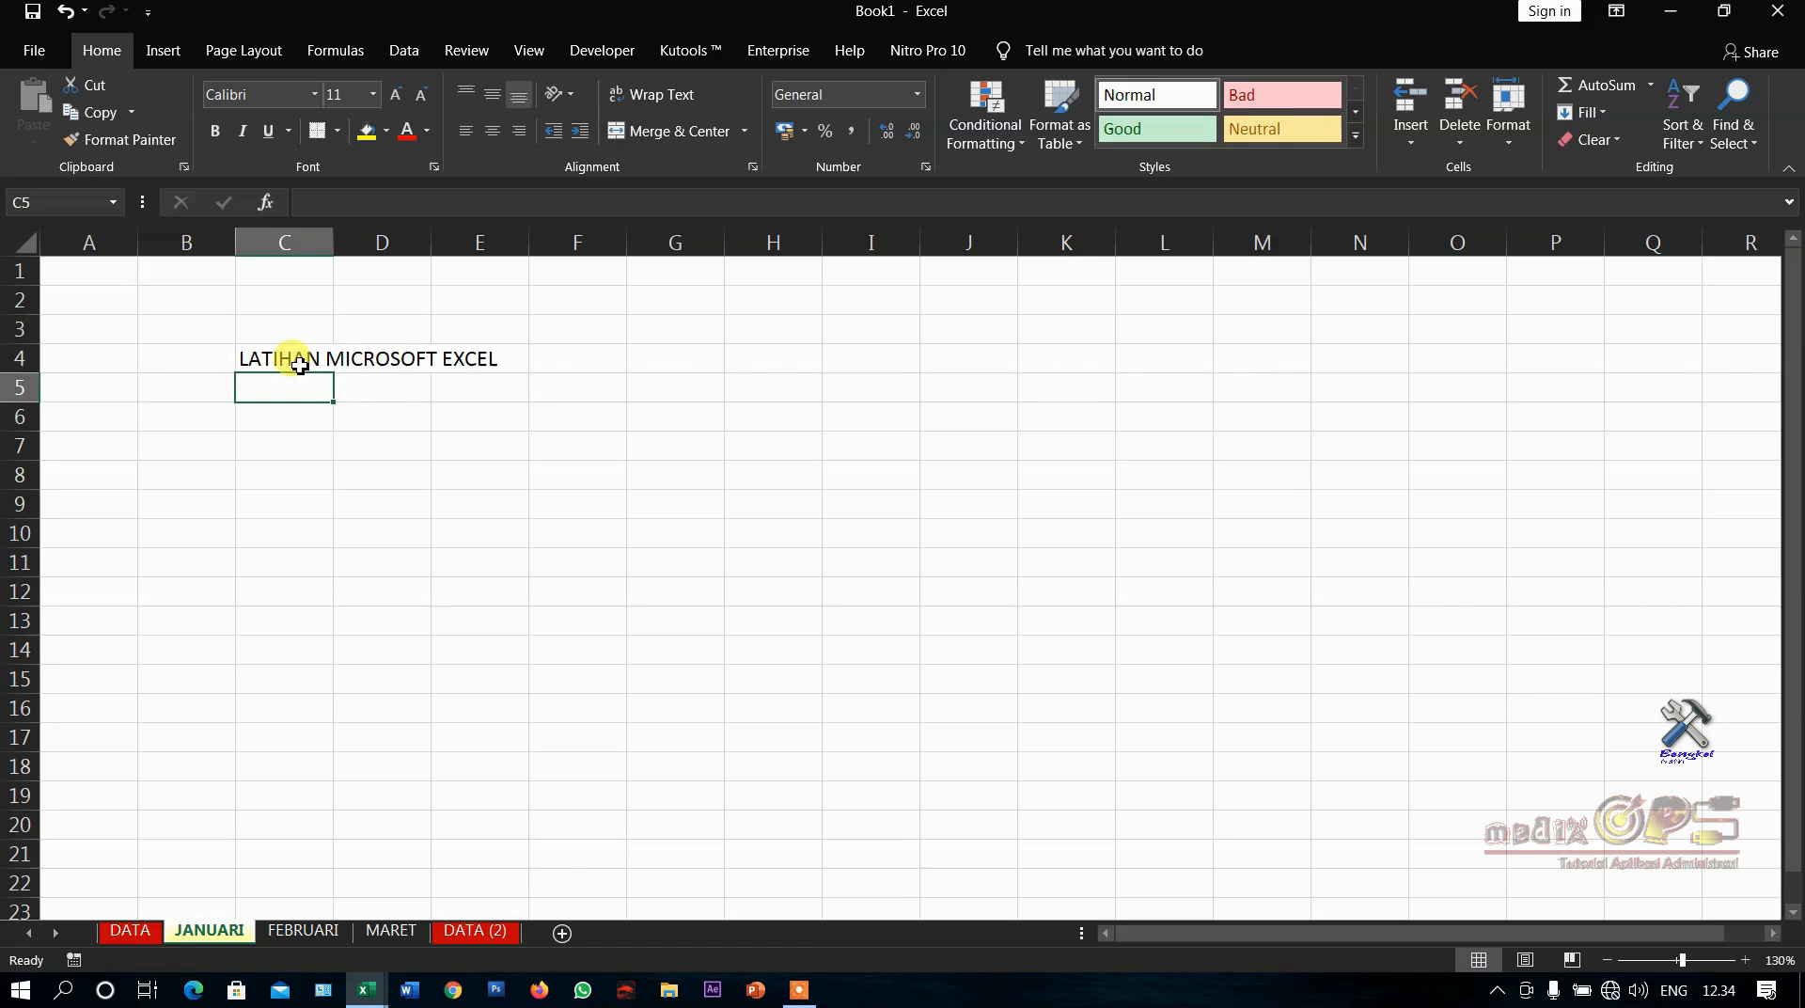
# Edit the text directly inside cell C4 to read "LATIHAN-LATIHAN MICROSOFT EXCEL"
pyautogui.click(299, 365)
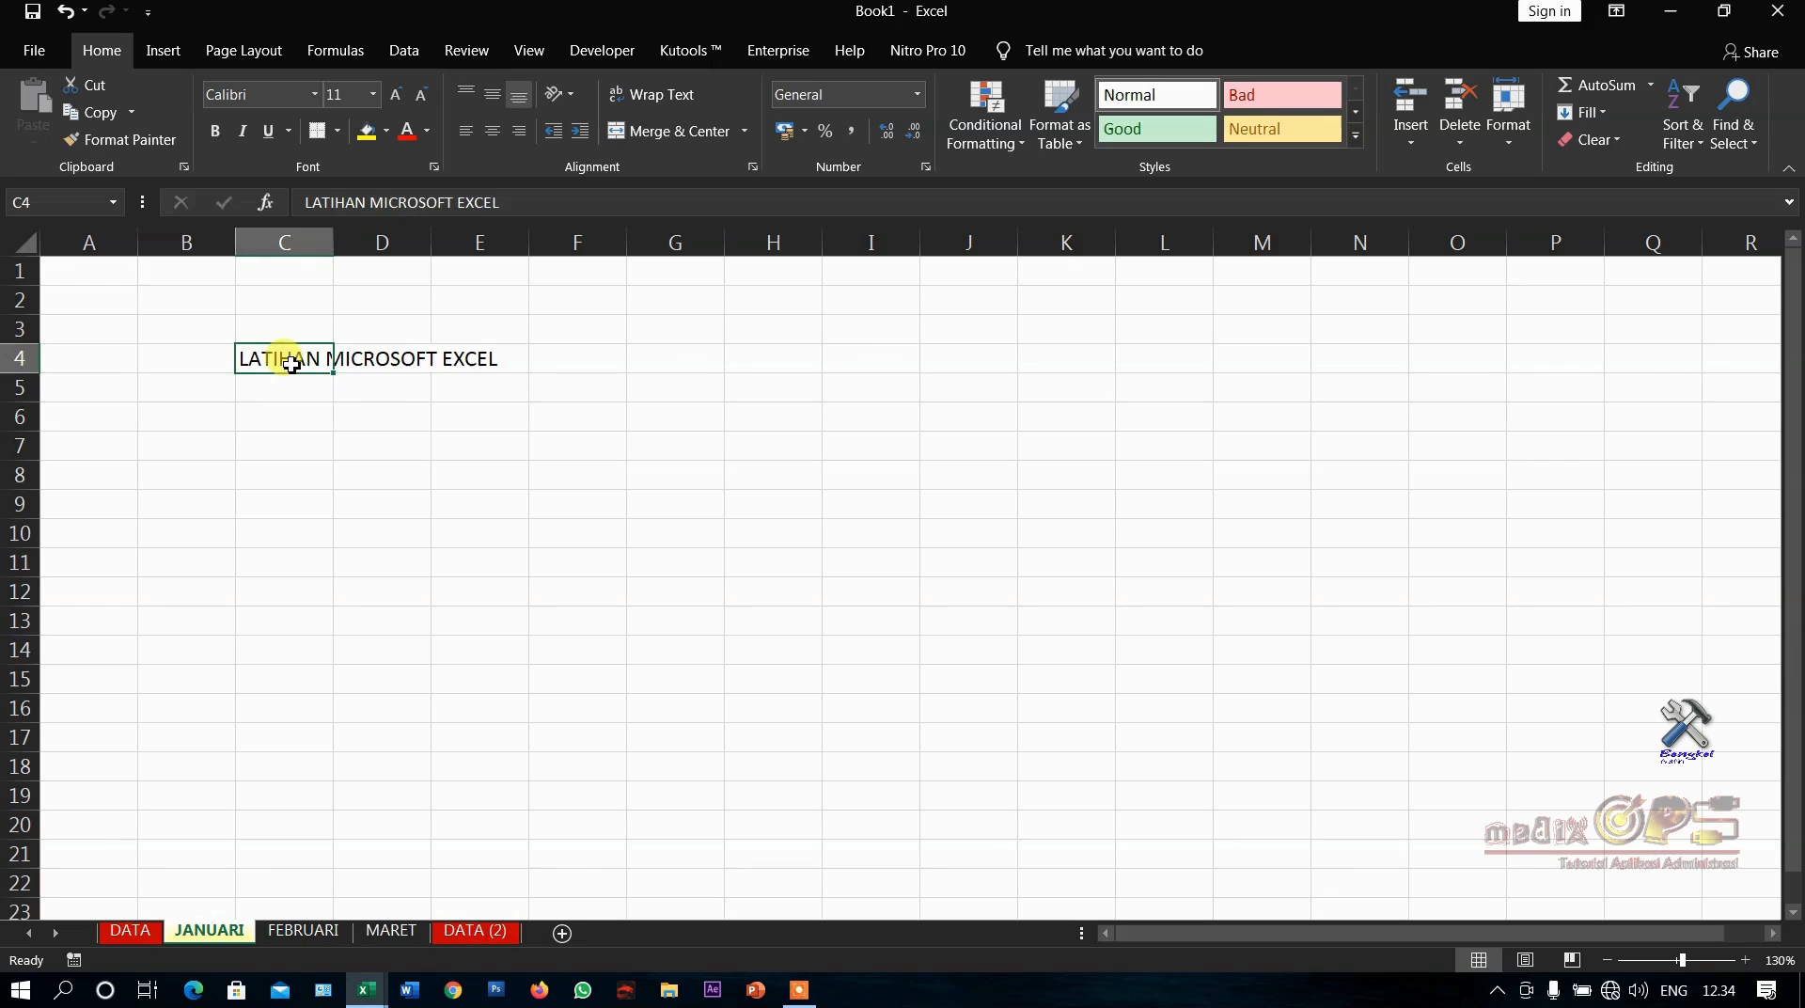
pyautogui.doubleClick(291, 363)
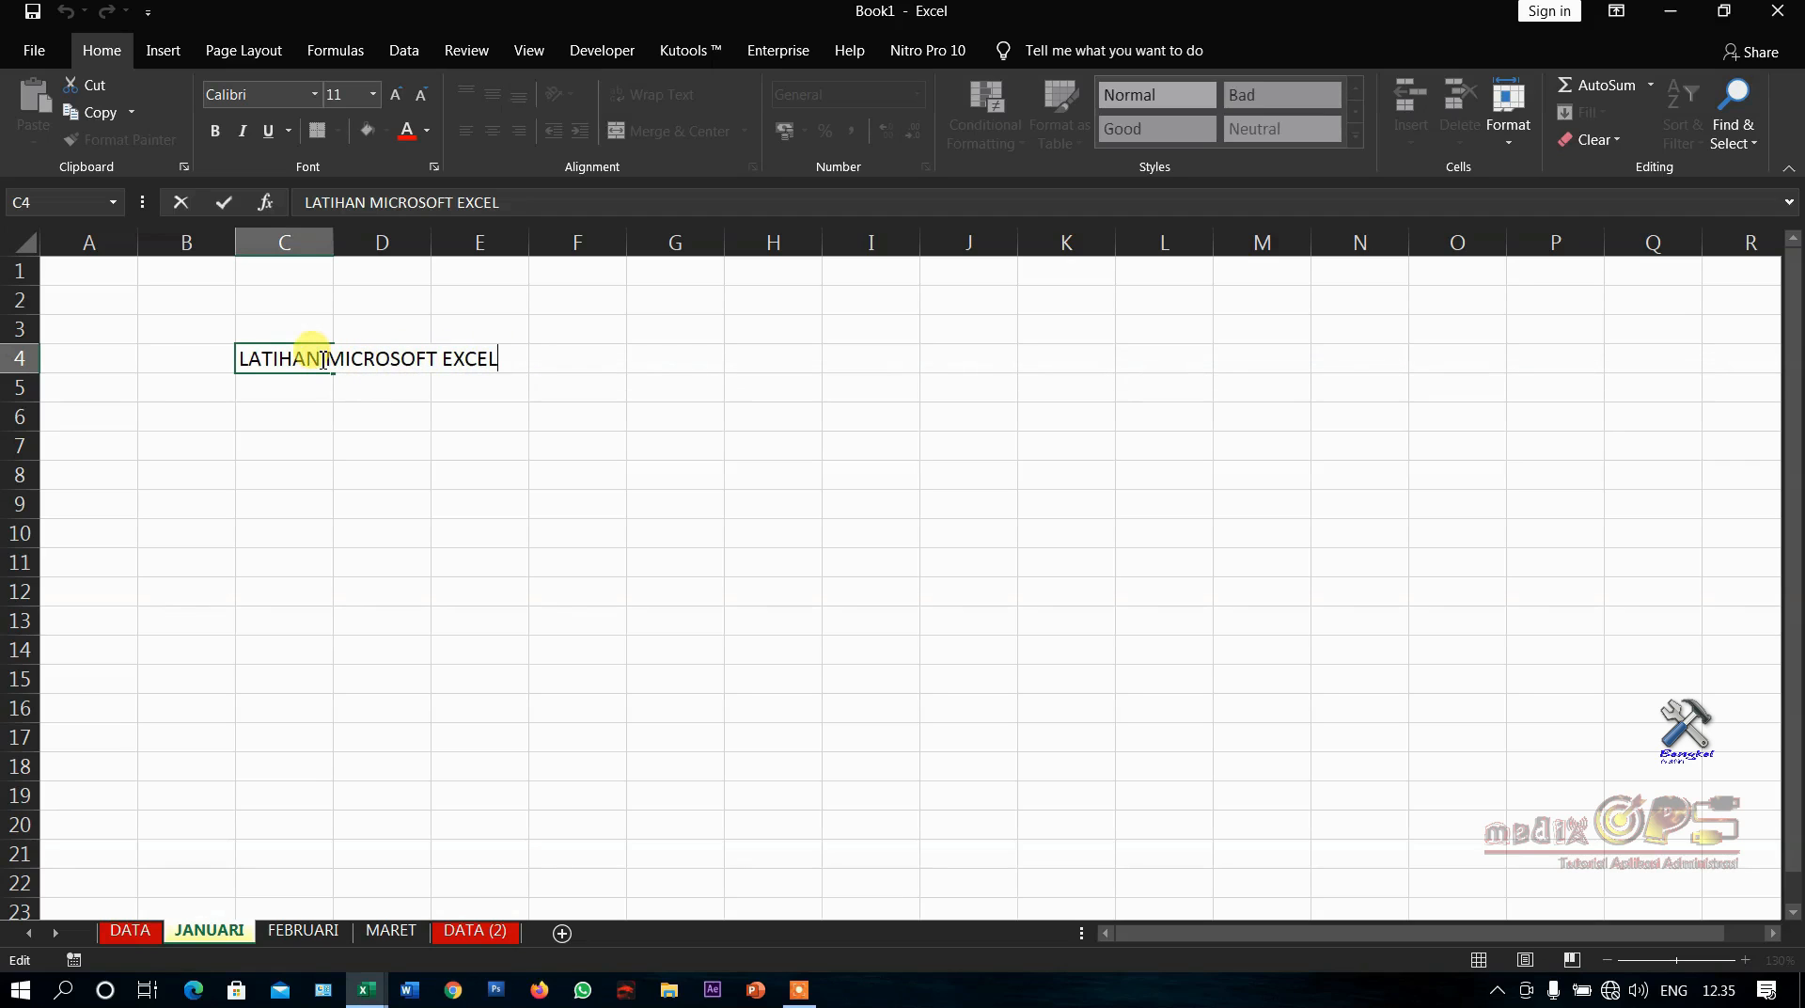
pyautogui.click(322, 360)
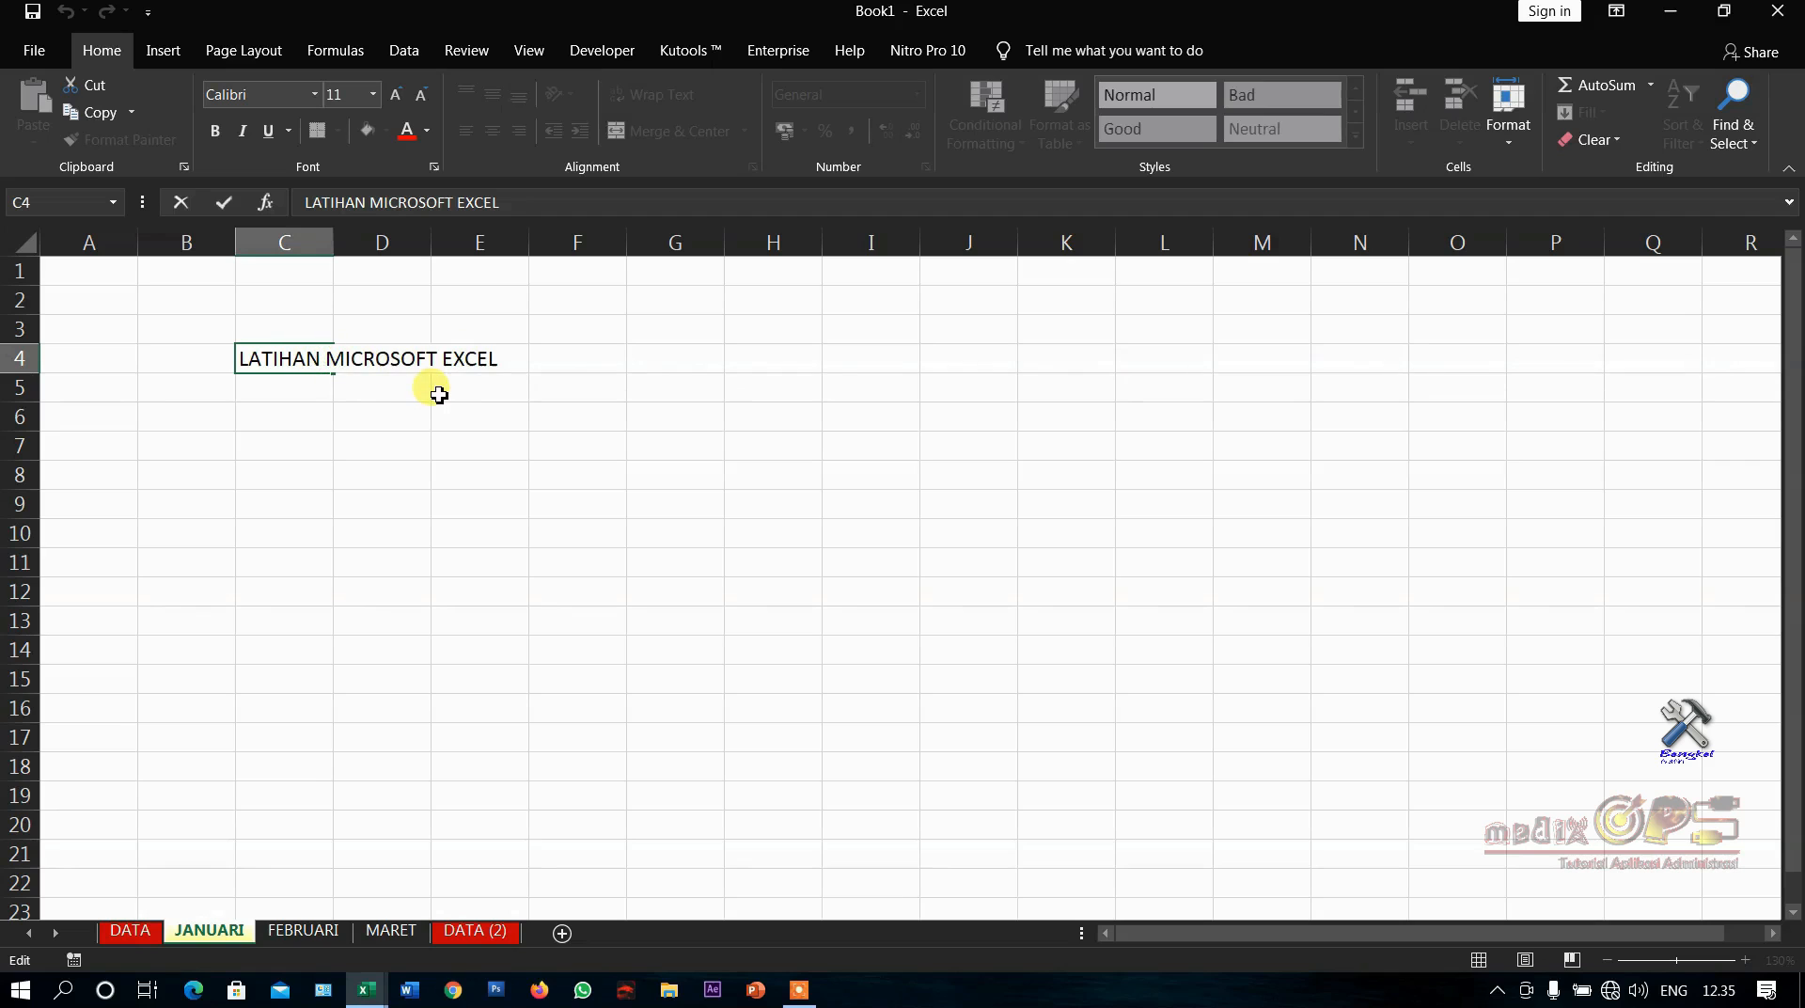
pyautogui.write('-LATIHAN')
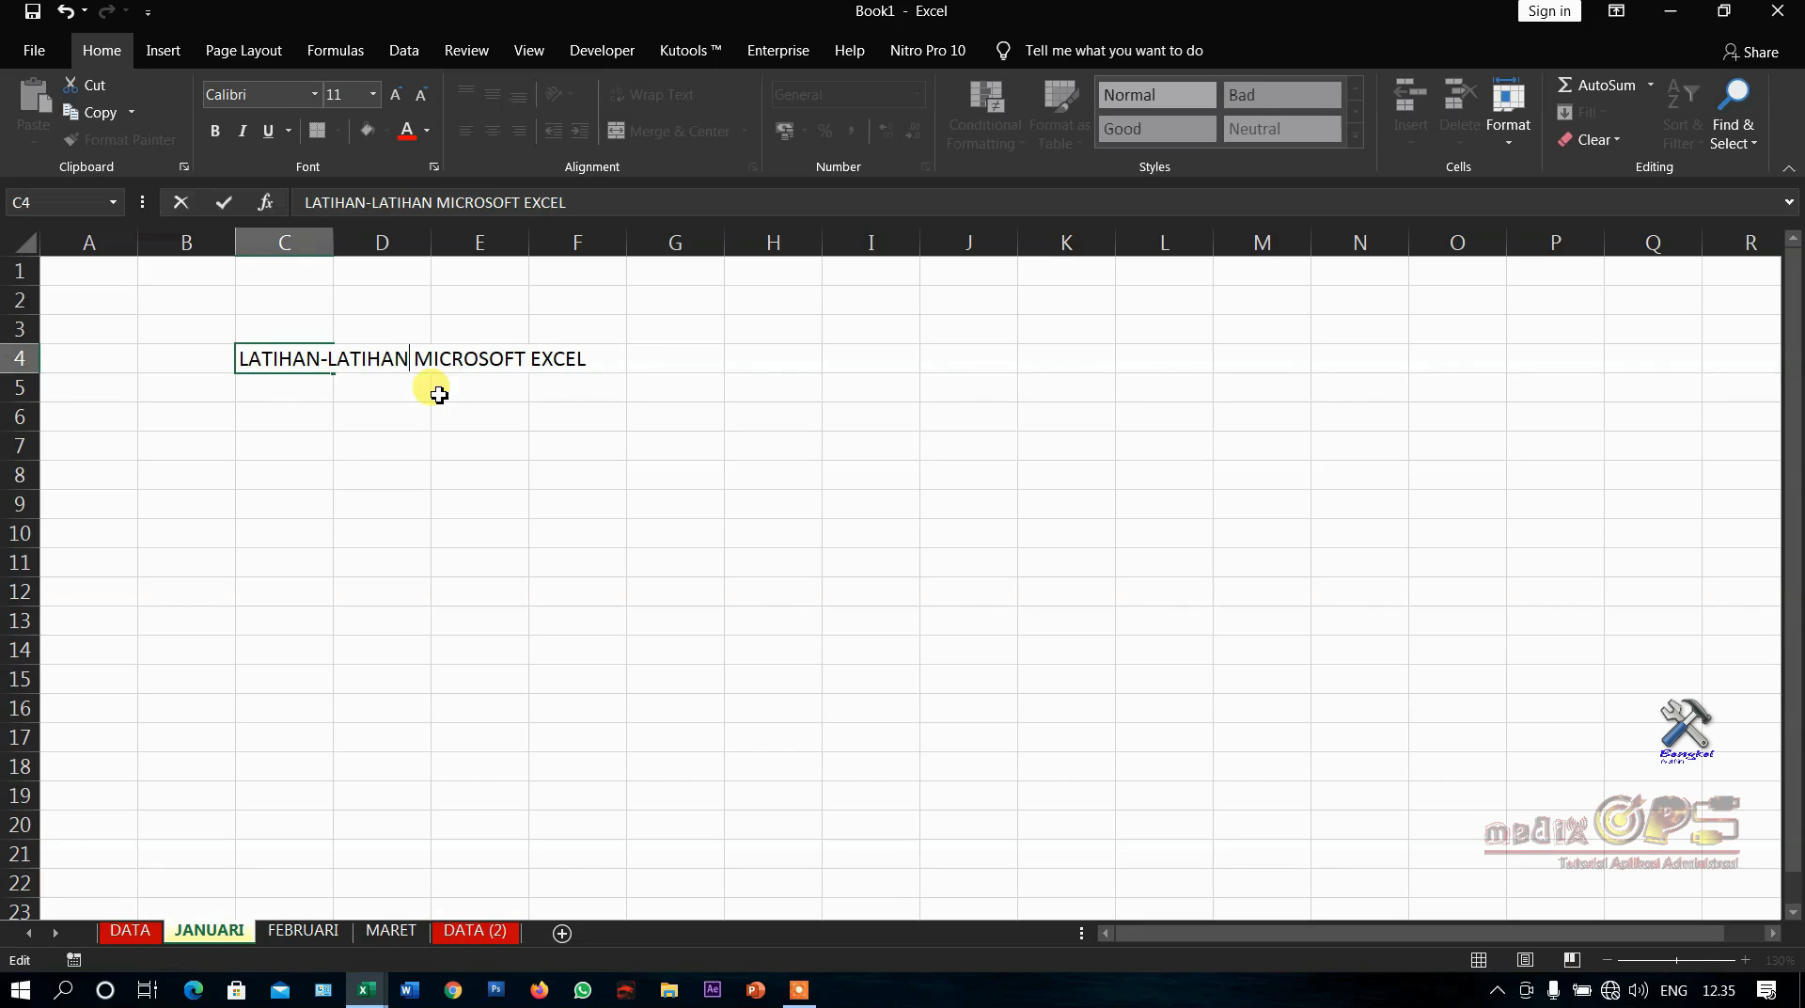
pyautogui.press('Return')
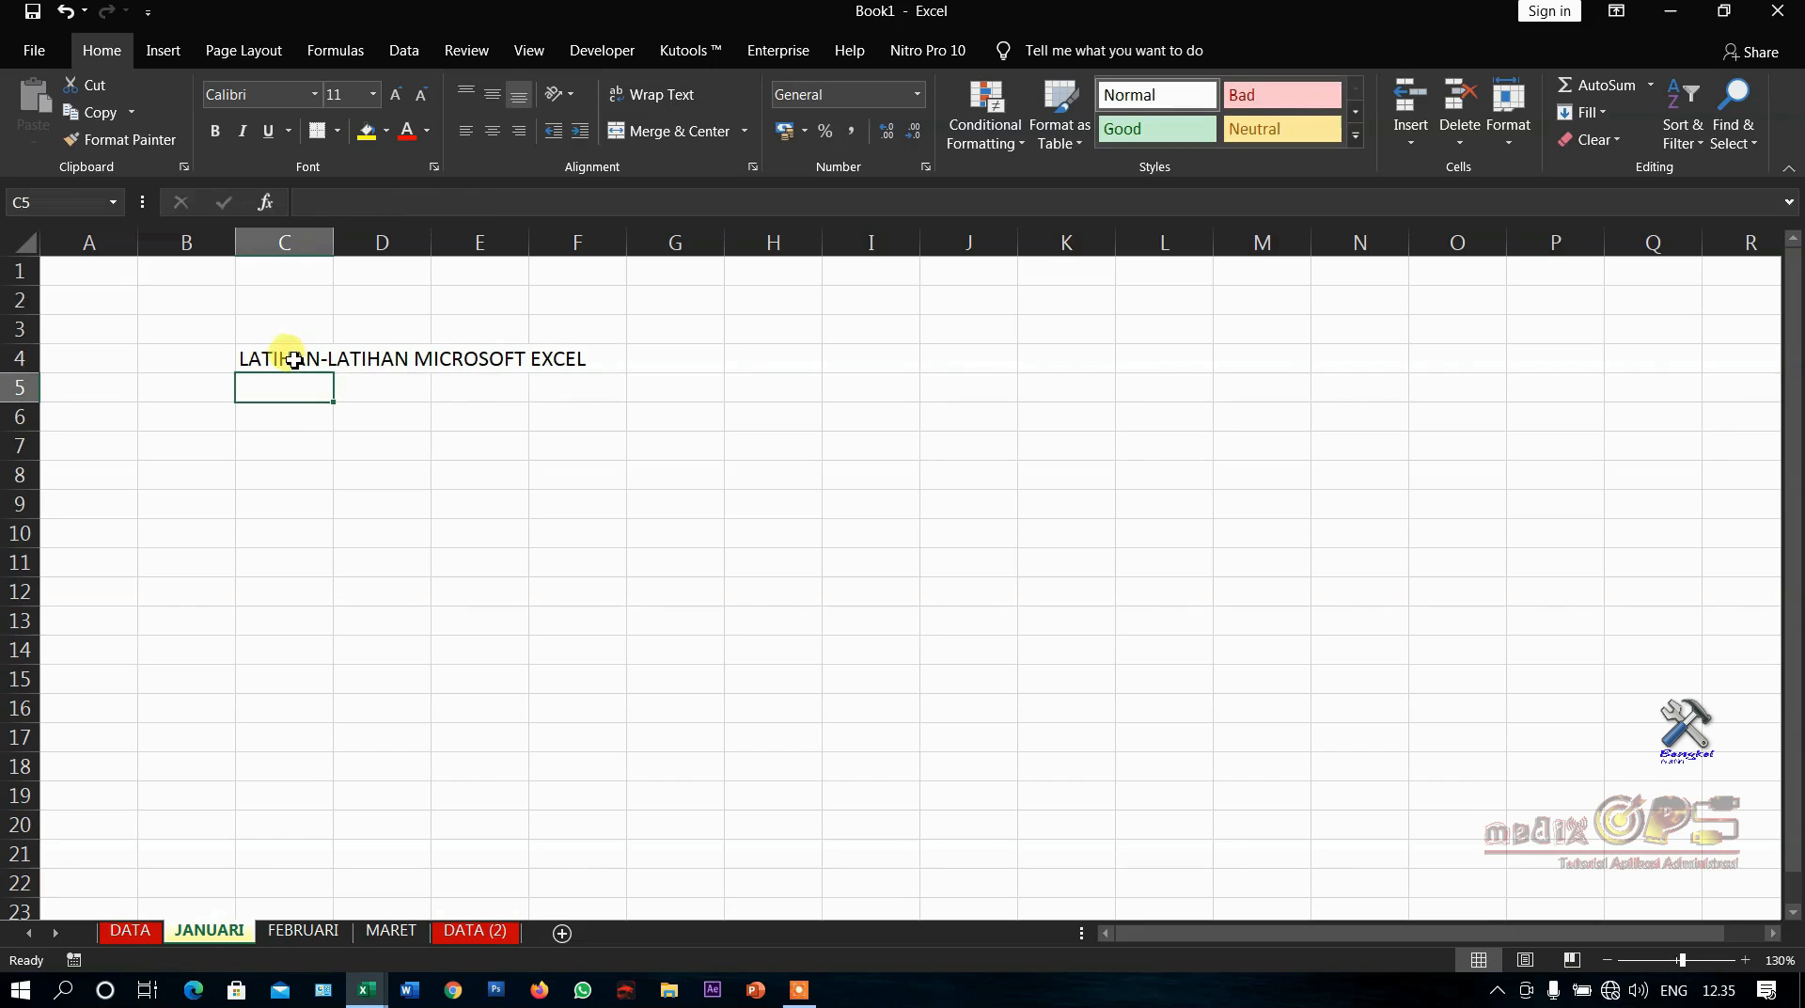
# Undo the last text edit in cell C4
pyautogui.click(289, 359)
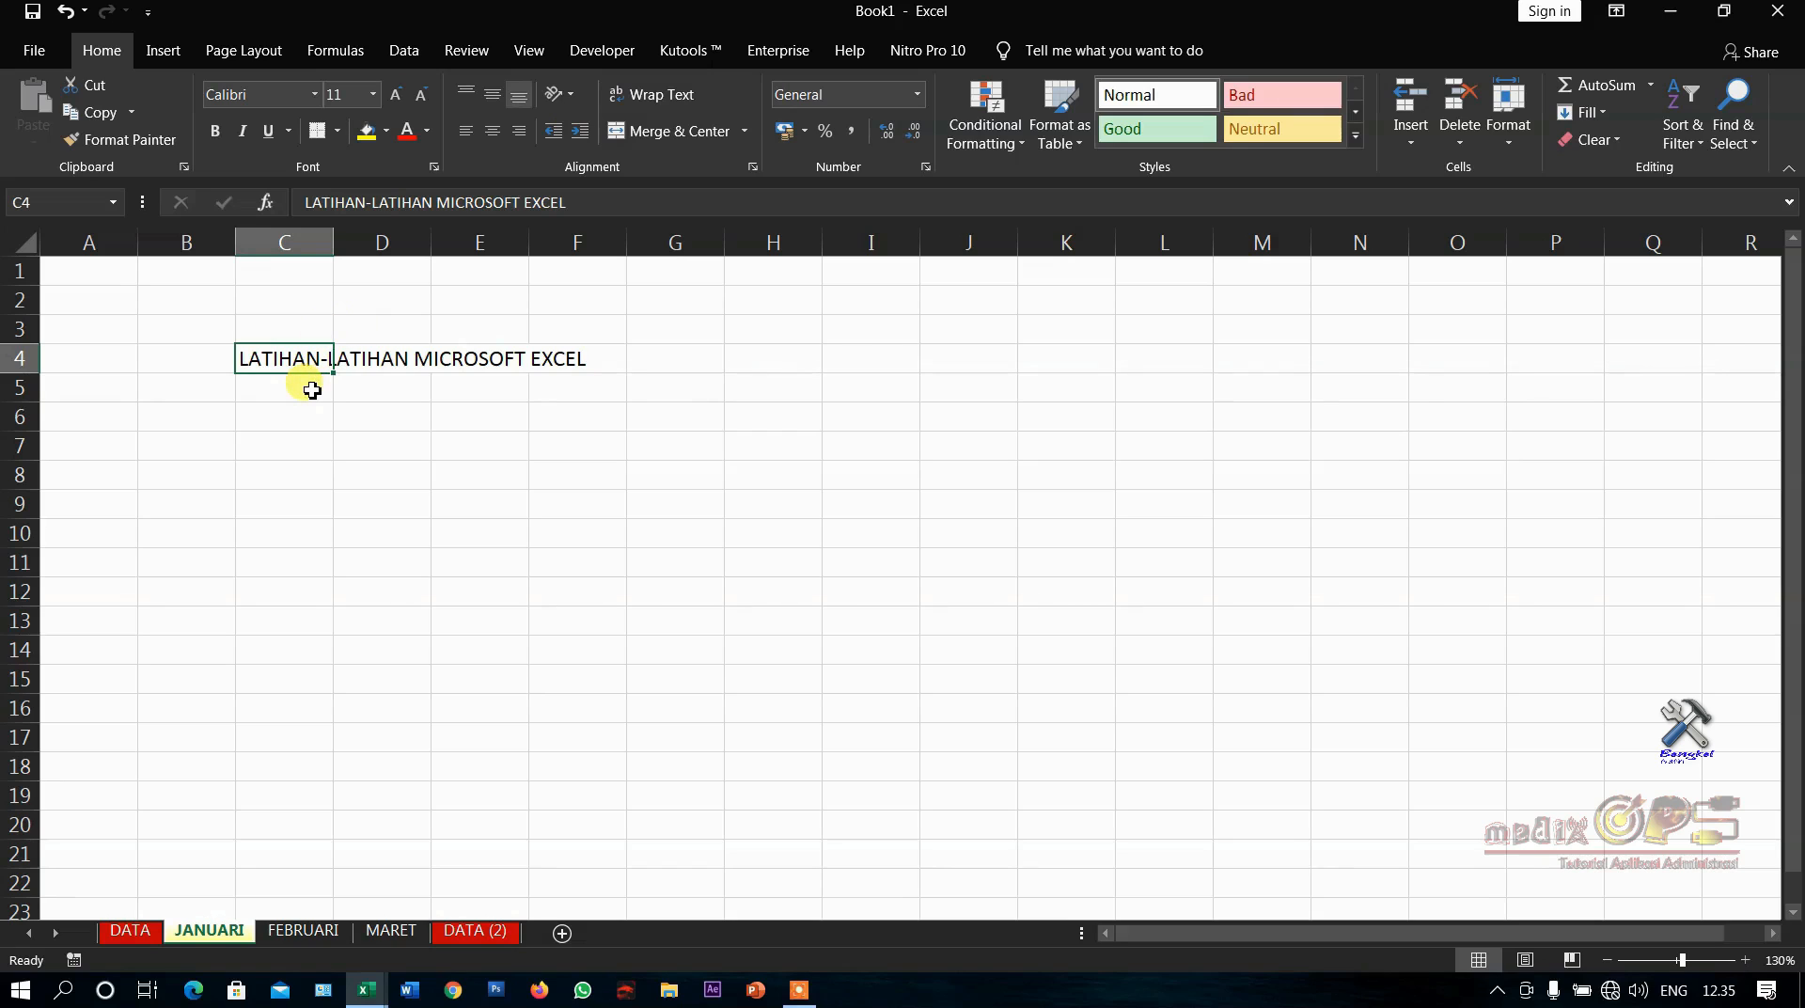
pyautogui.click(311, 391)
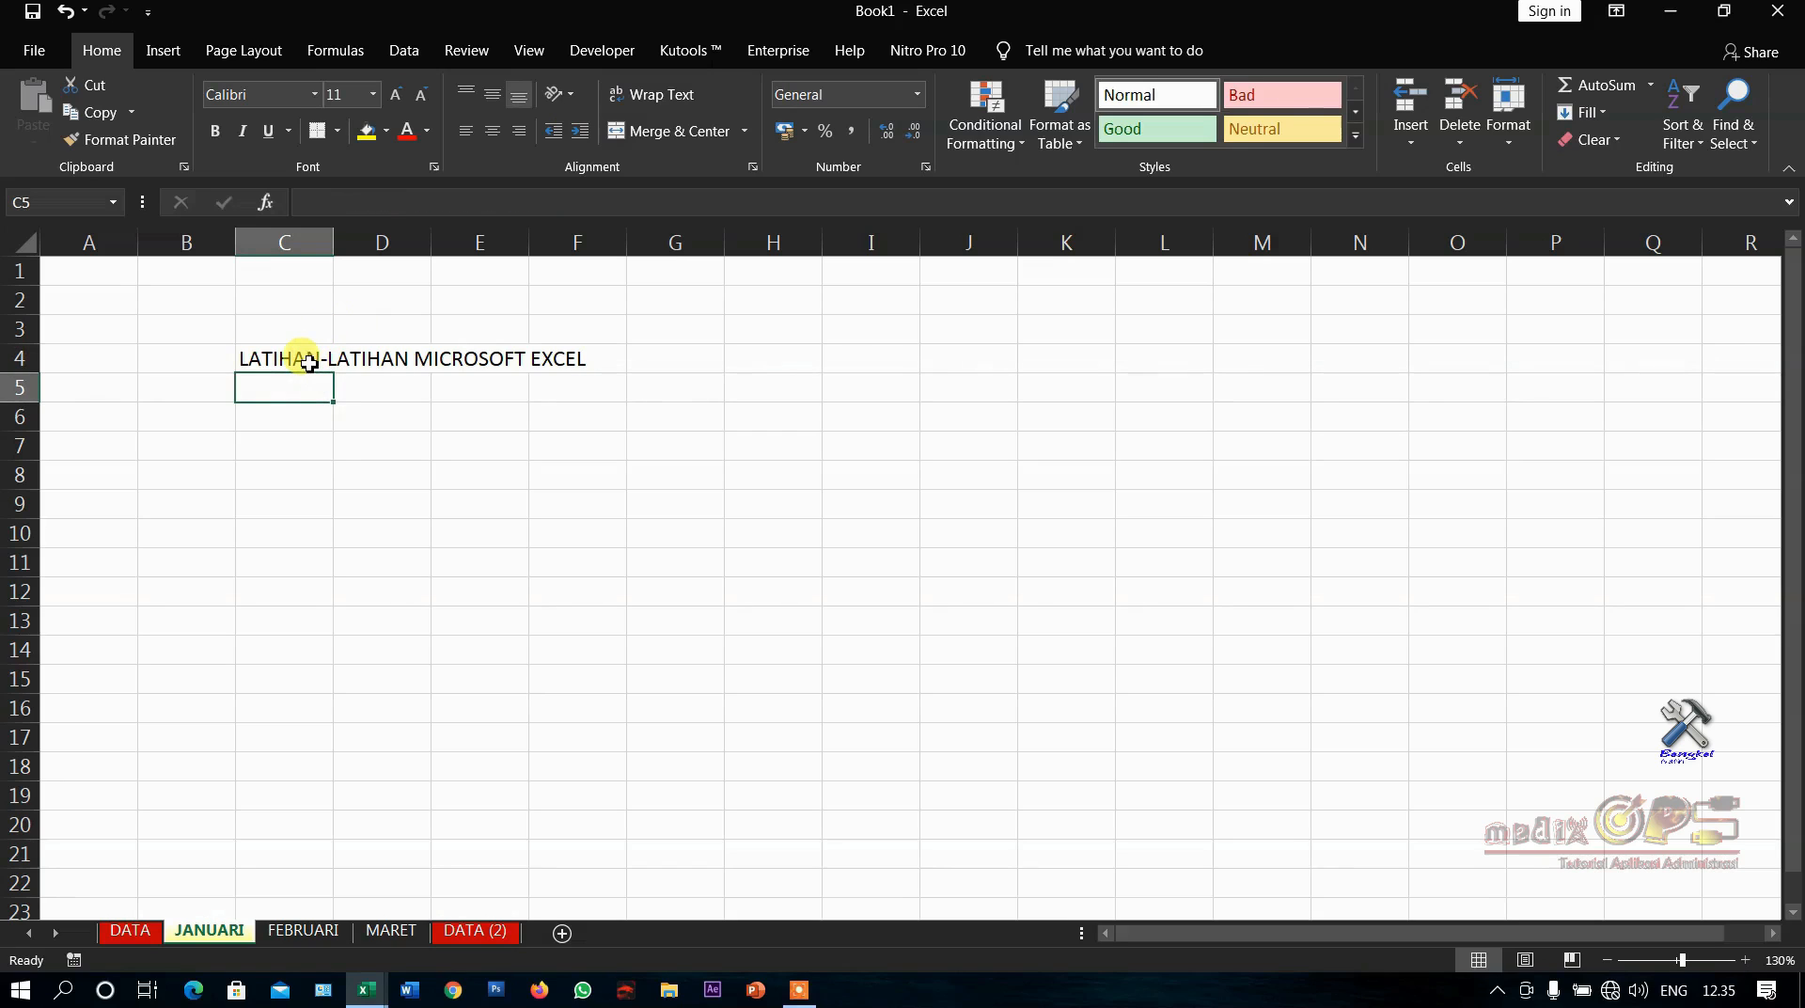
pyautogui.click(308, 363)
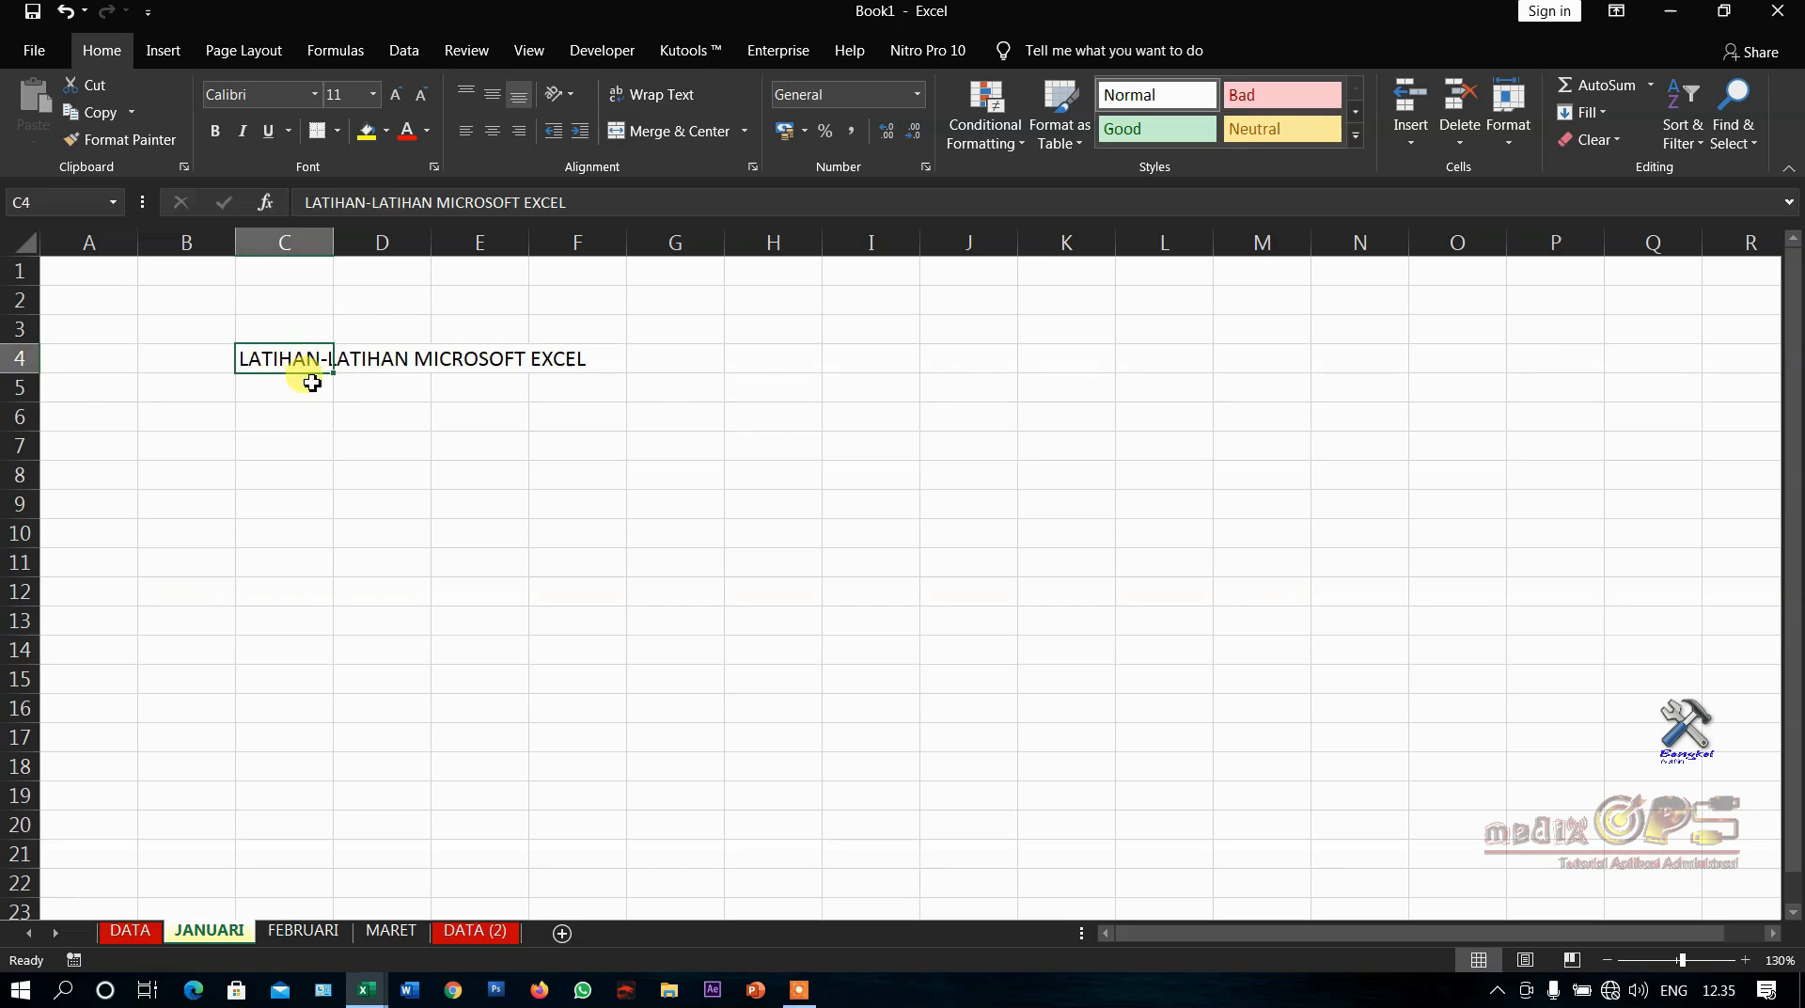
pyautogui.click(313, 383)
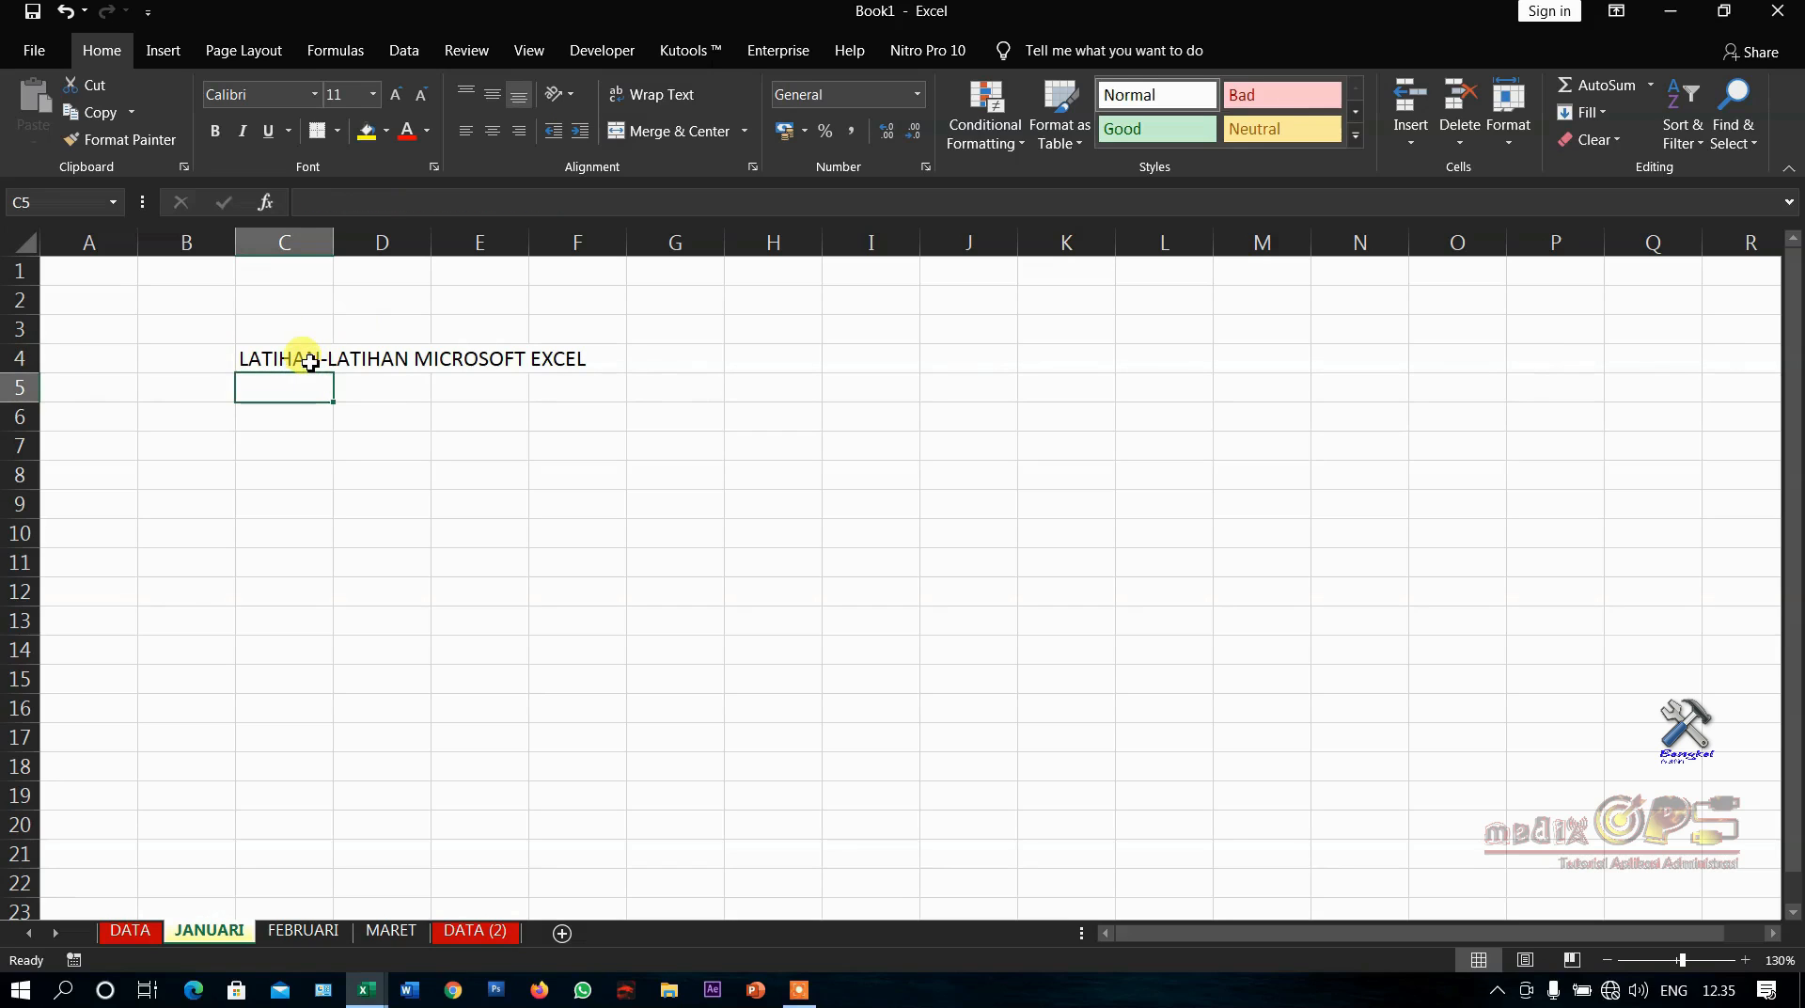
pyautogui.click(306, 361)
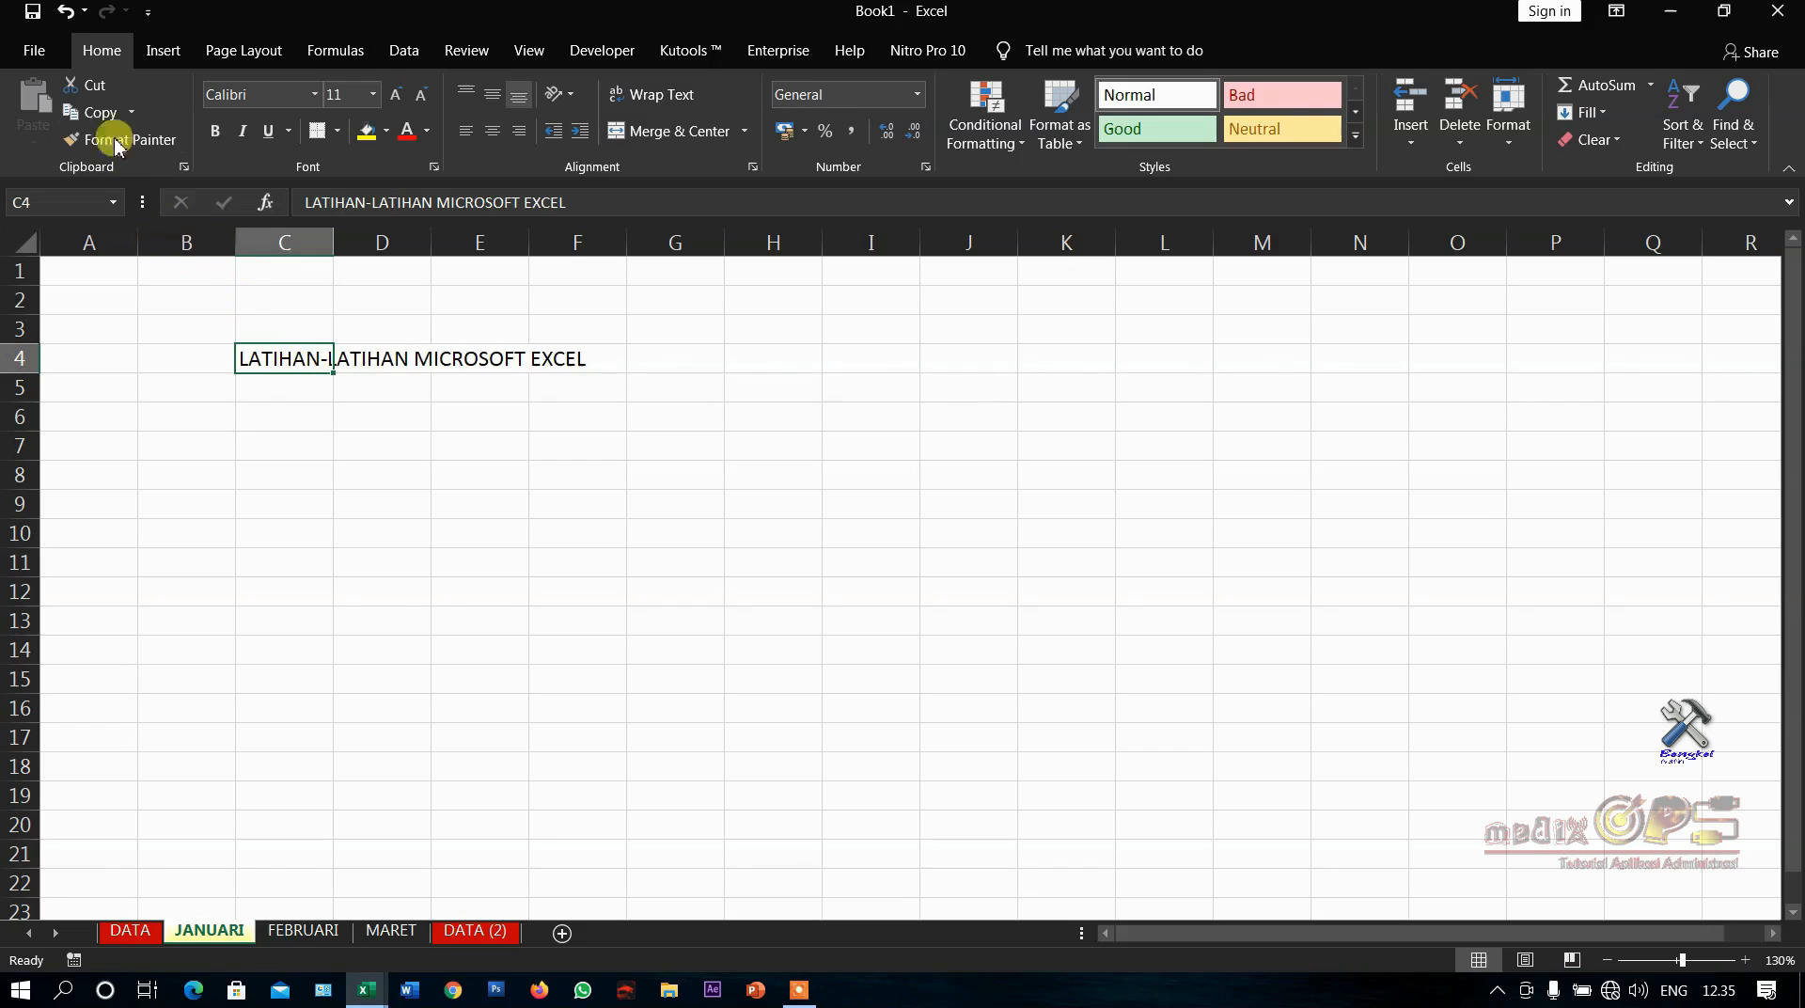
pyautogui.click(66, 13)
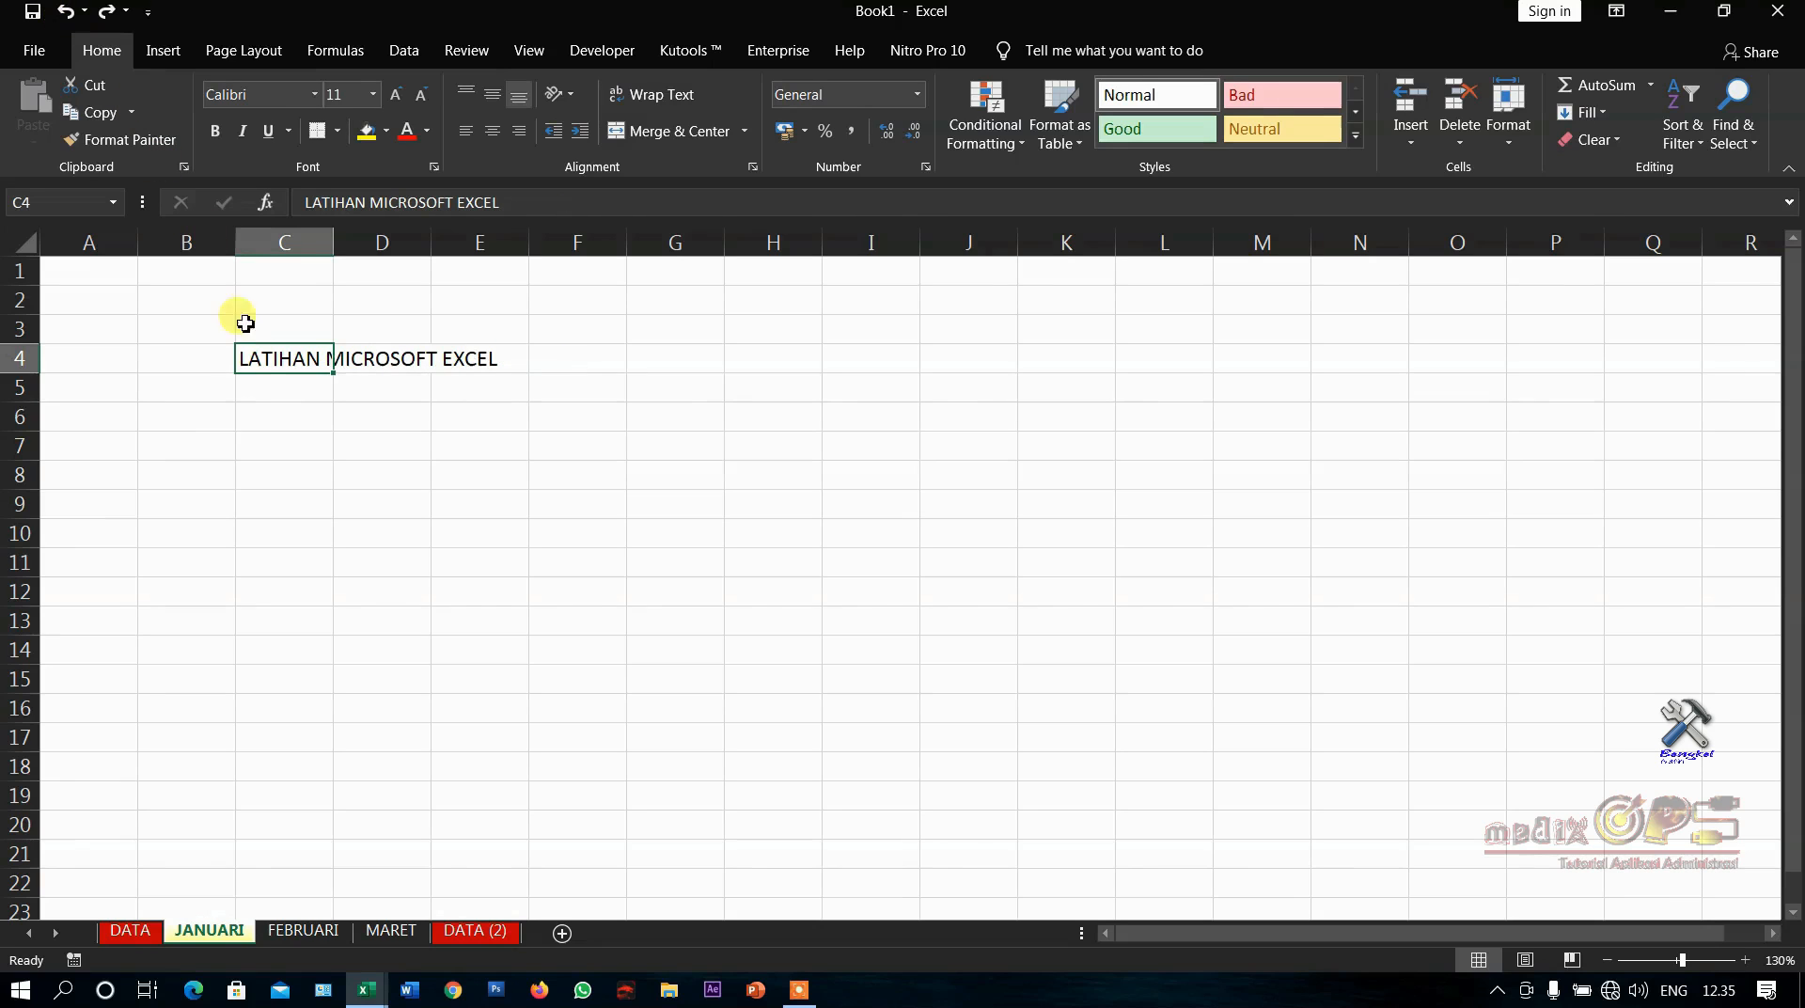
# Redo the undone edit so that cell C4 reads "LATIHAN-LATIHAN MICROSOFT EXCEL" again
pyautogui.click(290, 410)
pyautogui.click(273, 356)
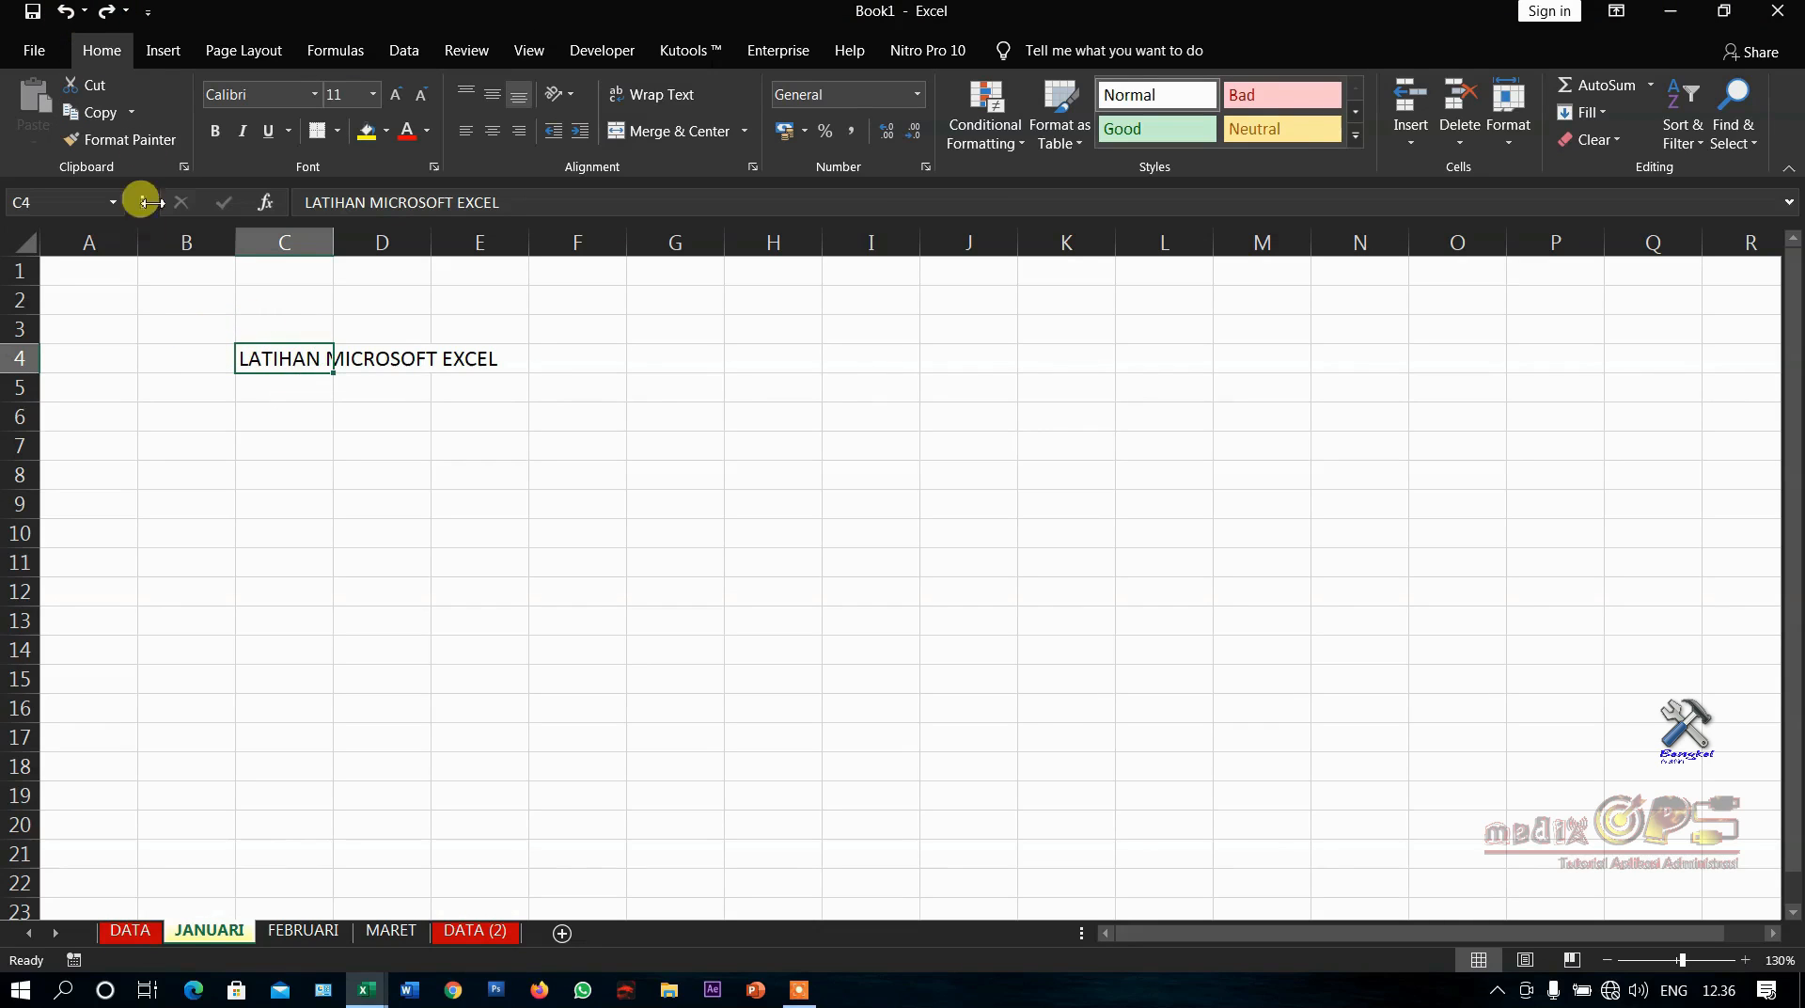
pyautogui.click(104, 16)
pyautogui.click(275, 385)
pyautogui.click(263, 352)
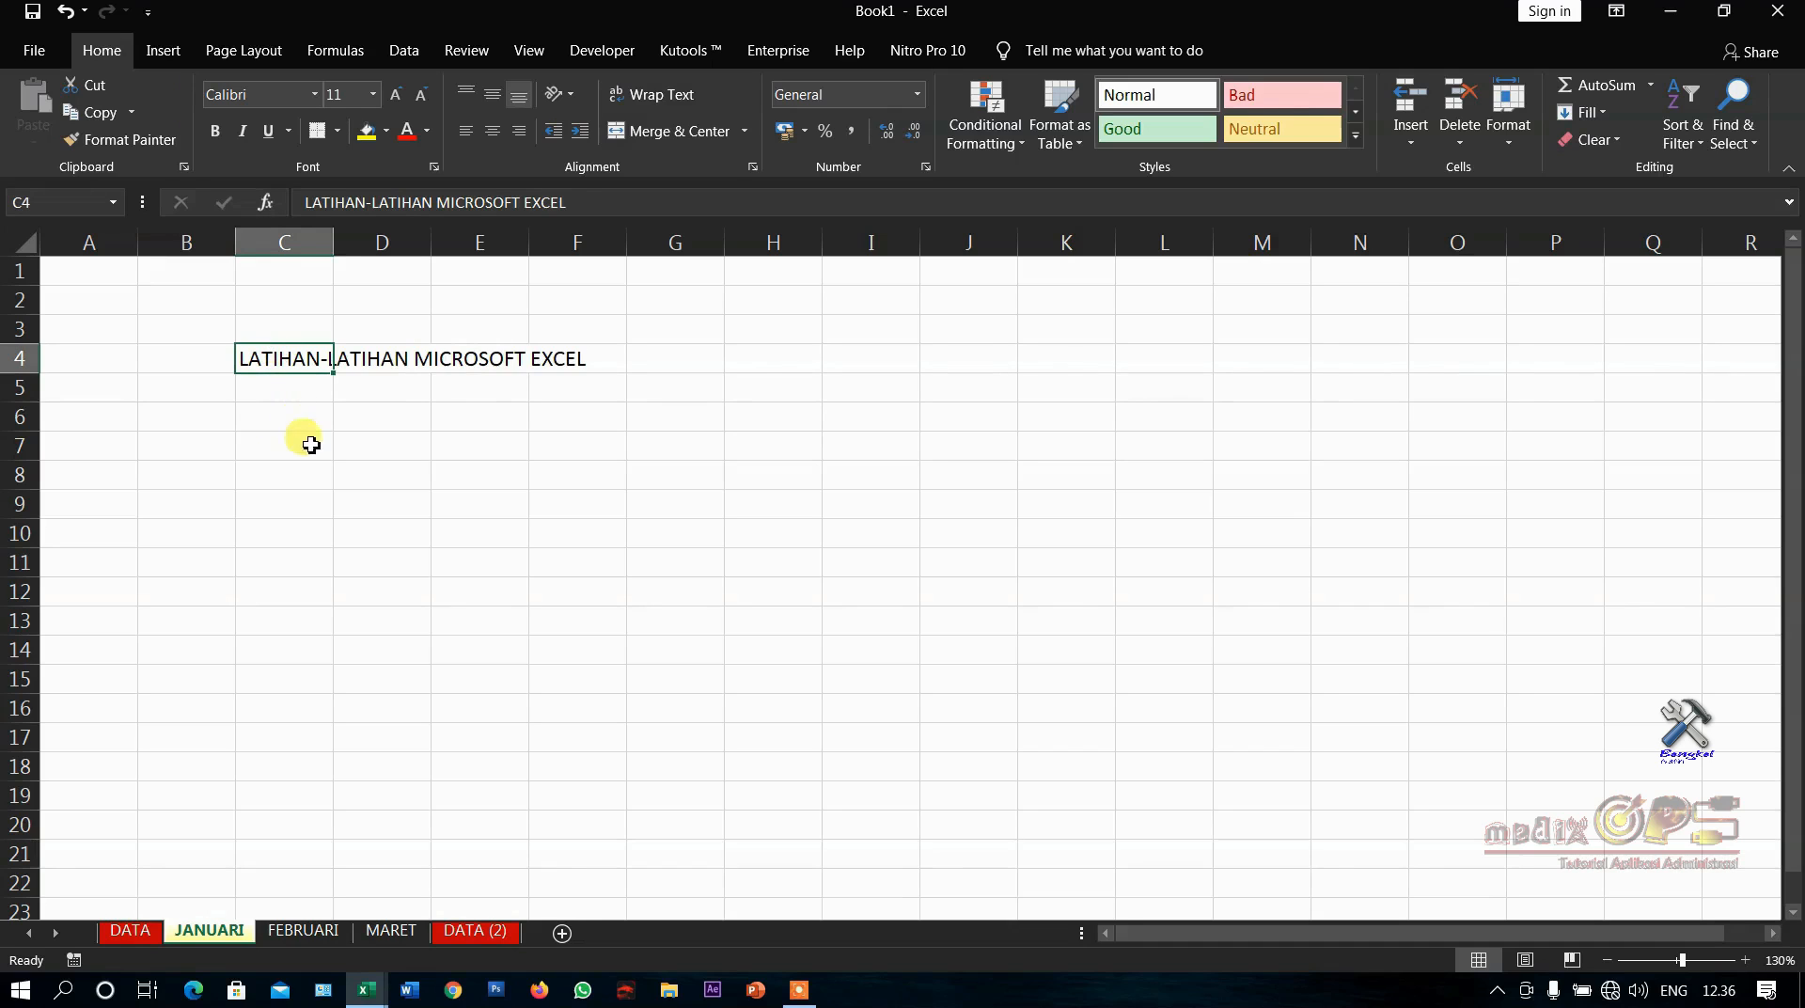
pyautogui.click(252, 455)
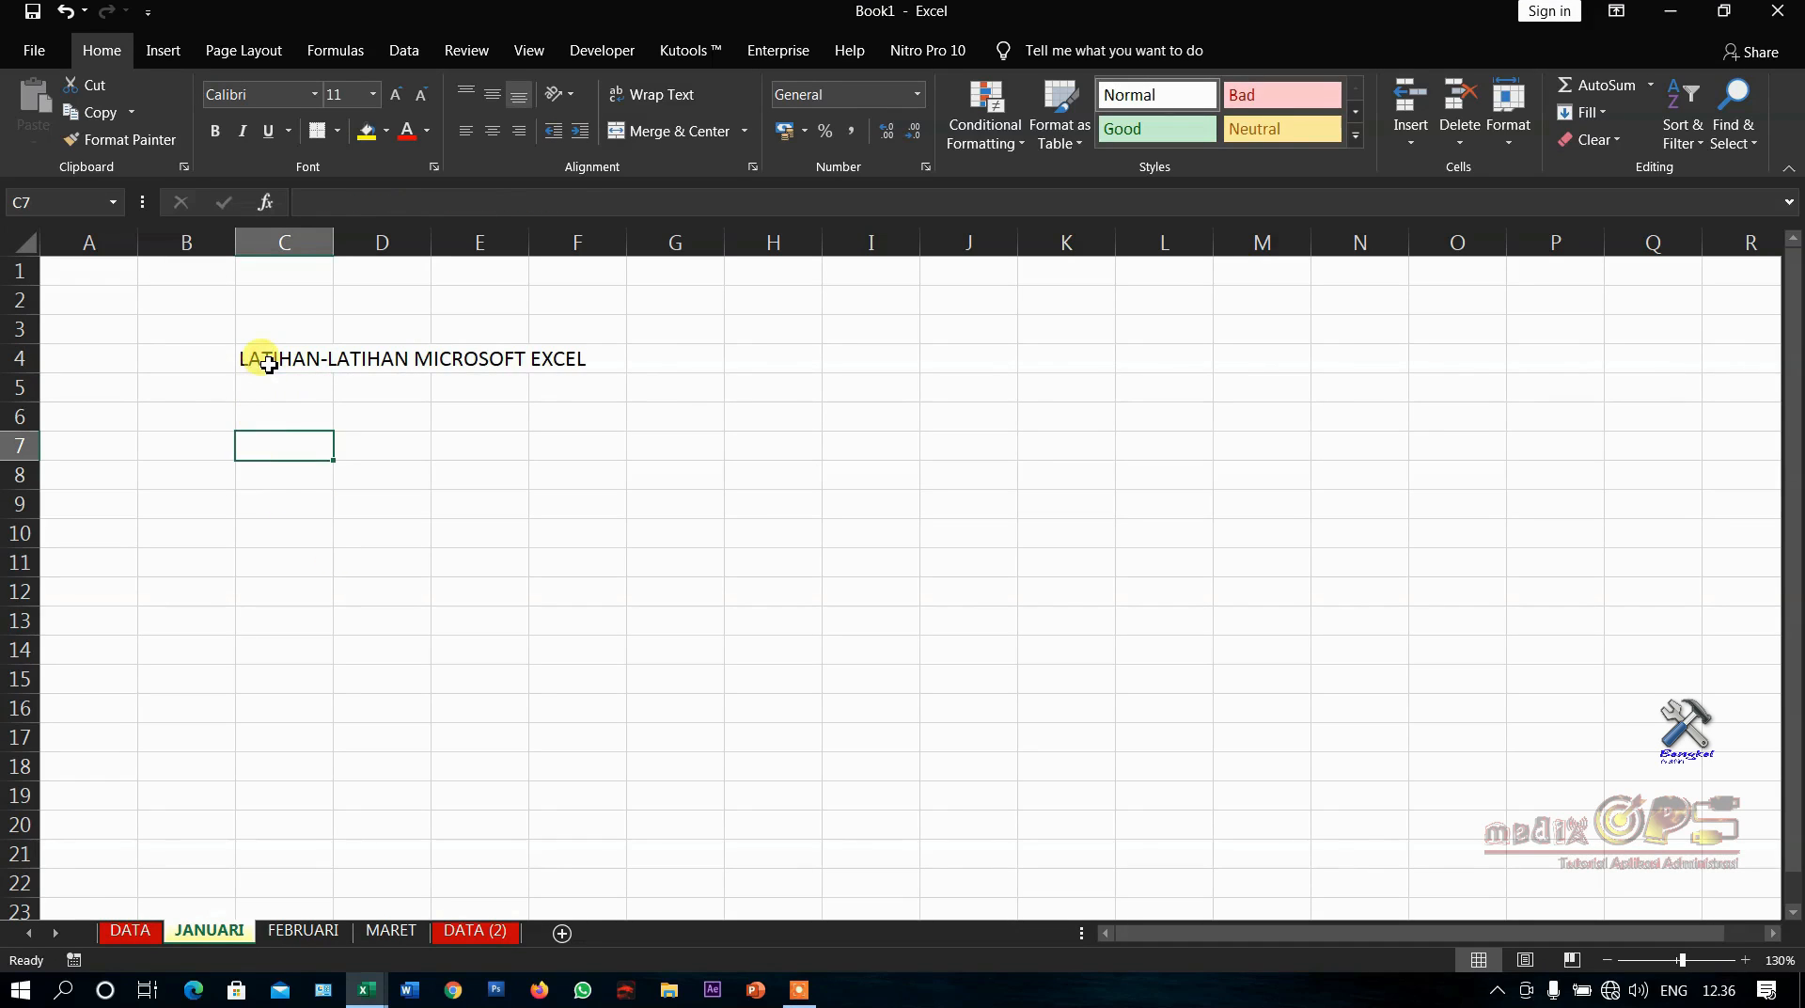
pyautogui.click(268, 365)
pyautogui.click(300, 470)
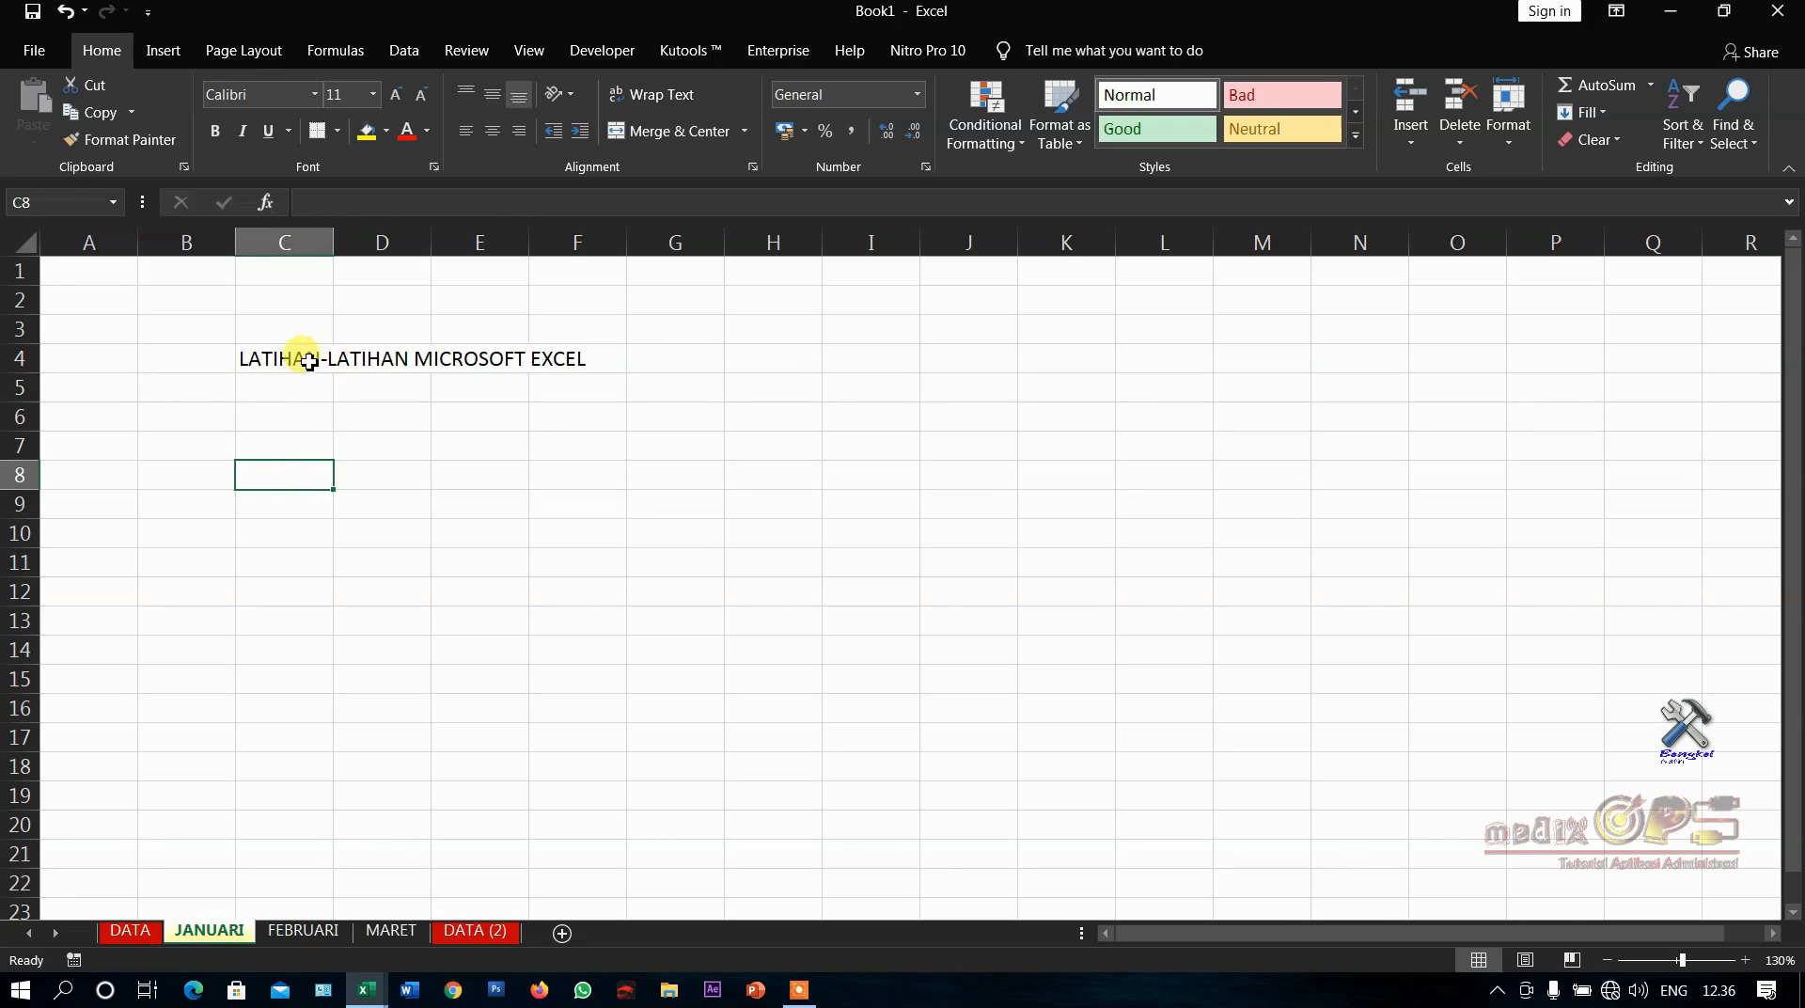
pyautogui.click(302, 361)
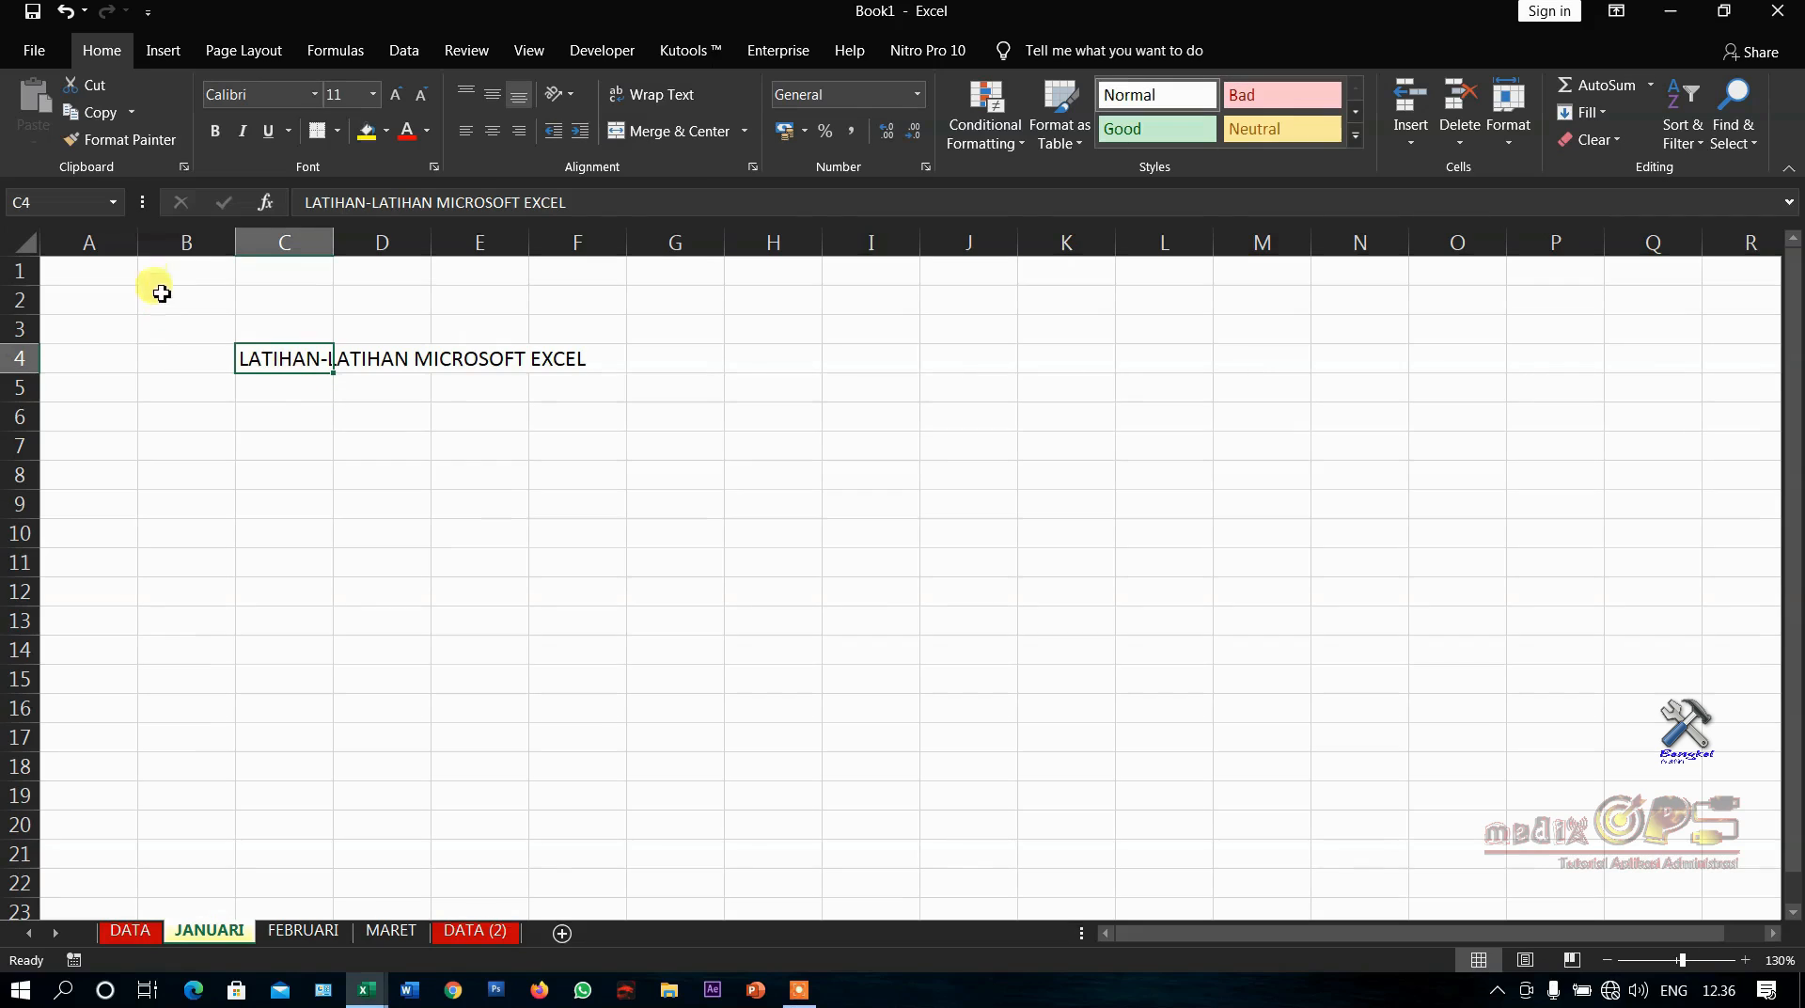
pyautogui.click(344, 529)
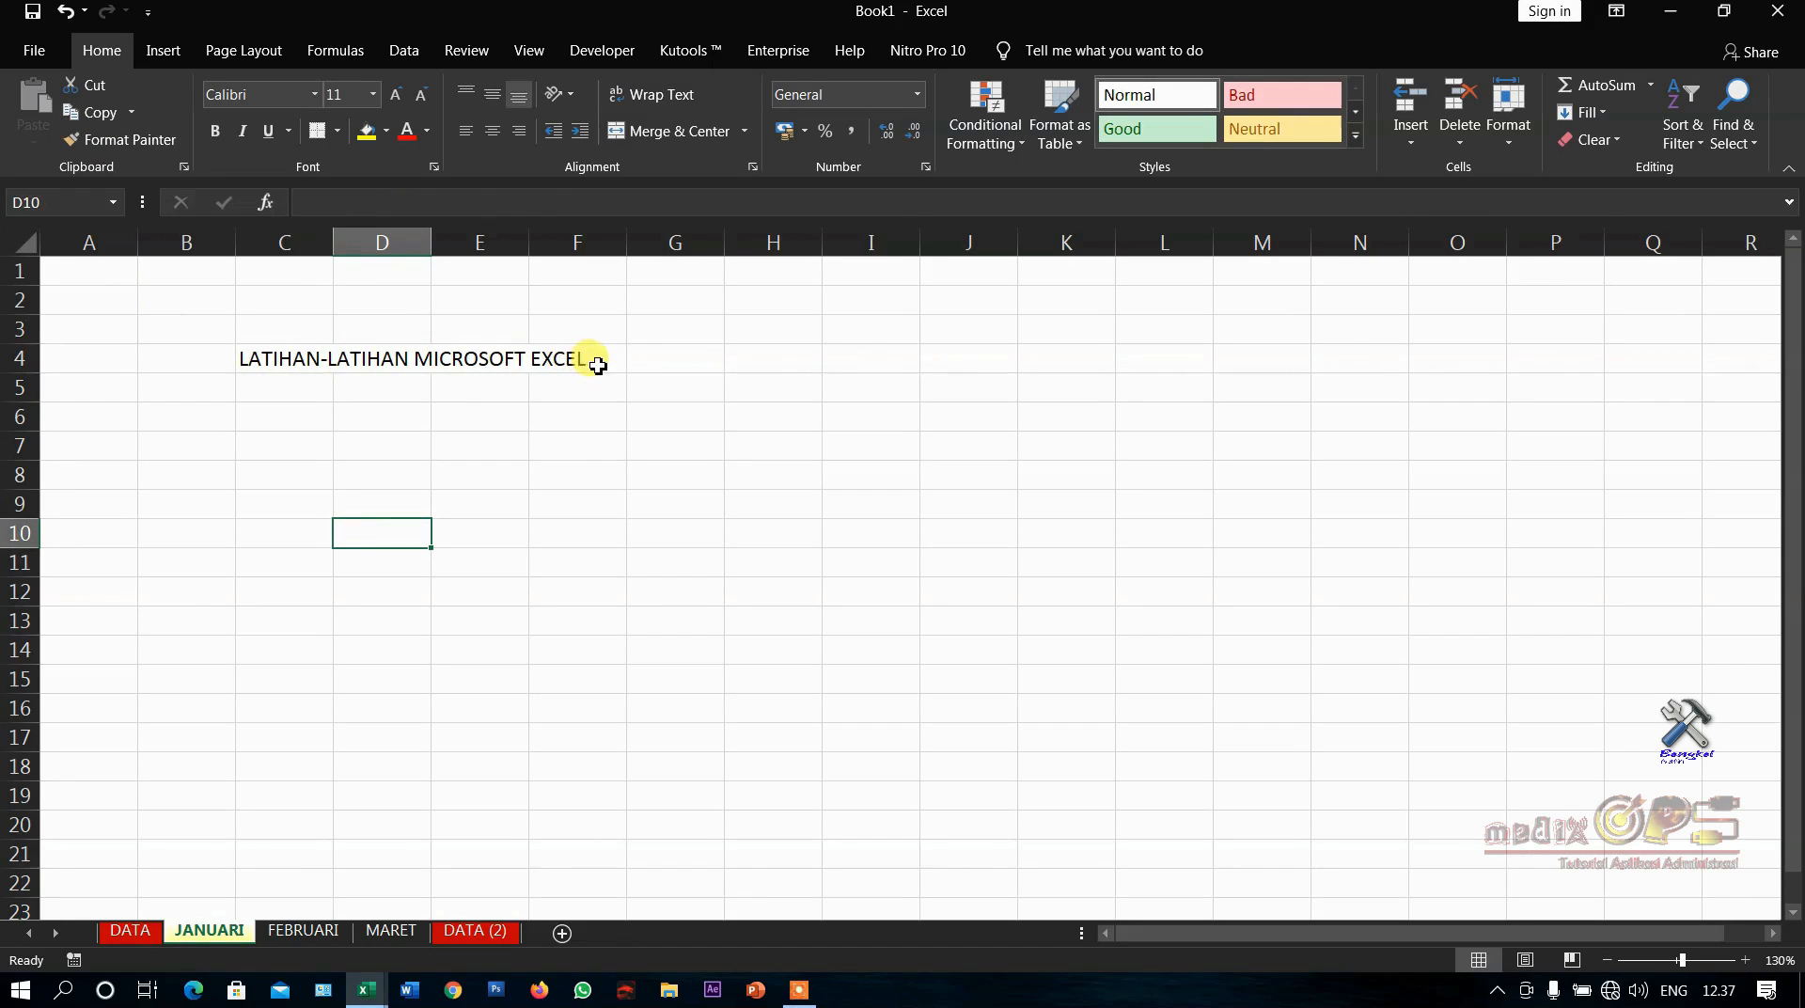
# Copy the text in cell C4 and paste it into cell C10
pyautogui.click(280, 358)
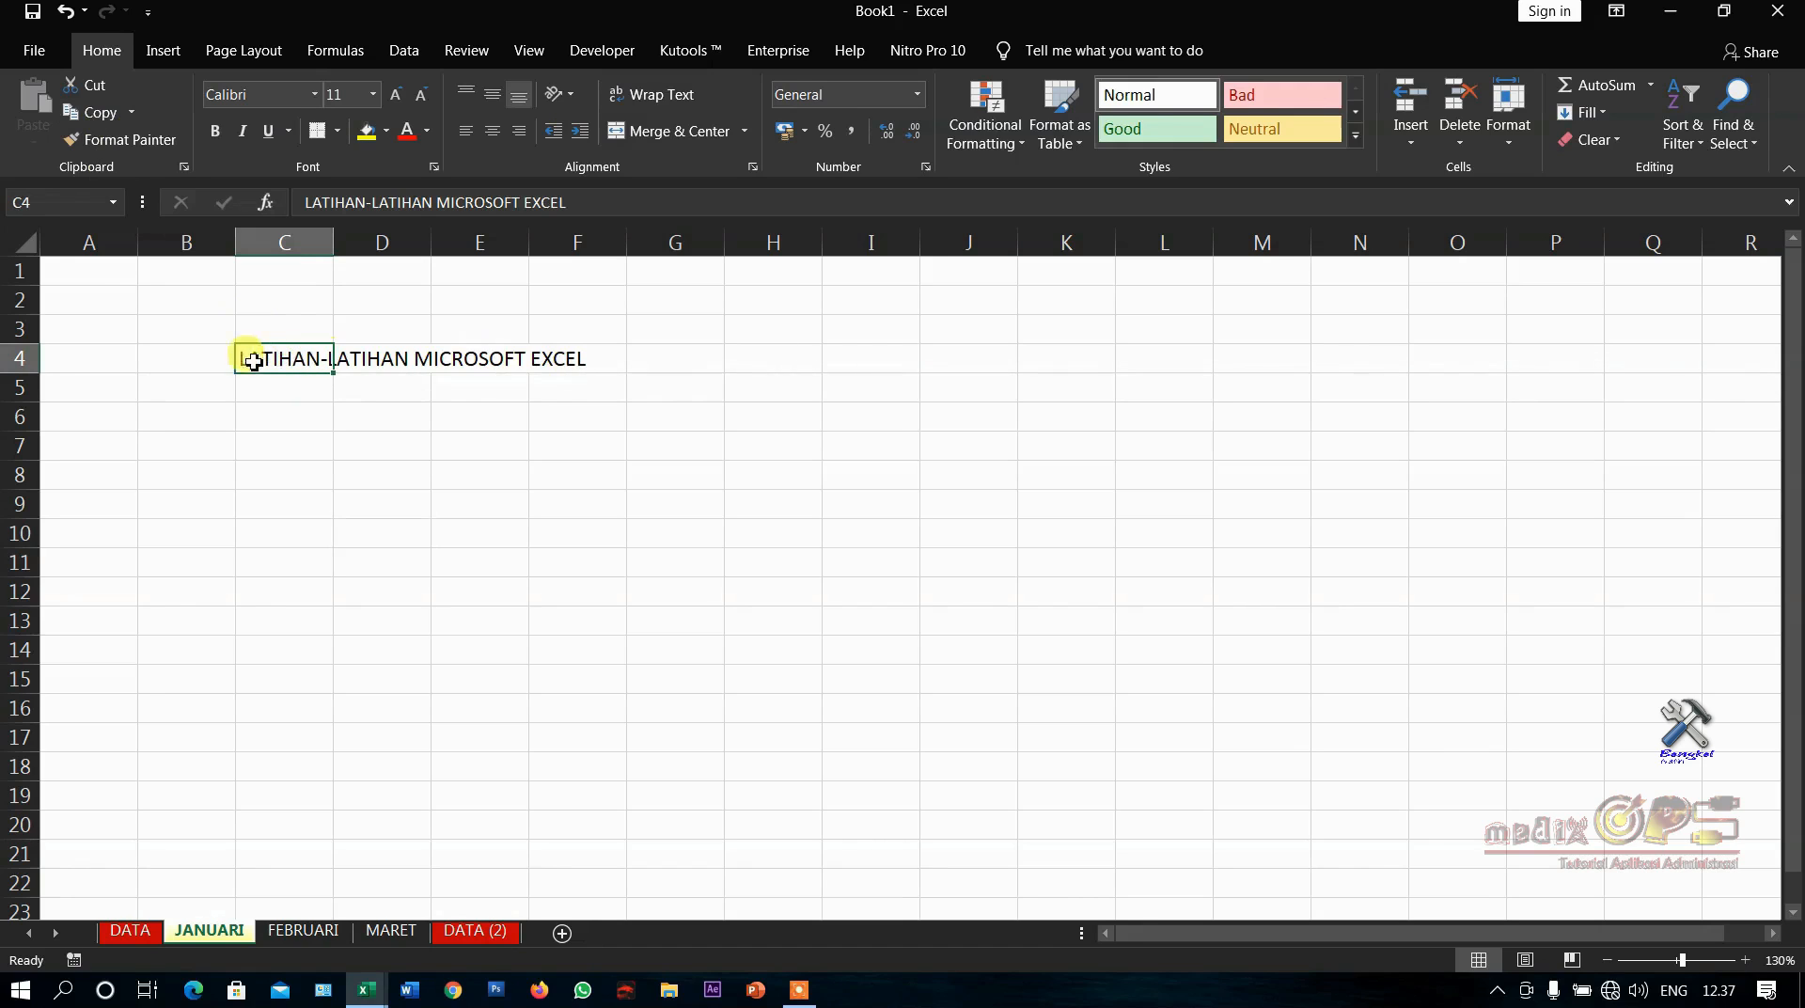
pyautogui.click(94, 112)
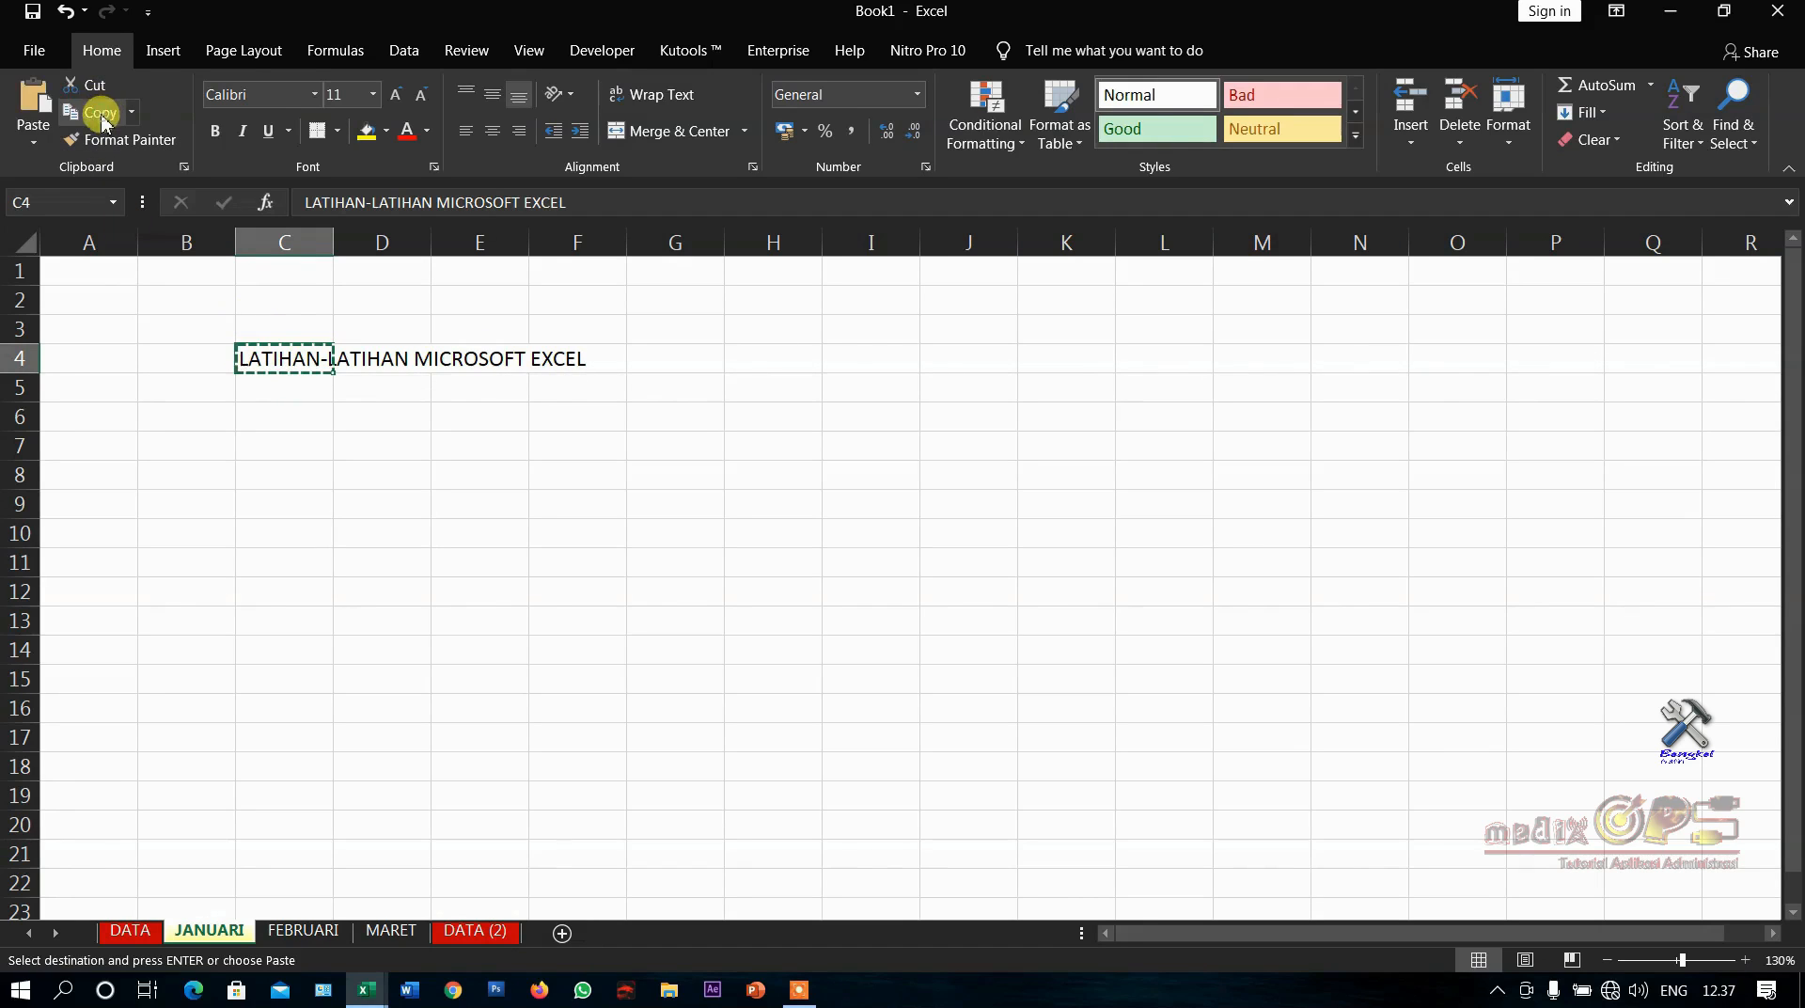
pyautogui.click(313, 471)
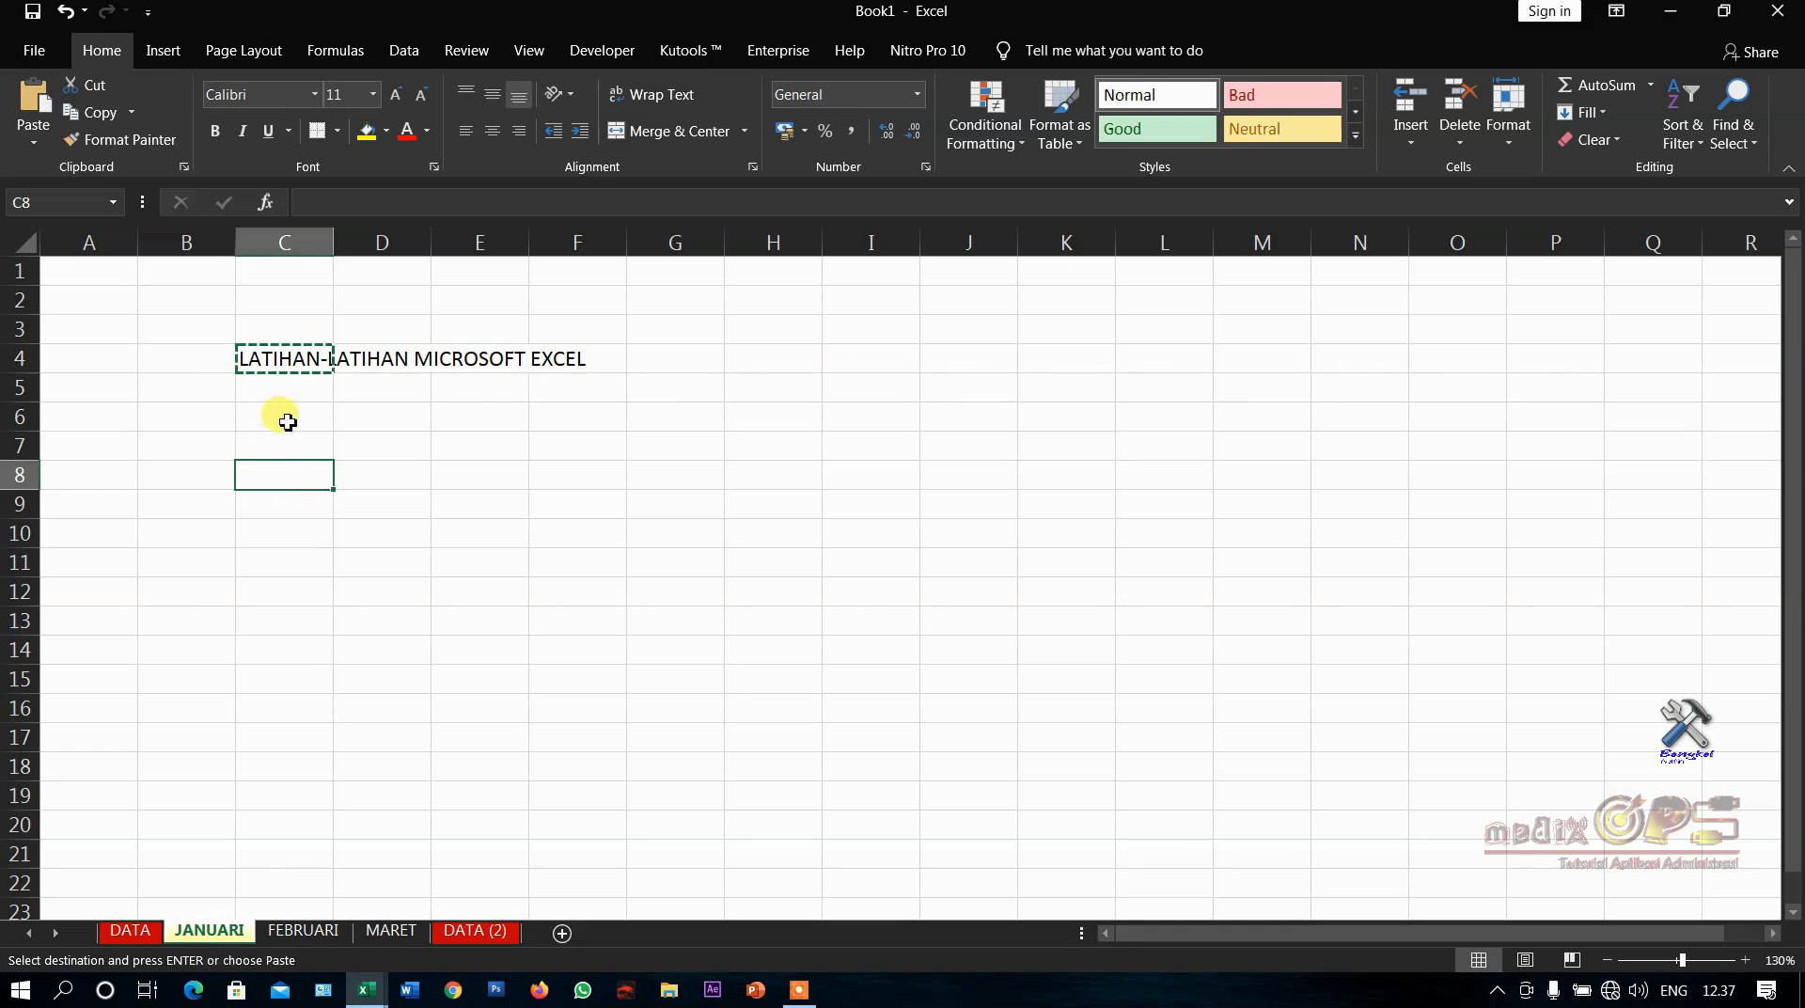
pyautogui.click(285, 538)
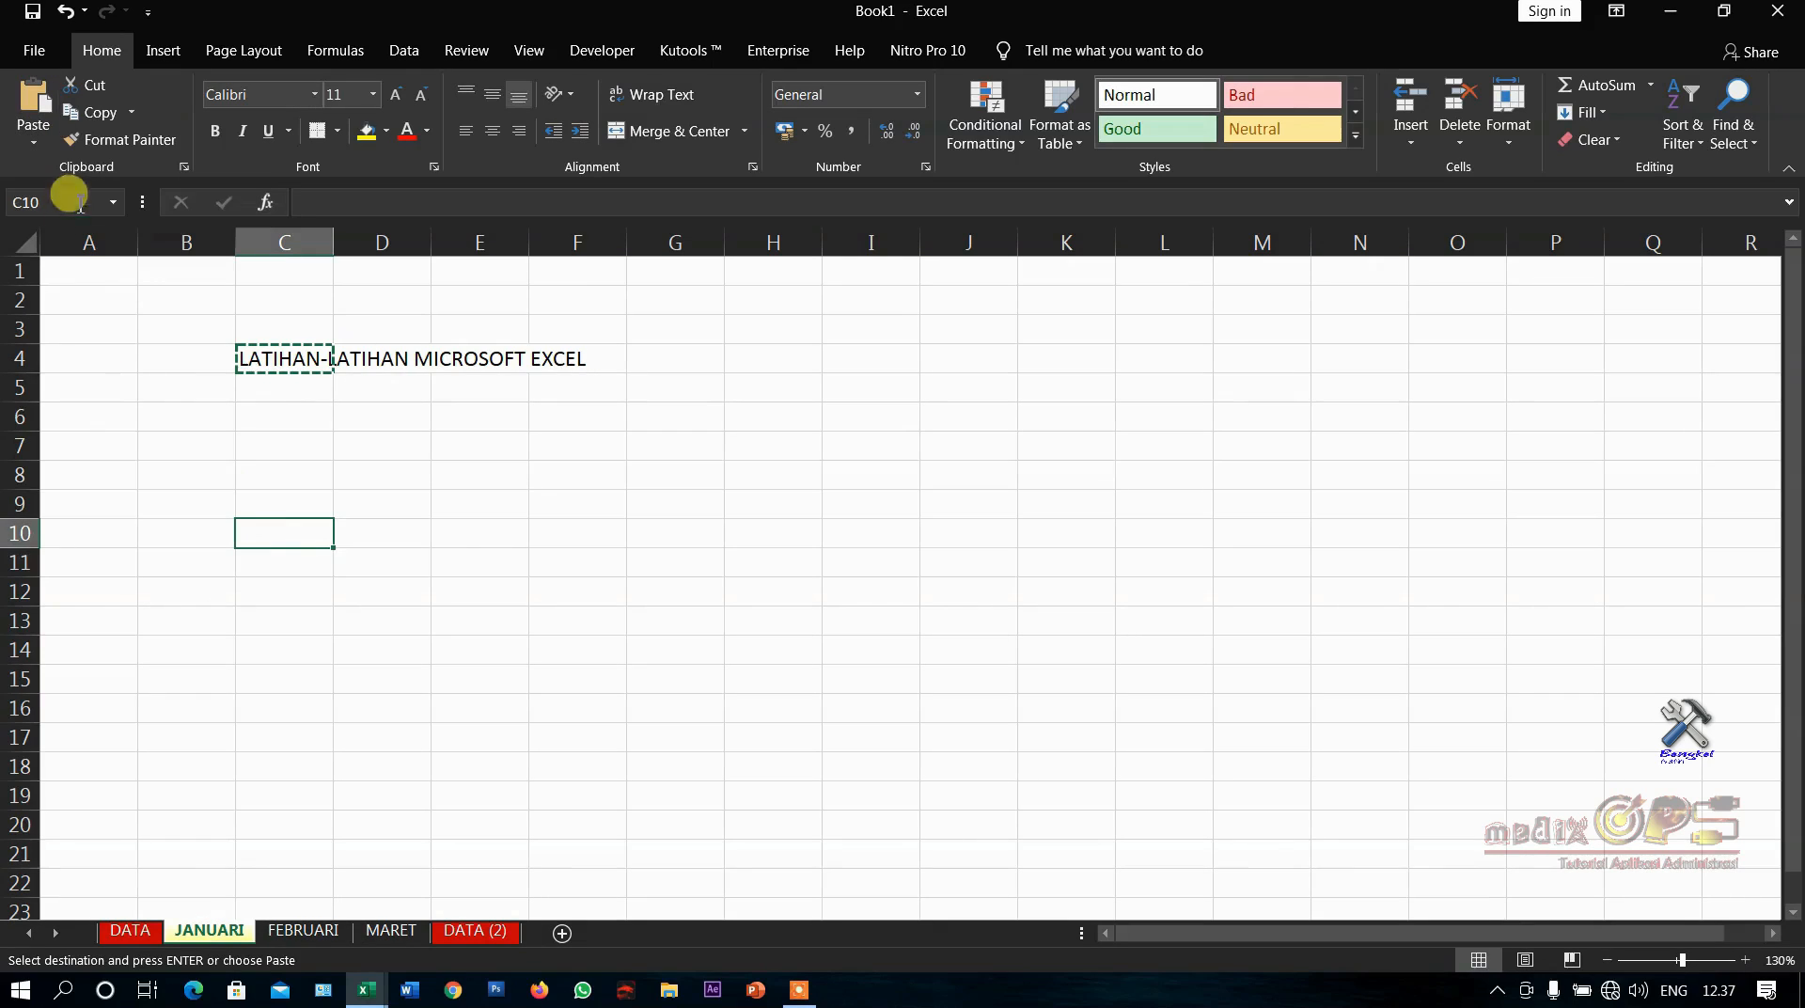
pyautogui.click(30, 94)
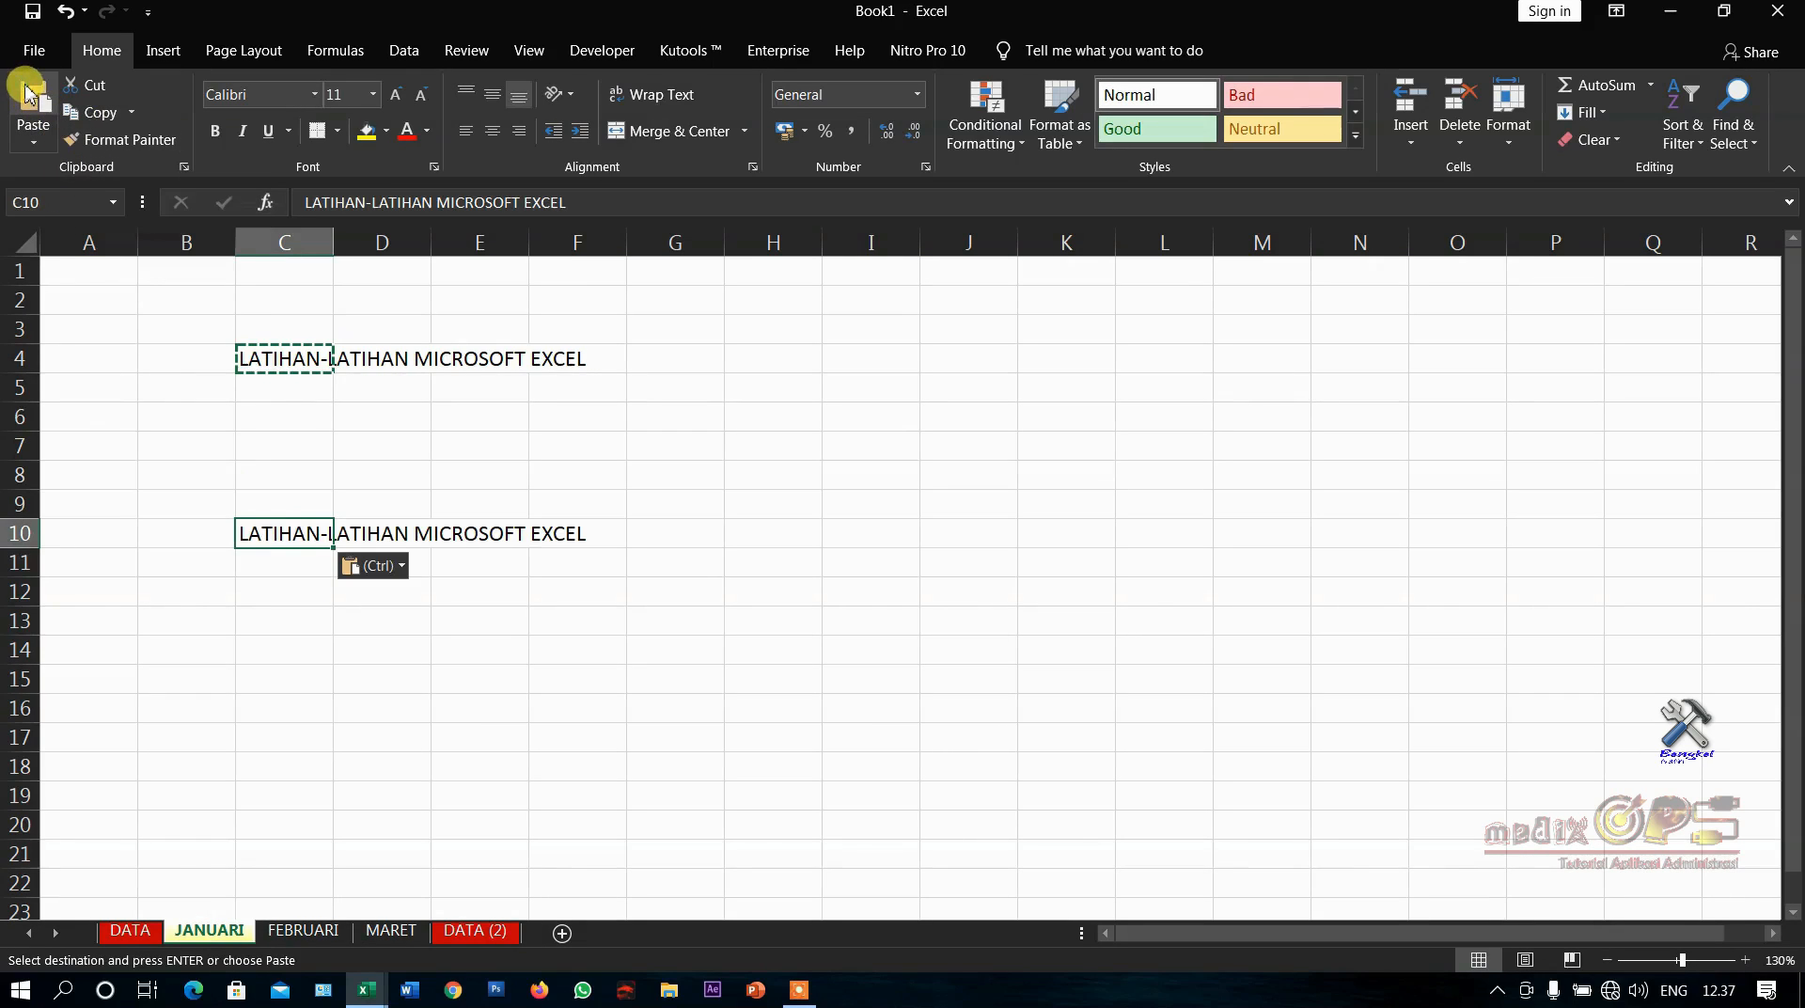
# Paste the copied C4 text into every cell of the range C11:C15
pyautogui.click(283, 649)
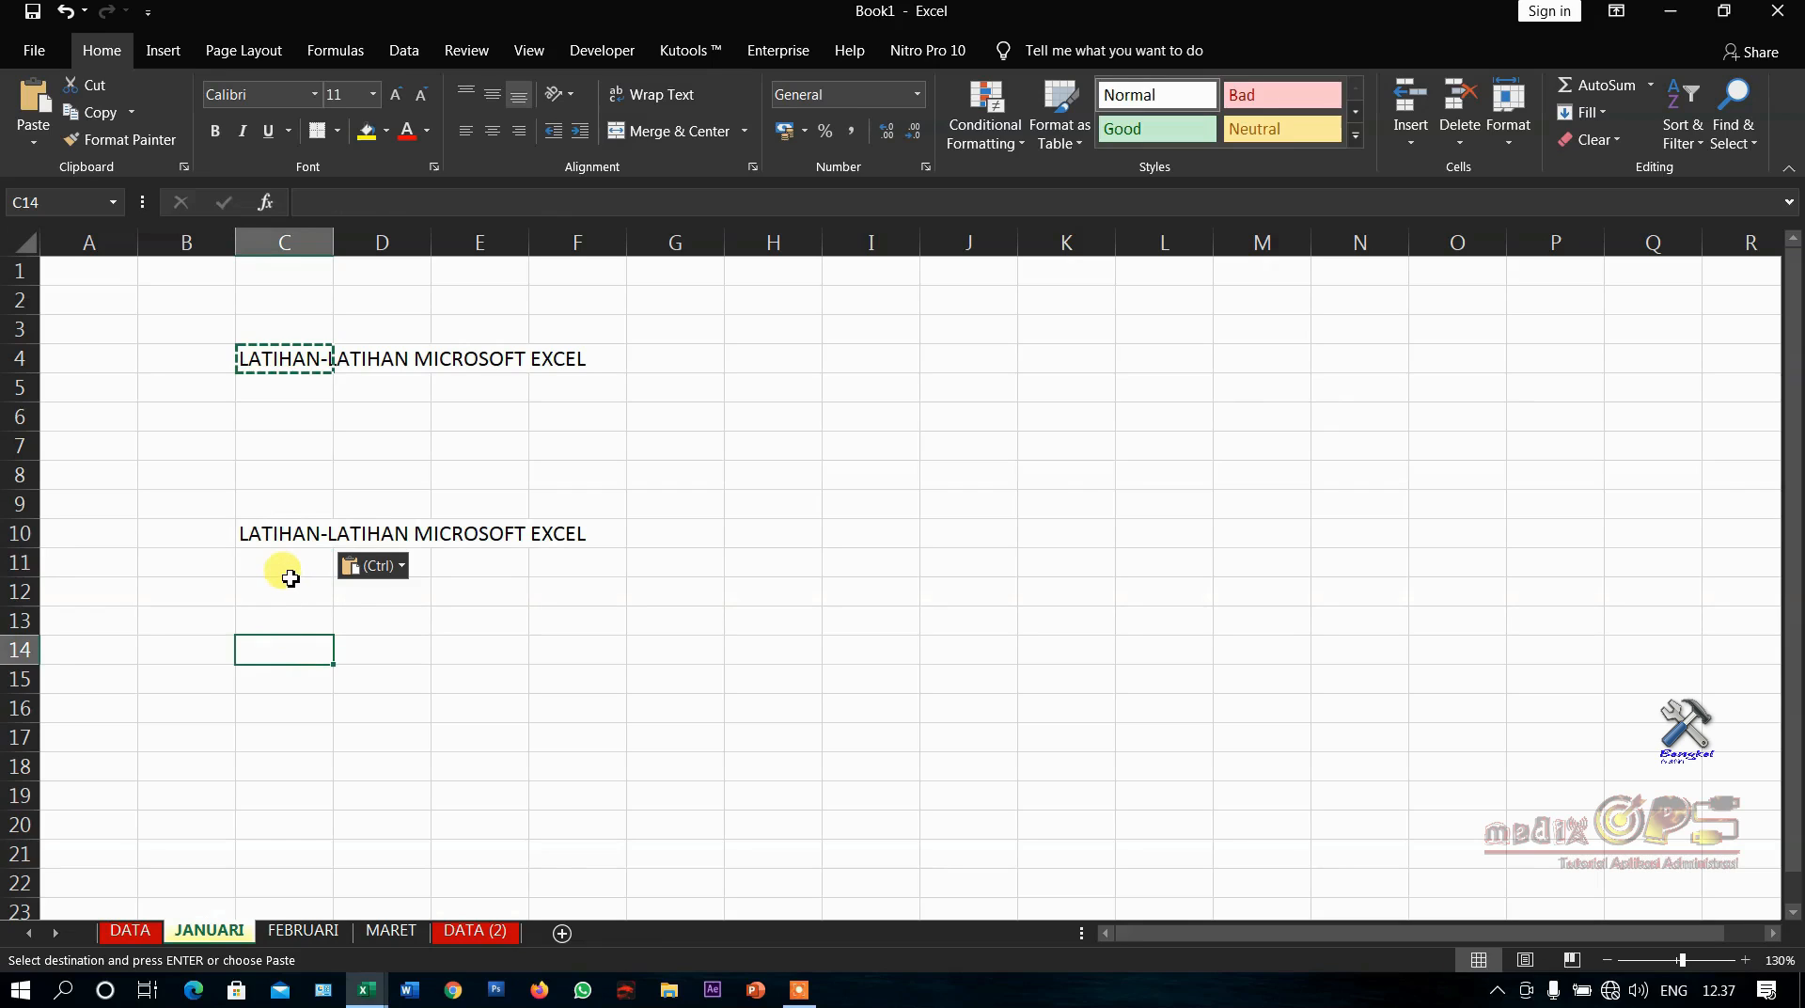
pyautogui.click(289, 572)
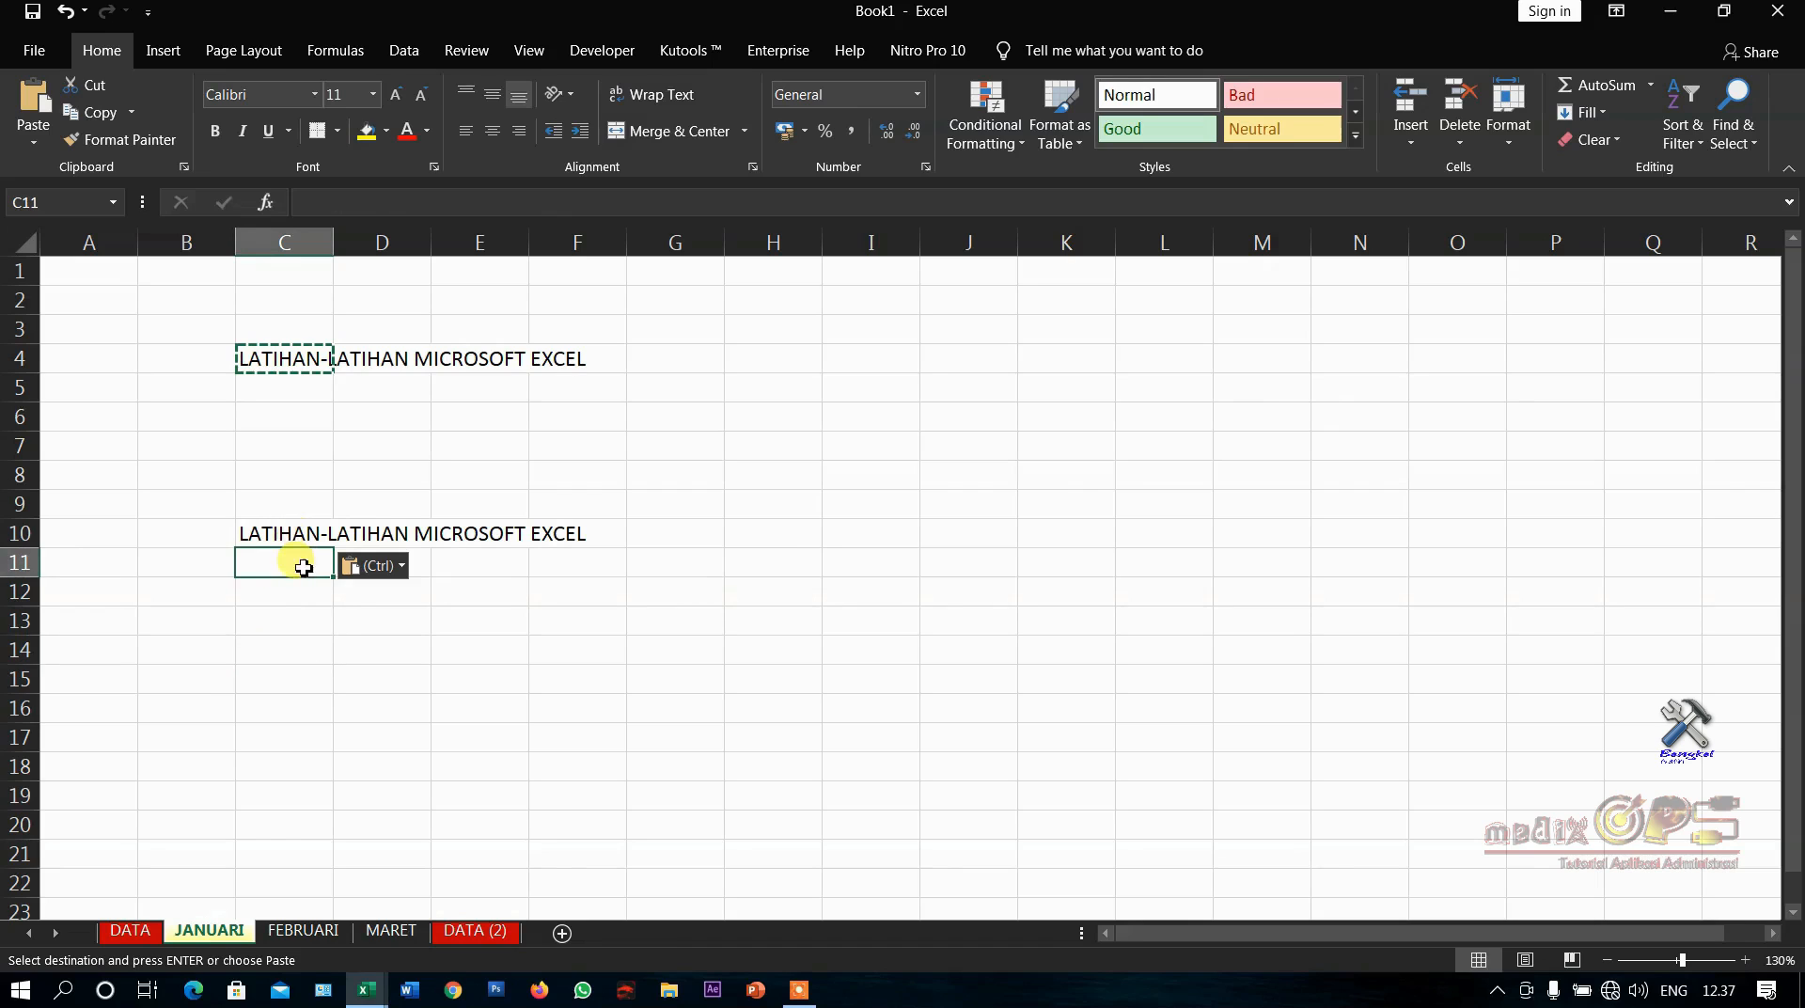
pyautogui.moveTo(299, 571); pyautogui.dragTo(297, 664)
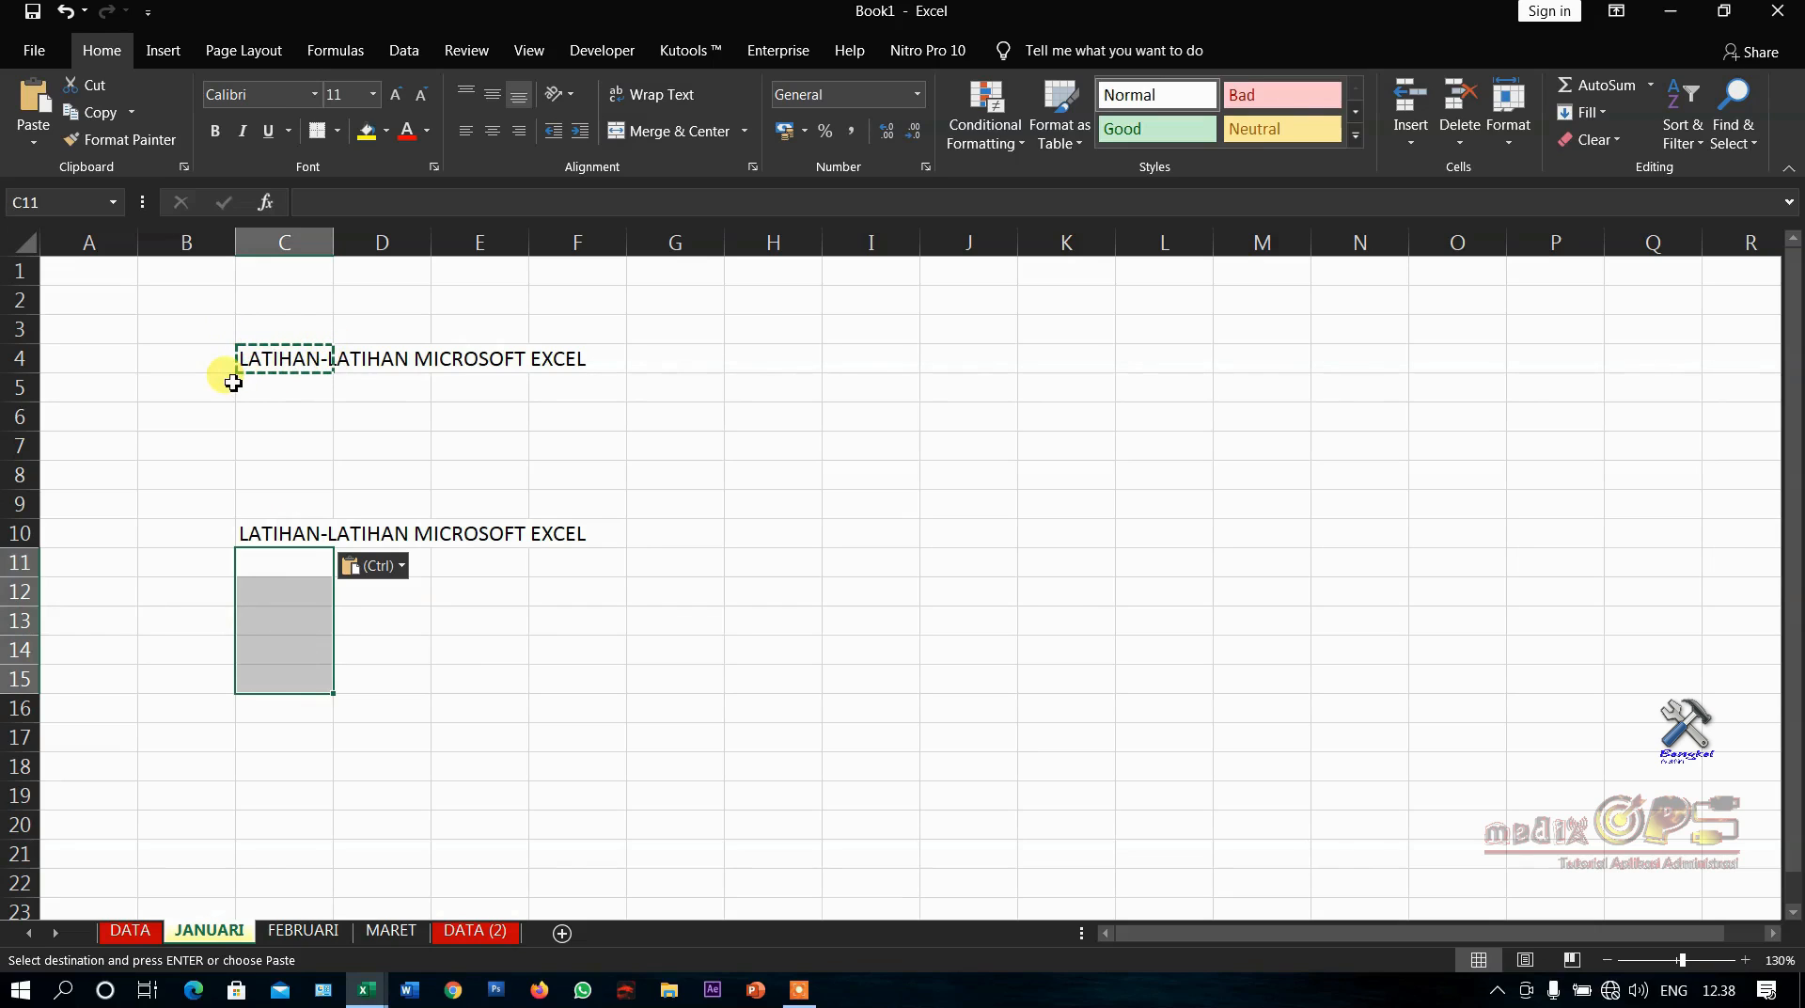
pyautogui.click(38, 102)
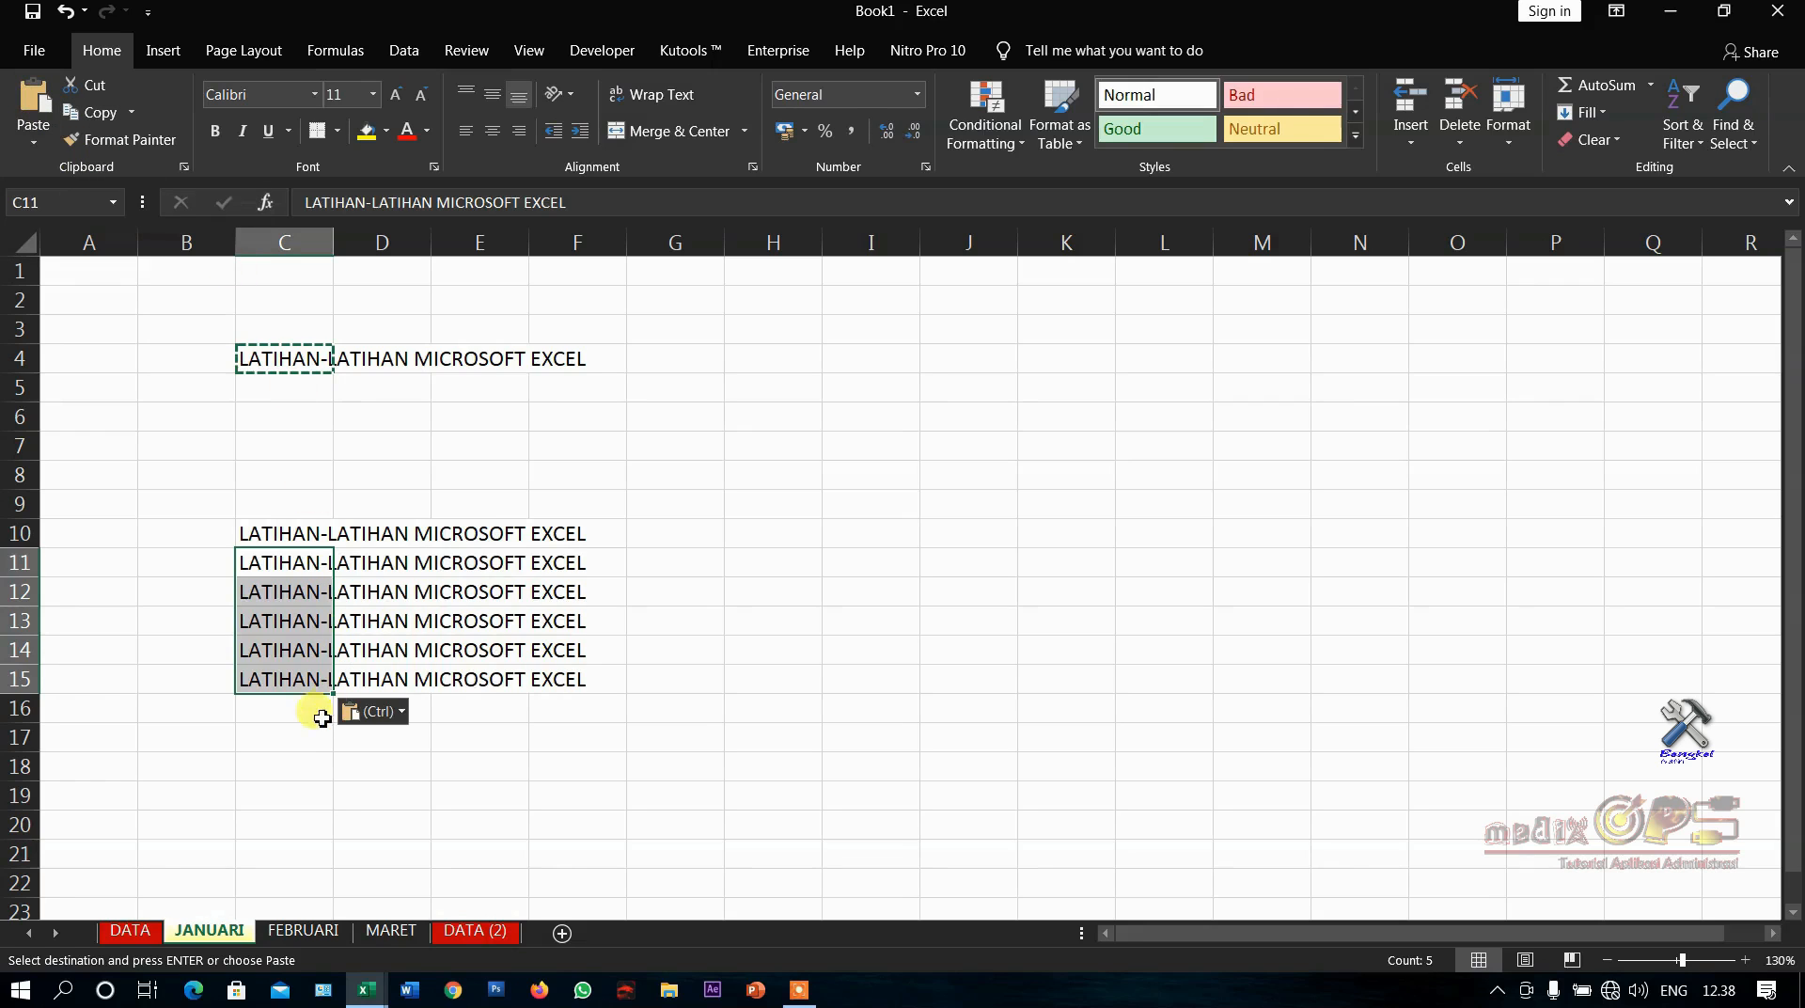
pyautogui.click(323, 717)
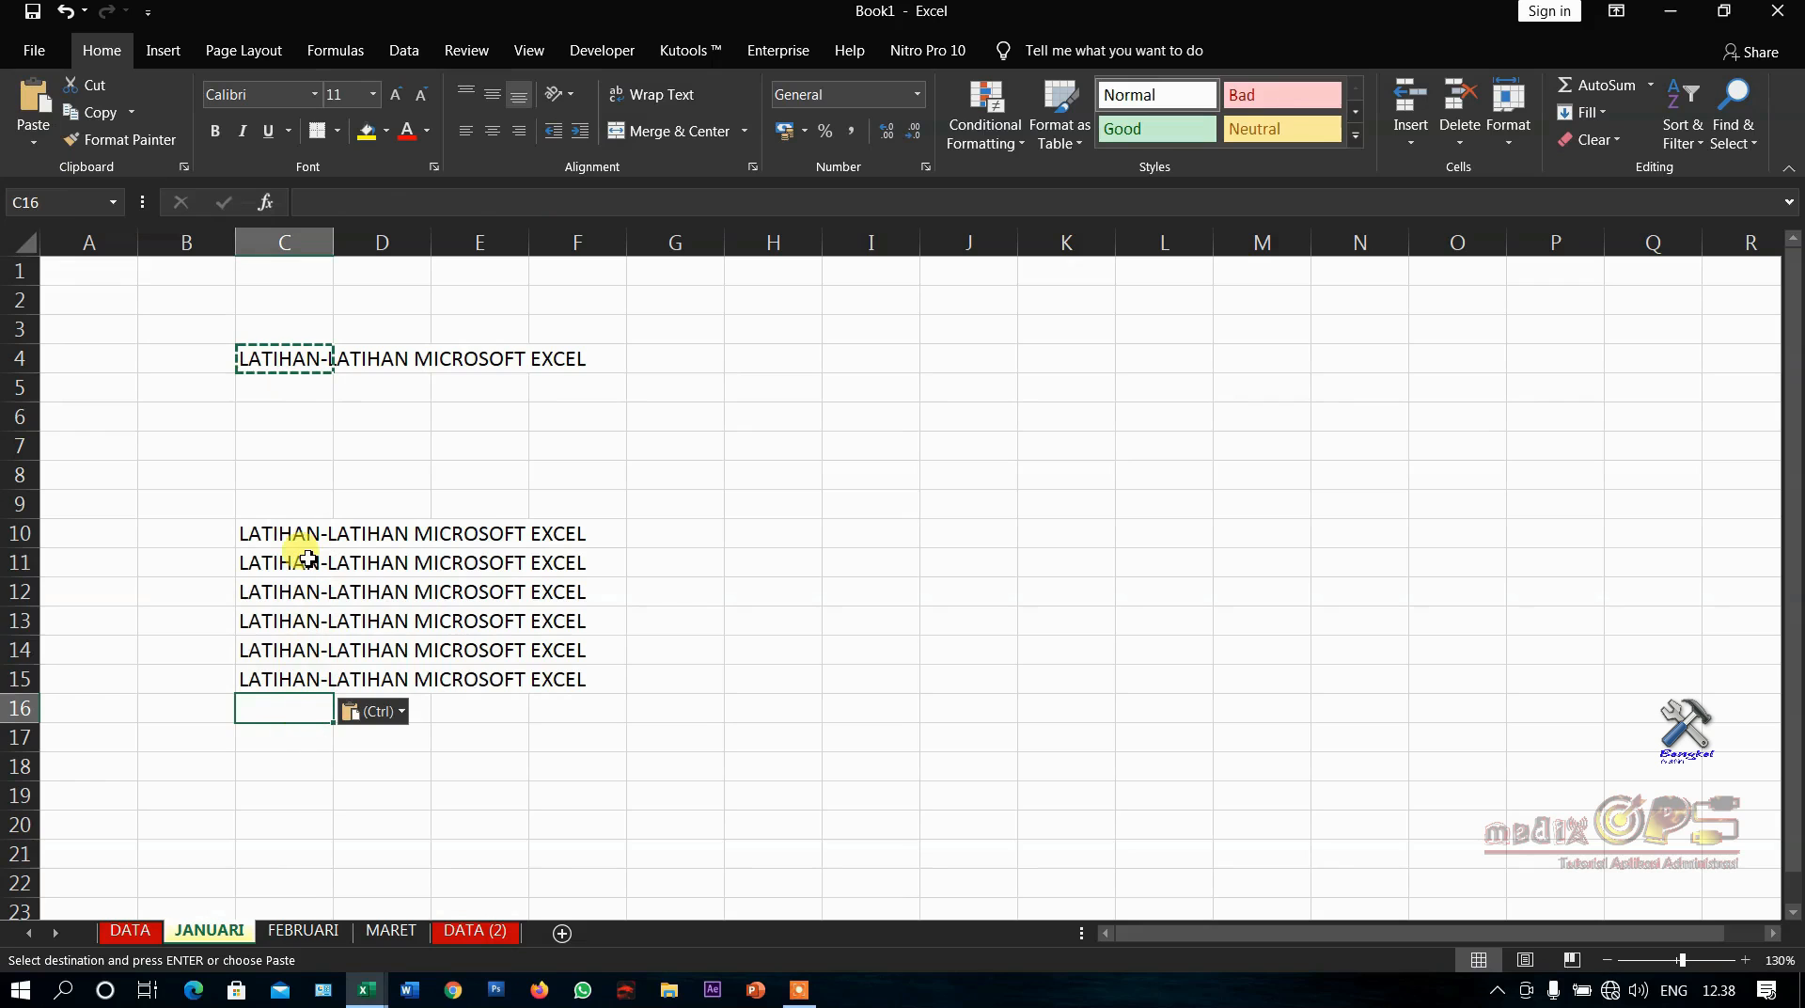
pyautogui.moveTo(309, 558); pyautogui.dragTo(290, 673)
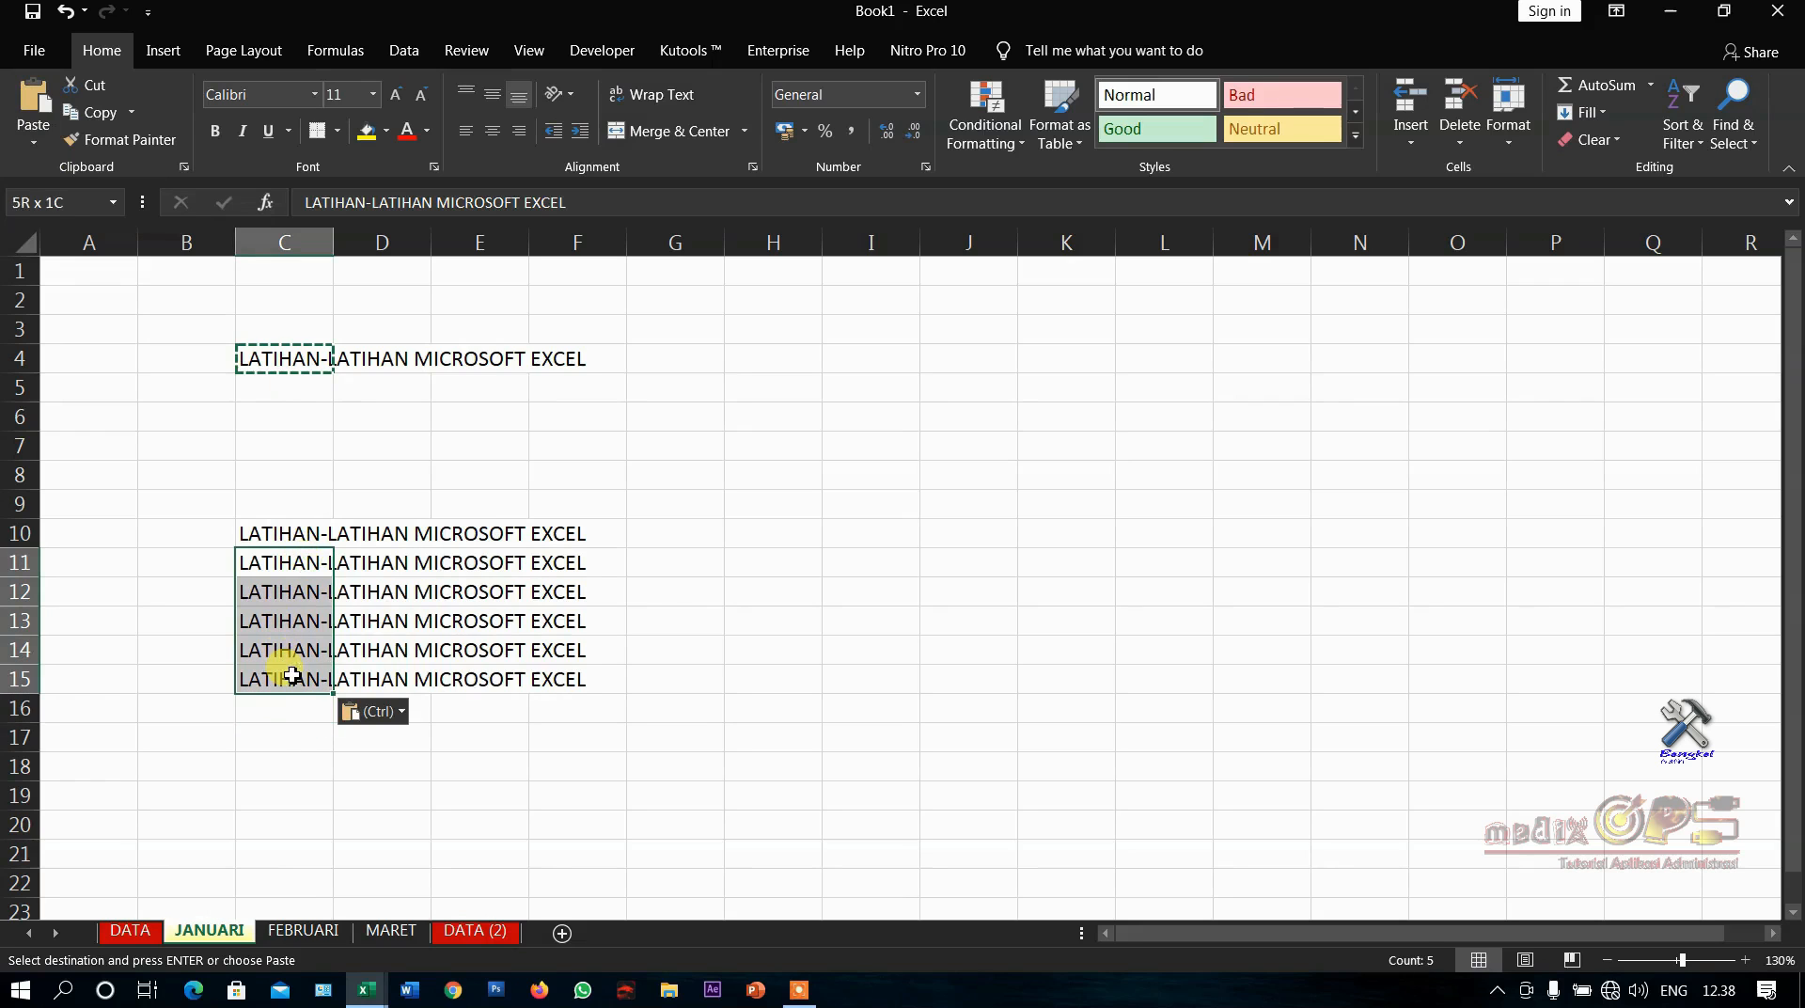
pyautogui.click(296, 734)
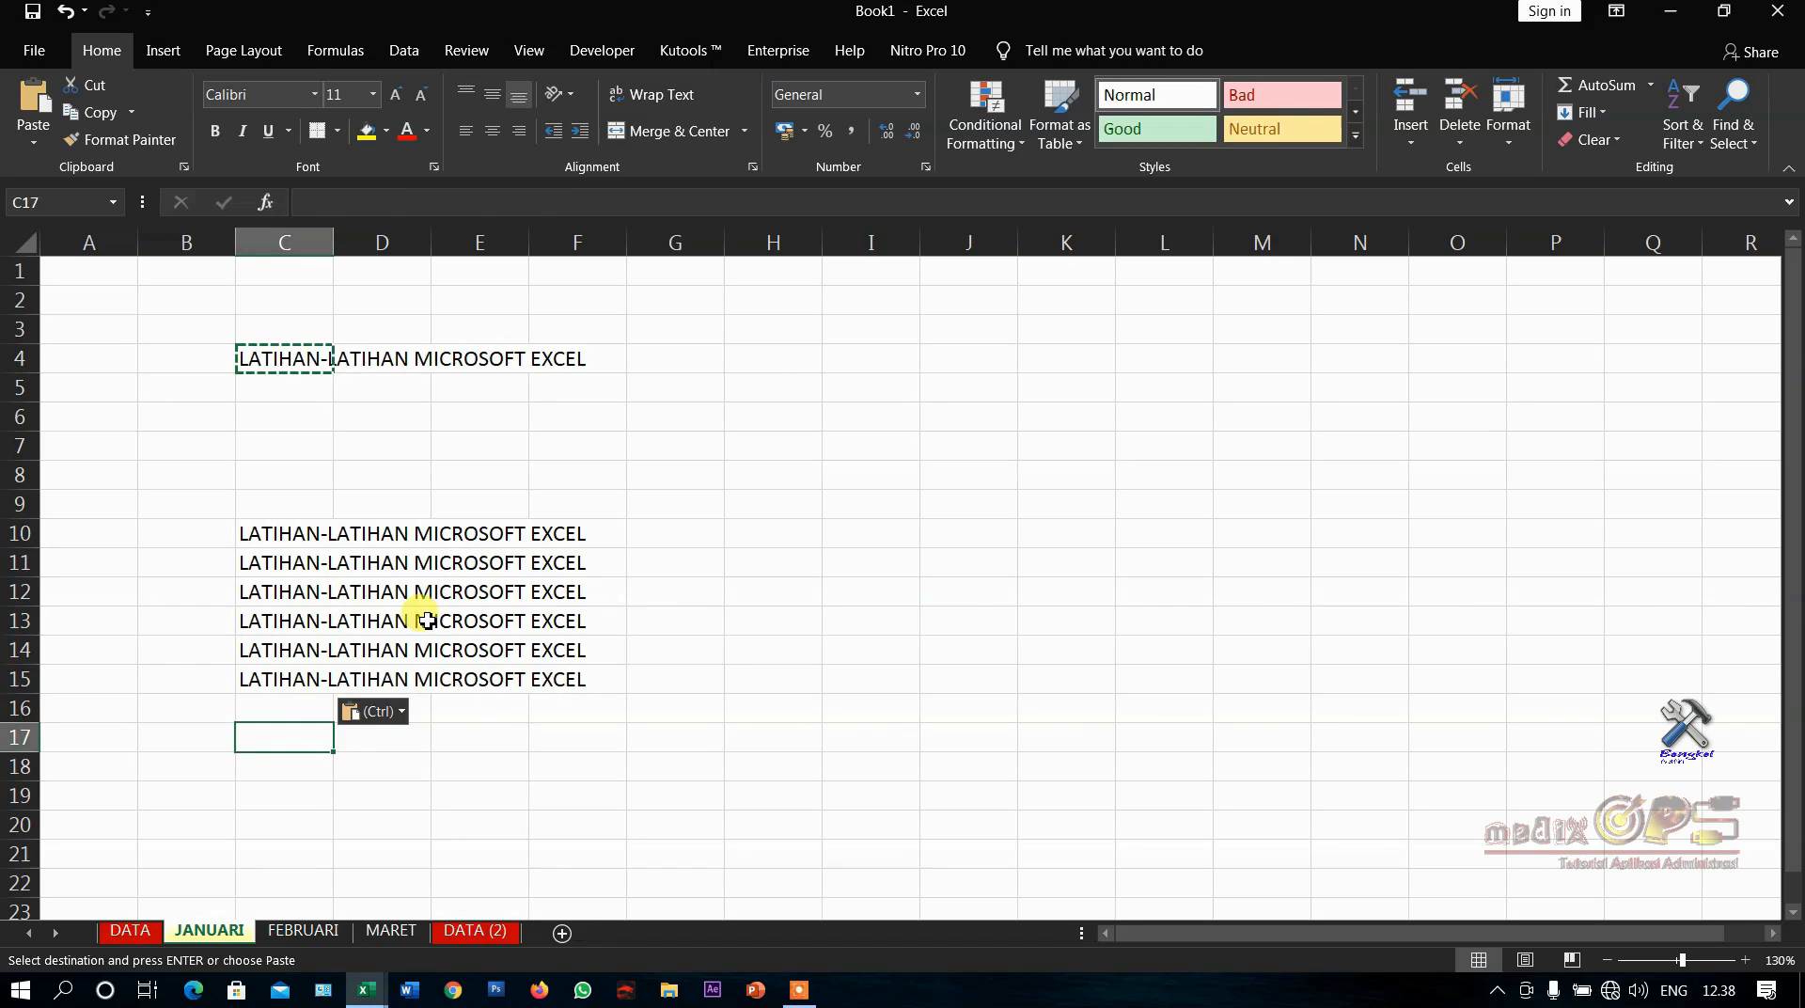
pyautogui.click(643, 459)
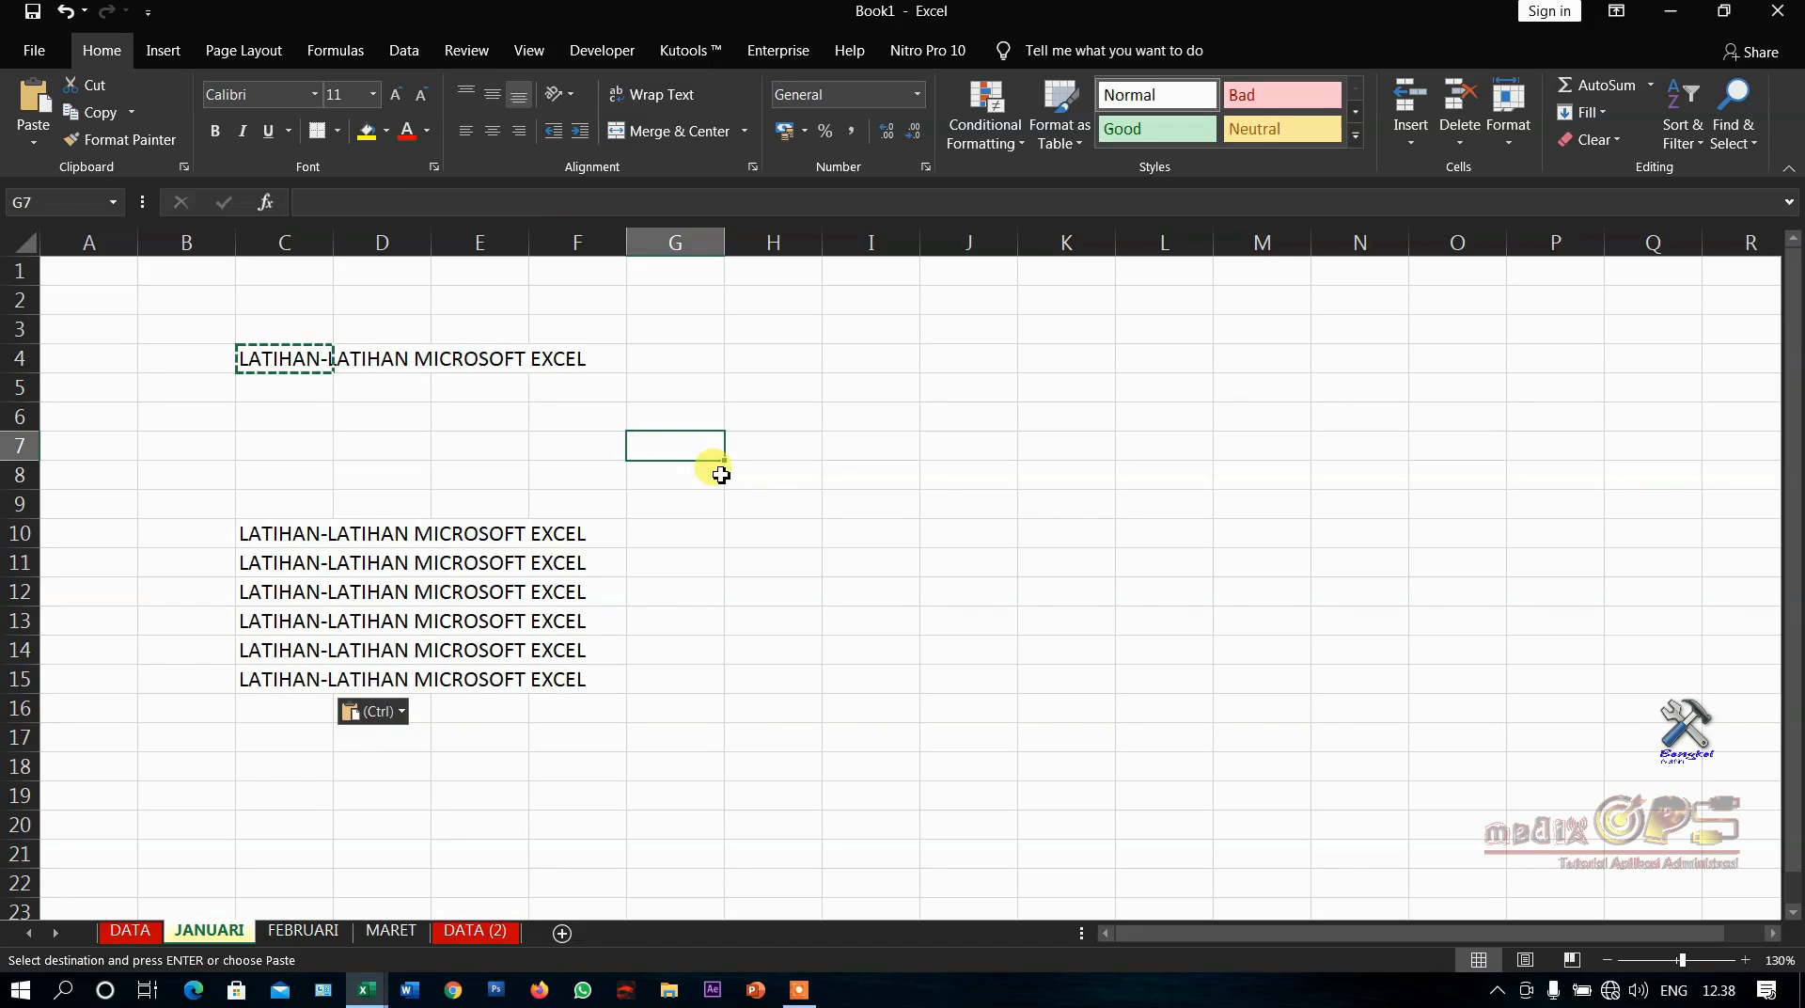
pyautogui.click(769, 366)
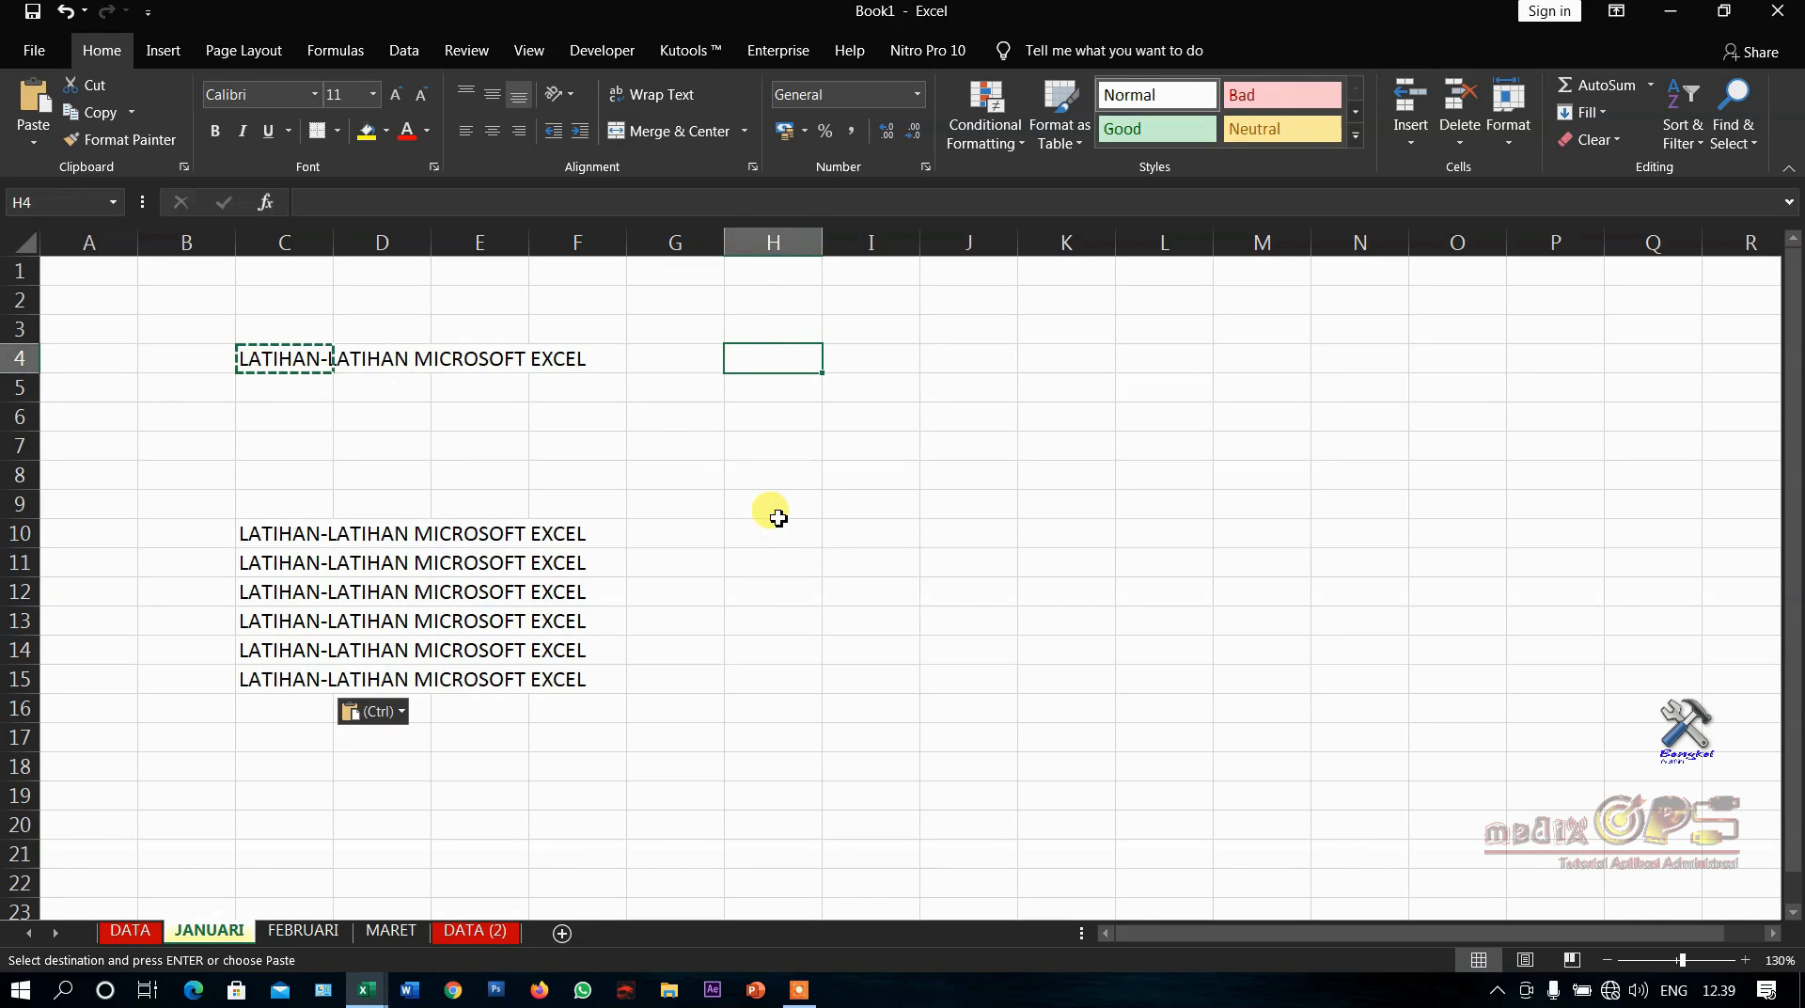
pyautogui.click(851, 387)
pyautogui.click(793, 363)
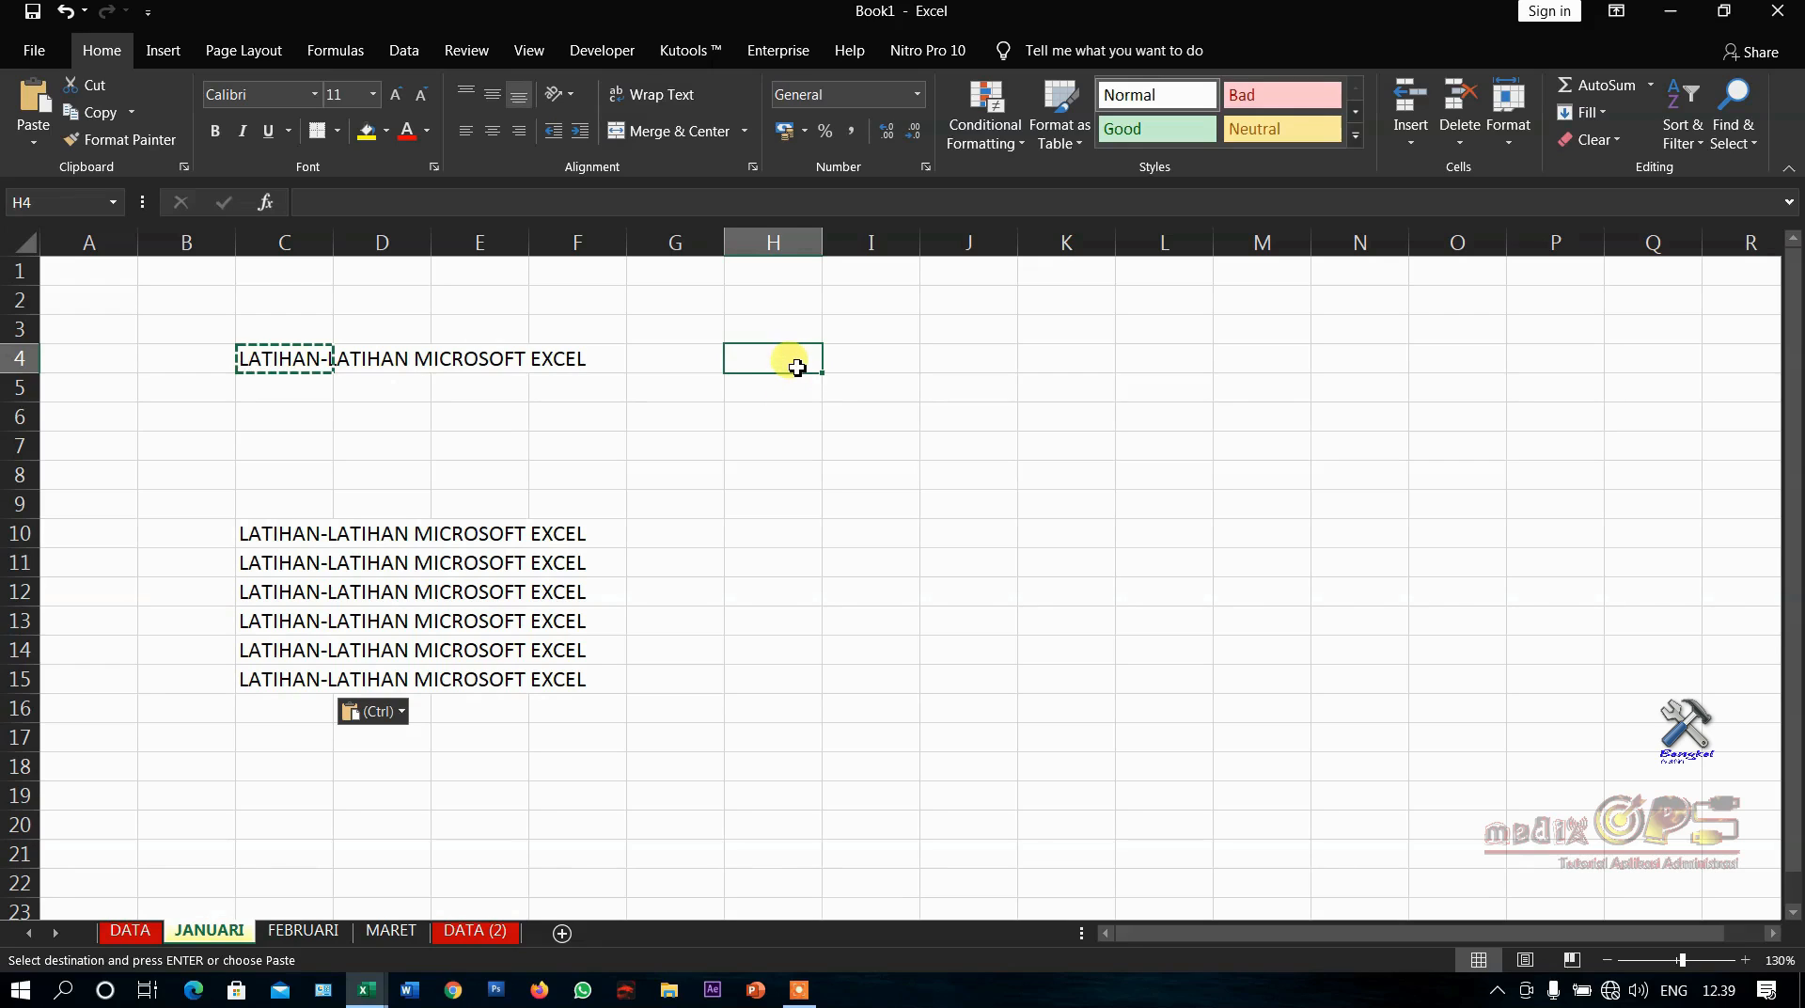
pyautogui.click(806, 383)
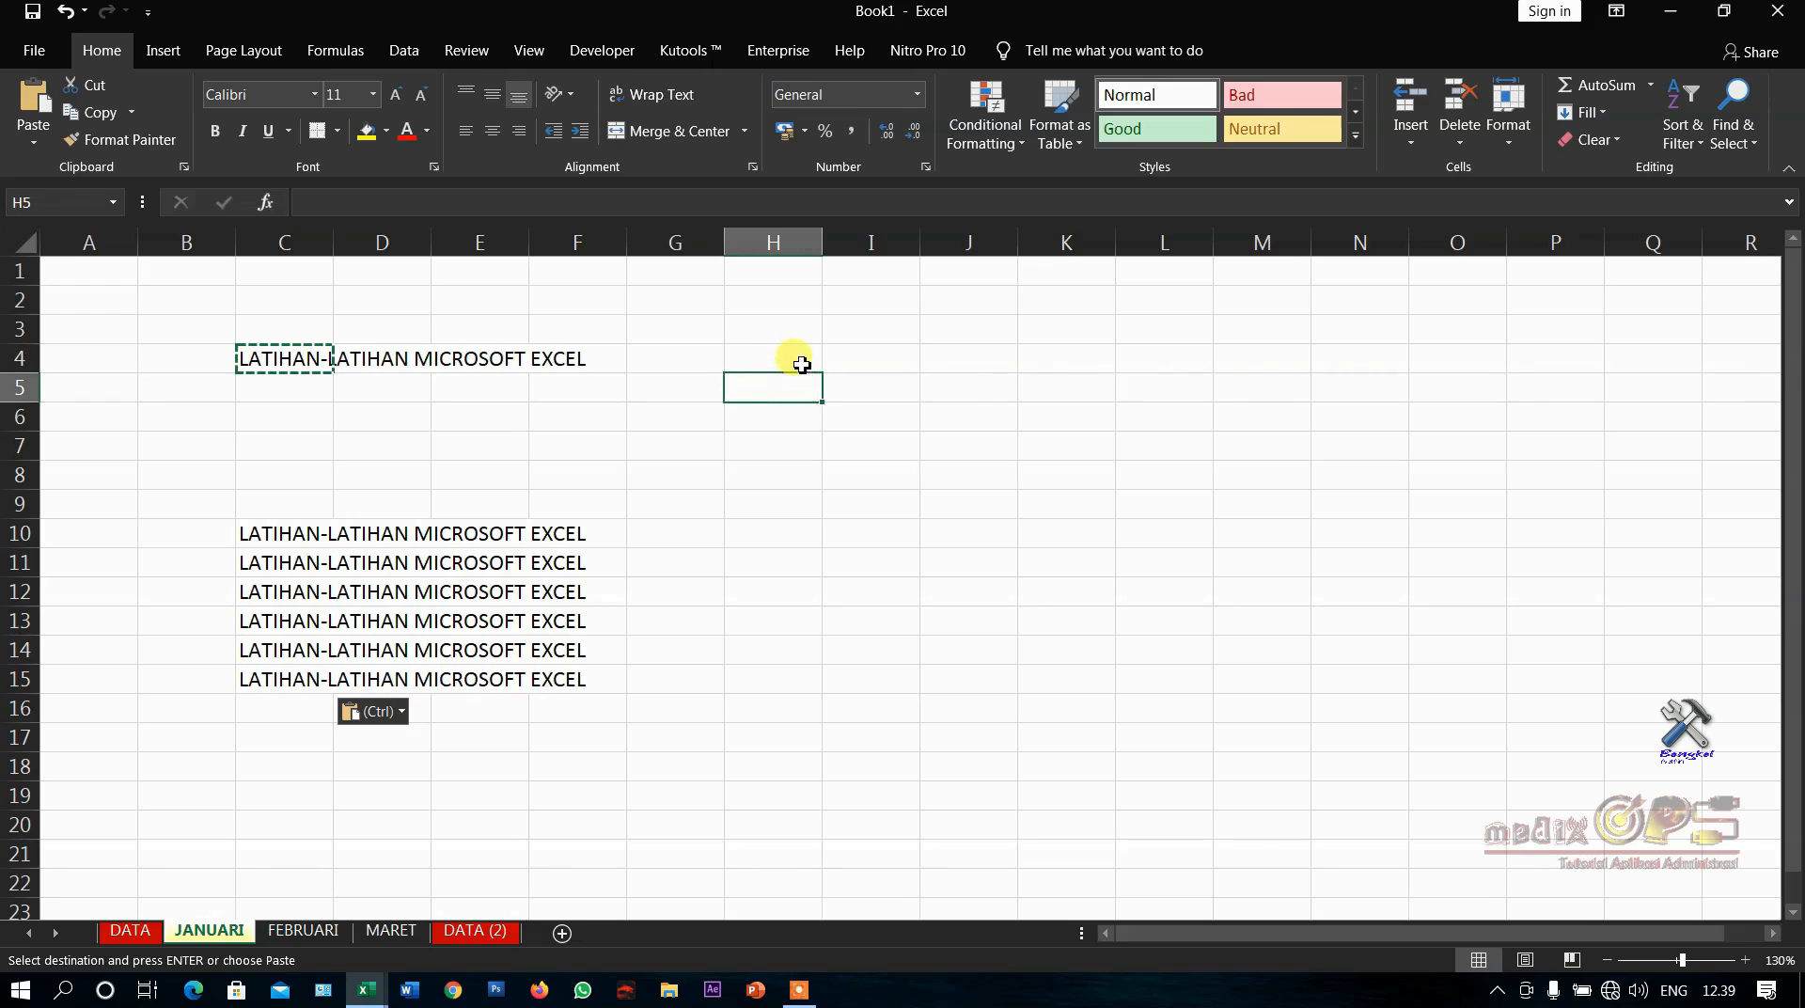
# Enter the numbers 1 and 2 in cells H4 and H5
pyautogui.click(794, 360)
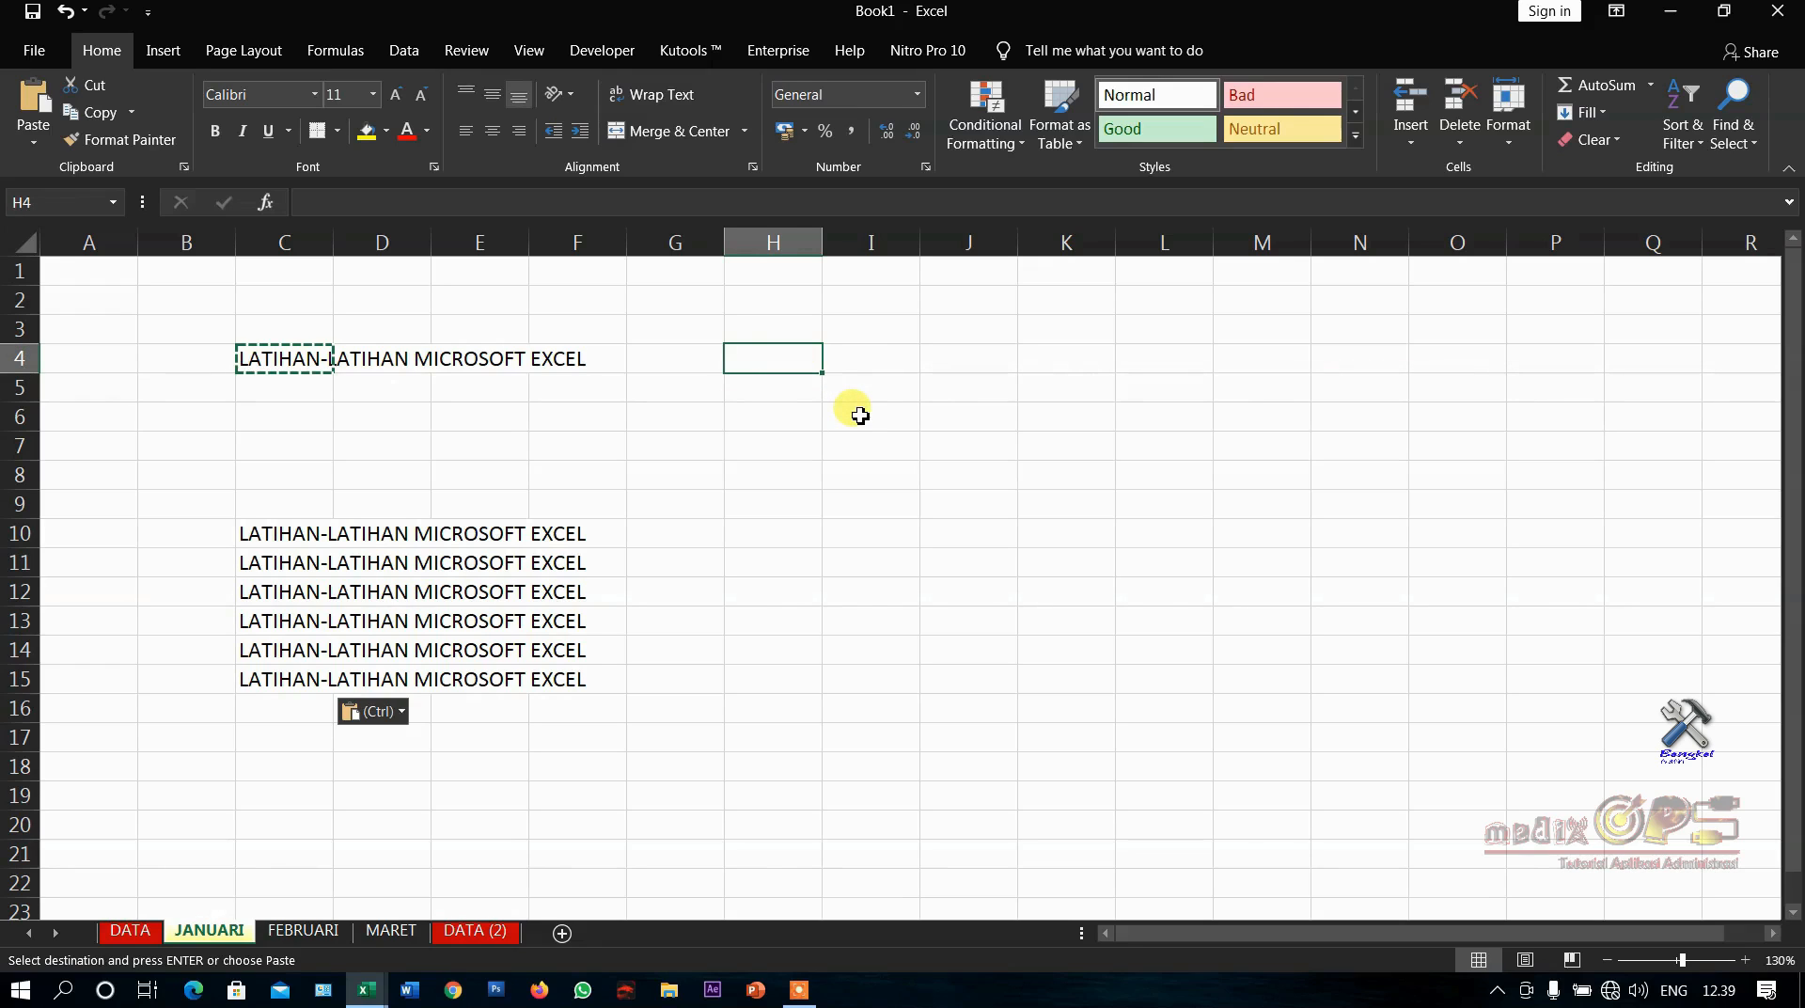
pyautogui.write('1')
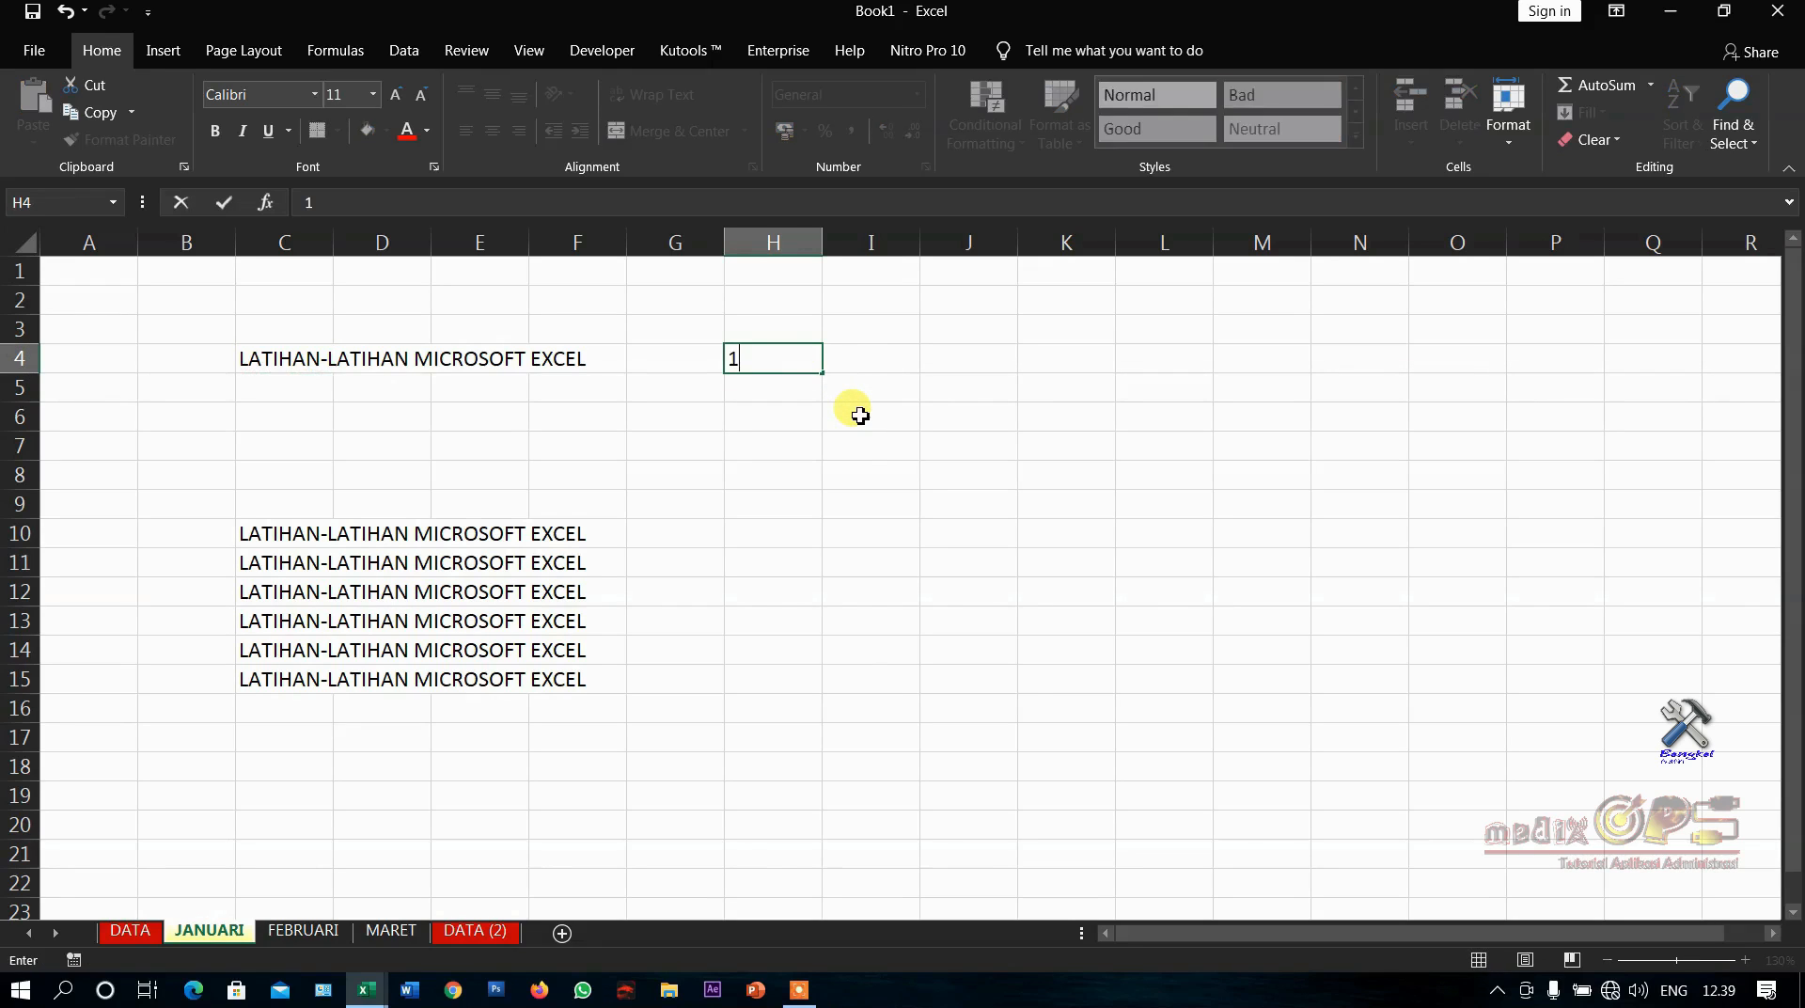
pyautogui.press('Return')
pyautogui.write('2')
pyautogui.press('Return')
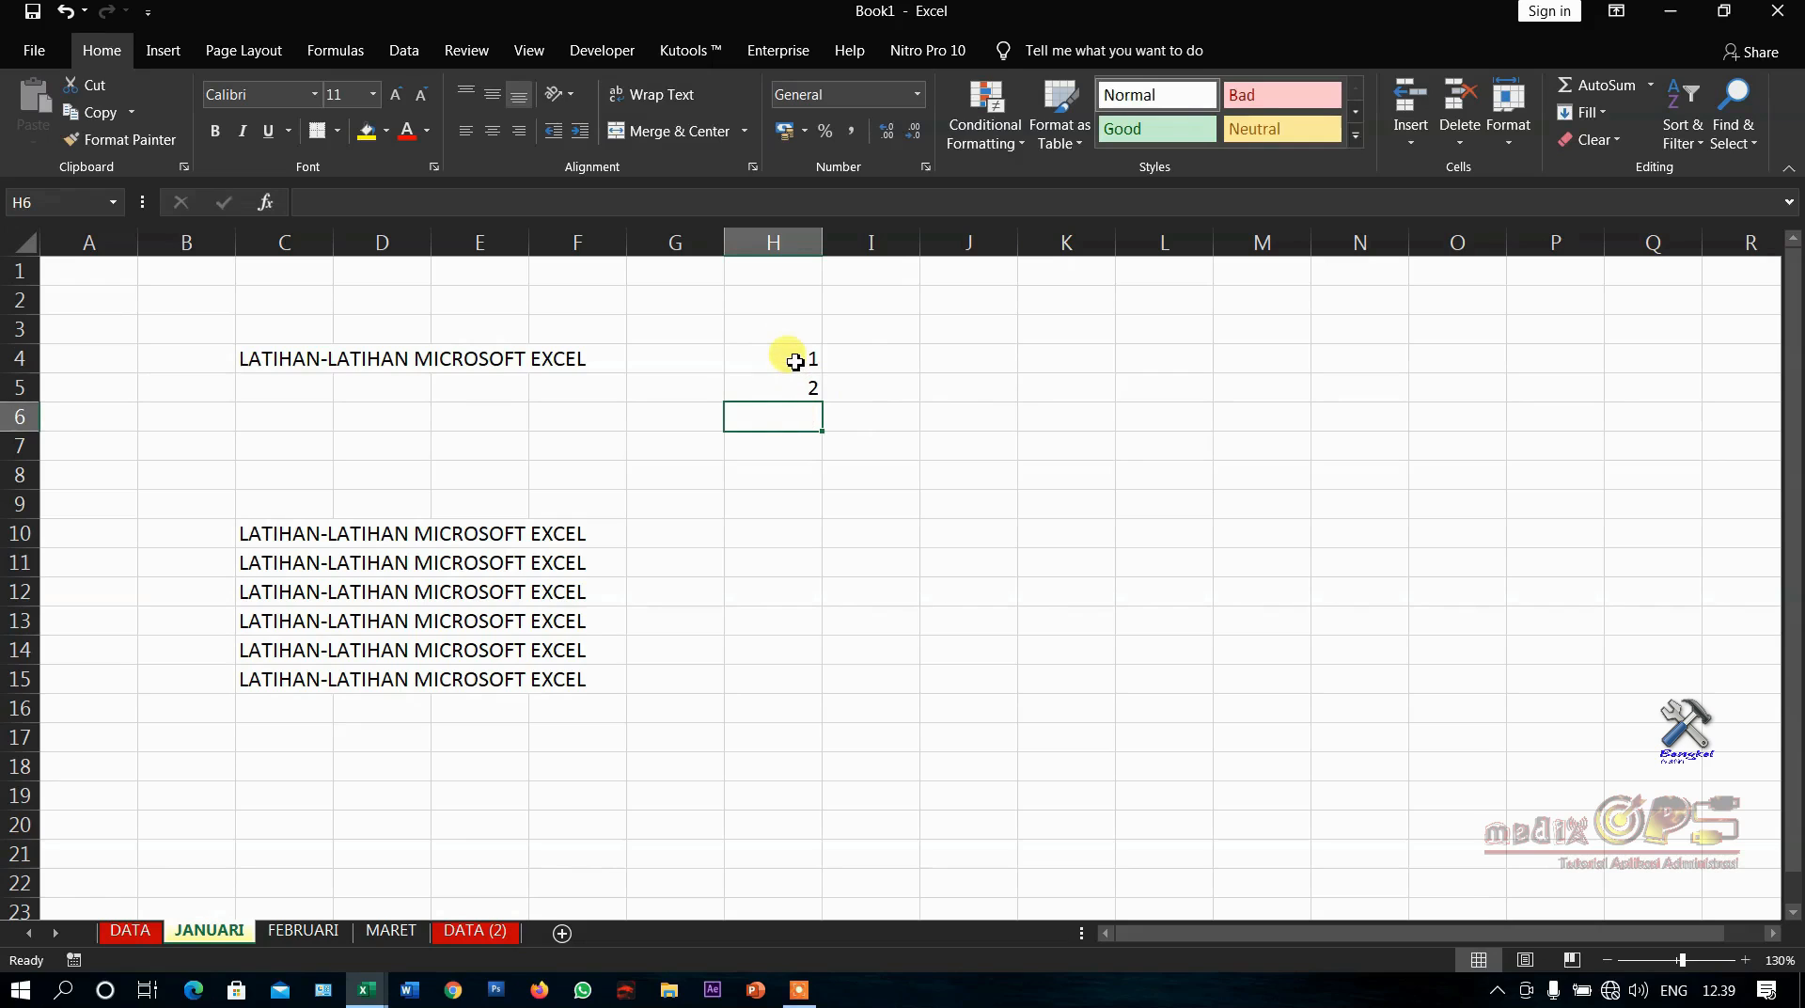
# Extend the 1, 2 number series from H4:H5 down through cell H15 with AutoFill
pyautogui.moveTo(794, 361); pyautogui.dragTo(791, 383)
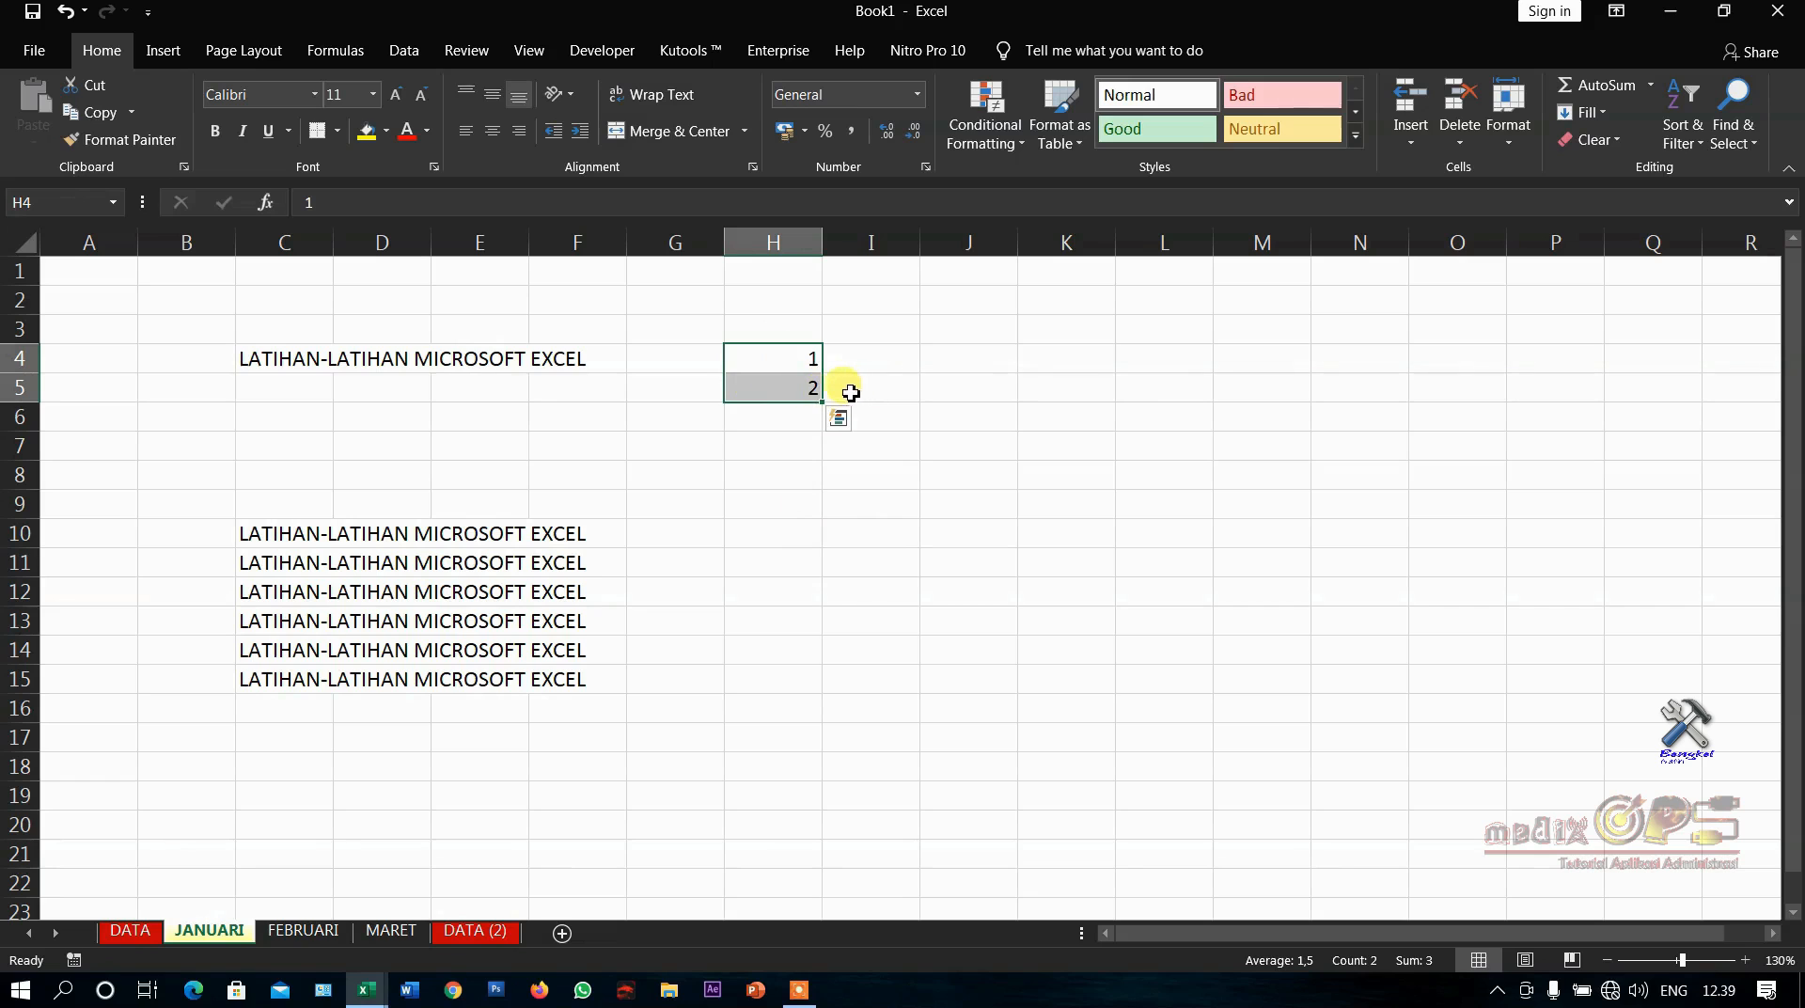
pyautogui.moveTo(827, 402); pyautogui.dragTo(825, 665)
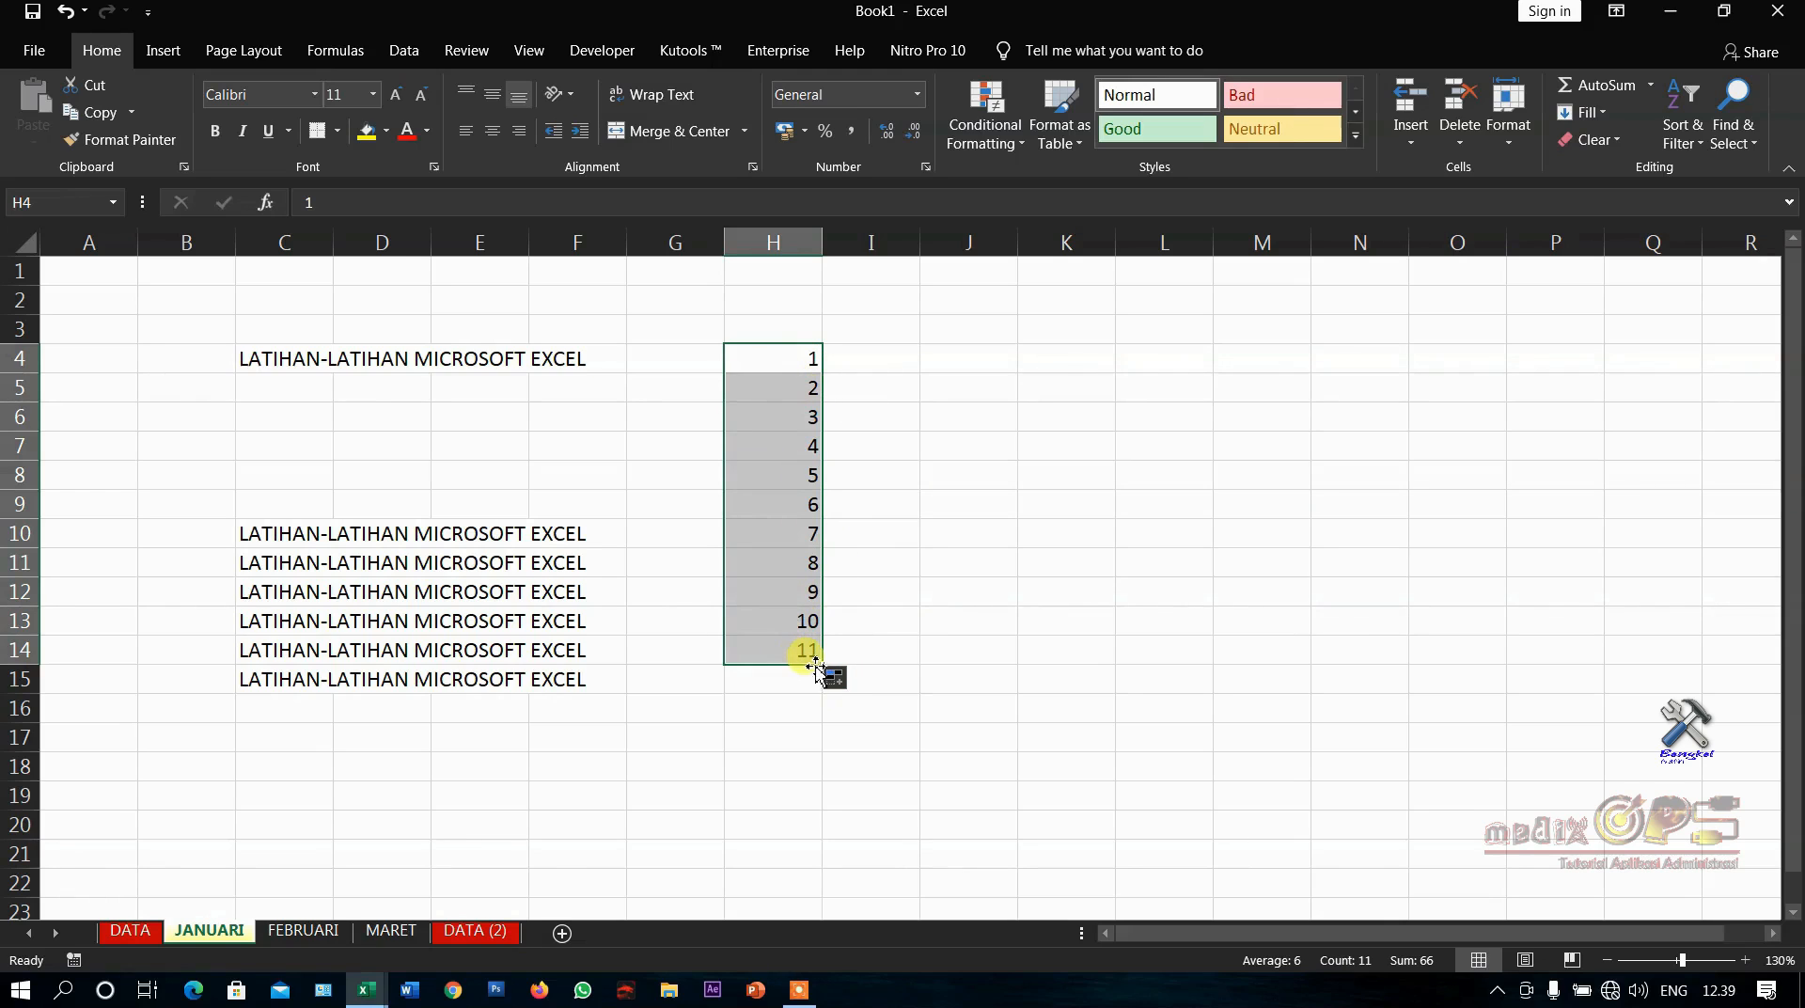
pyautogui.moveTo(822, 667); pyautogui.dragTo(822, 691)
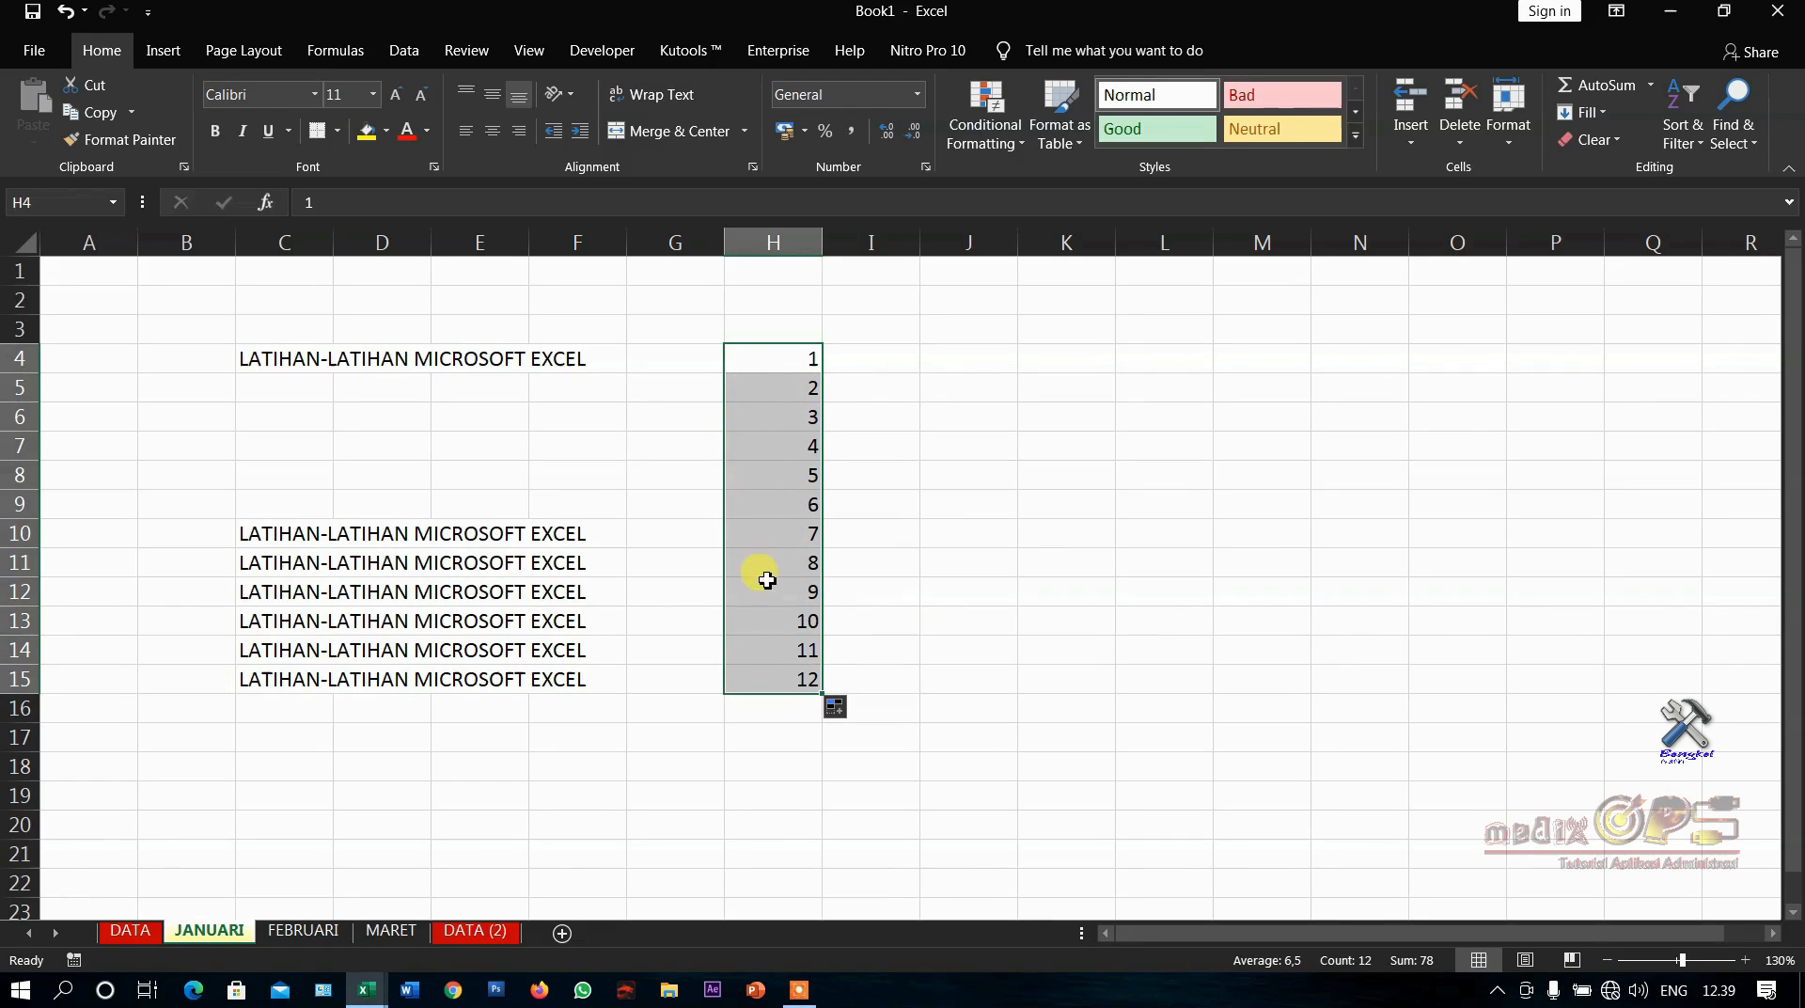
# Enter 1 in I4 and 3 in I5, and fill the odd-number series down through cell I15
pyautogui.click(878, 360)
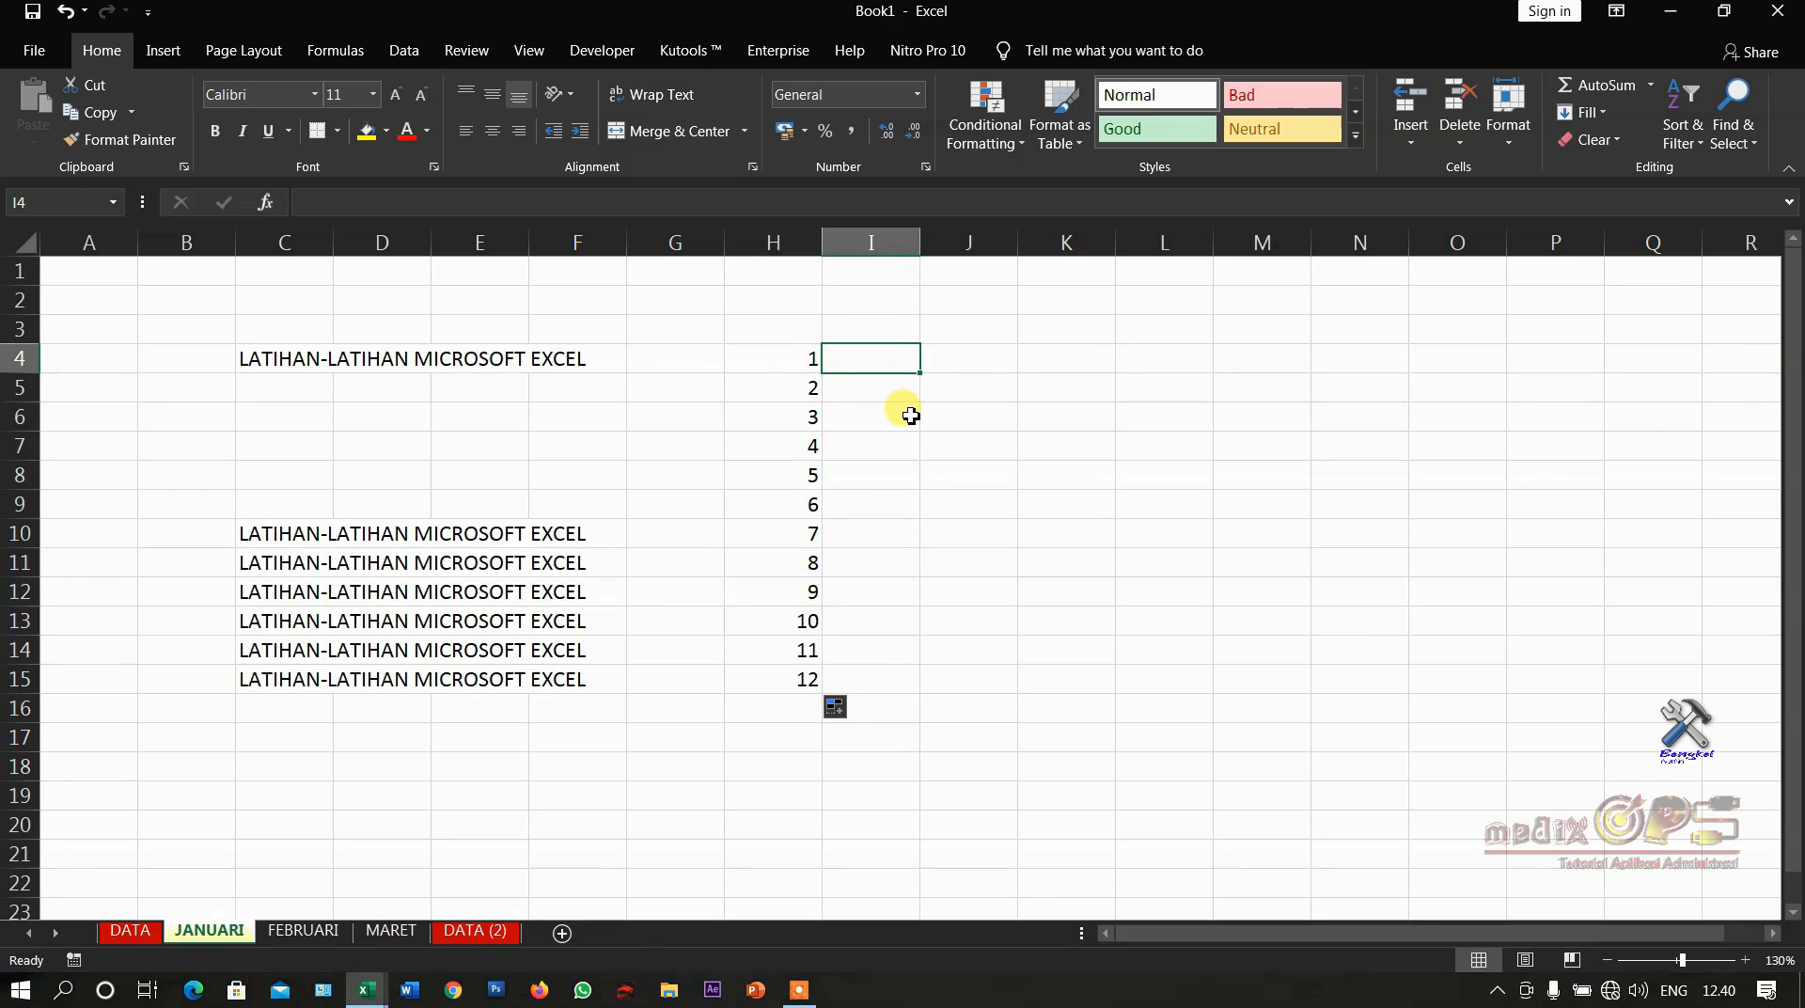
pyautogui.write('1')
pyautogui.press('Return')
pyautogui.write('3')
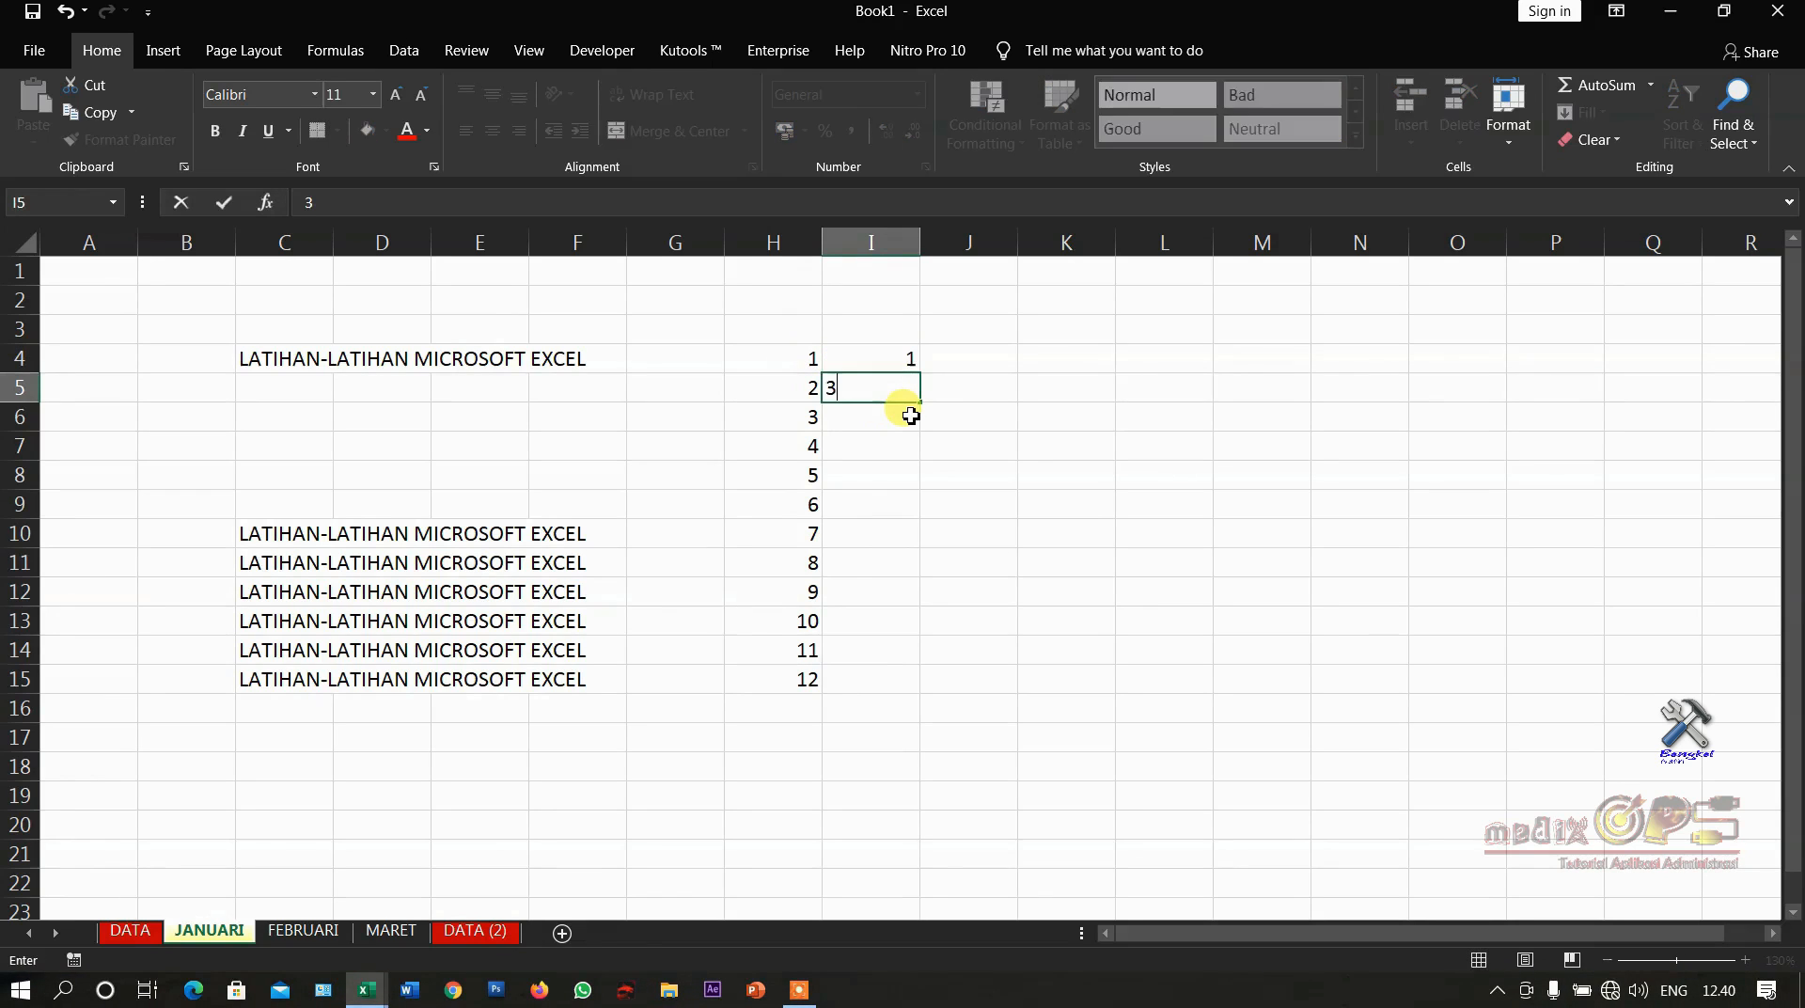
pyautogui.press('Return')
pyautogui.moveTo(886, 357); pyautogui.dragTo(906, 699)
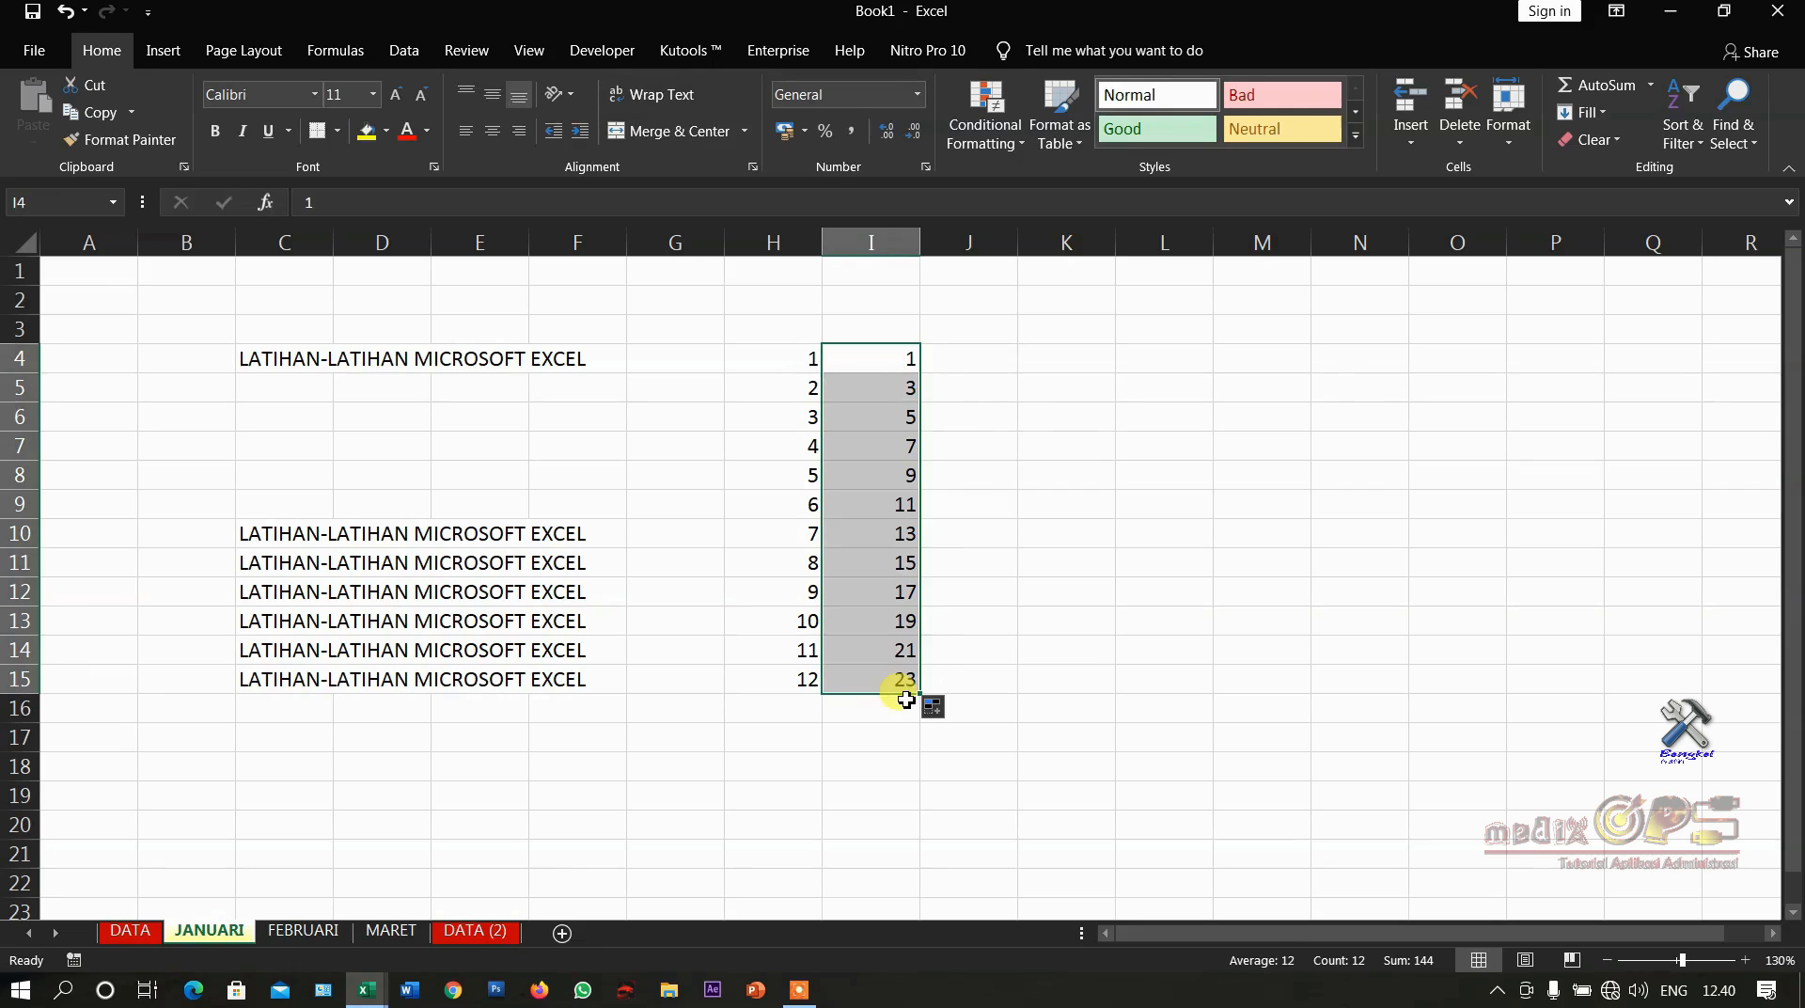
pyautogui.click(848, 389)
pyautogui.moveTo(849, 357); pyautogui.dragTo(847, 670)
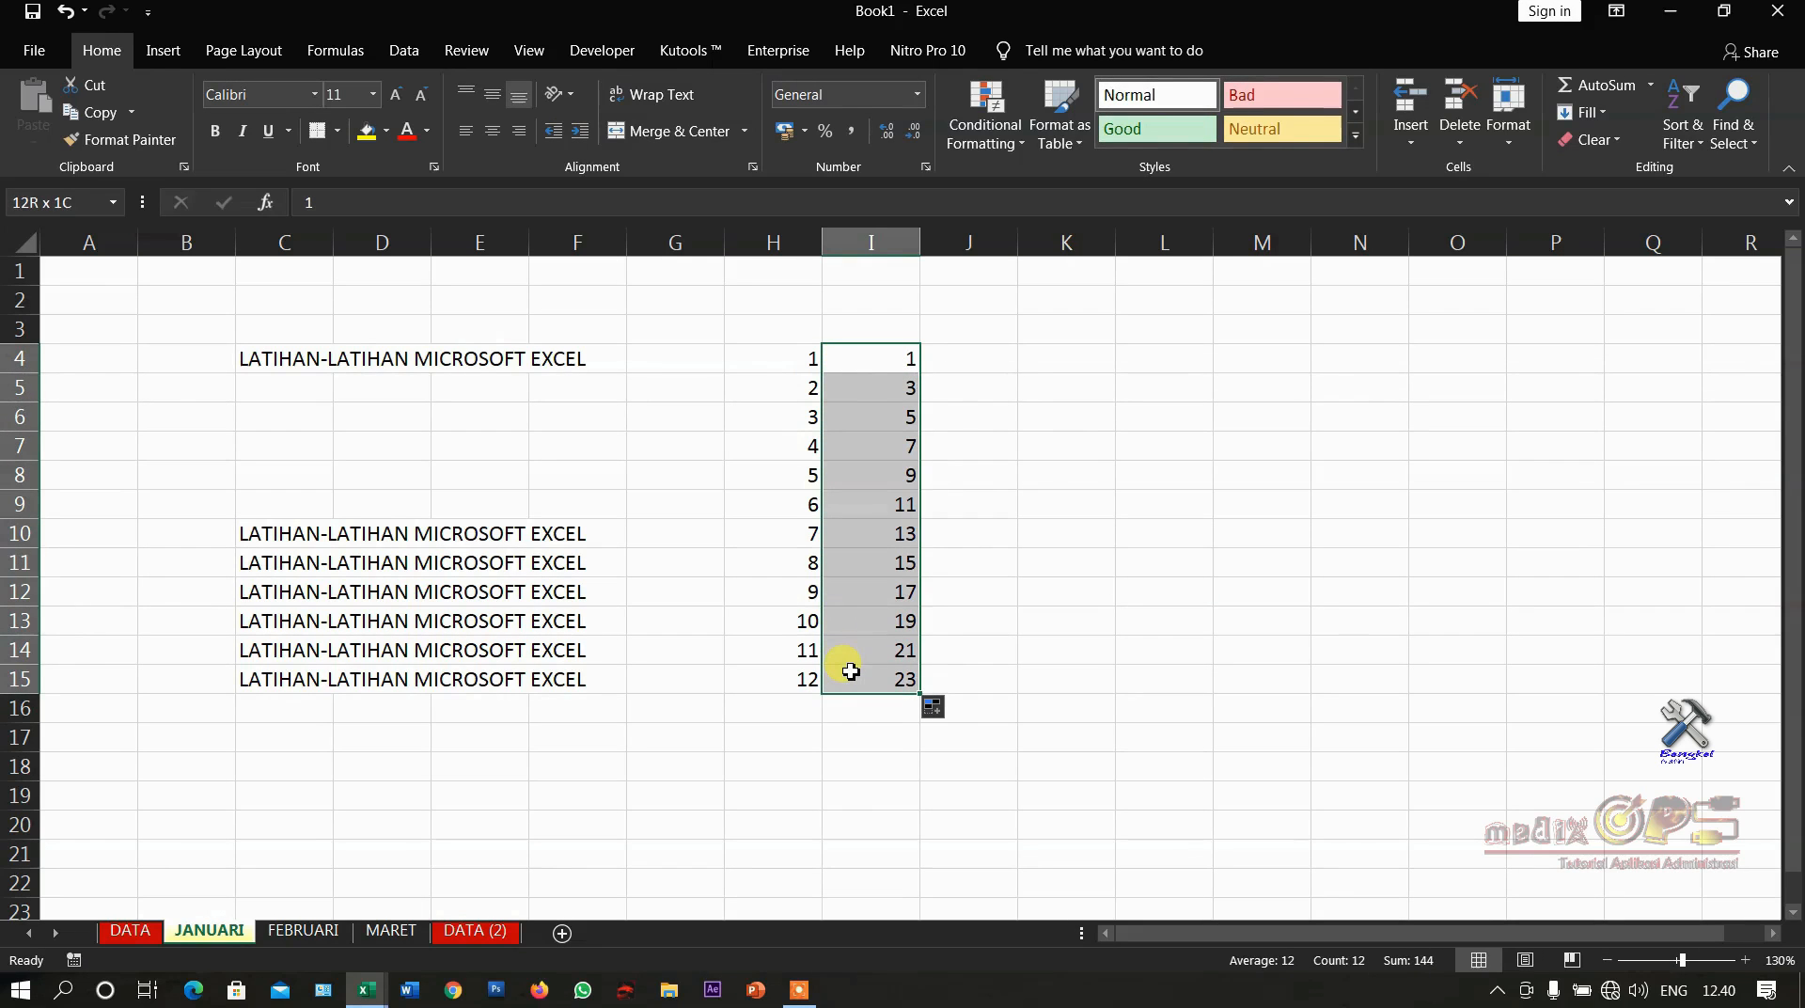
pyautogui.click(848, 368)
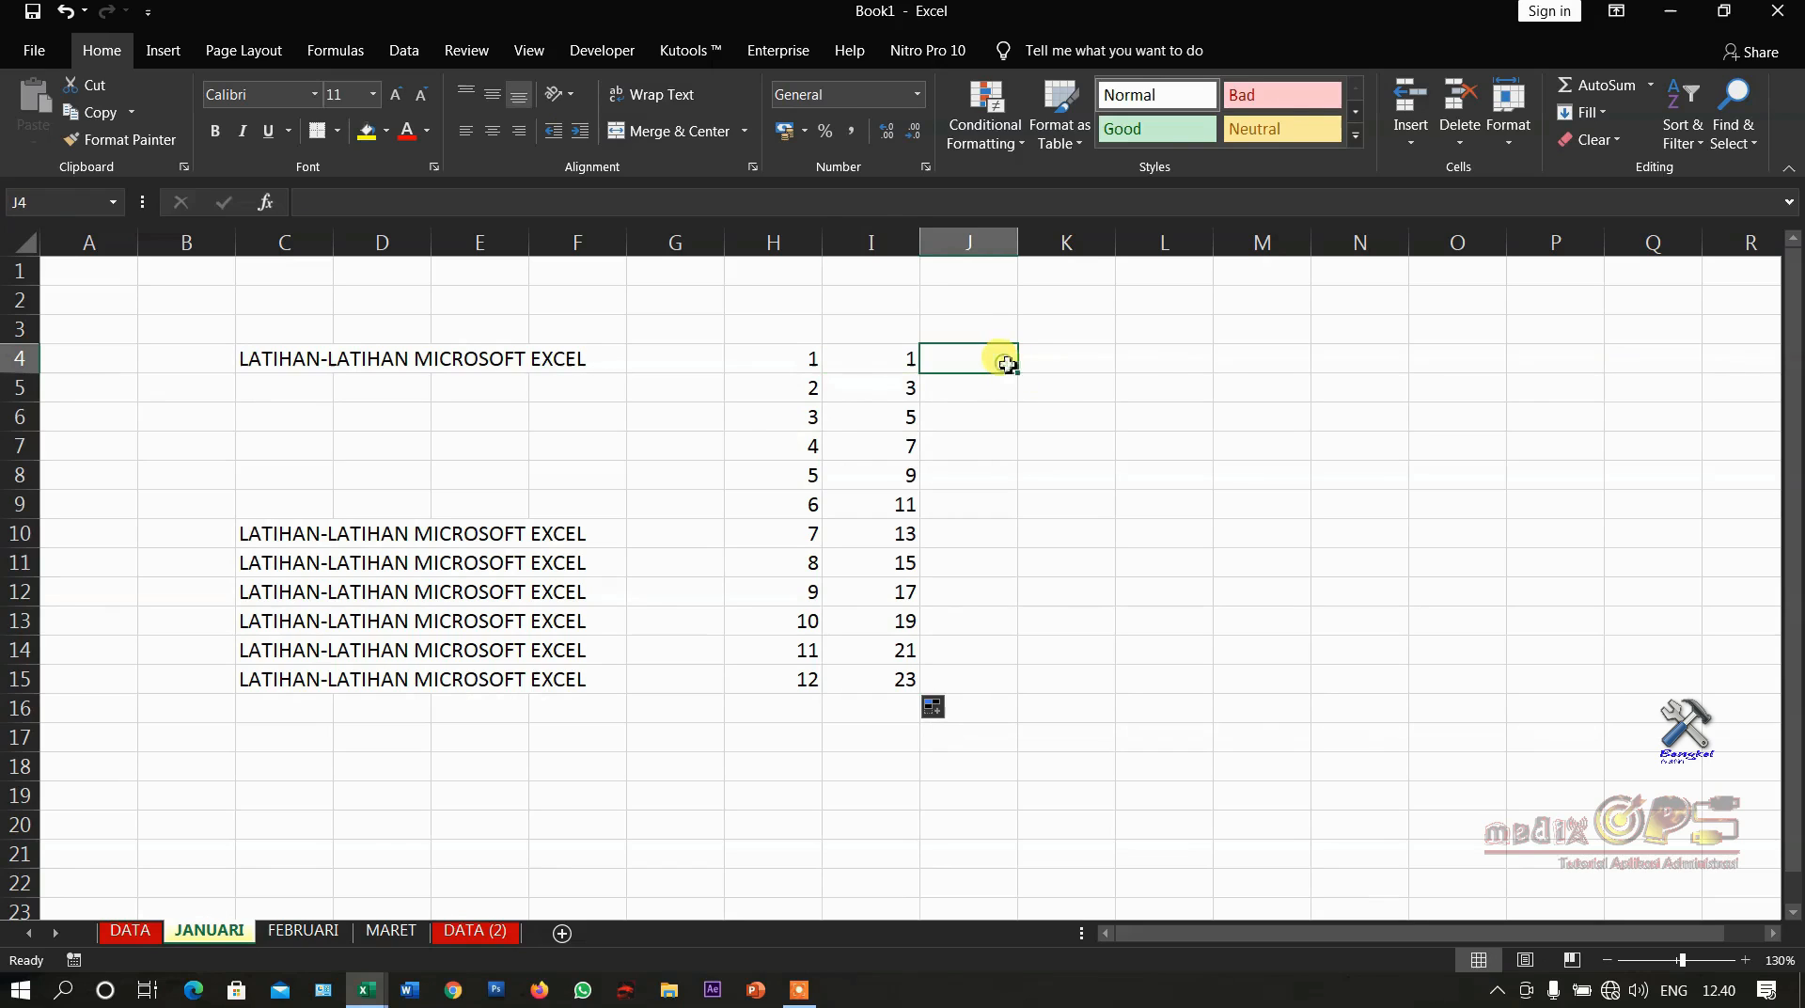
# Enter the date 25/03/2021 in cell K4
pyautogui.click(1047, 369)
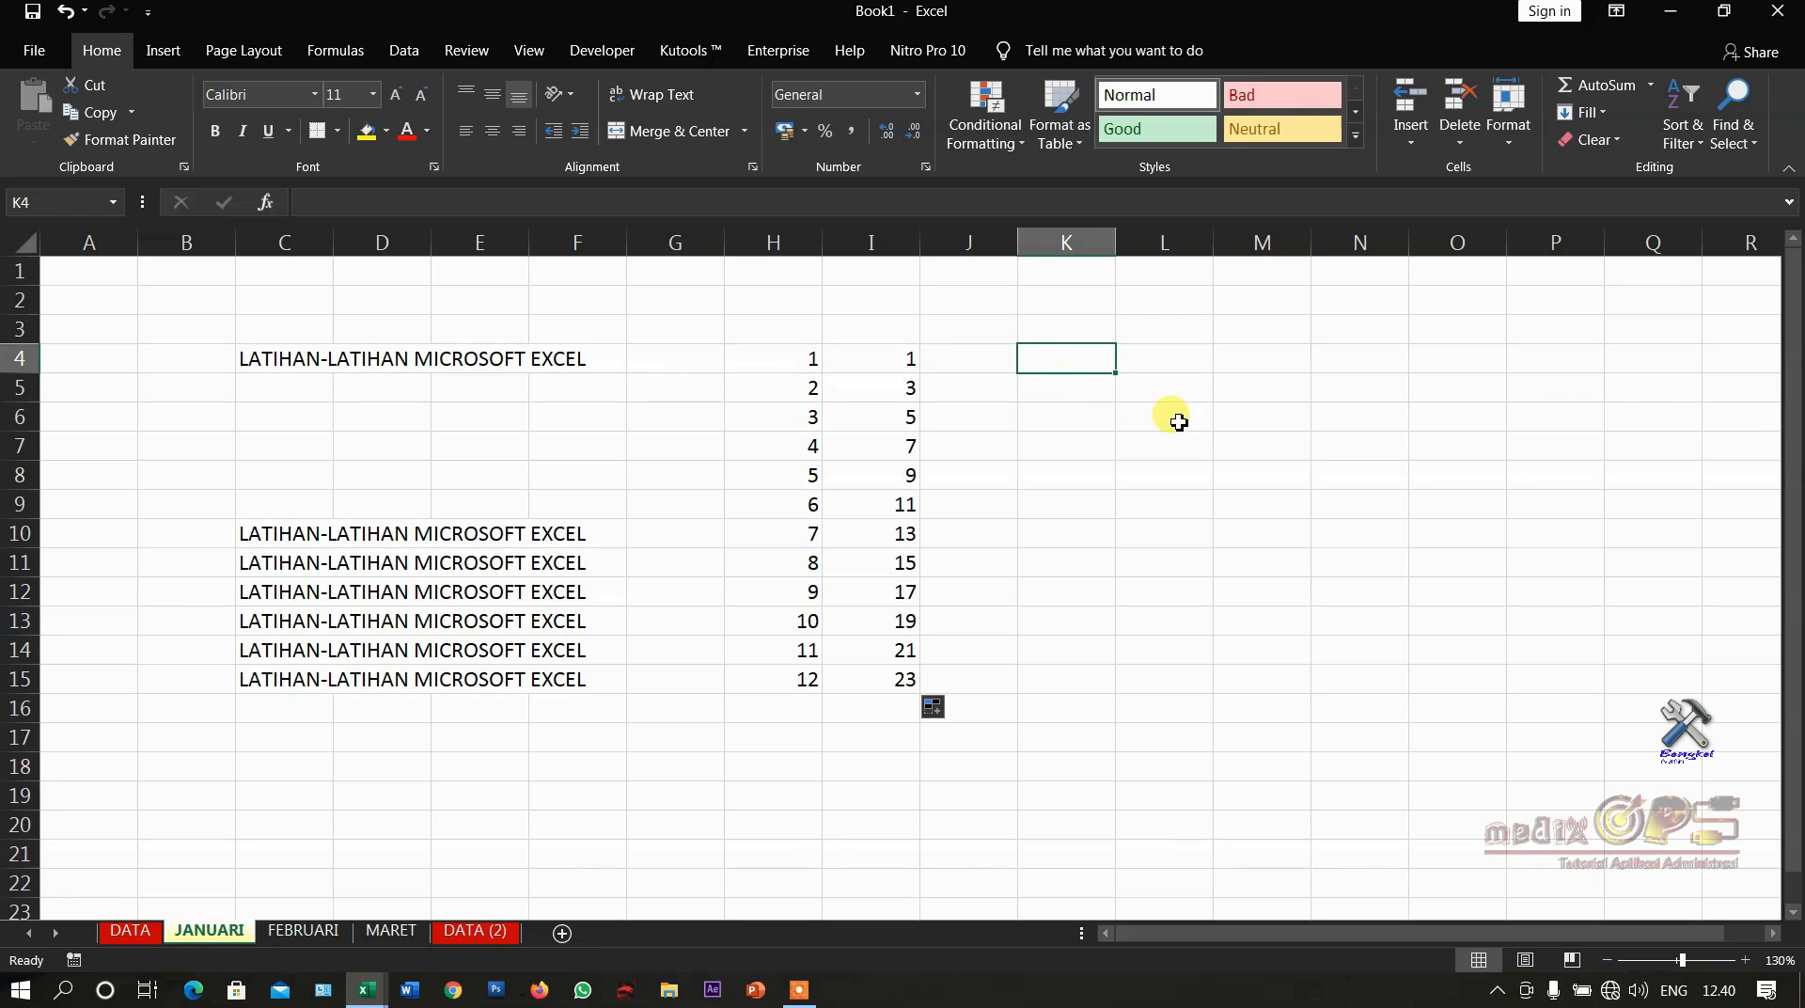
pyautogui.write('25')
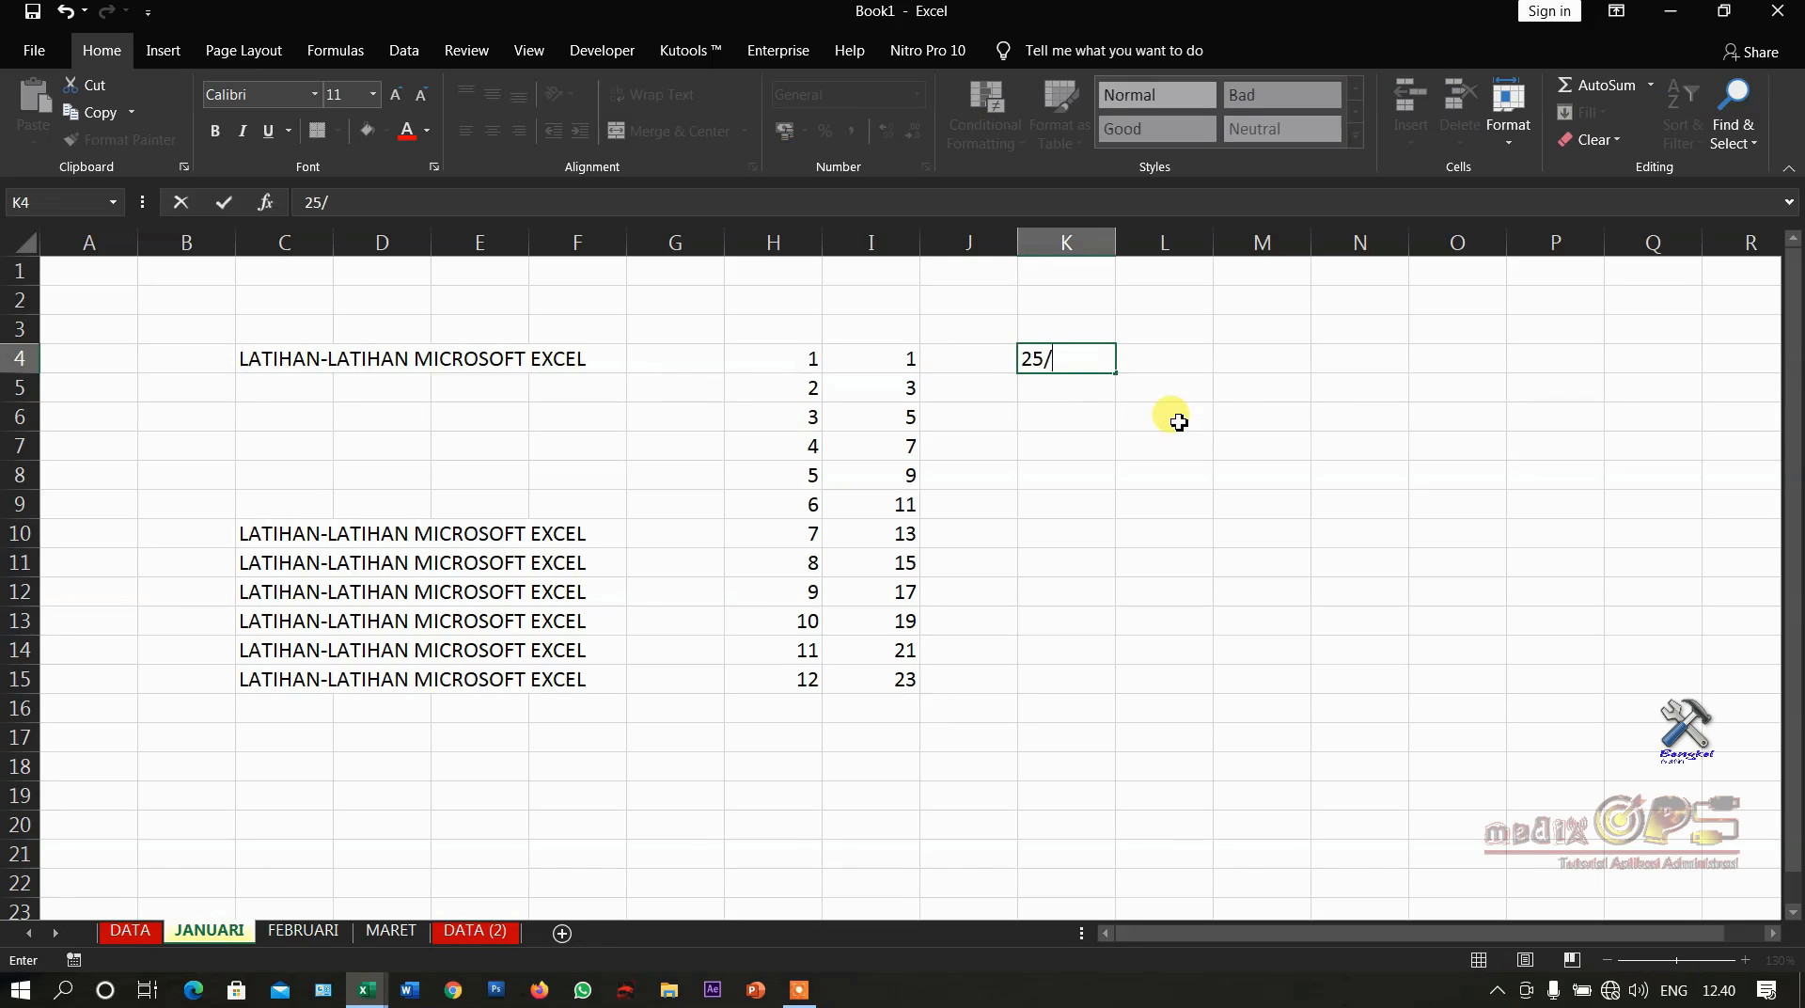
pyautogui.write('/03/2021')
pyautogui.press('Return')
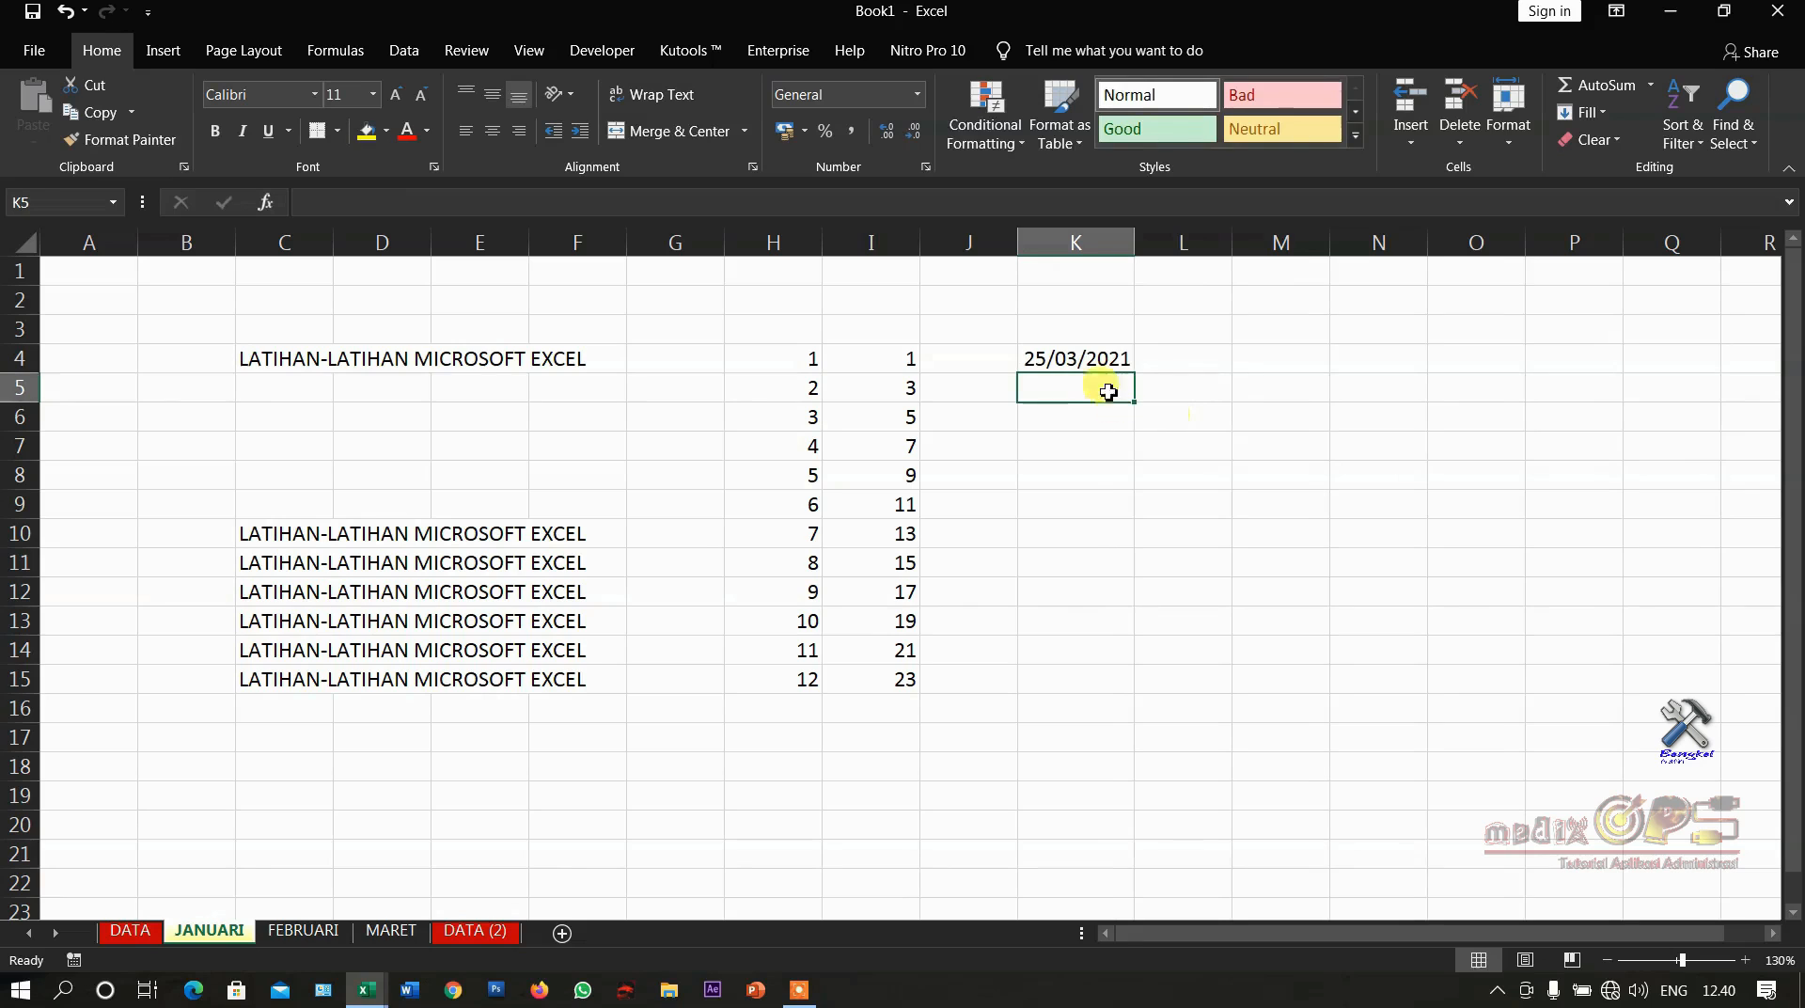
# Fill consecutive daily dates from K4 down through cell K15
pyautogui.click(1093, 358)
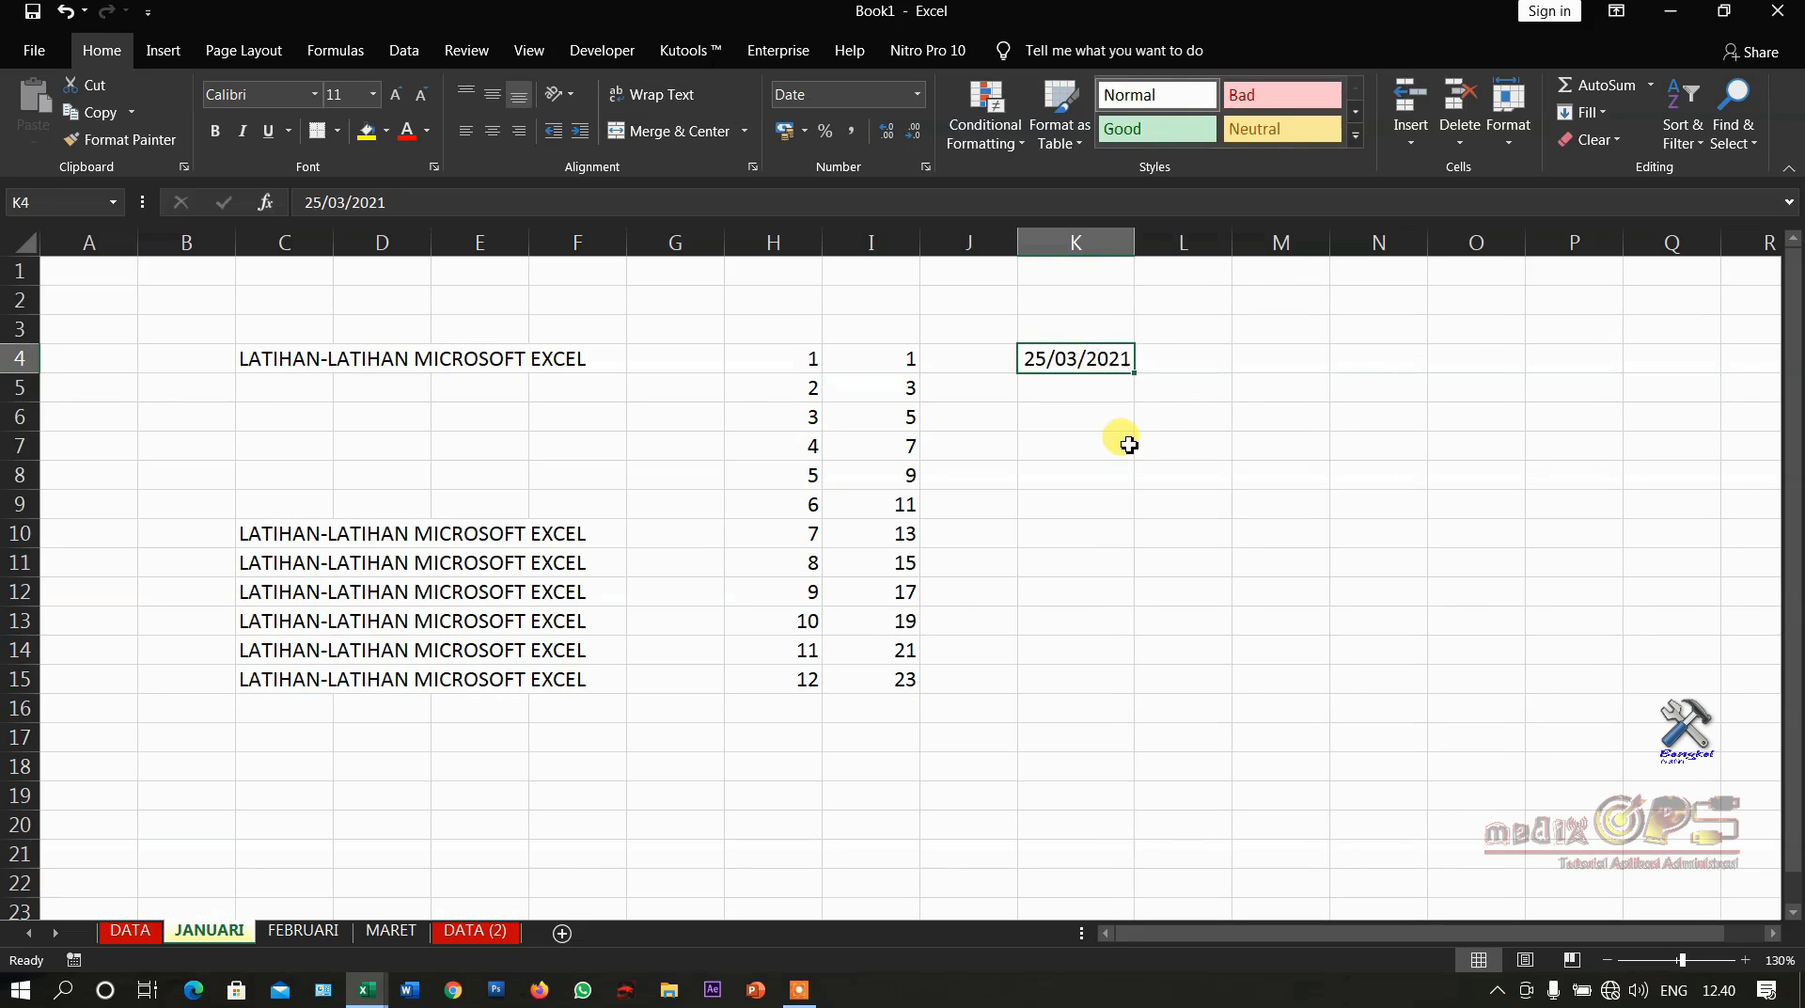
pyautogui.click(1056, 384)
pyautogui.click(1074, 366)
pyautogui.moveTo(1141, 376); pyautogui.dragTo(1140, 686)
pyautogui.click(1088, 415)
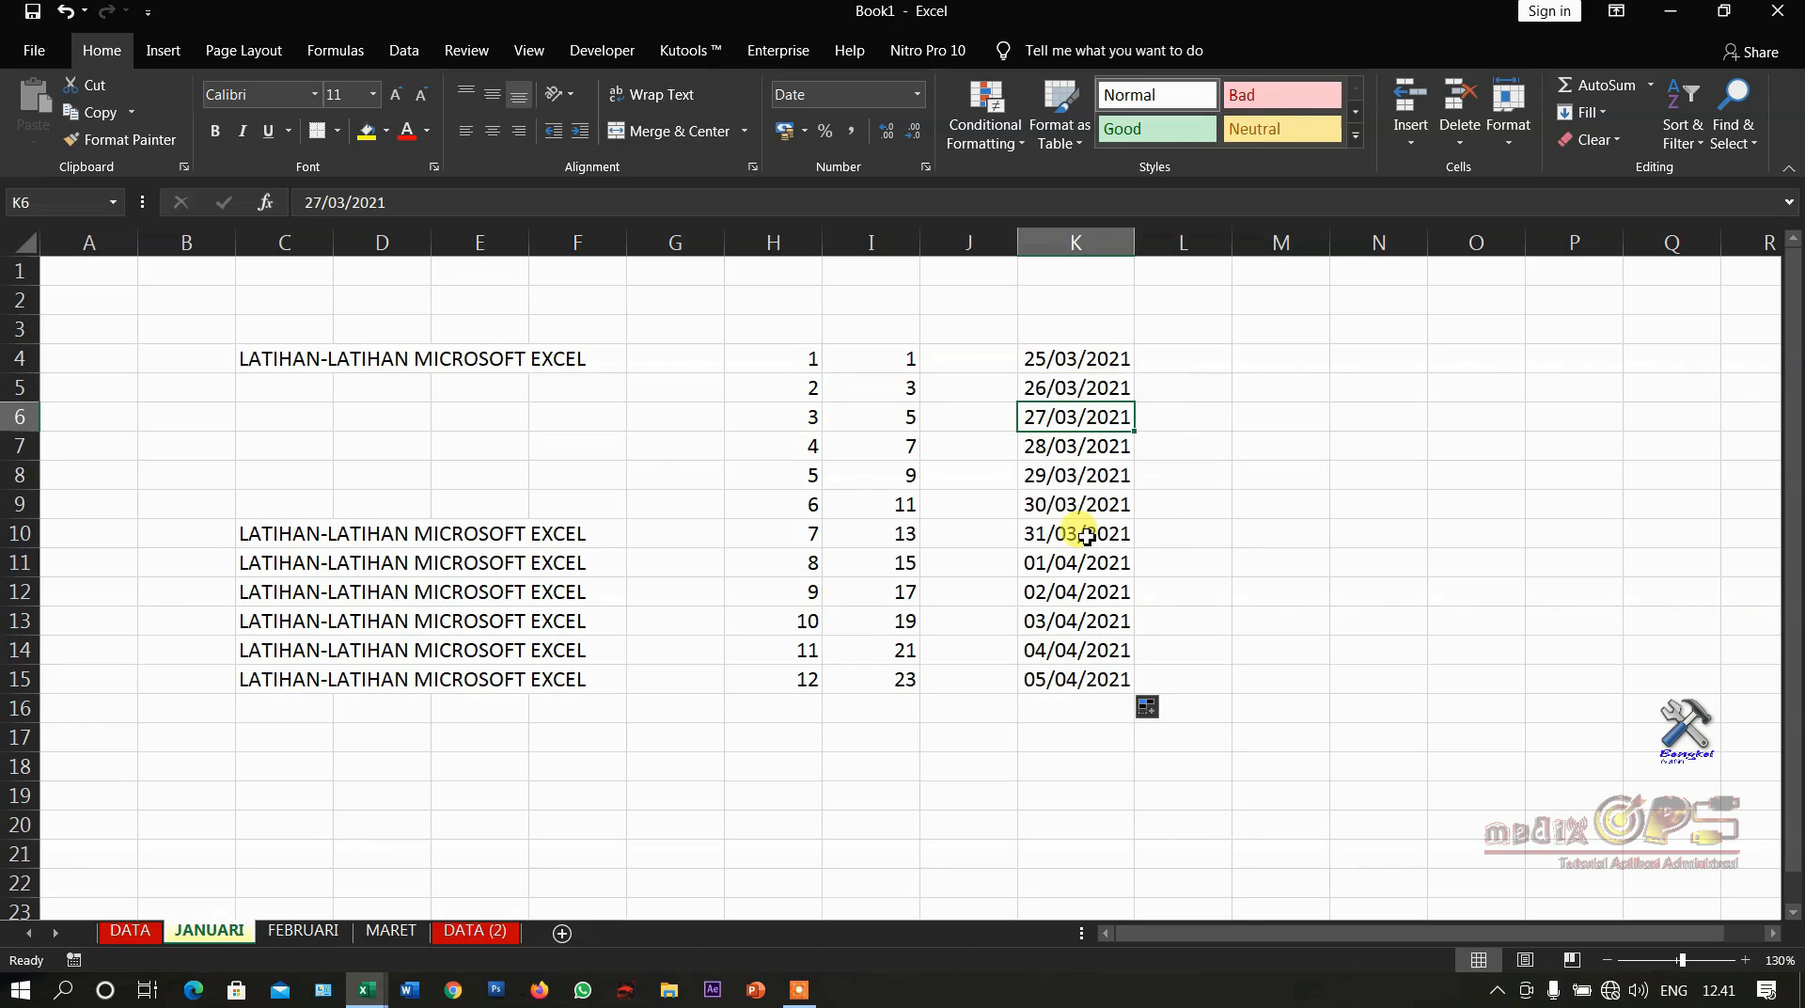
pyautogui.click(1086, 536)
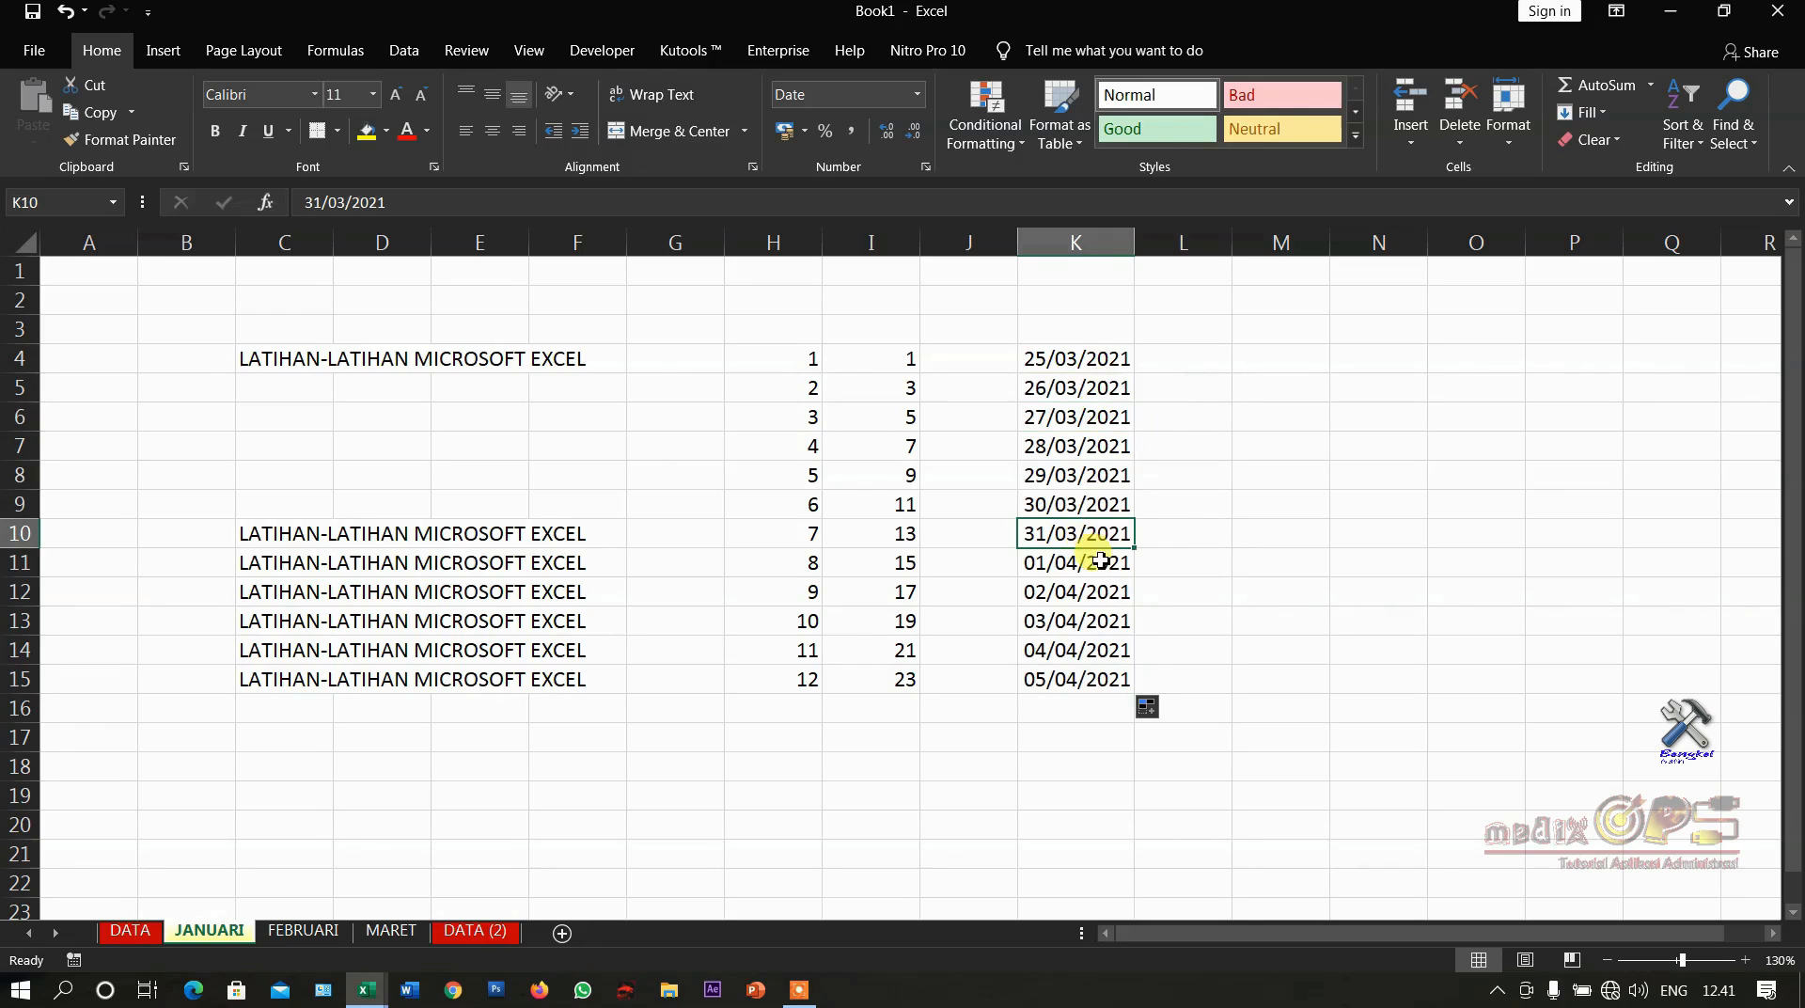
pyautogui.click(1103, 566)
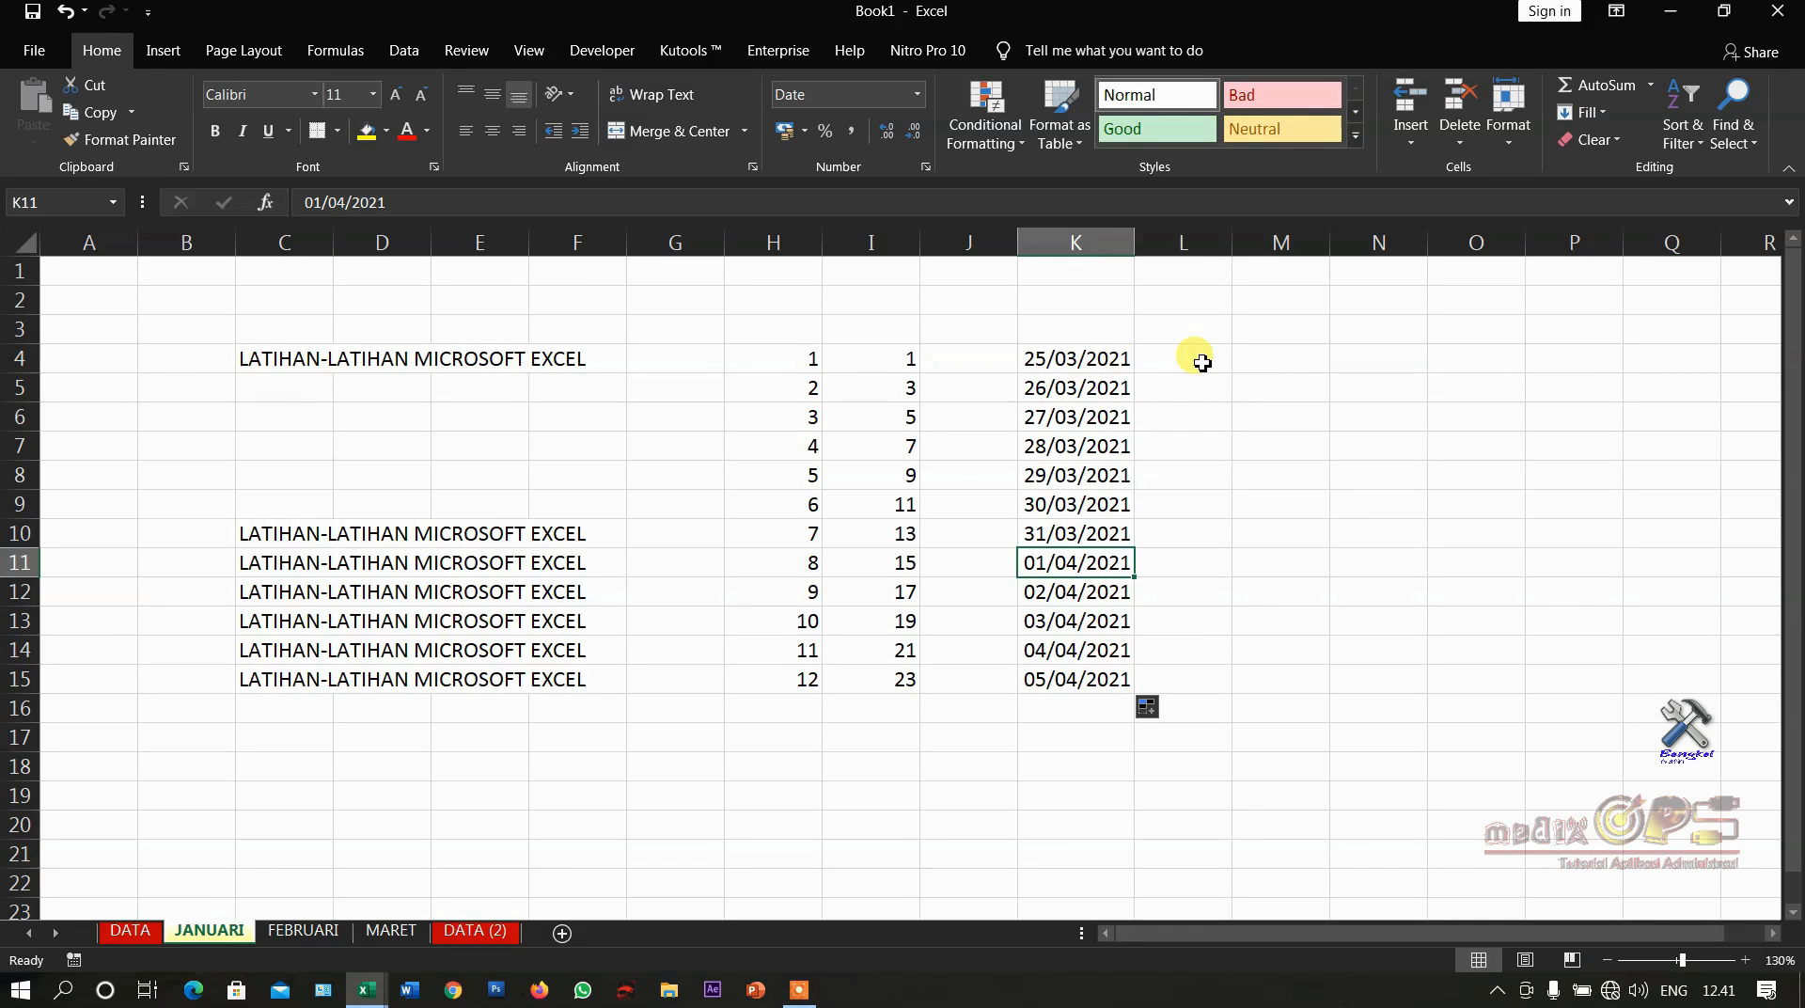
# Enter SENIN in cell L4 and fill the weekday names down through cell L15
pyautogui.click(1202, 362)
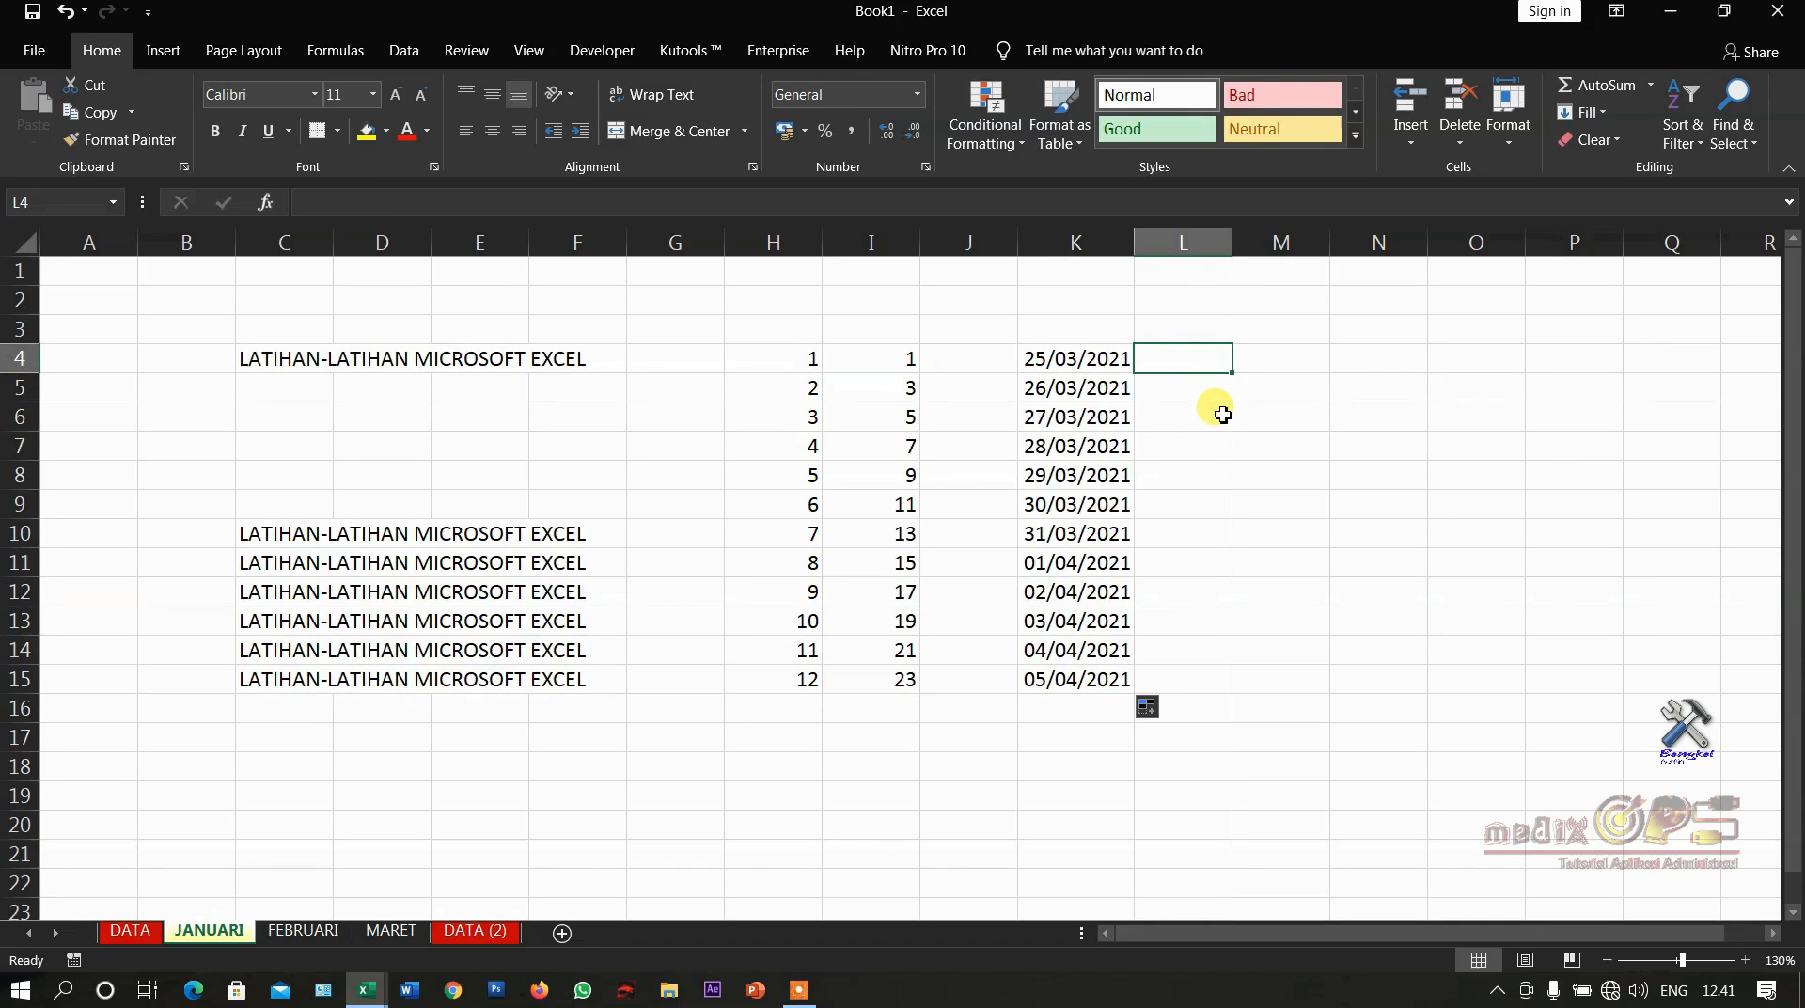
pyautogui.write('SENIN')
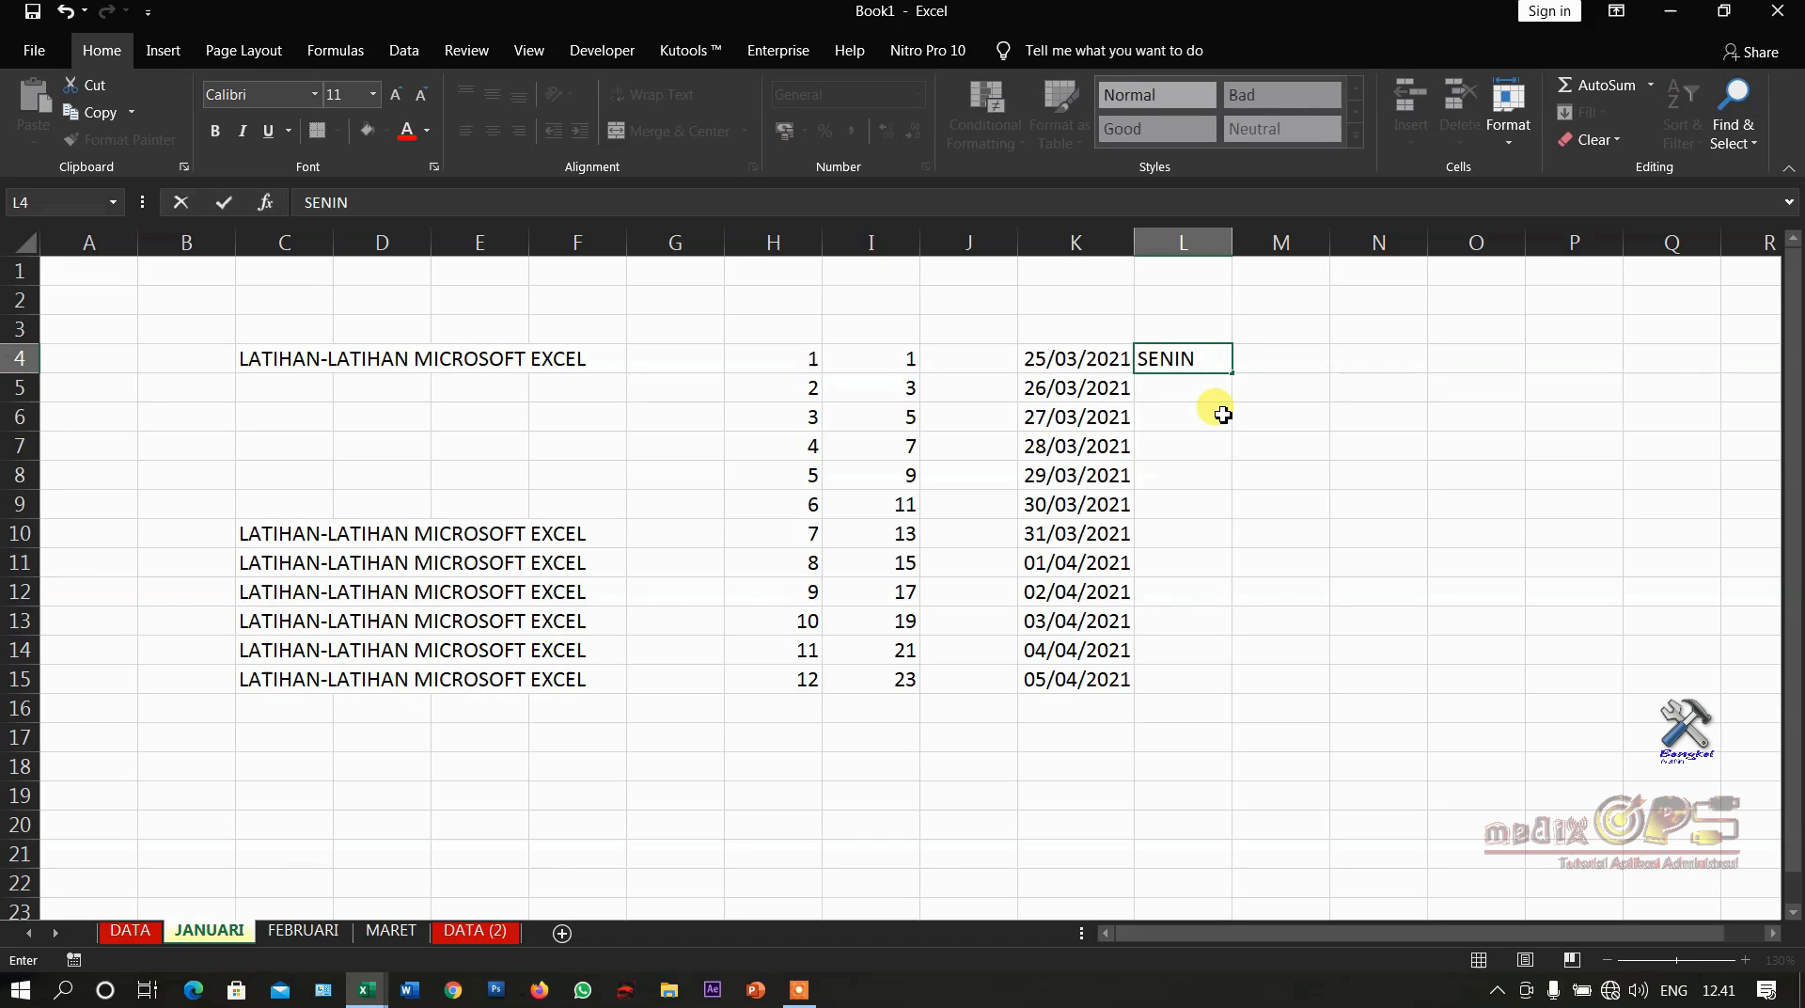
pyautogui.press('Return')
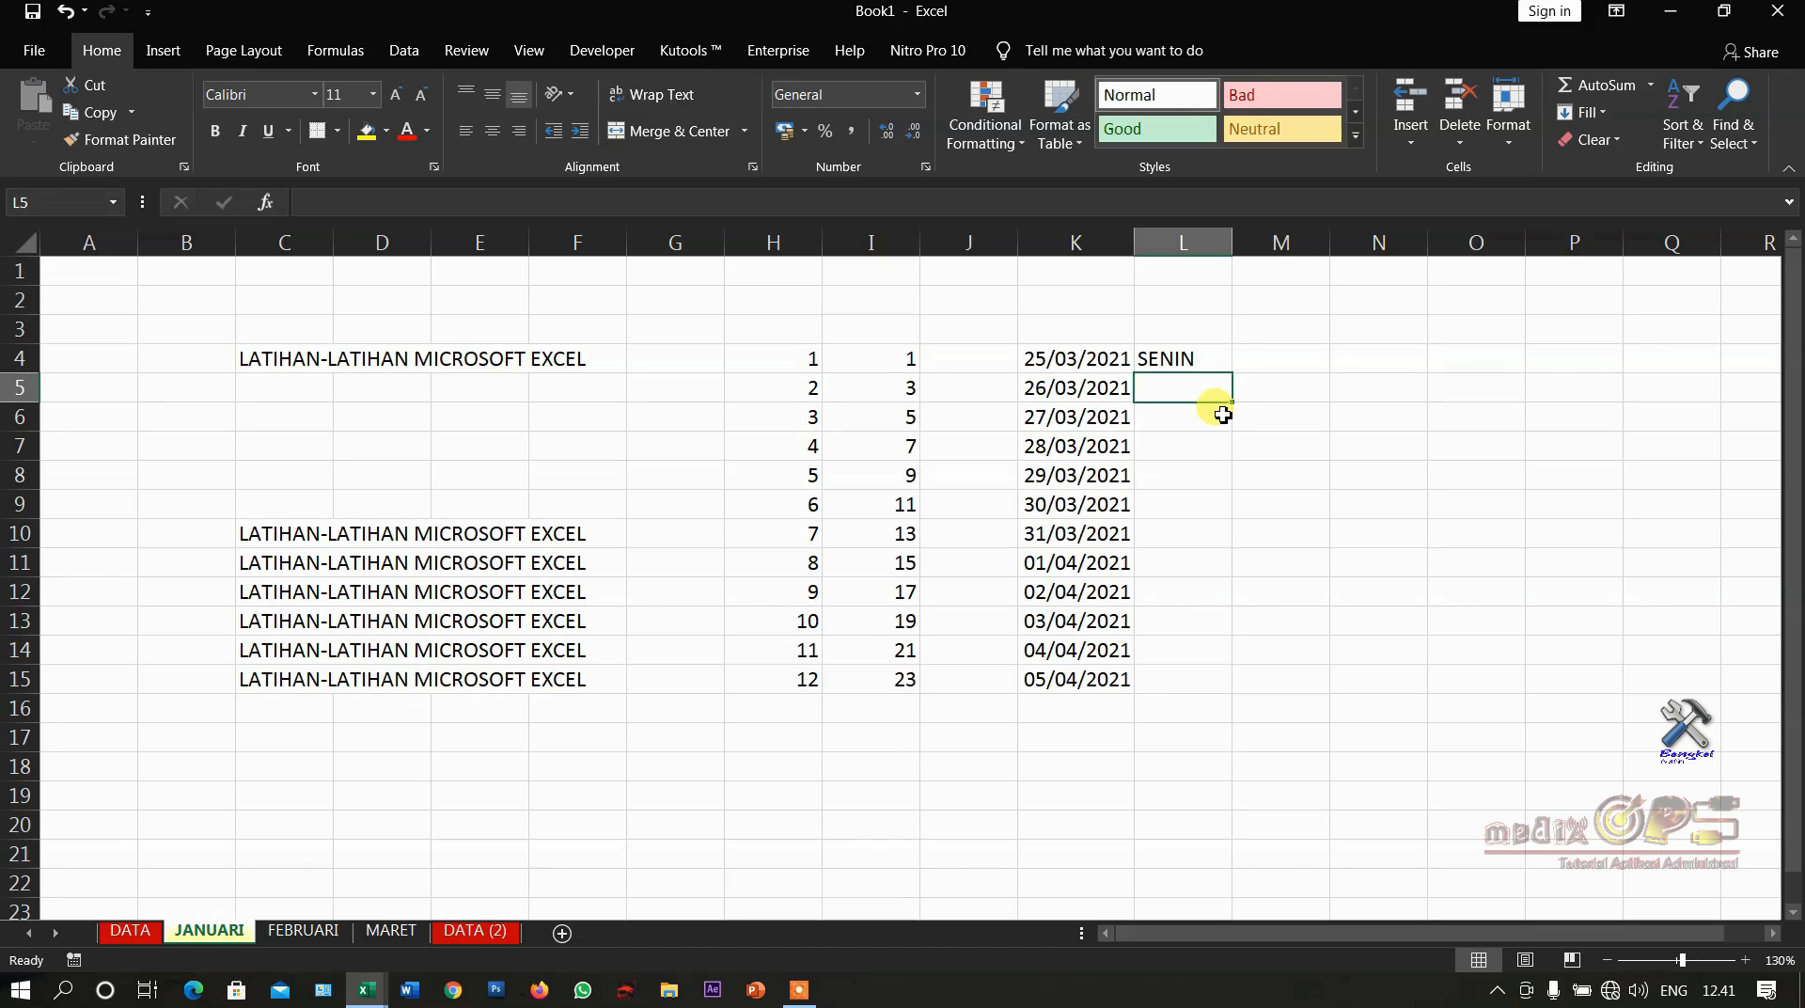
pyautogui.click(1217, 363)
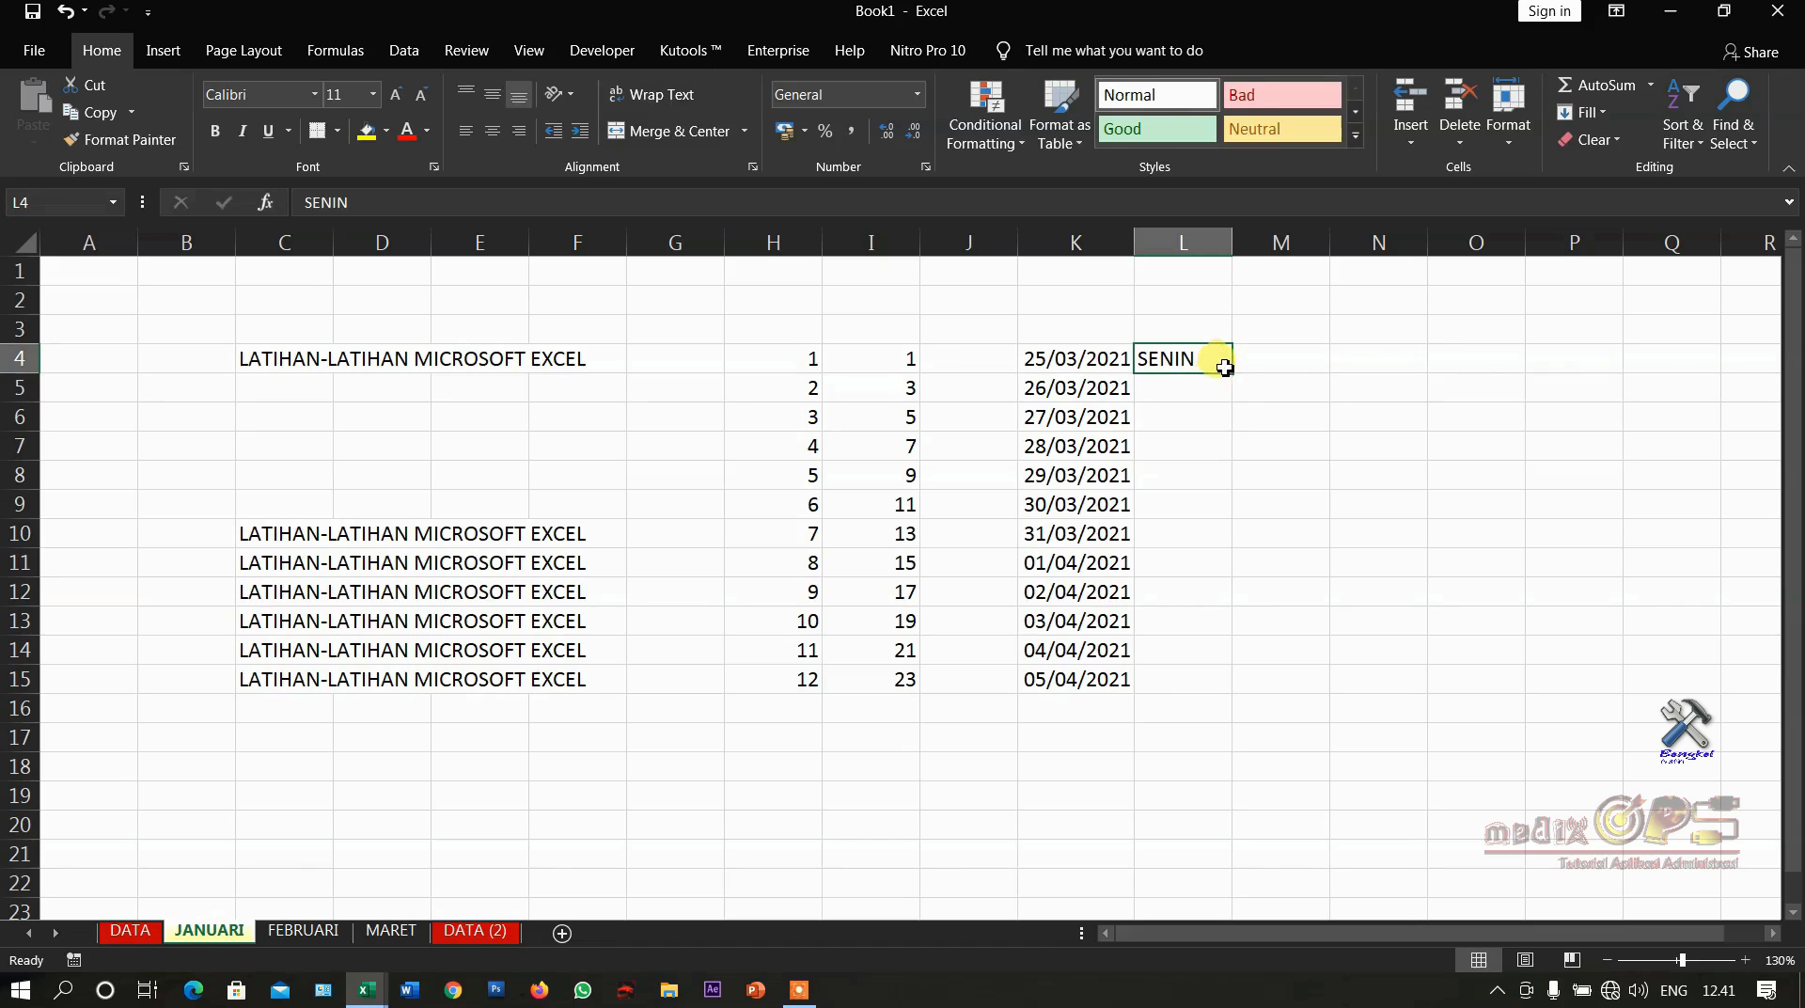
pyautogui.moveTo(1231, 372); pyautogui.dragTo(1232, 689)
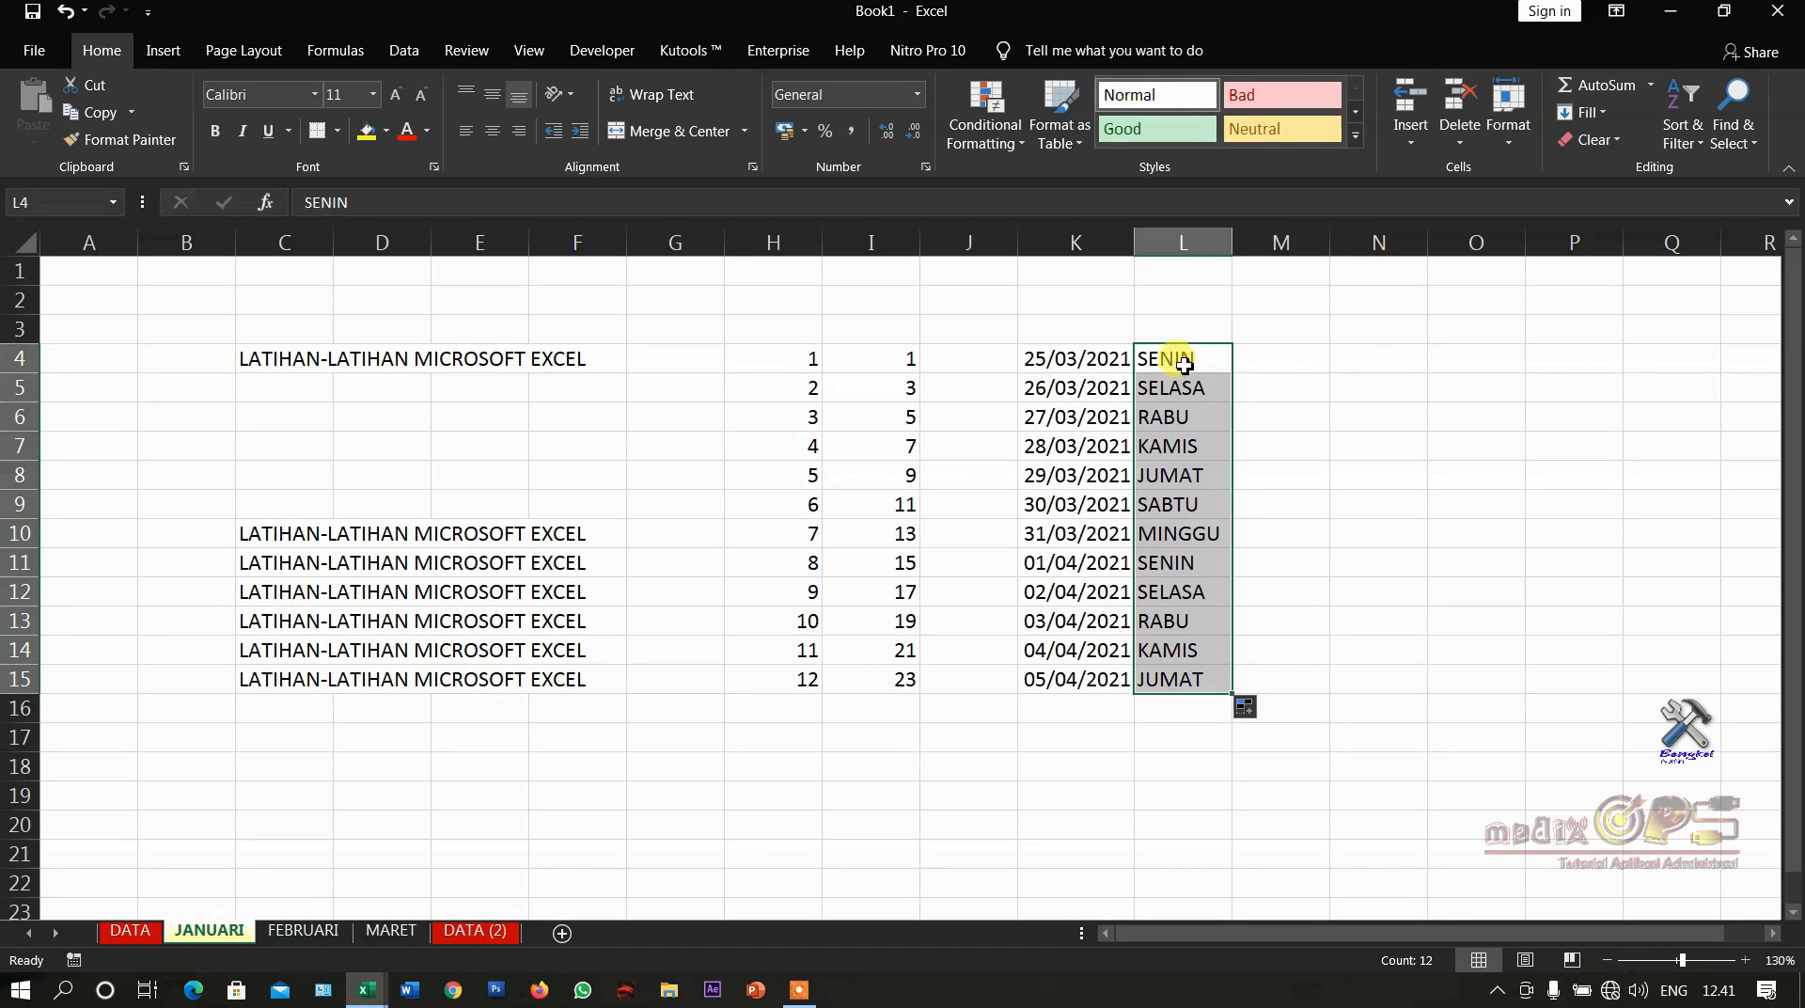
# Examine the filled weekday names one by one in cells L4 through L10
pyautogui.click(1184, 364)
pyautogui.click(1186, 390)
pyautogui.click(1185, 419)
pyautogui.click(1192, 440)
pyautogui.click(1208, 480)
pyautogui.click(1202, 507)
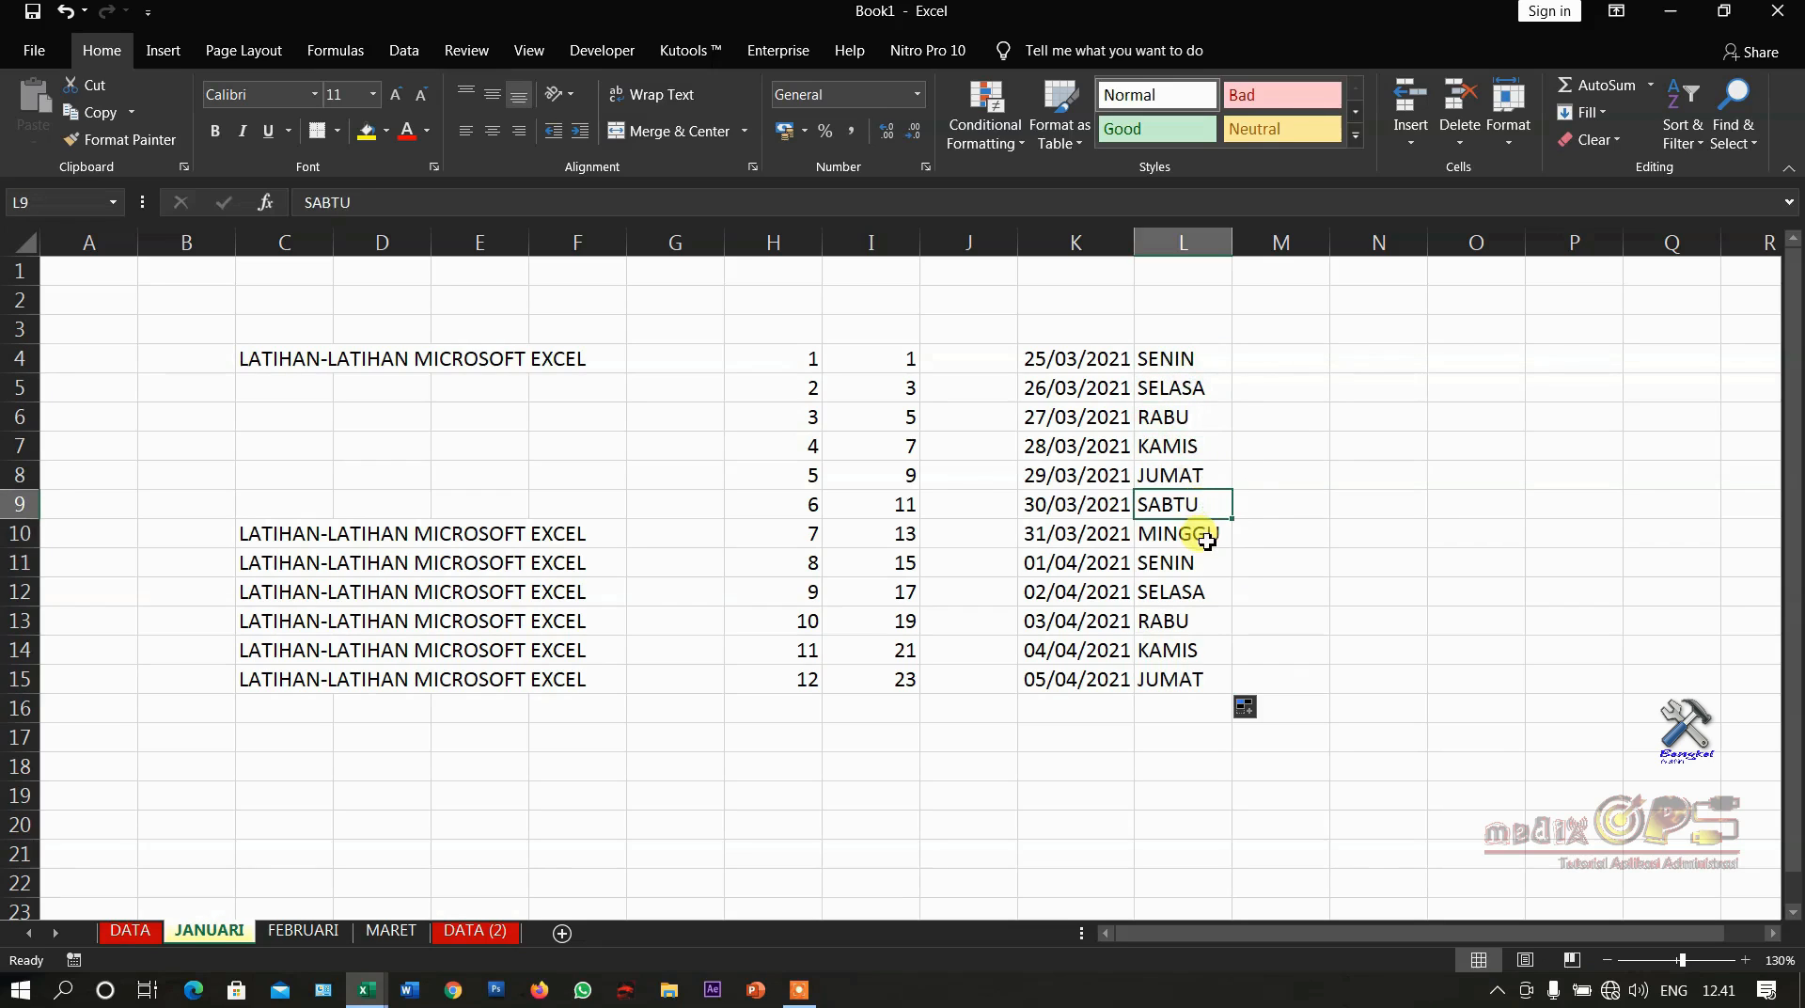
pyautogui.click(1201, 535)
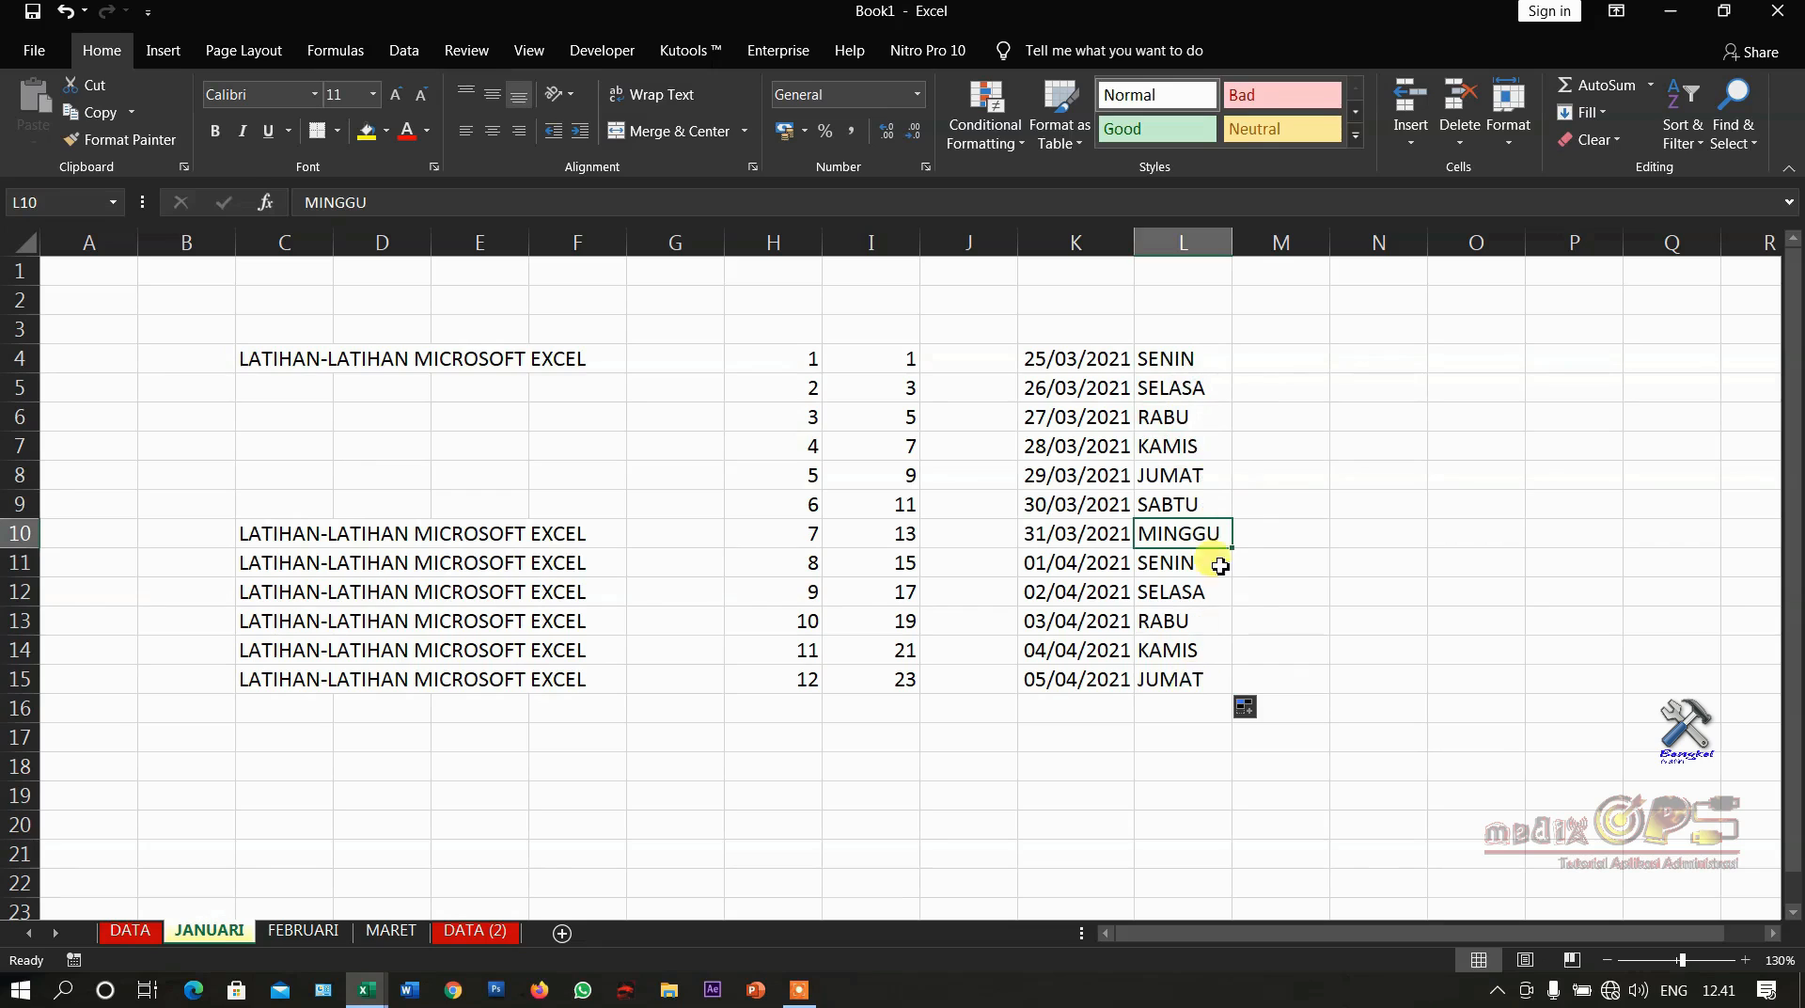
# Enter the month name JANUARI in cell M4
pyautogui.click(1253, 363)
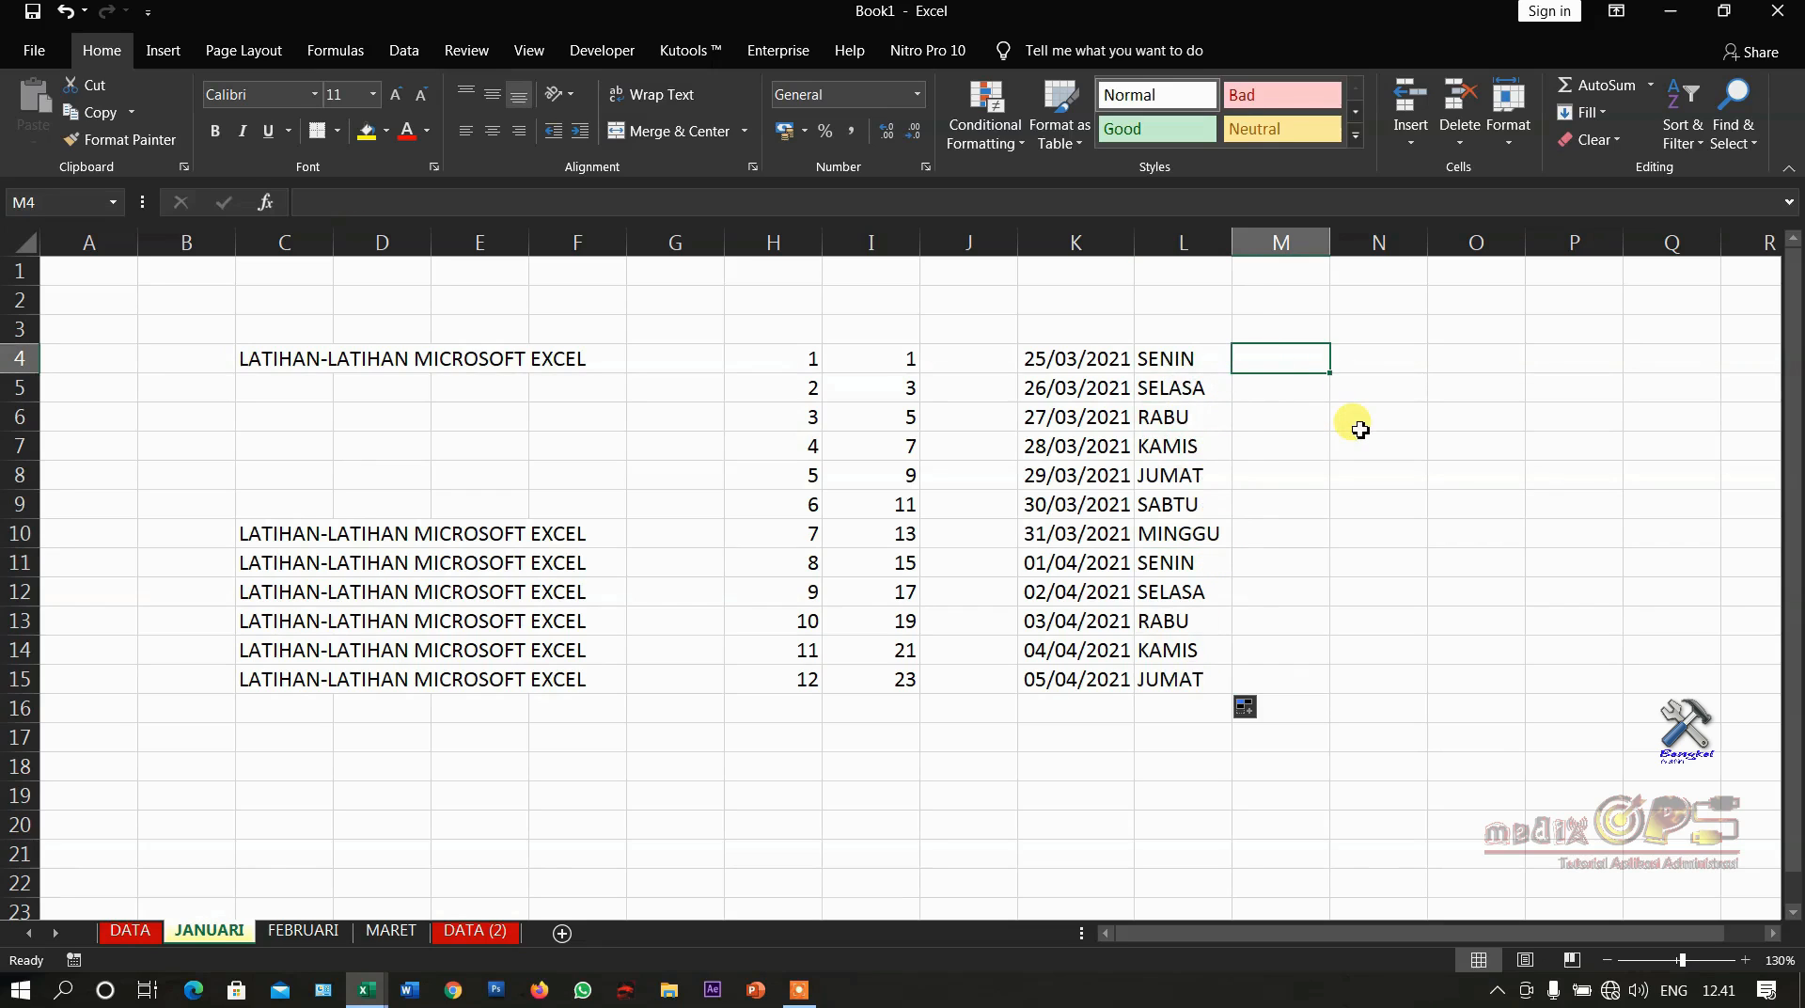
pyautogui.write('JANUARI')
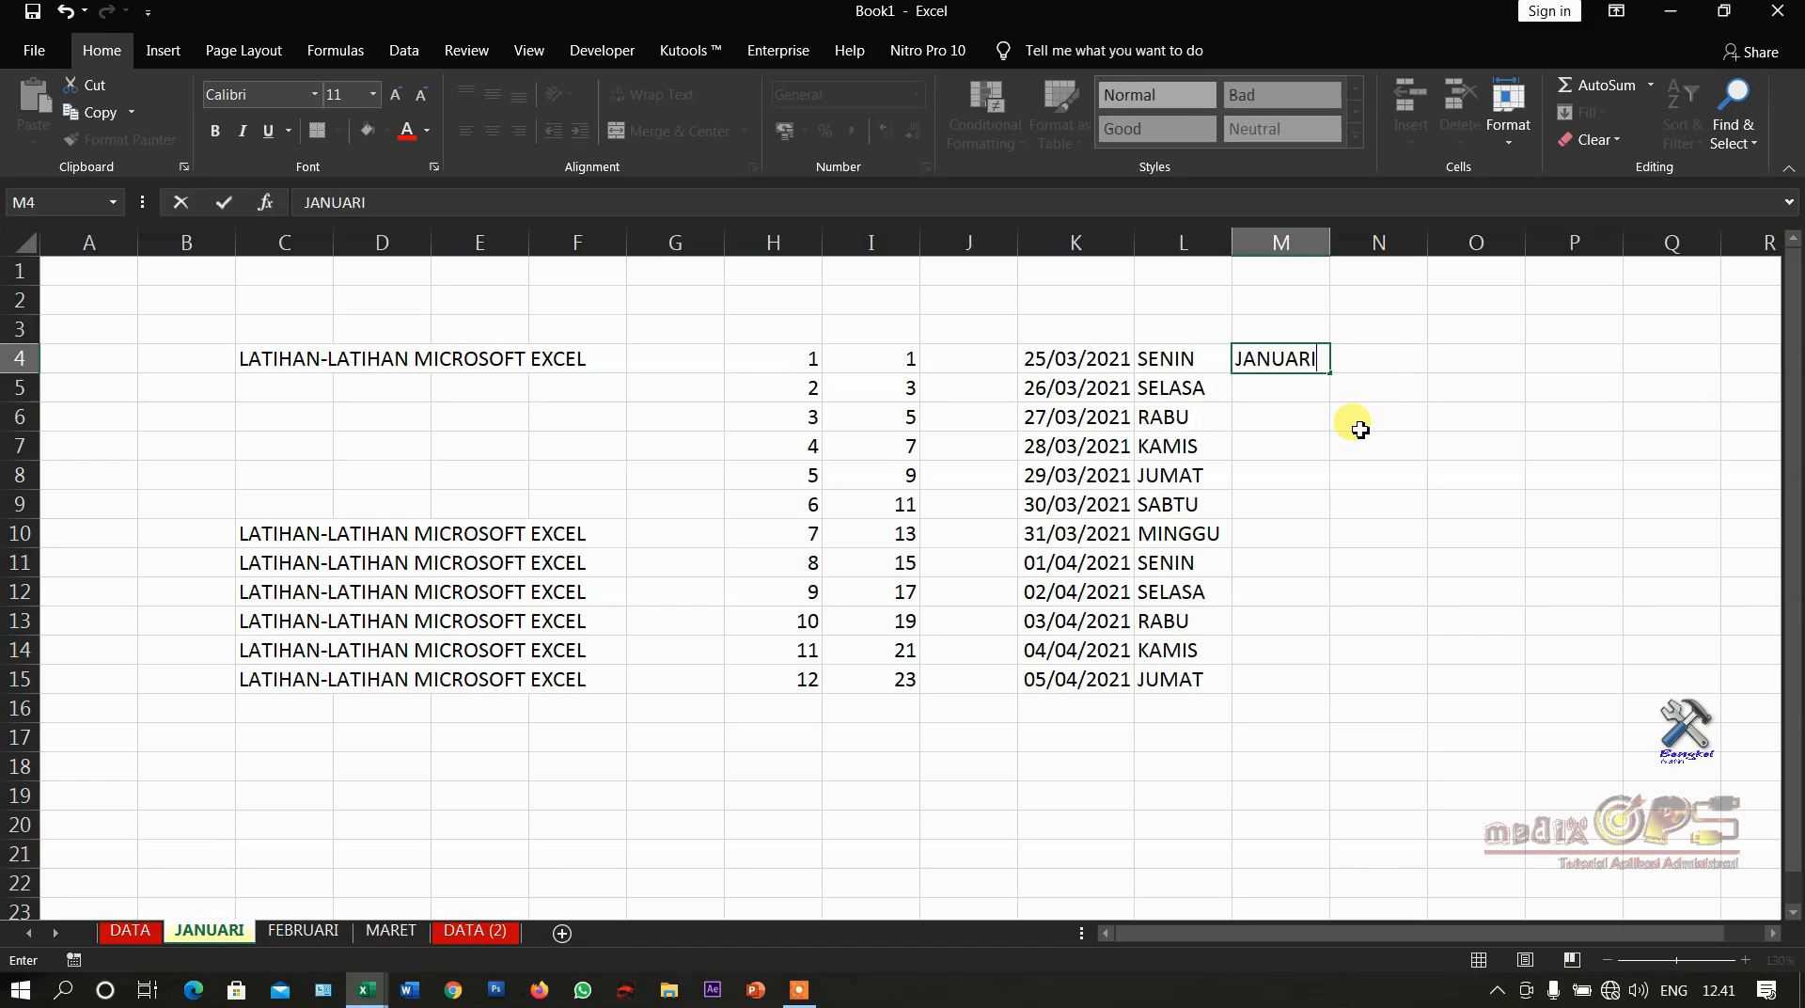
pyautogui.press('Return')
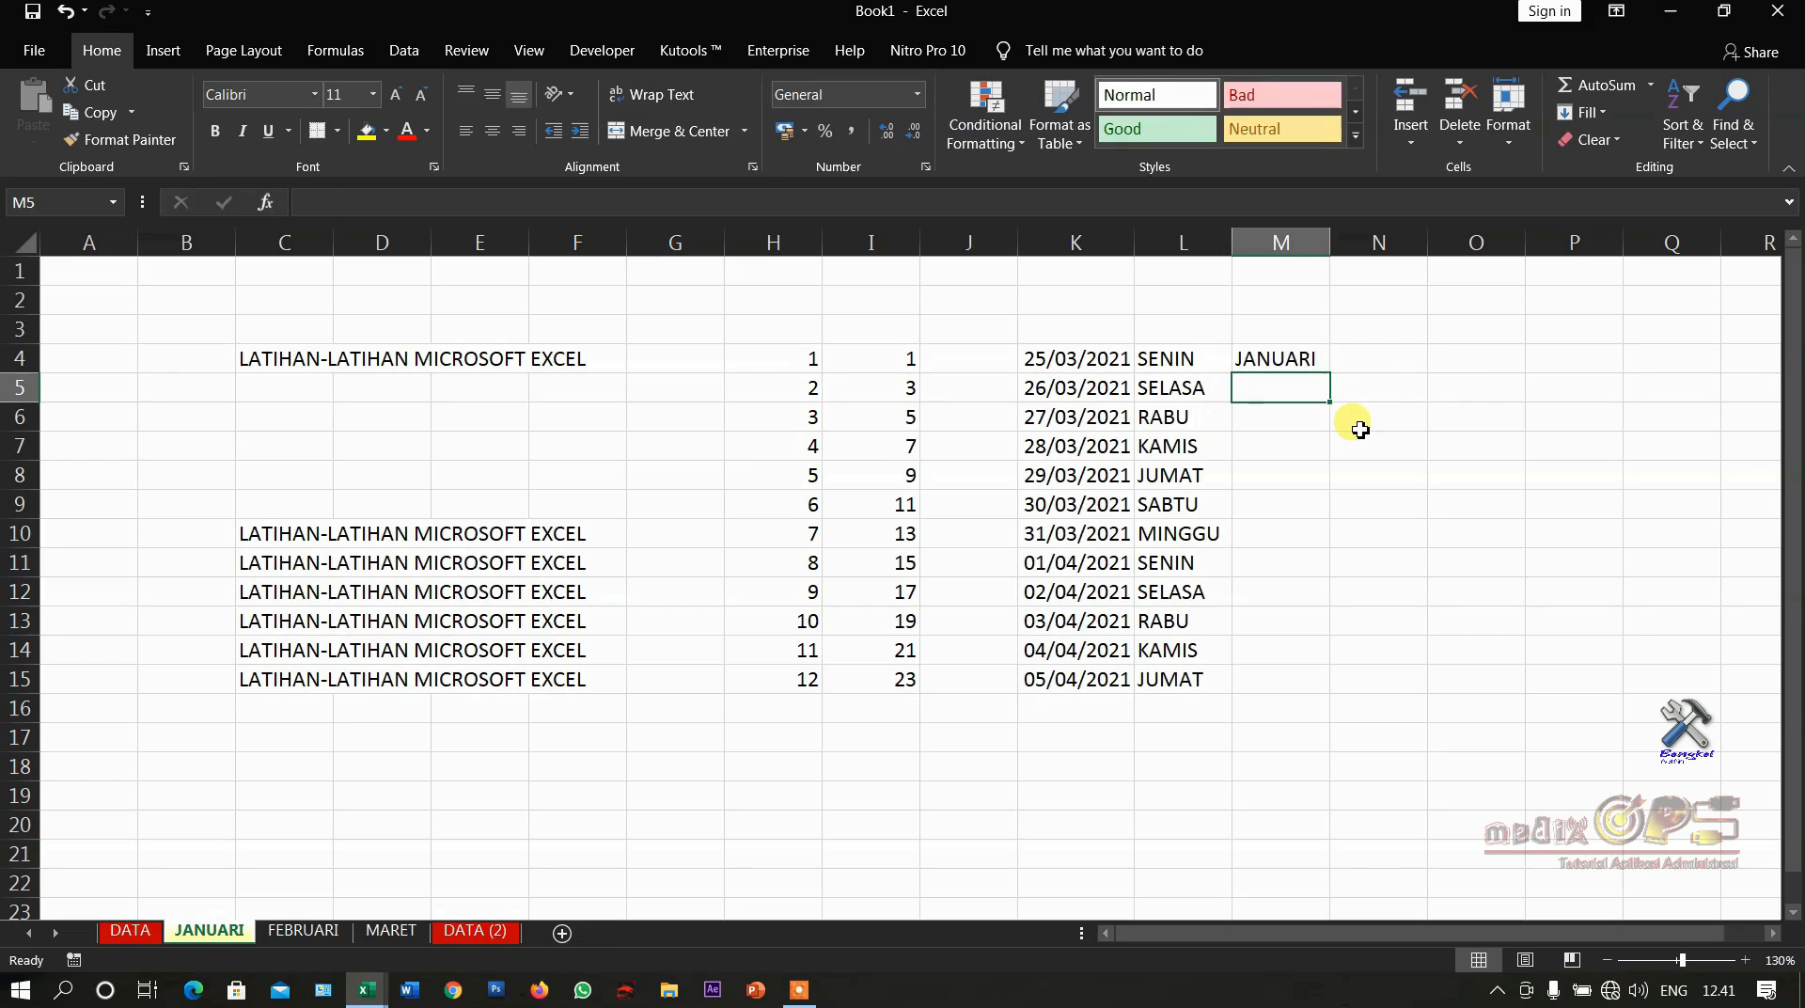
# Fill the month names from JANUARI in cell M4 down through cell M15 and check the first and last entries
pyautogui.click(1305, 362)
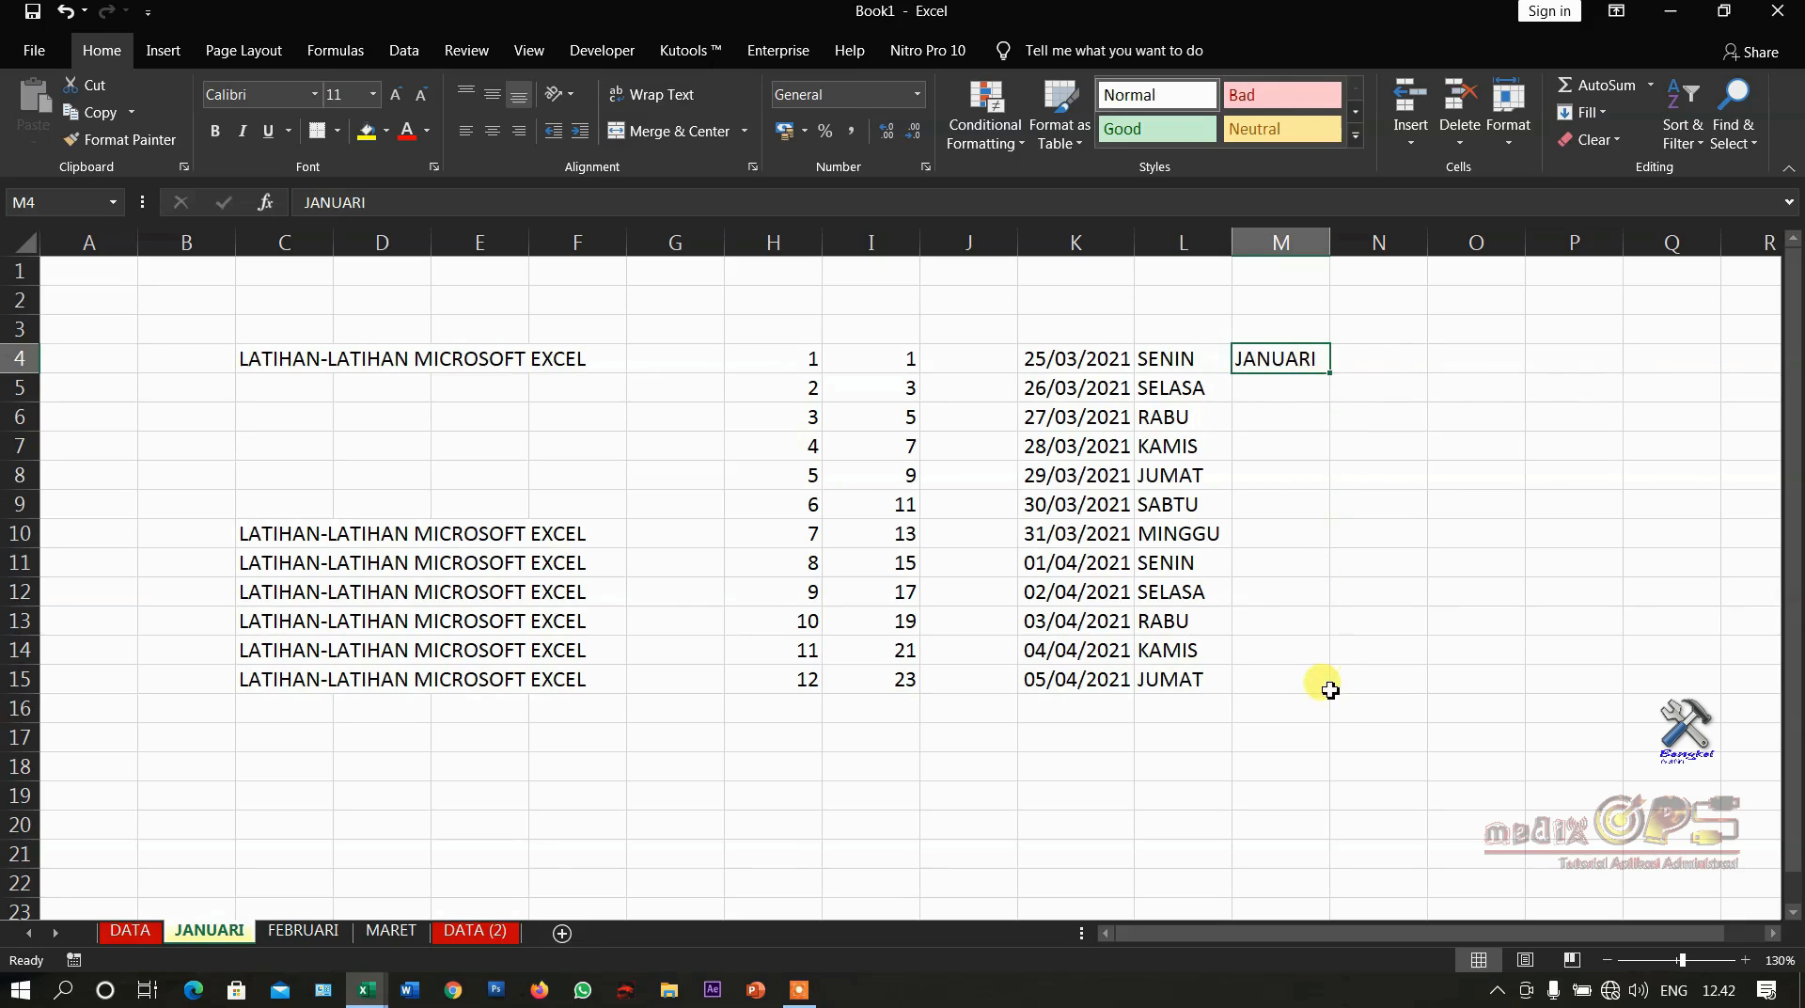
pyautogui.doubleClick(1335, 374)
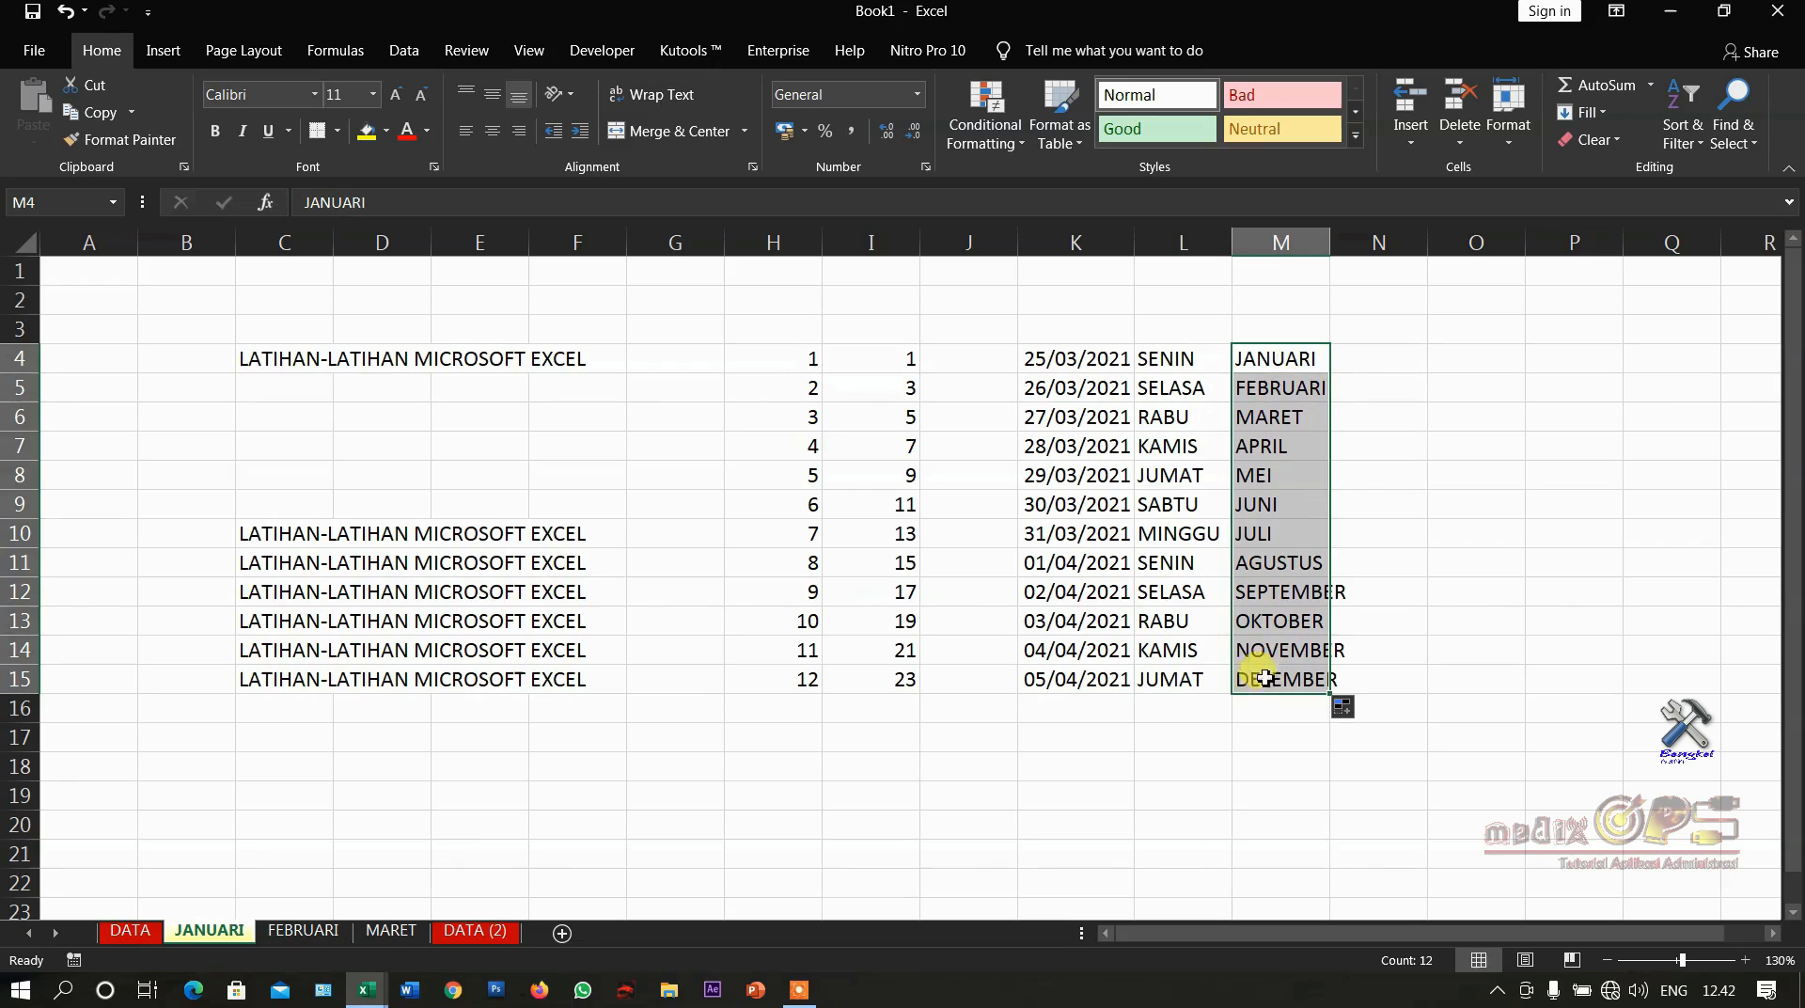
pyautogui.click(1202, 683)
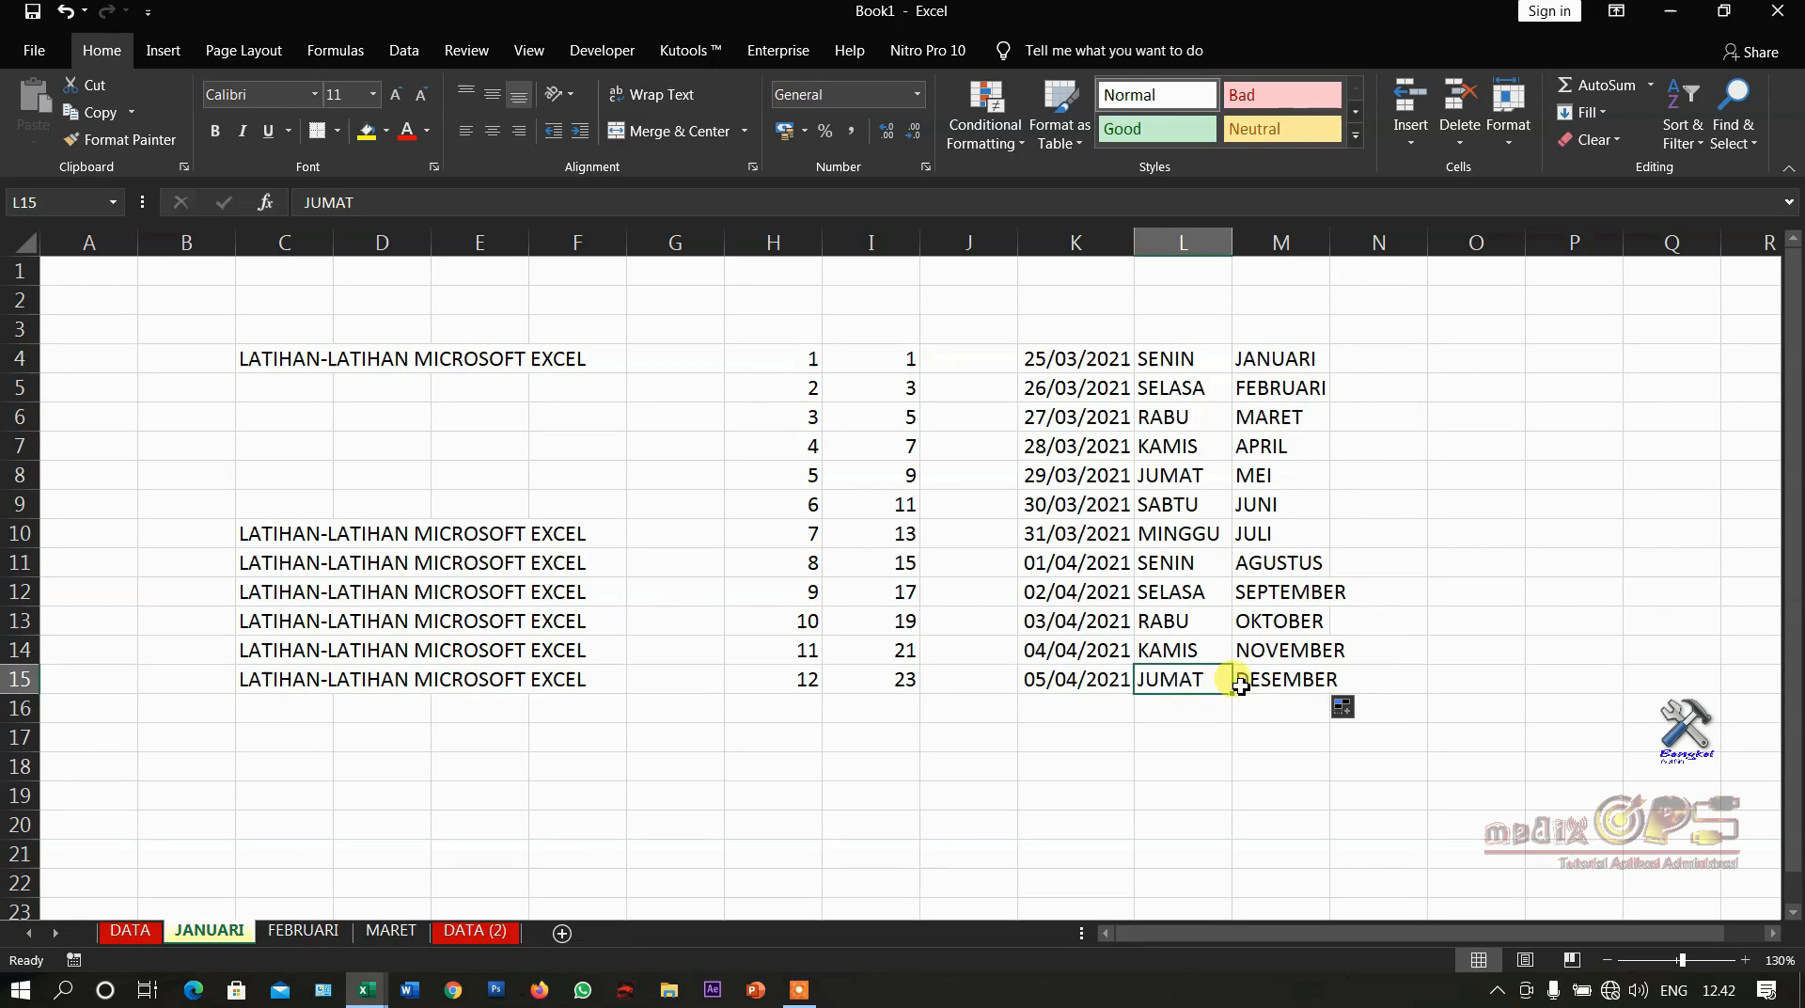
pyautogui.click(1267, 356)
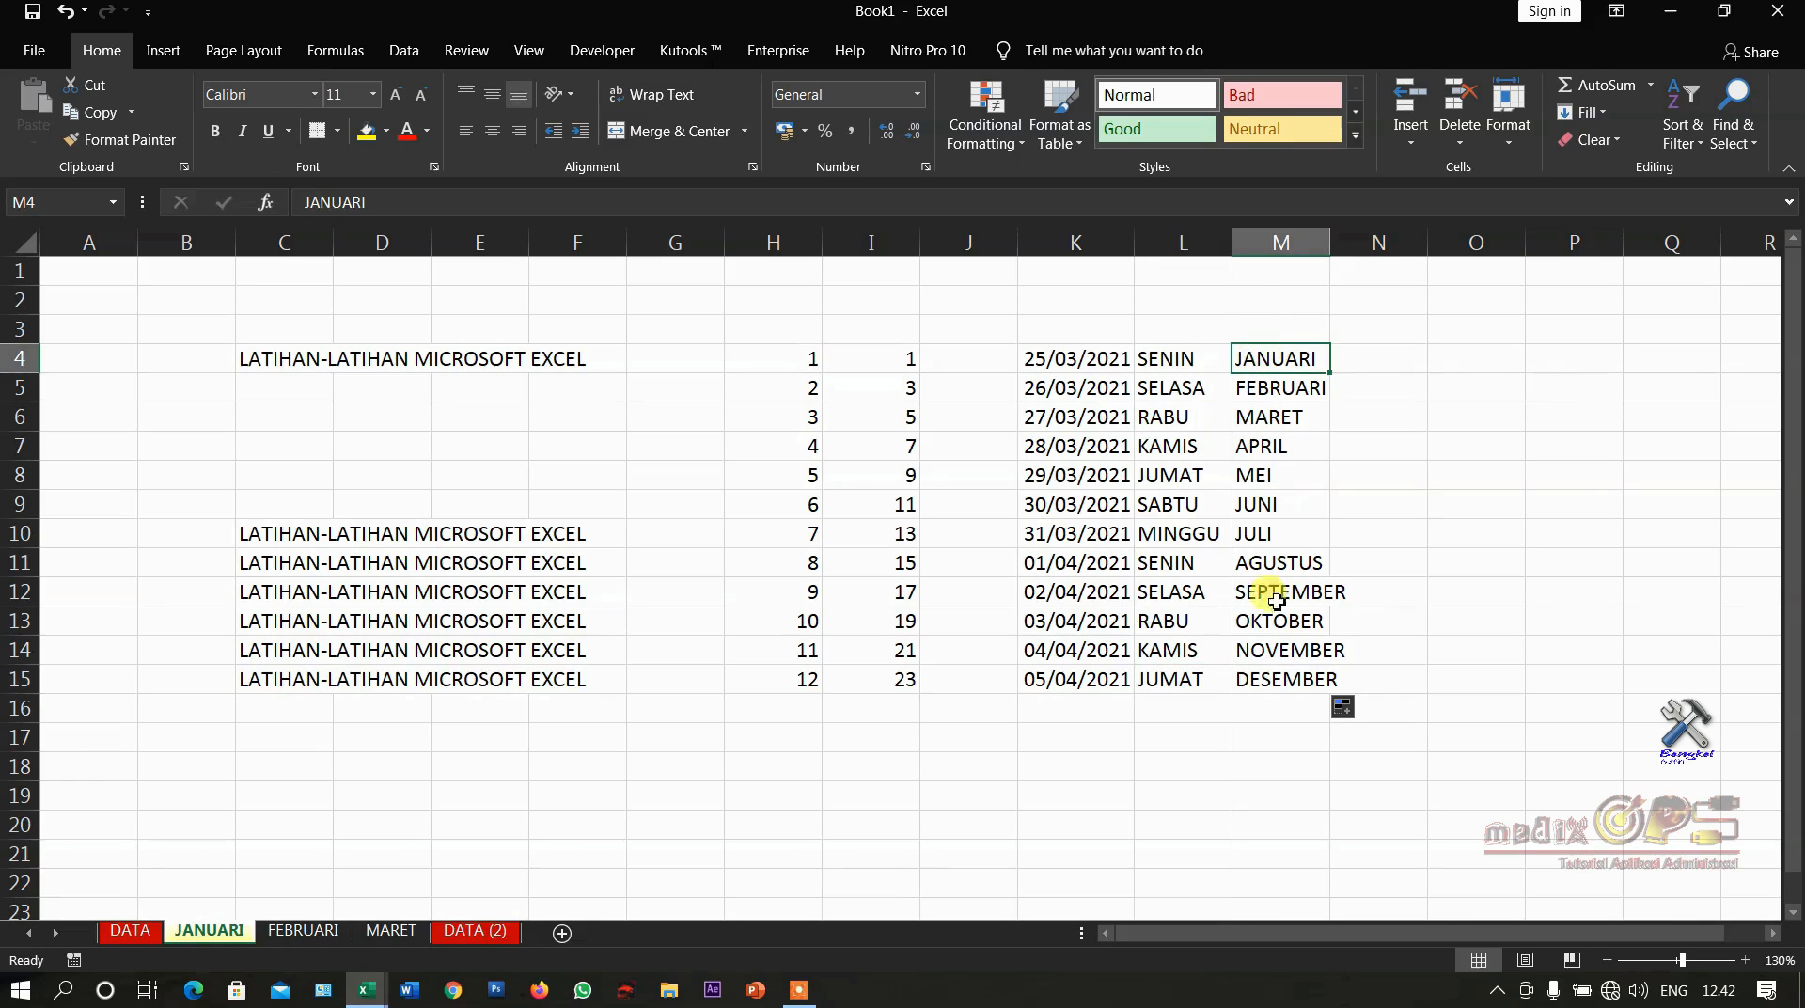
pyautogui.click(1273, 677)
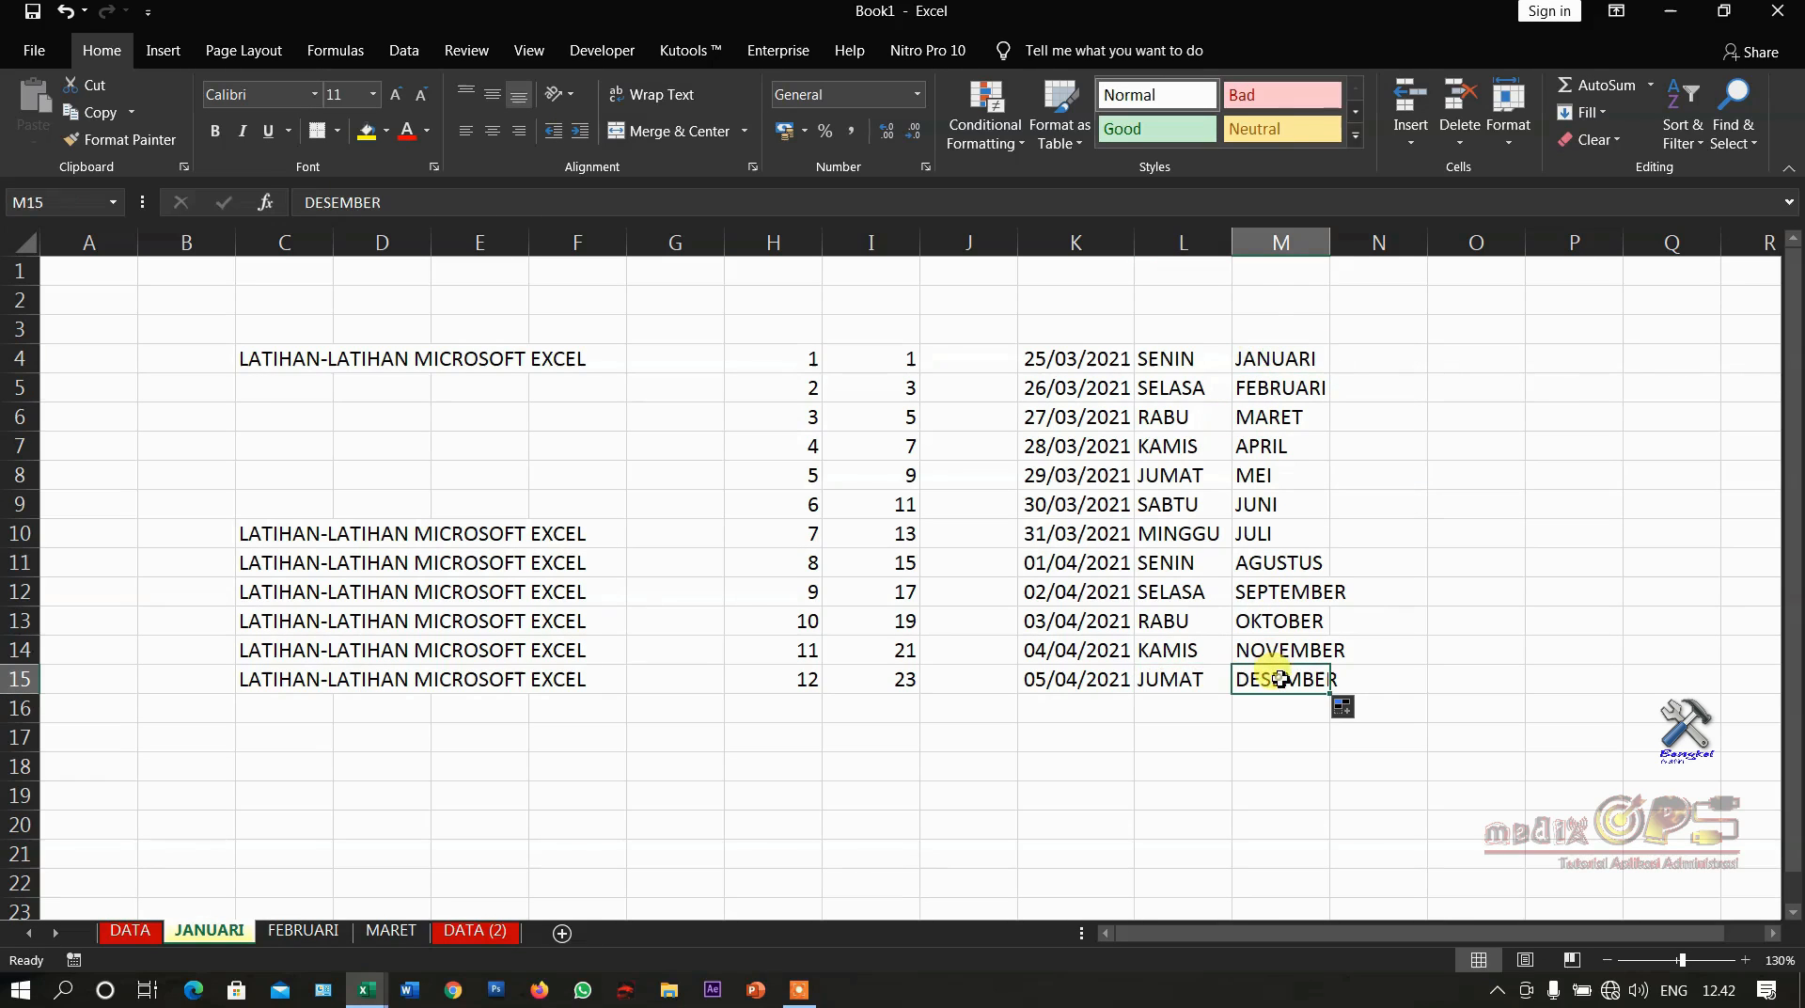
pyautogui.click(1266, 363)
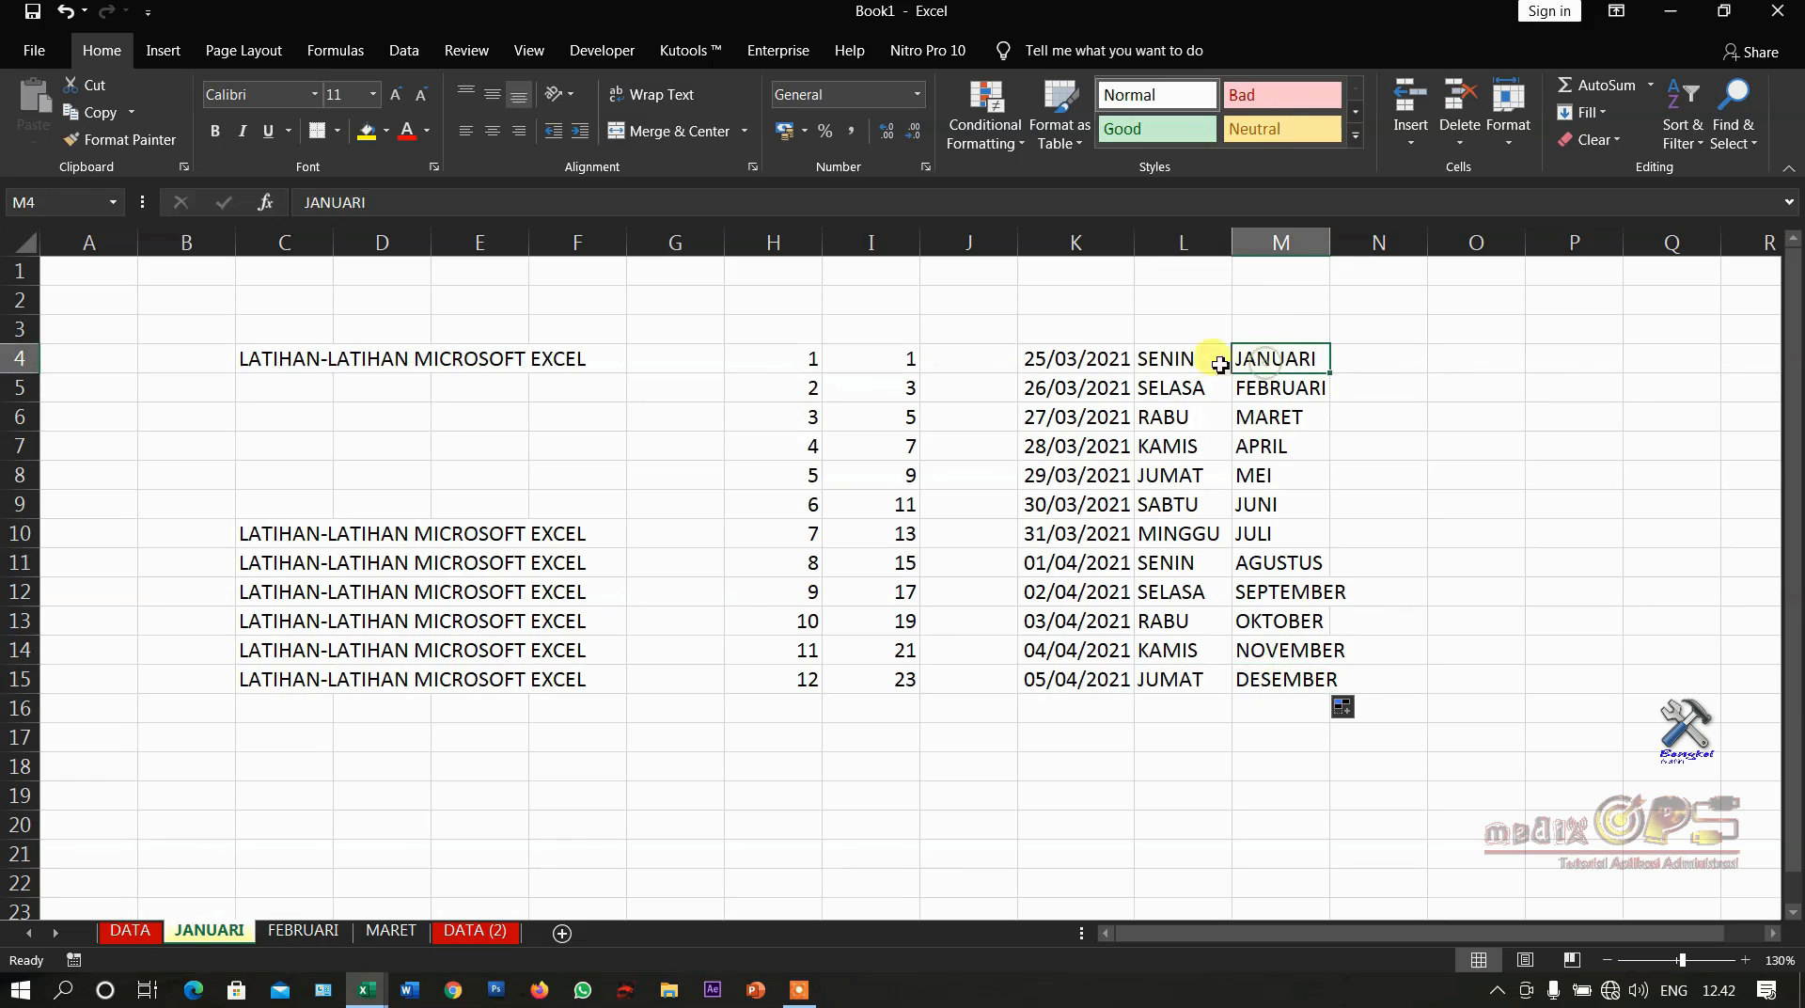
pyautogui.click(1201, 365)
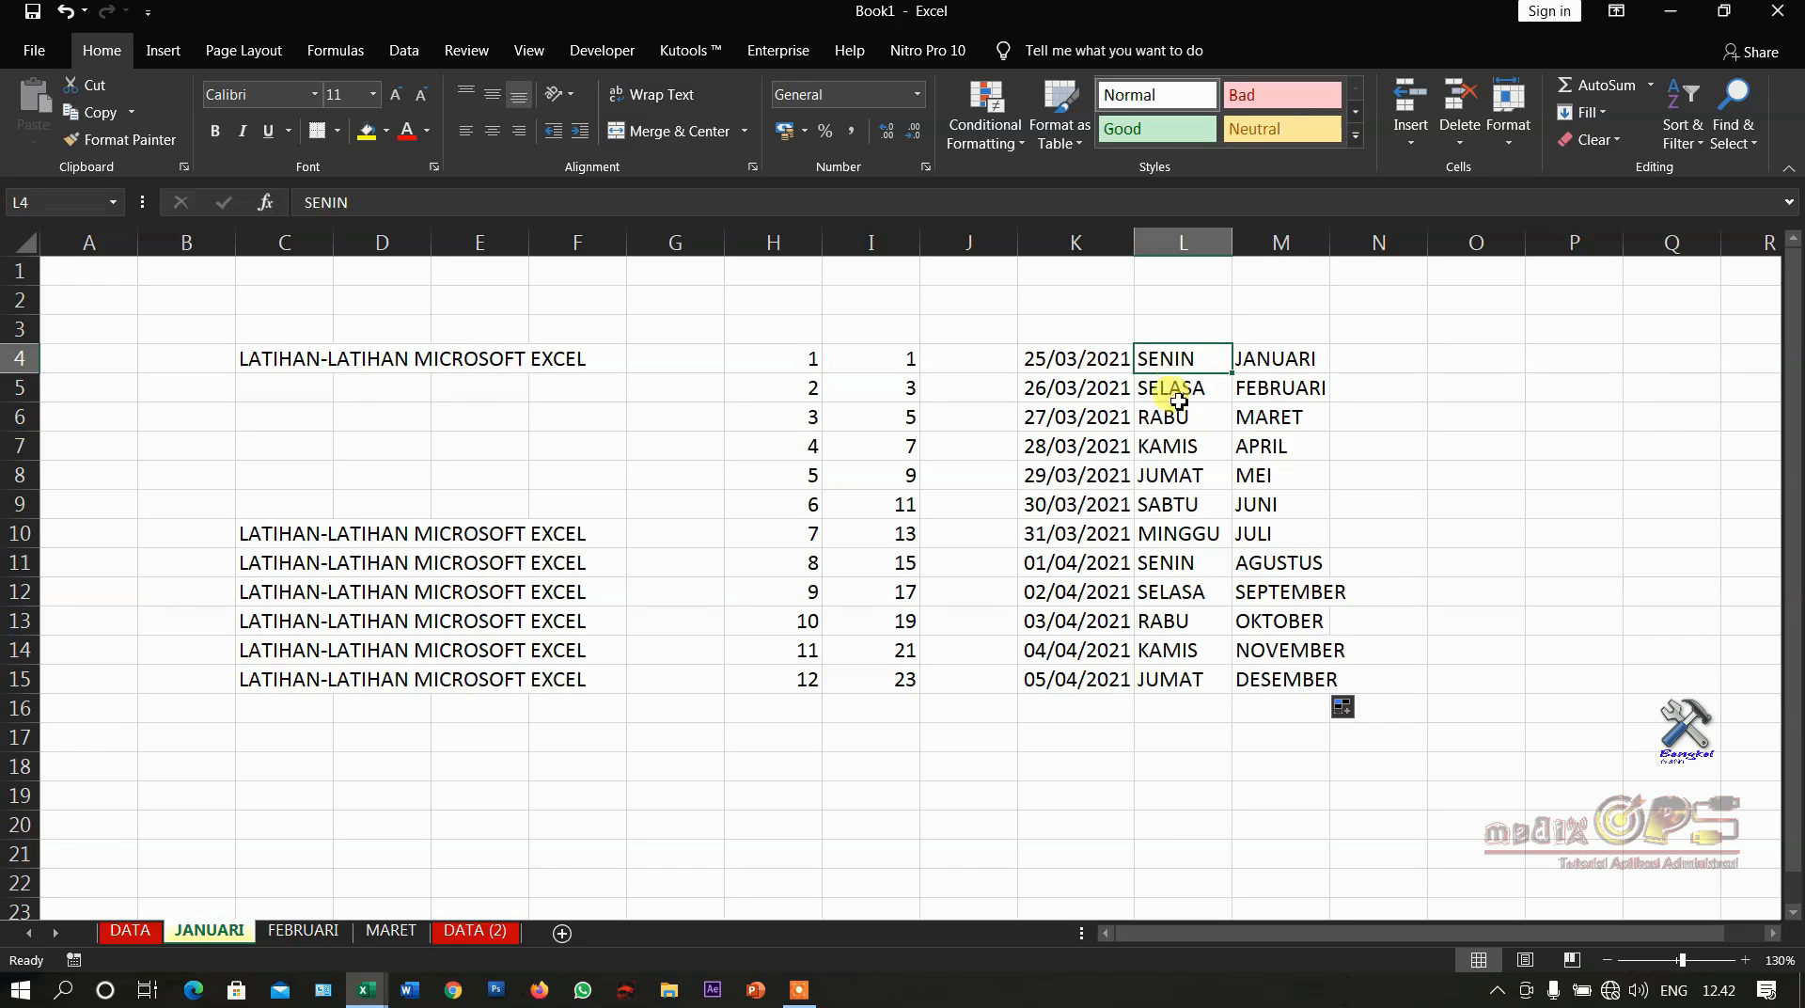
# Enter MONDAY in cell N4 and fill the English weekday names down through cell N15
pyautogui.click(1384, 364)
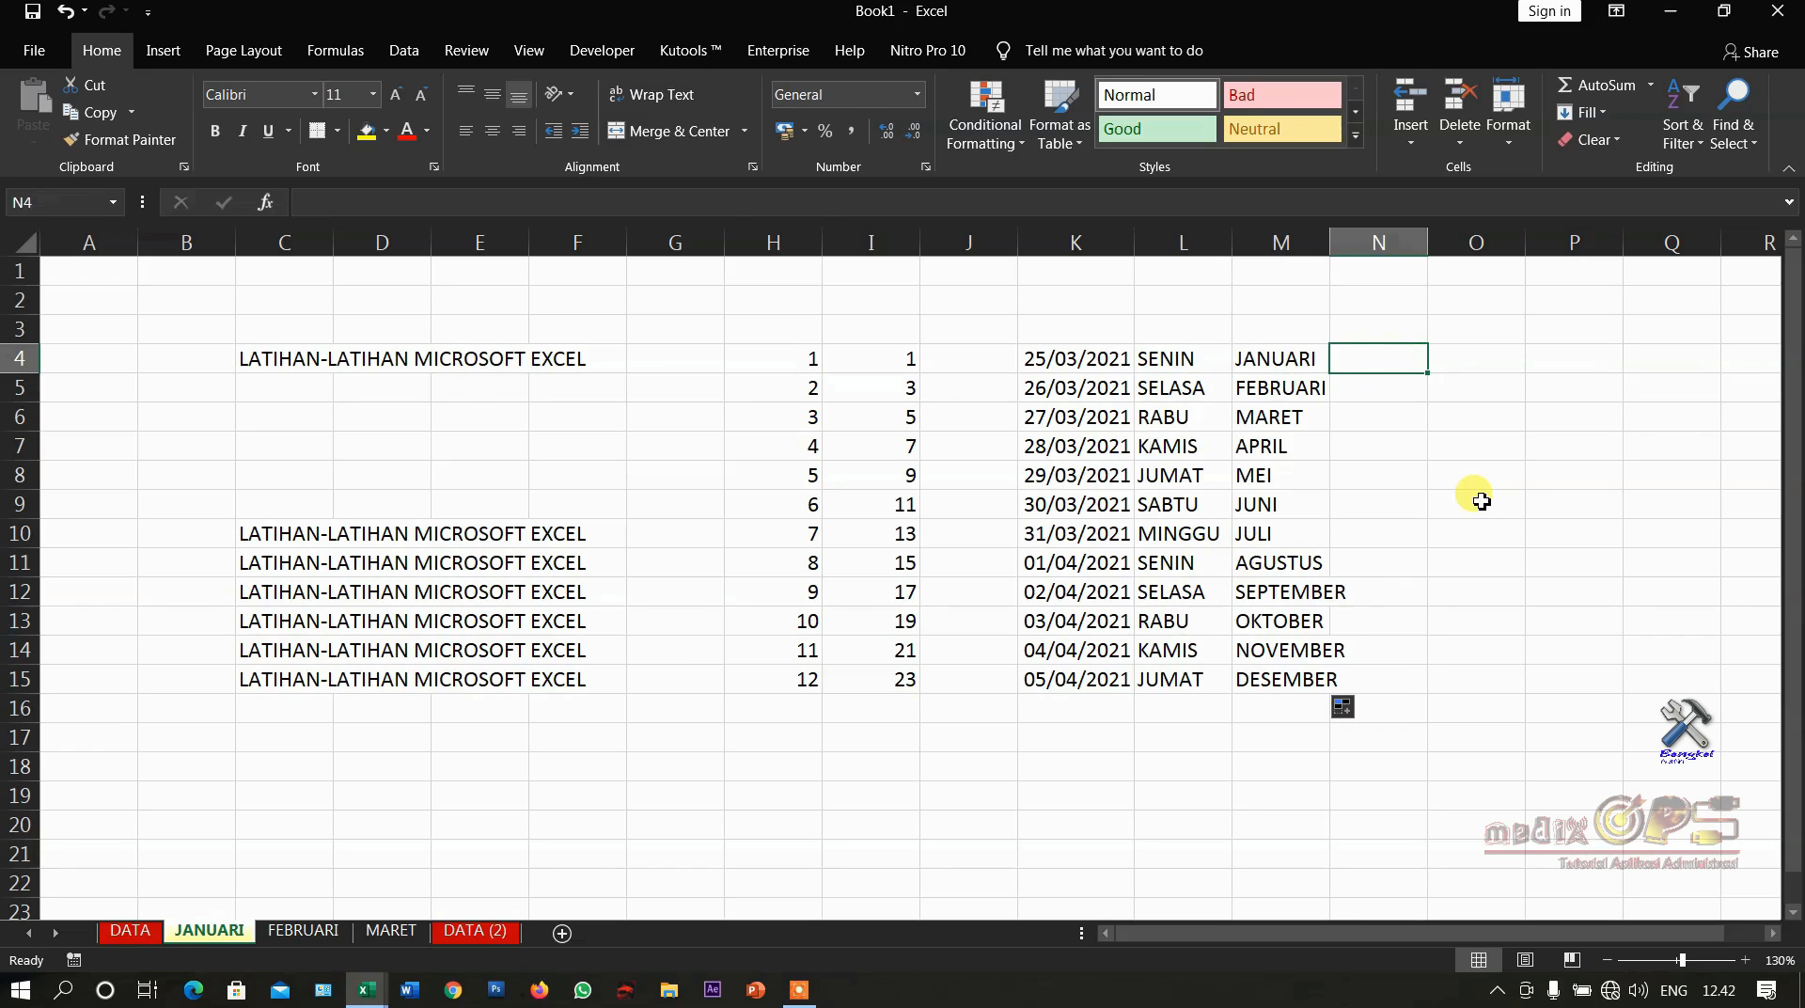
pyautogui.write('MONDAY')
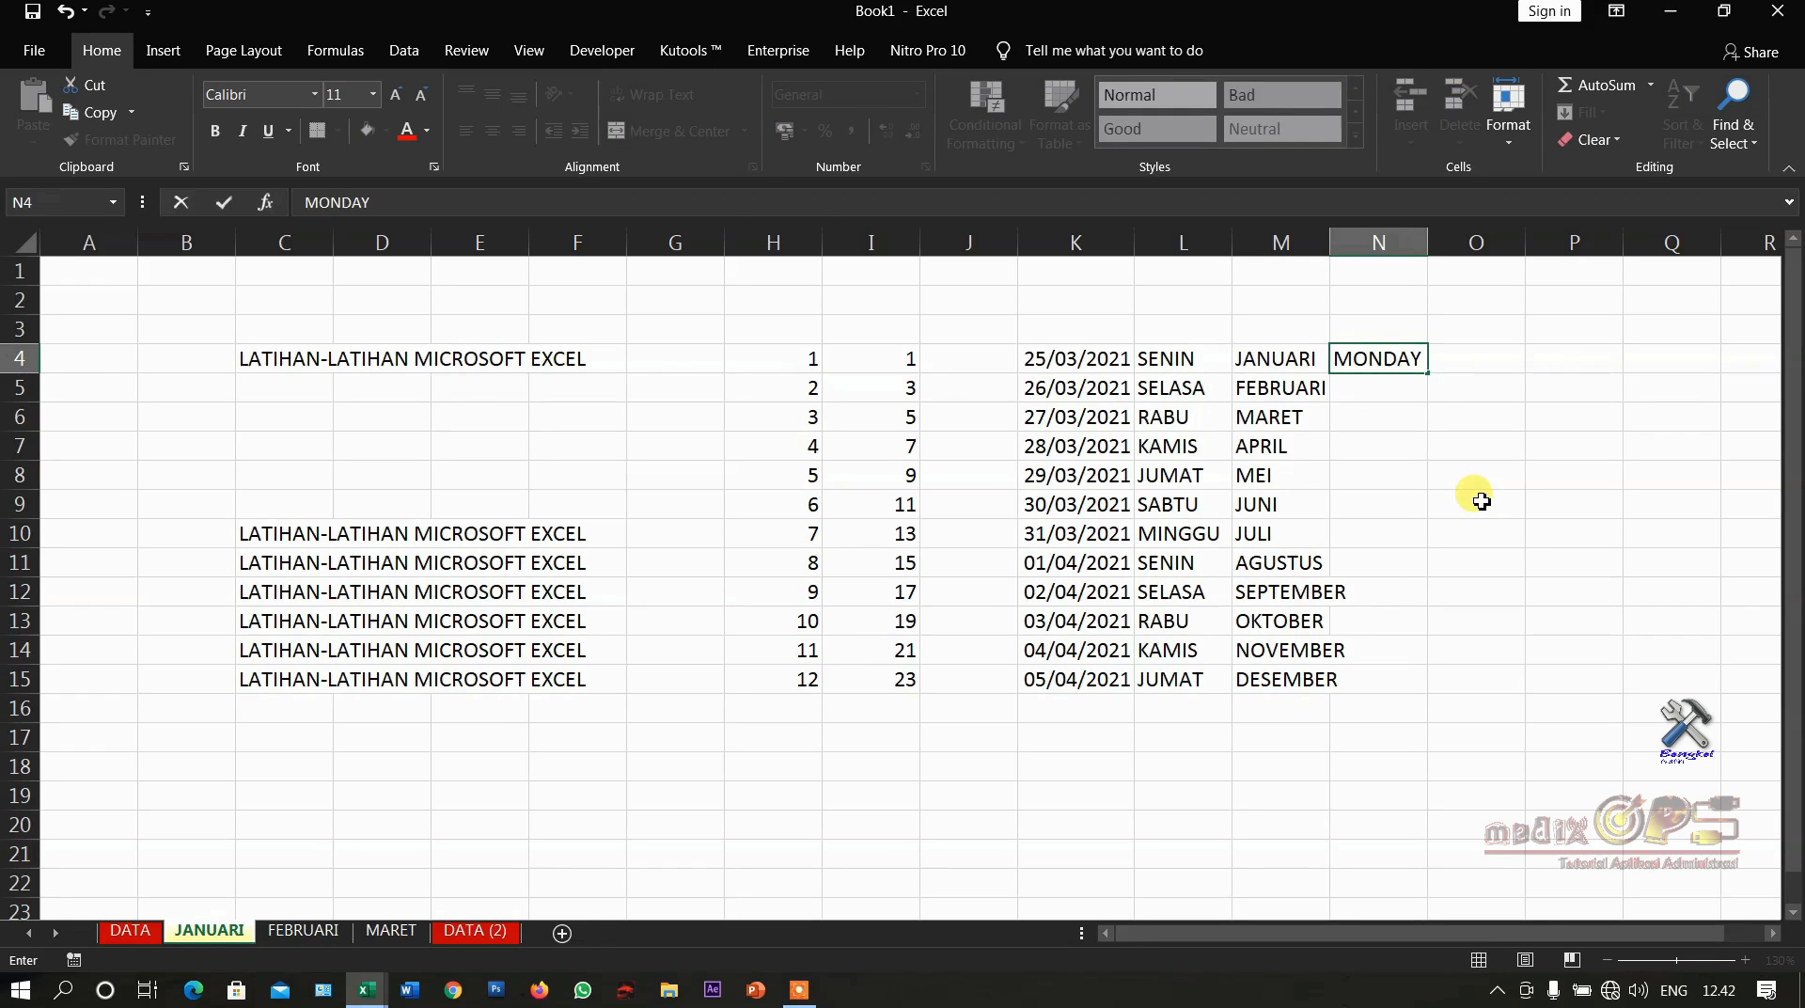
pyautogui.press('Return')
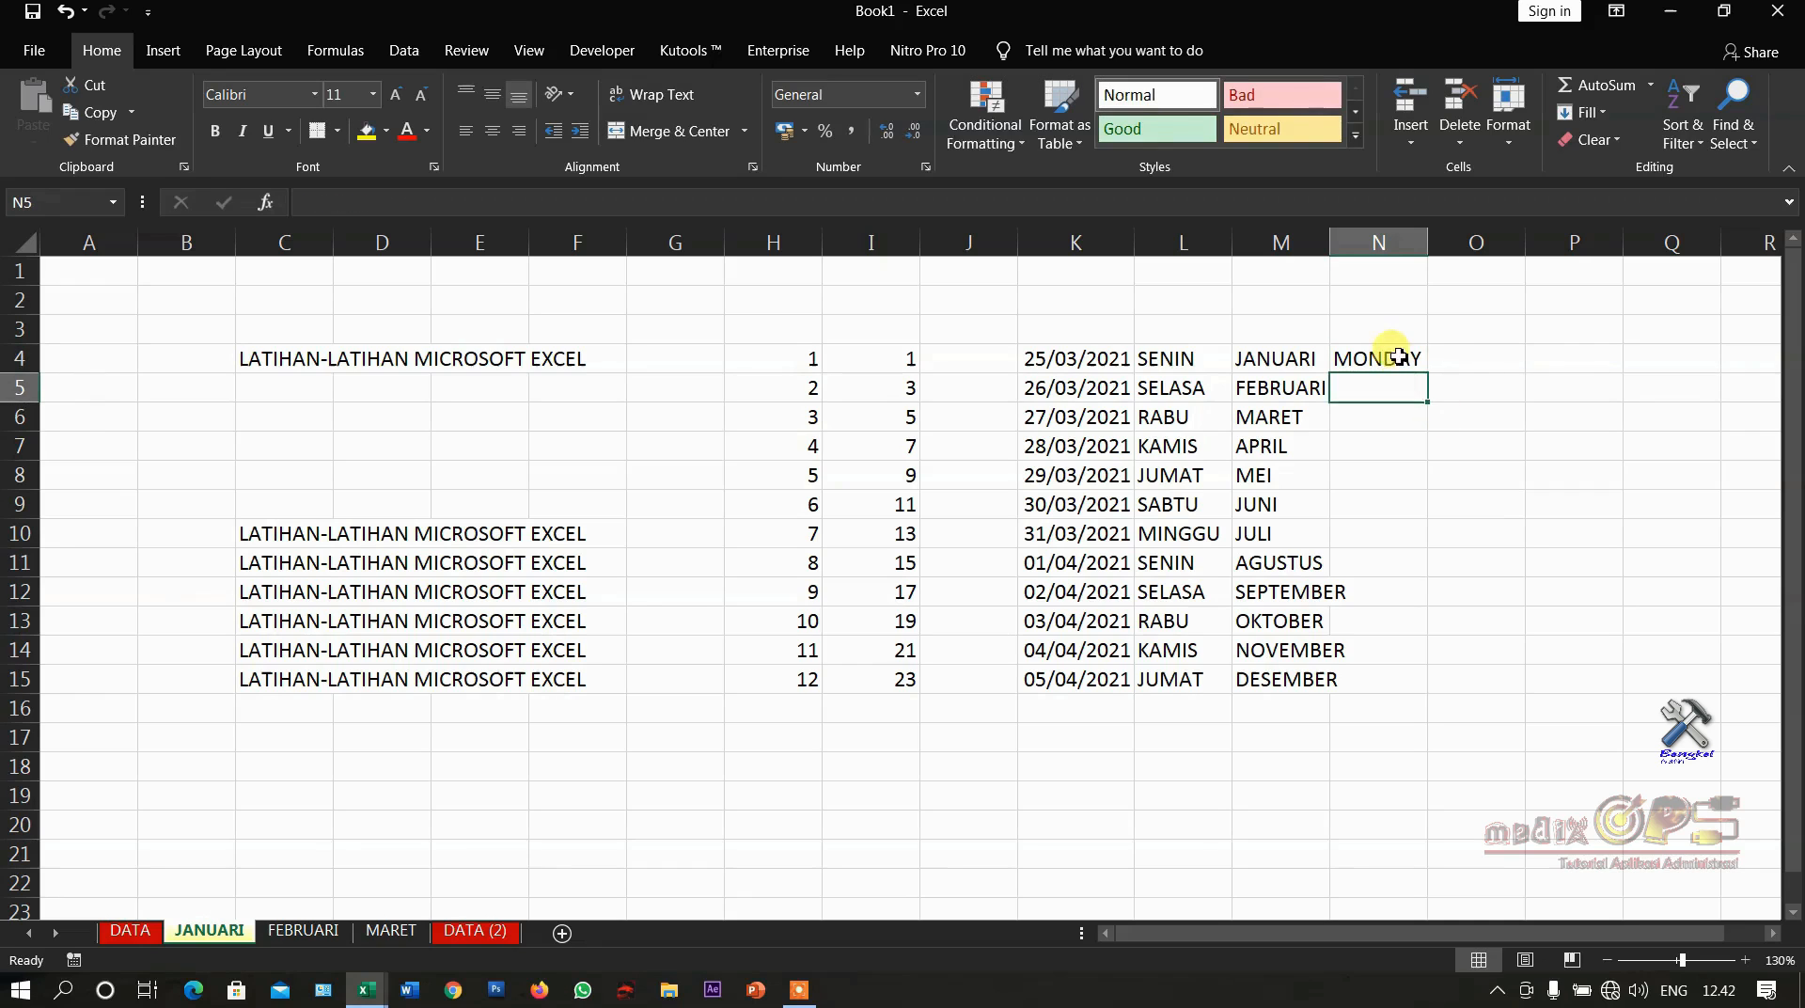
pyautogui.click(1399, 361)
pyautogui.doubleClick(1427, 374)
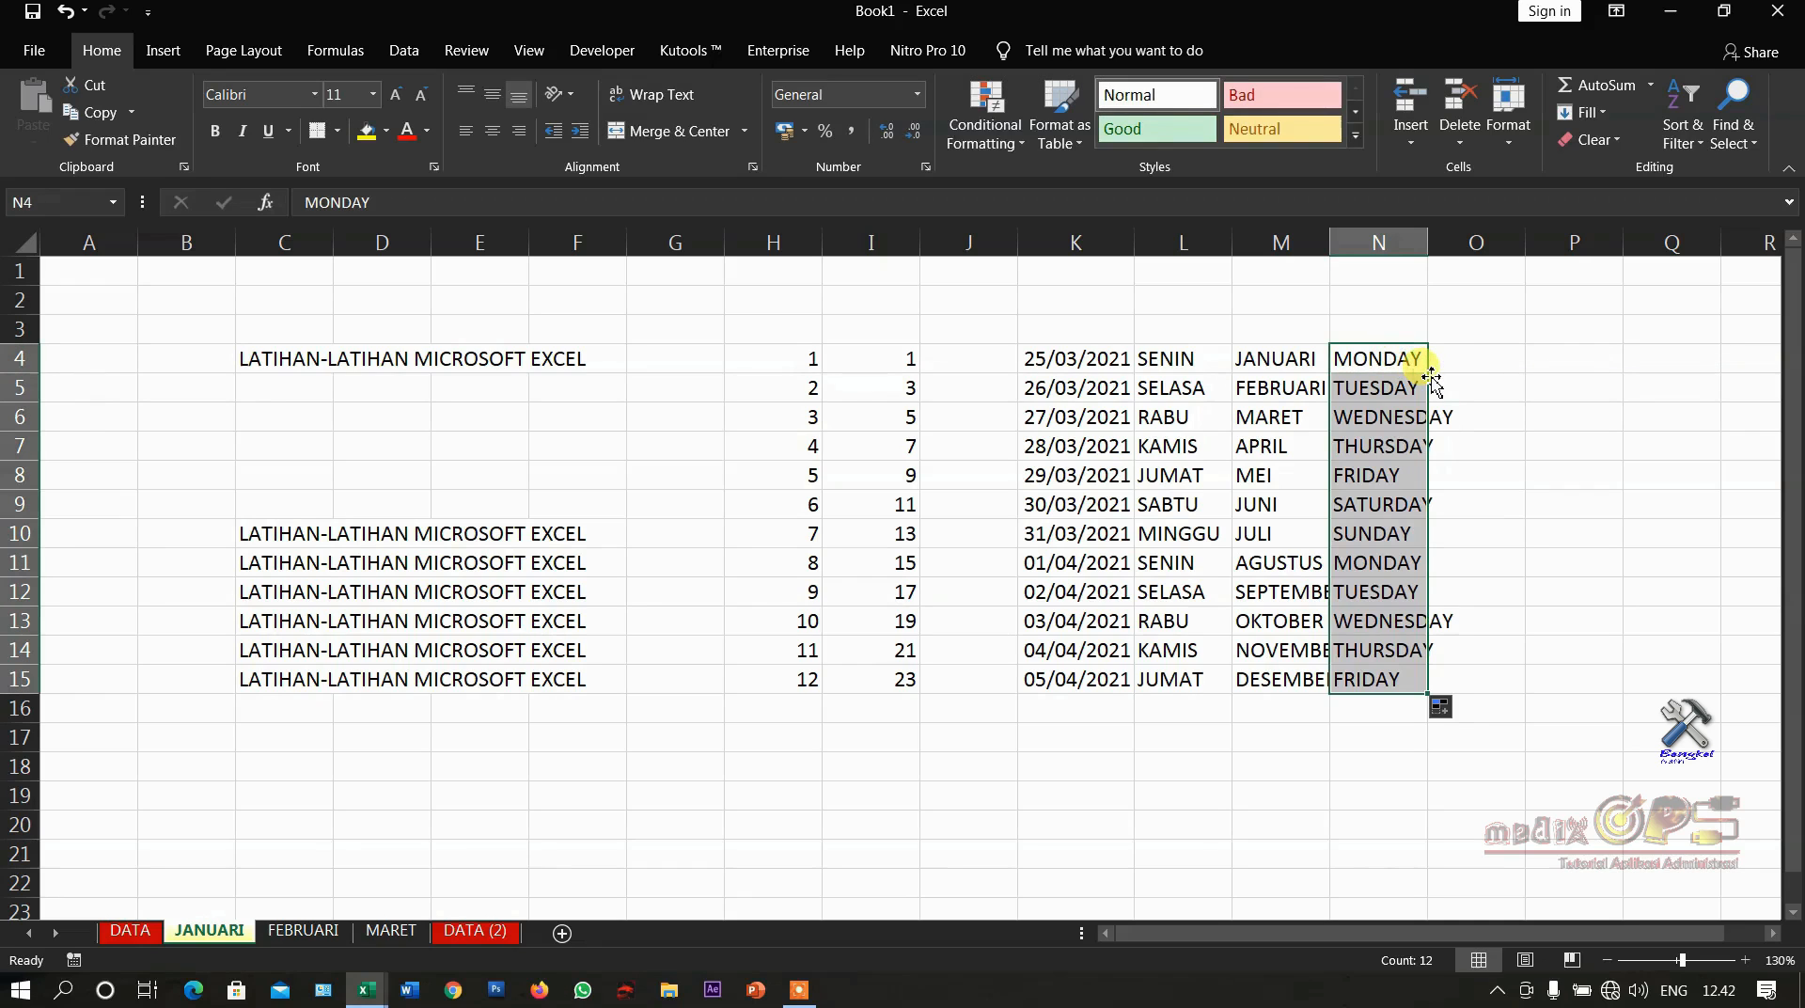
# Review the filled date, weekday and month series in columns K through N, moving along row 4 to cell O4
pyautogui.click(1392, 390)
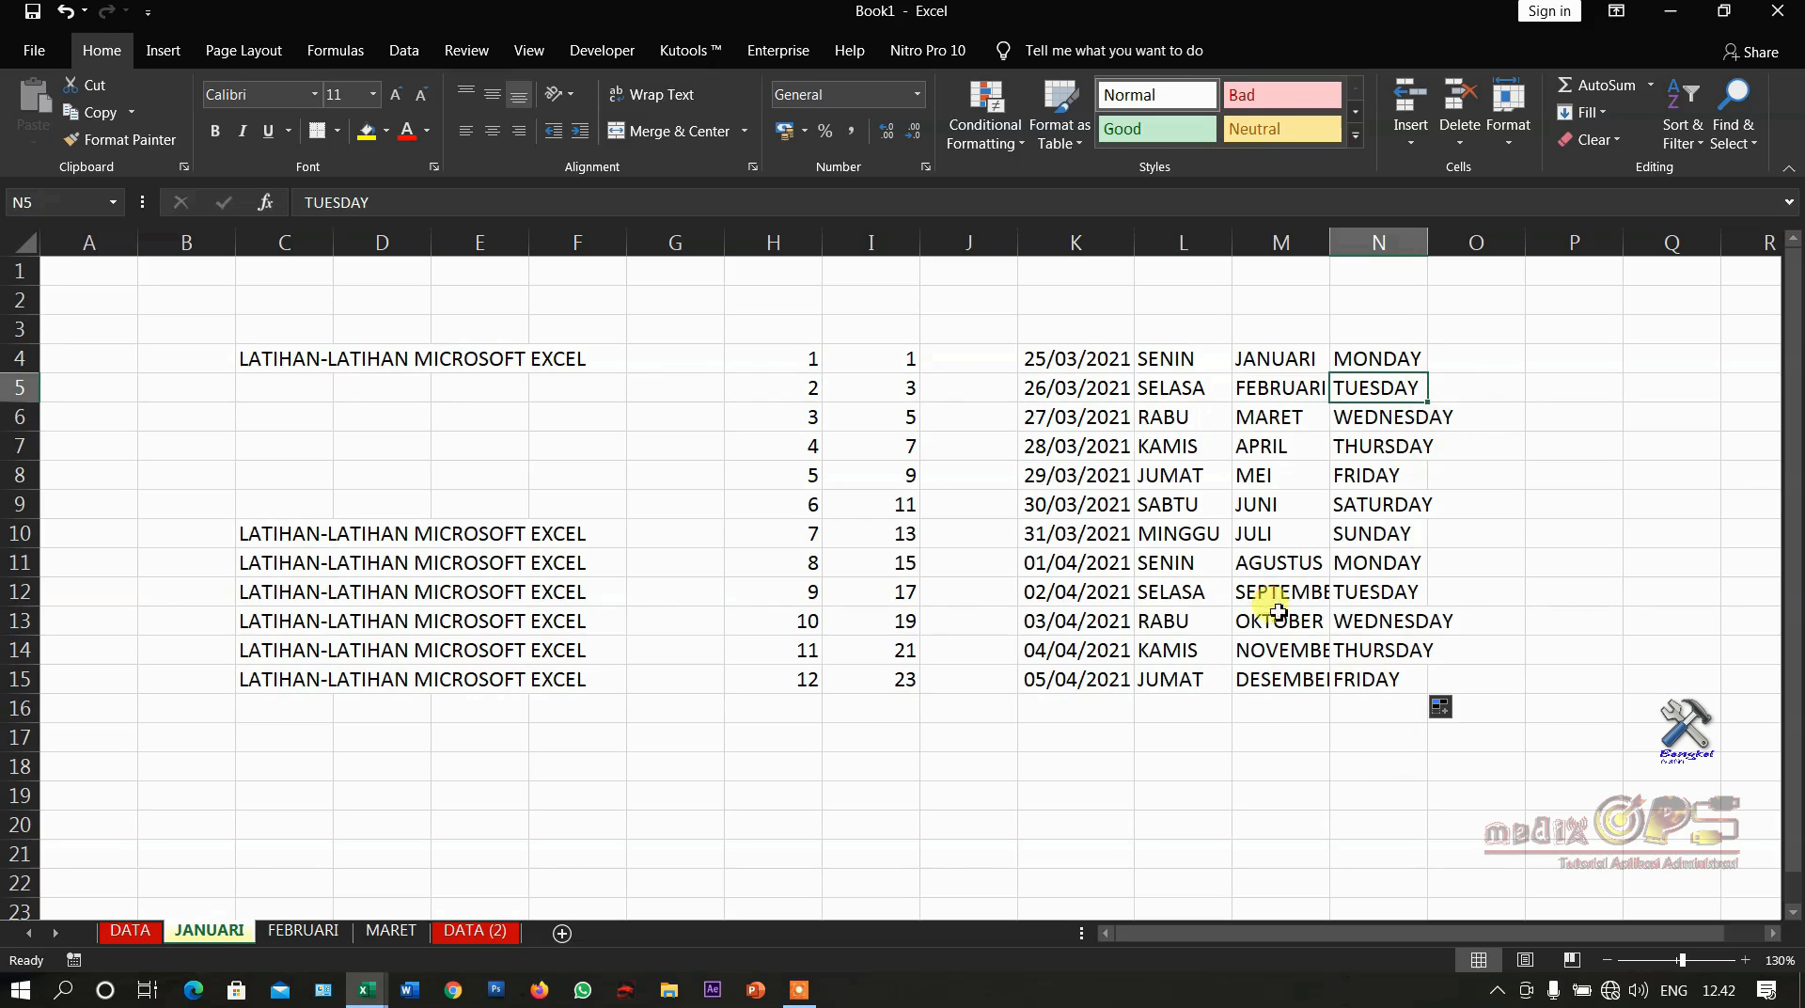
pyautogui.click(1166, 555)
pyautogui.click(1071, 532)
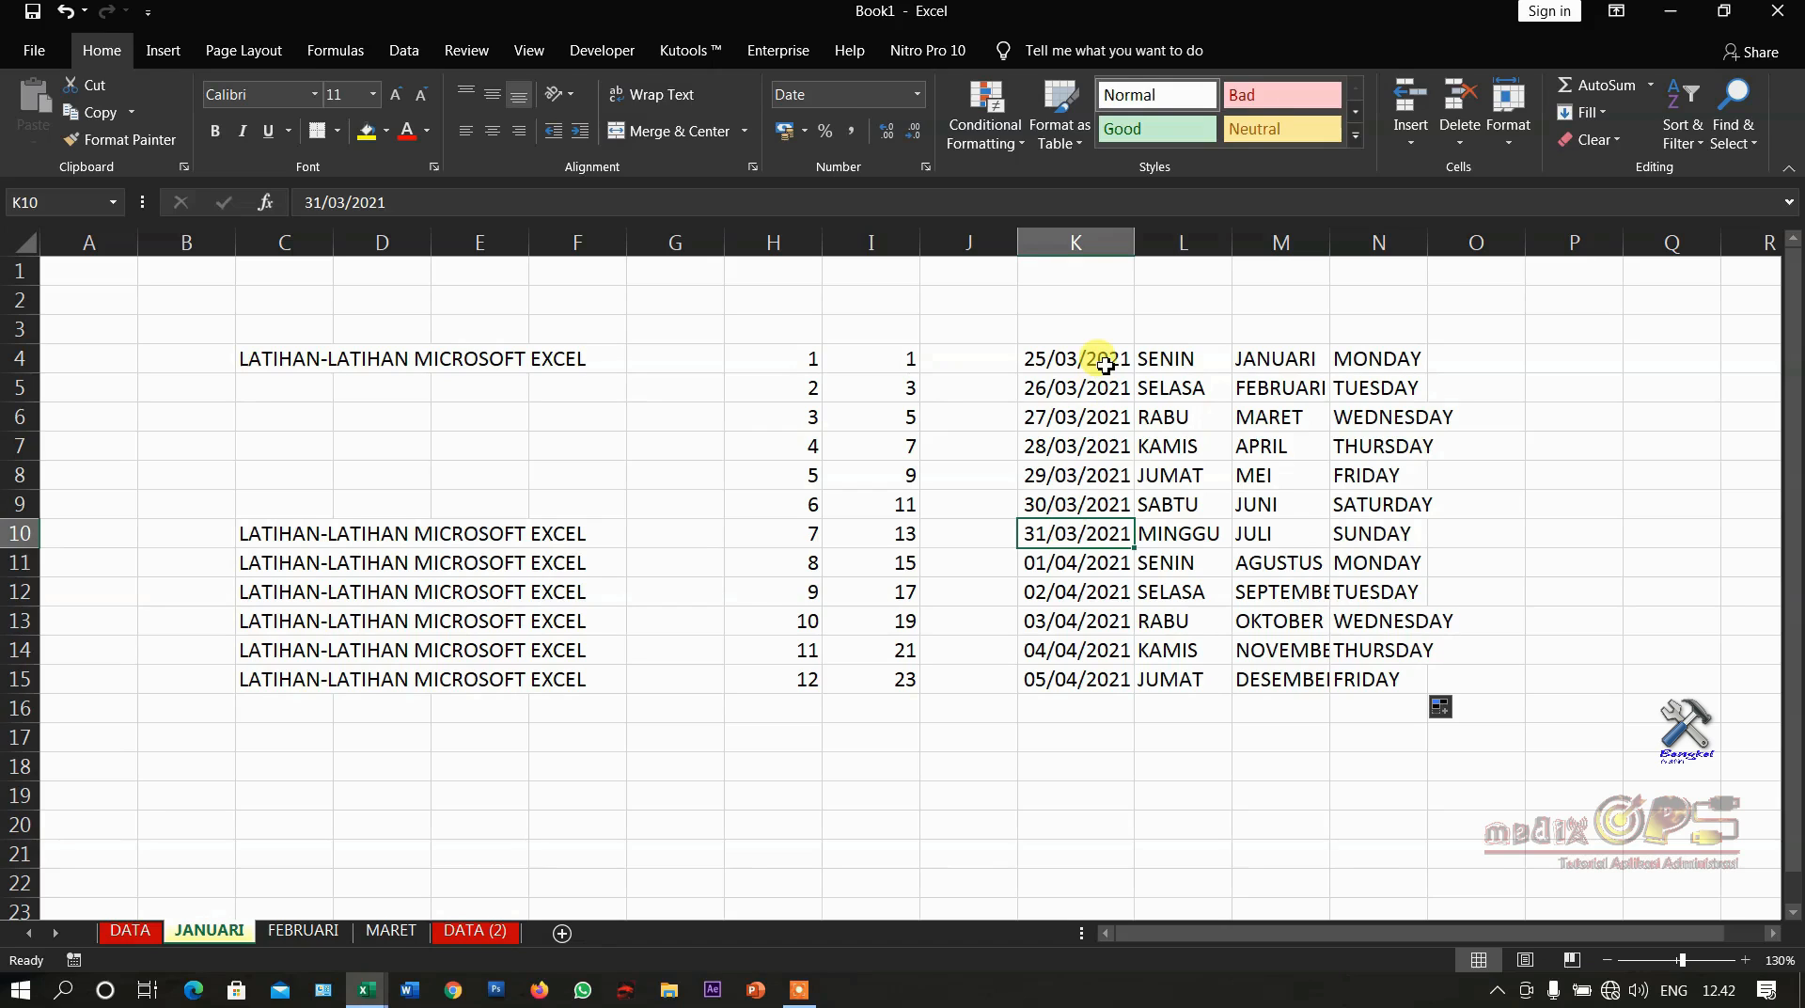
pyautogui.click(1105, 364)
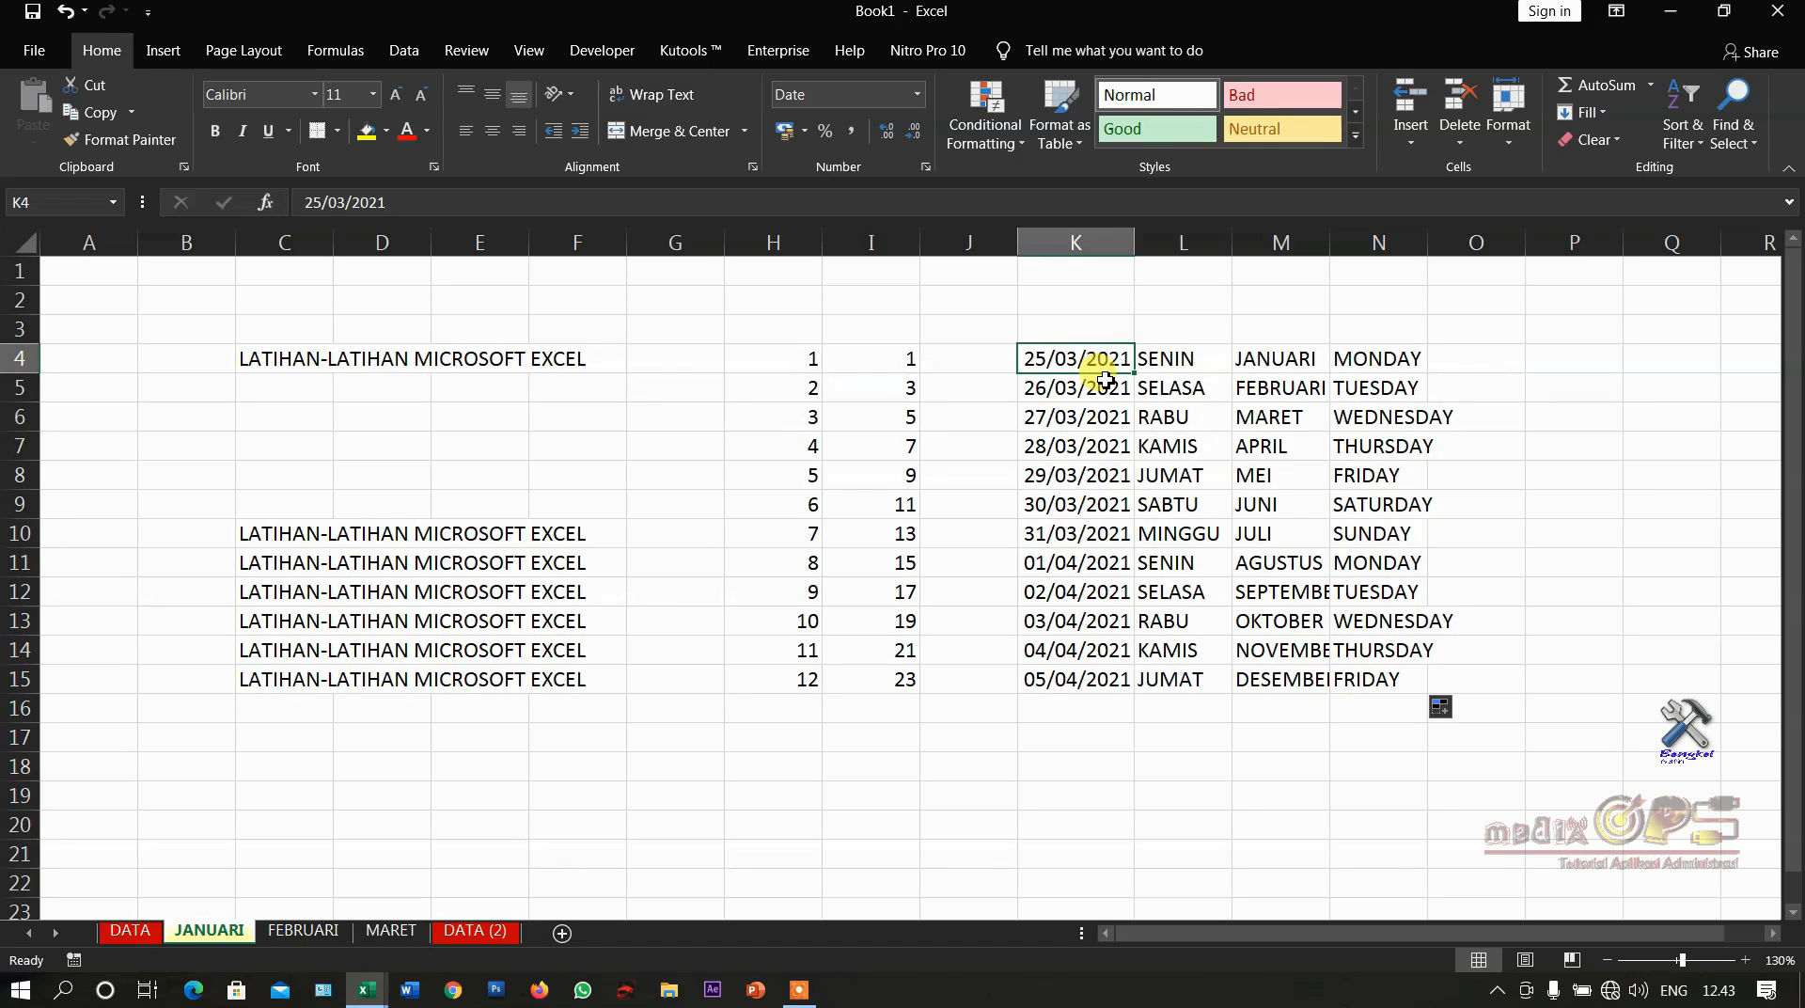
pyautogui.press('Right')
pyautogui.press('Right')
pyautogui.press('Right')
pyautogui.press('Right')
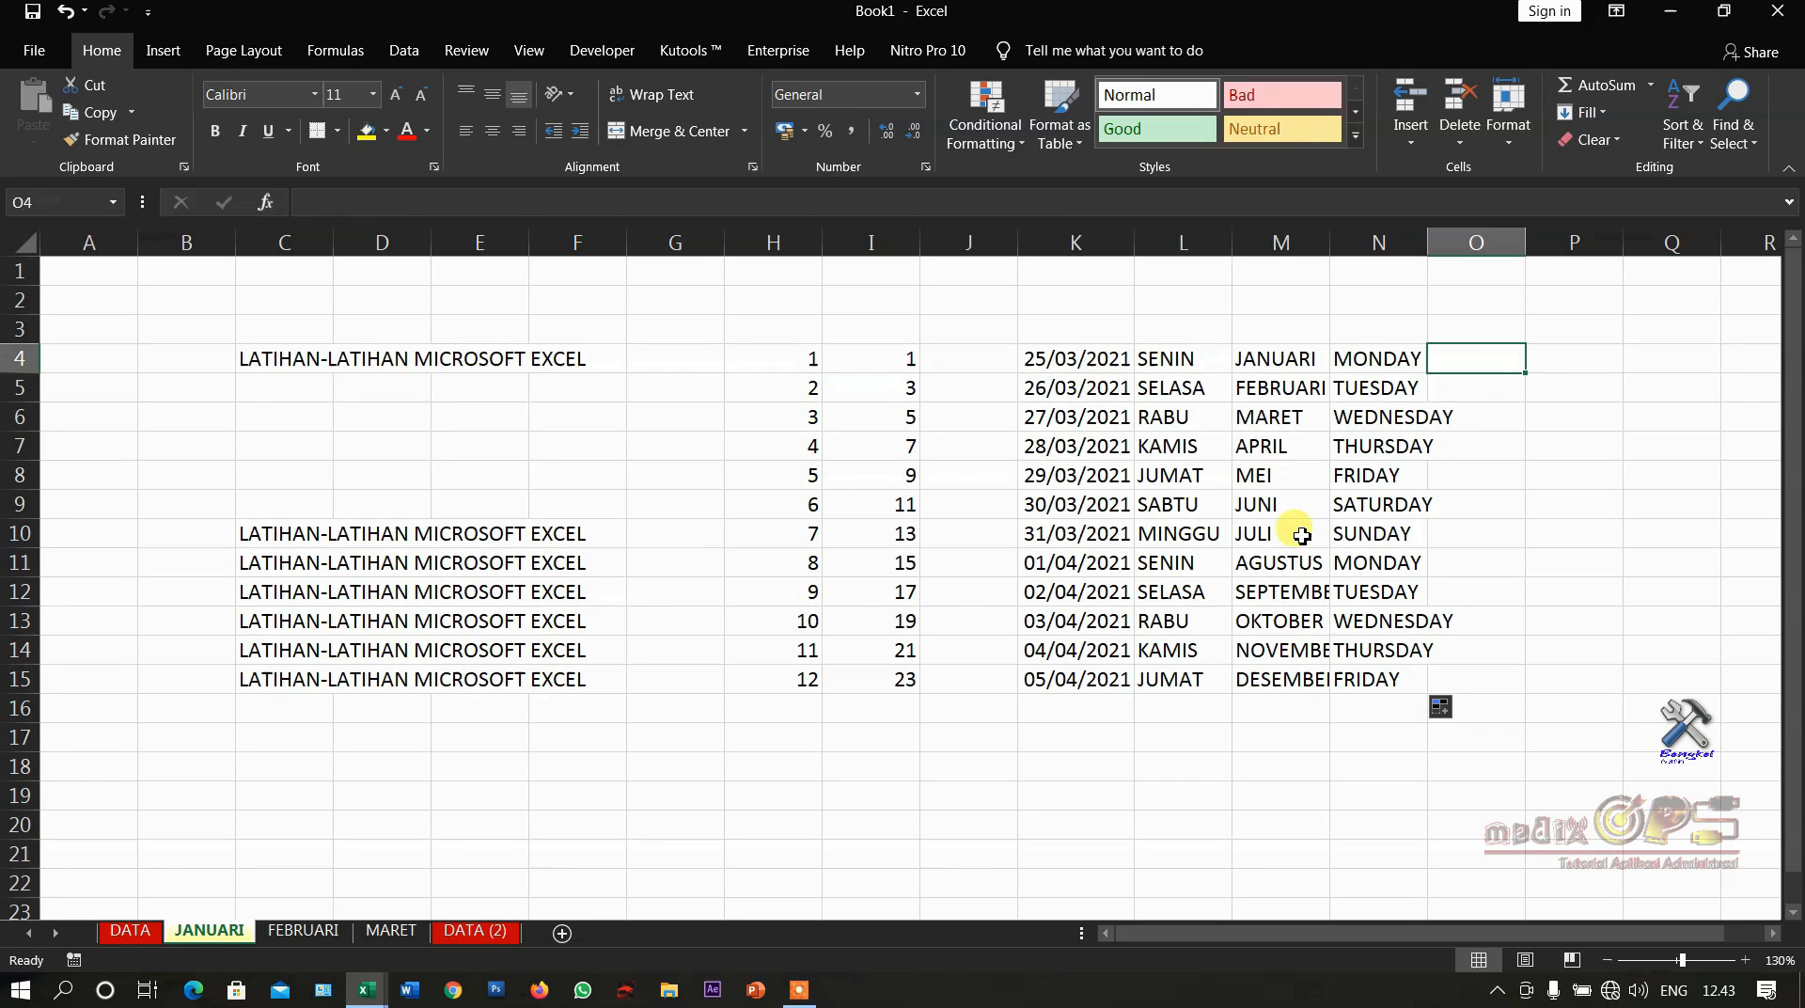